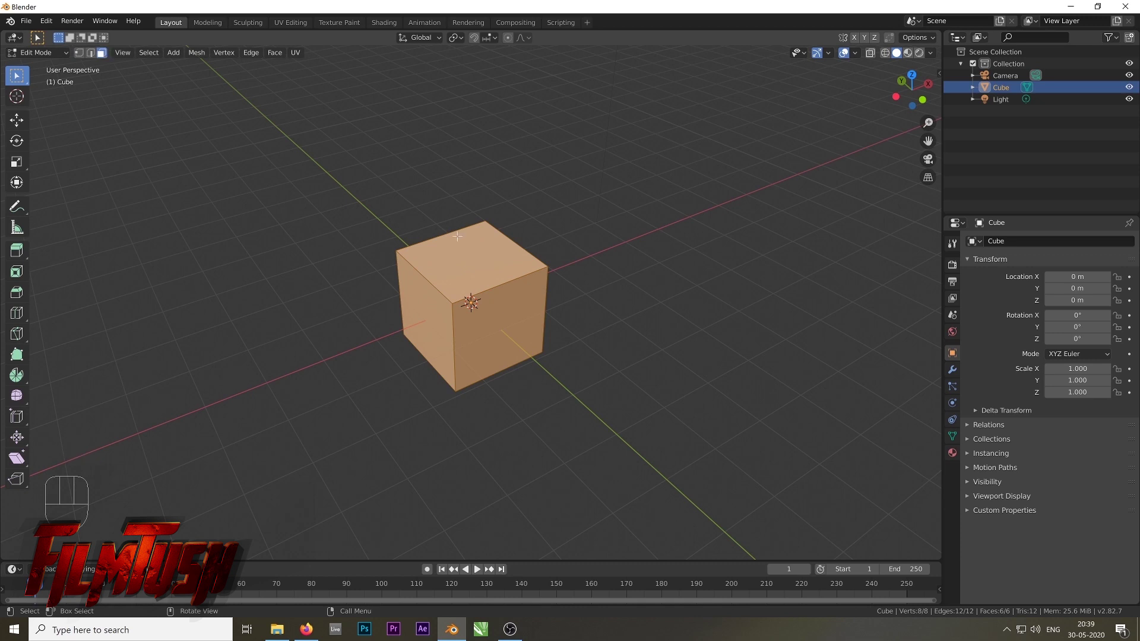
Extrude the cube's top face in place and scale the new face down to about 0.80
{"action": "left_click", "coordinate": [464, 264]}
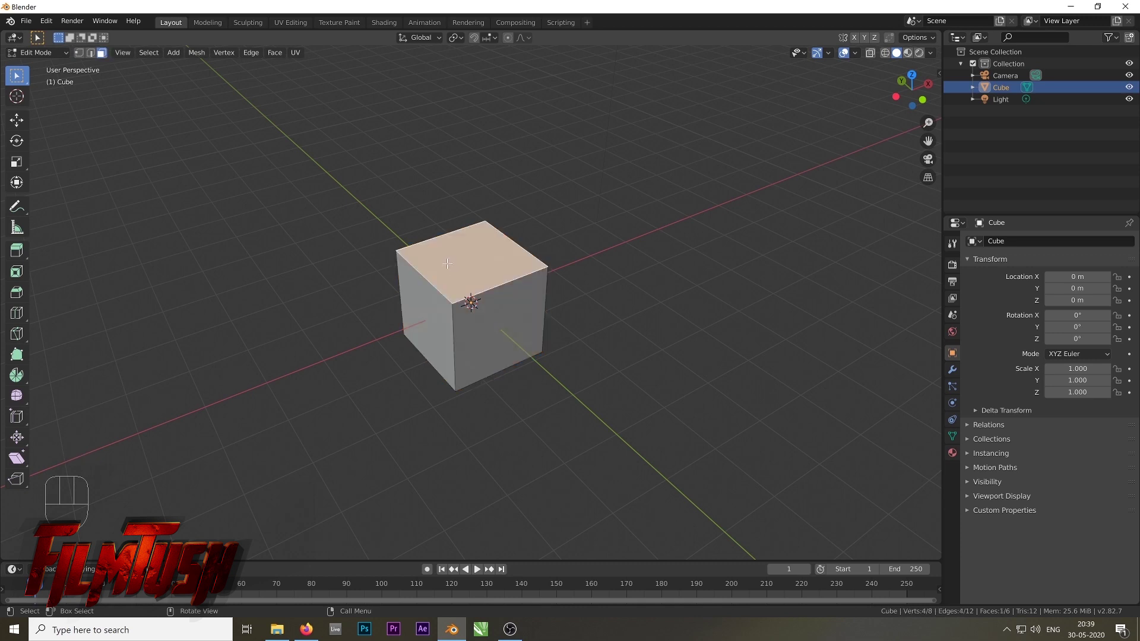
{"action": "key", "text": "e"}
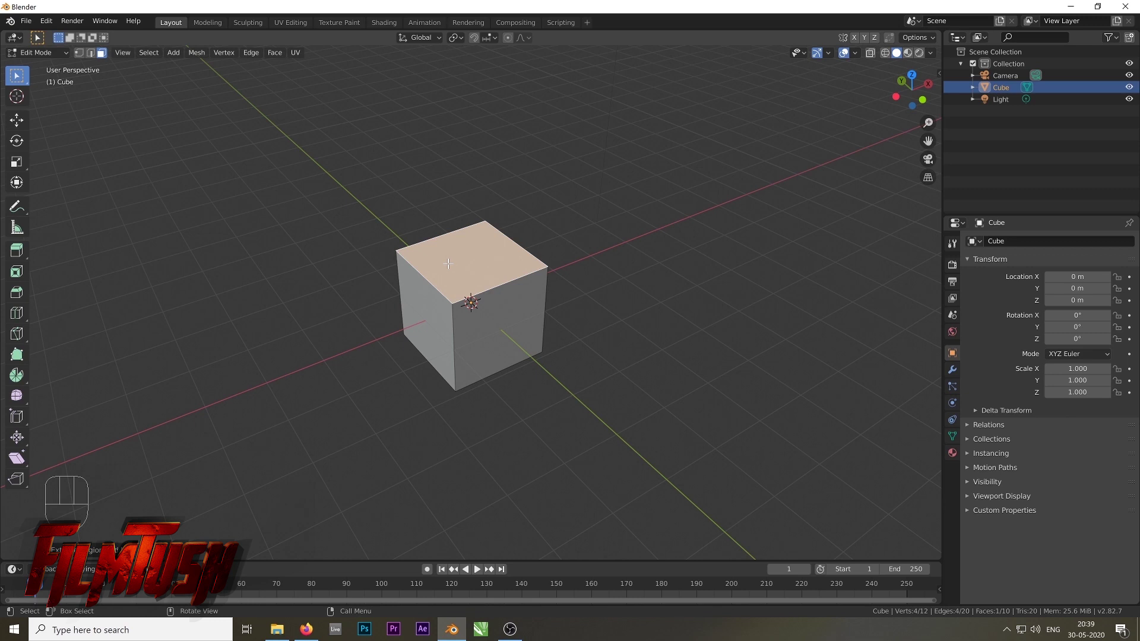
{"action": "key", "text": "s"}
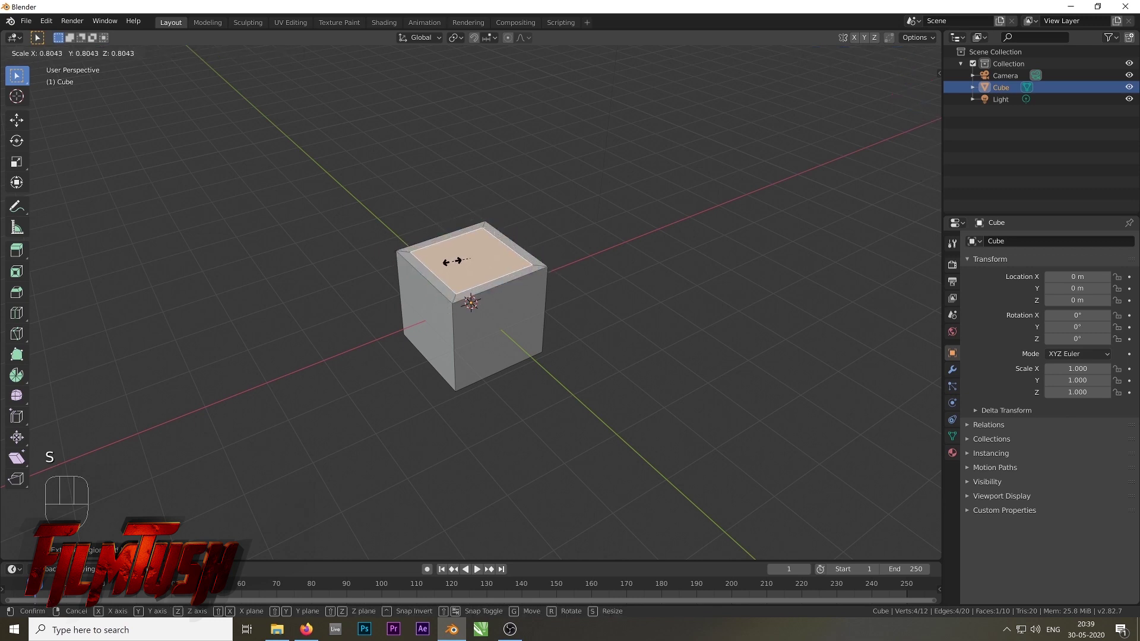
{"action": "left_click", "coordinate": [455, 261]}
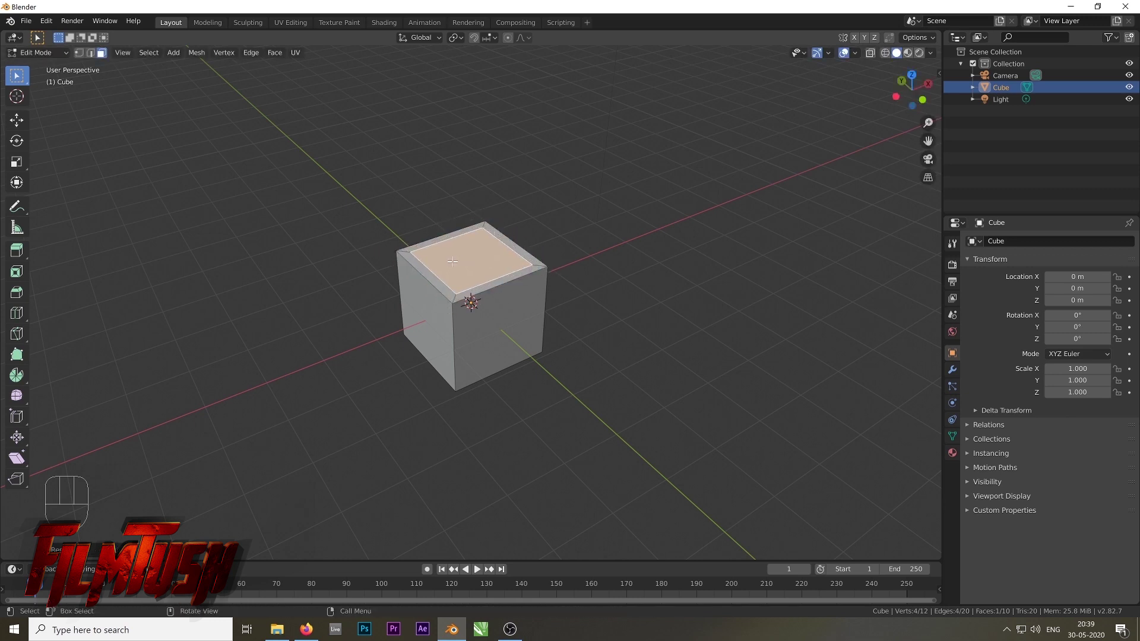
Show the cube in see-through wireframe shading and extrude the inner top face about 1.91 m down into it
{"action": "middle_click_drag", "start_coordinate": [359, 403], "coordinate": [420, 372]}
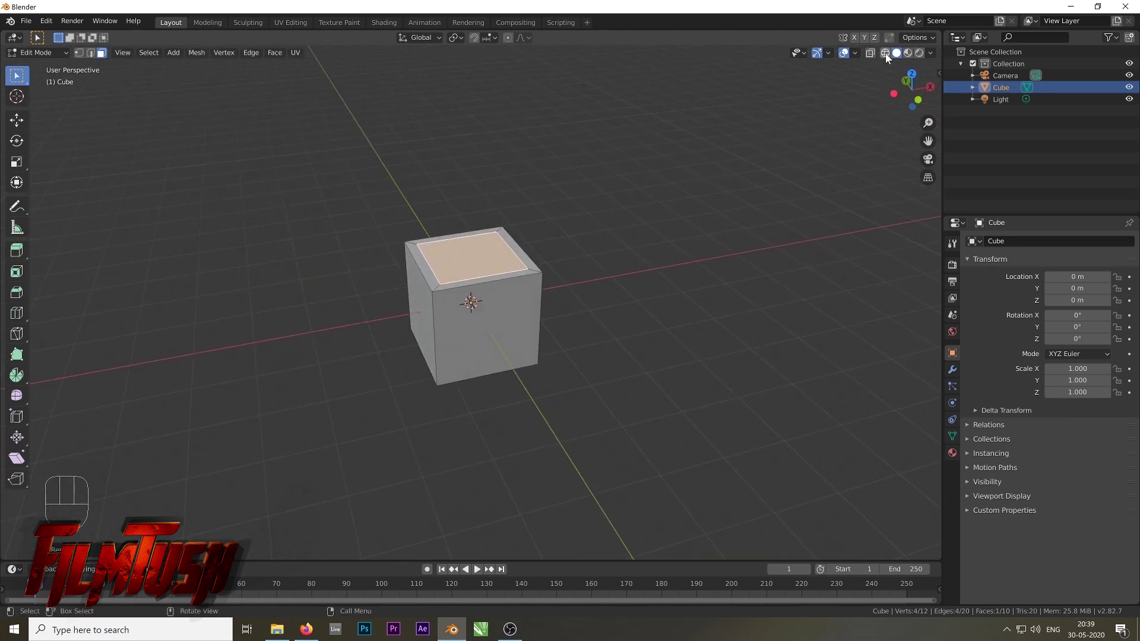
{"action": "key", "text": "alt+z"}
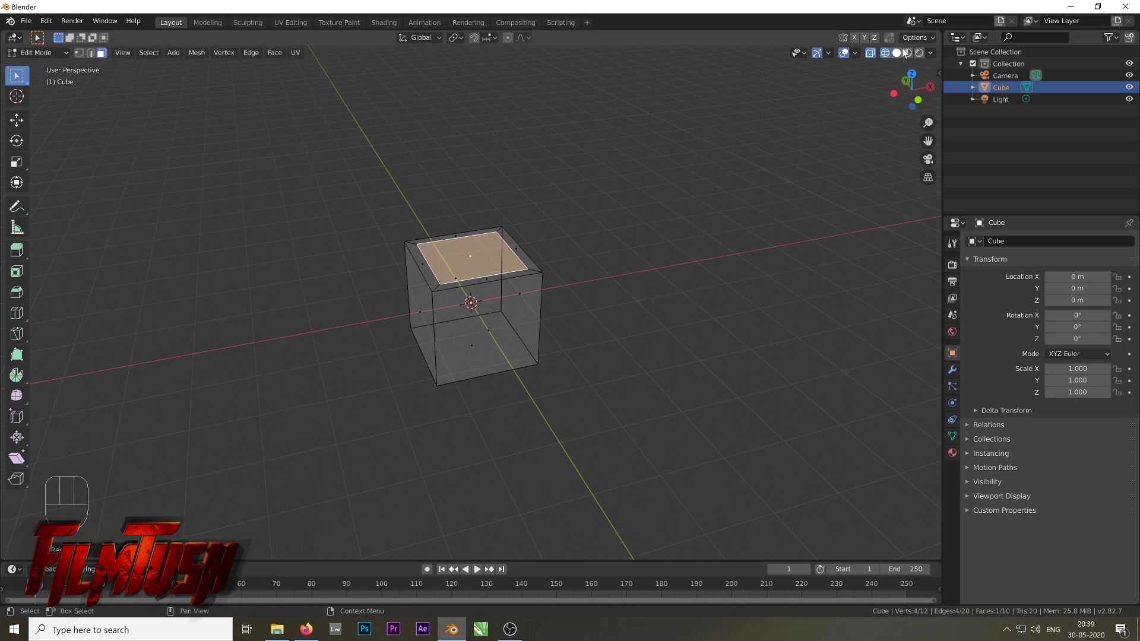
{"action": "middle_click_drag", "start_coordinate": [535, 247], "coordinate": [515, 208]}
{"action": "left_click", "coordinate": [870, 52]}
{"action": "left_click", "coordinate": [871, 53]}
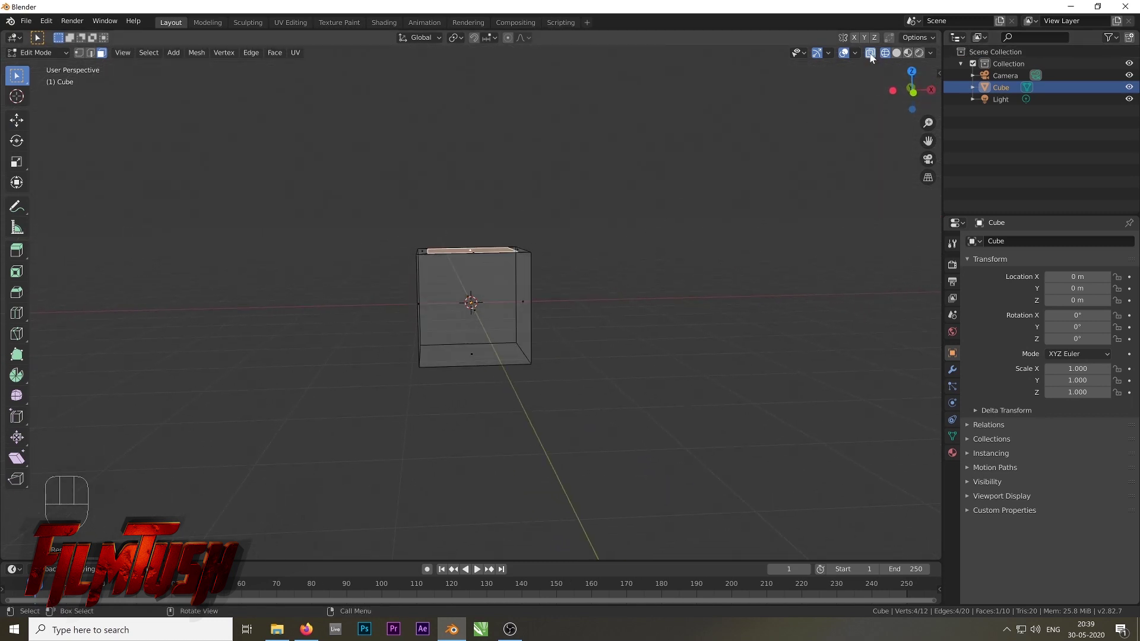
{"action": "middle_click_drag", "start_coordinate": [590, 213], "coordinate": [519, 250]}
{"action": "key", "text": "e"}
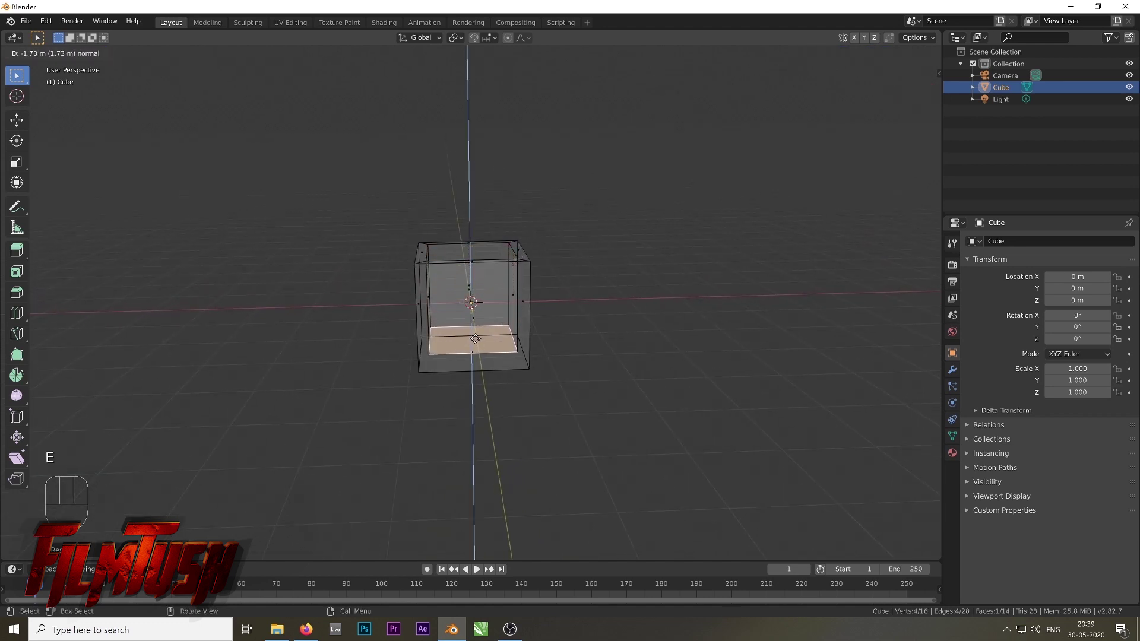
{"action": "left_click", "coordinate": [474, 344]}
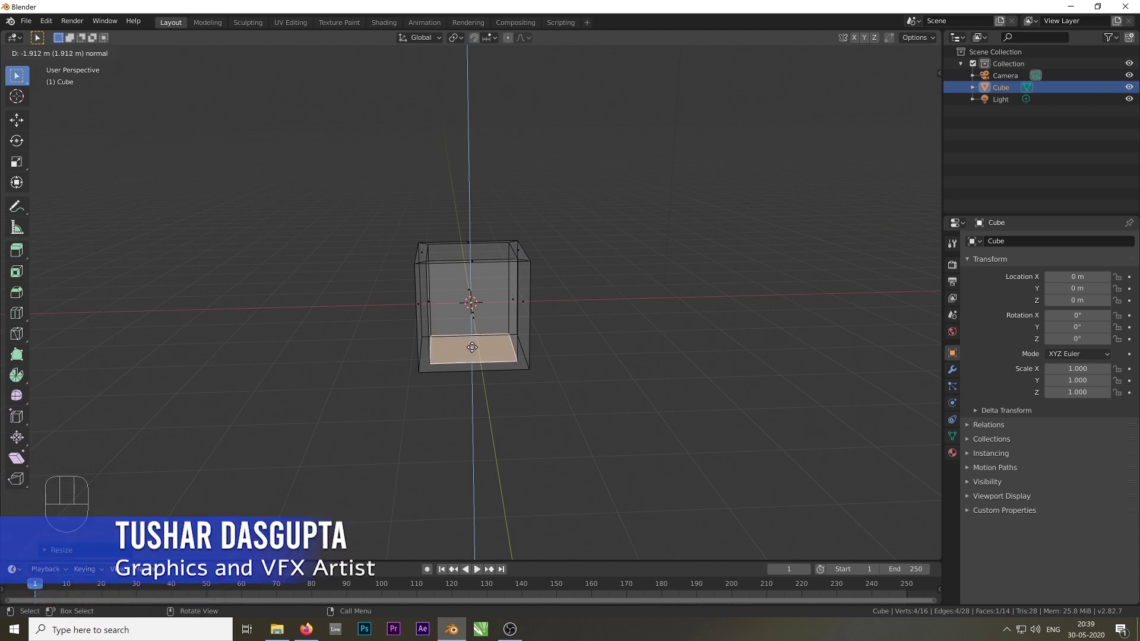
{"action": "left_click", "coordinate": [473, 348]}
Raise the cavity's floor face slightly along Z in front view, and return to solid shading
{"action": "middle_click_drag", "start_coordinate": [507, 361], "coordinate": [512, 328]}
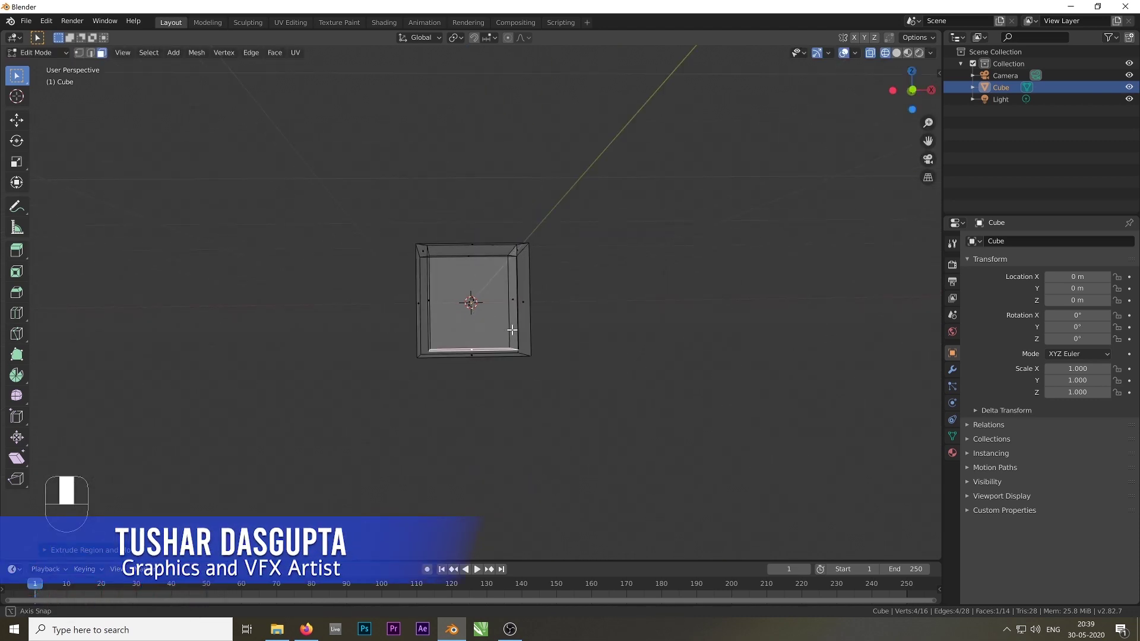
{"action": "key", "text": "KP_1"}
{"action": "scroll", "coordinate": [496, 347], "scroll_direction": "up", "scroll_amount": 3}
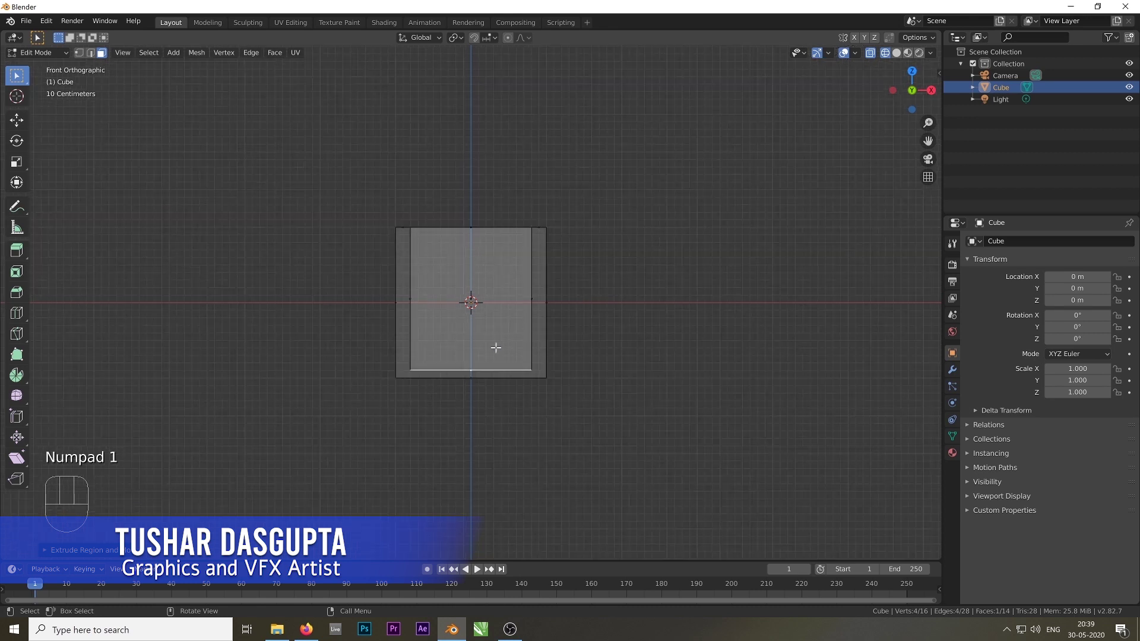
{"action": "left_click", "coordinate": [17, 120]}
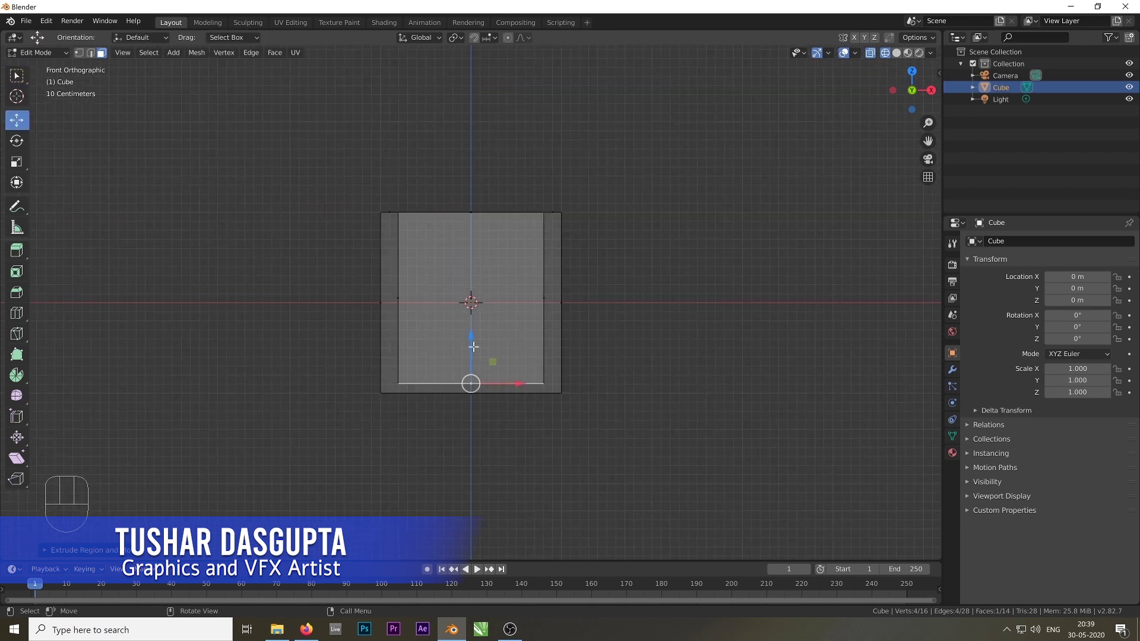
{"action": "left_click_drag", "start_coordinate": [472, 339], "coordinate": [471, 332]}
{"action": "scroll", "coordinate": [570, 277], "scroll_direction": "down", "scroll_amount": 4}
{"action": "middle_click_drag", "start_coordinate": [570, 277], "coordinate": [549, 309]}
{"action": "left_click", "coordinate": [896, 52]}
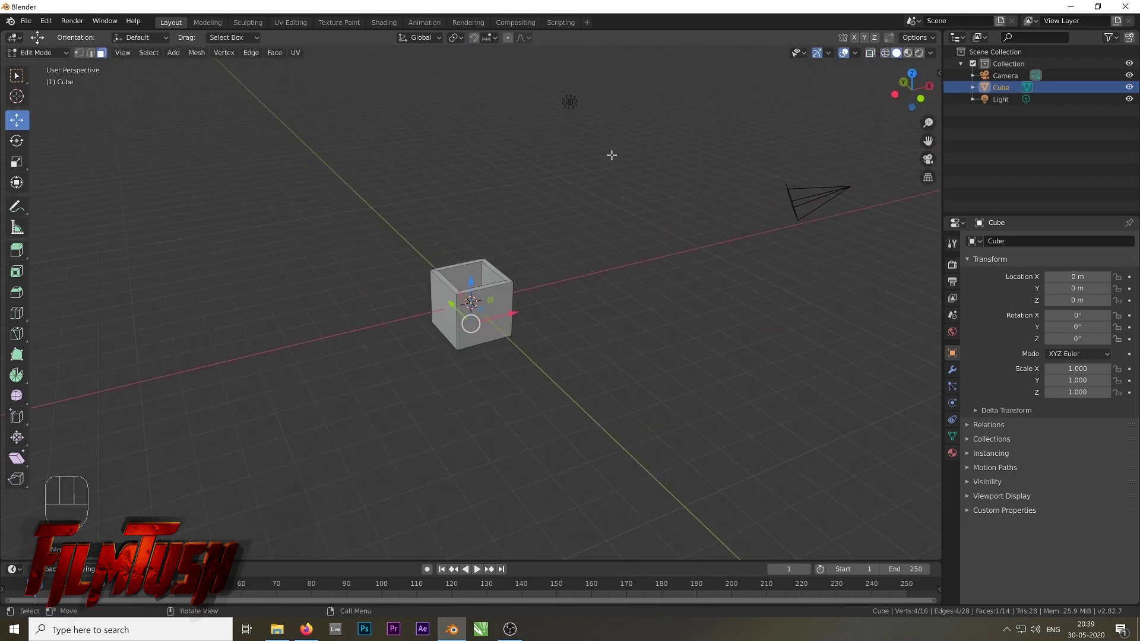
Add horizontal loop cuts close to the top and bottom edges of the box's outer walls and of its inner walls
{"action": "scroll", "coordinate": [532, 283], "scroll_direction": "up", "scroll_amount": 4}
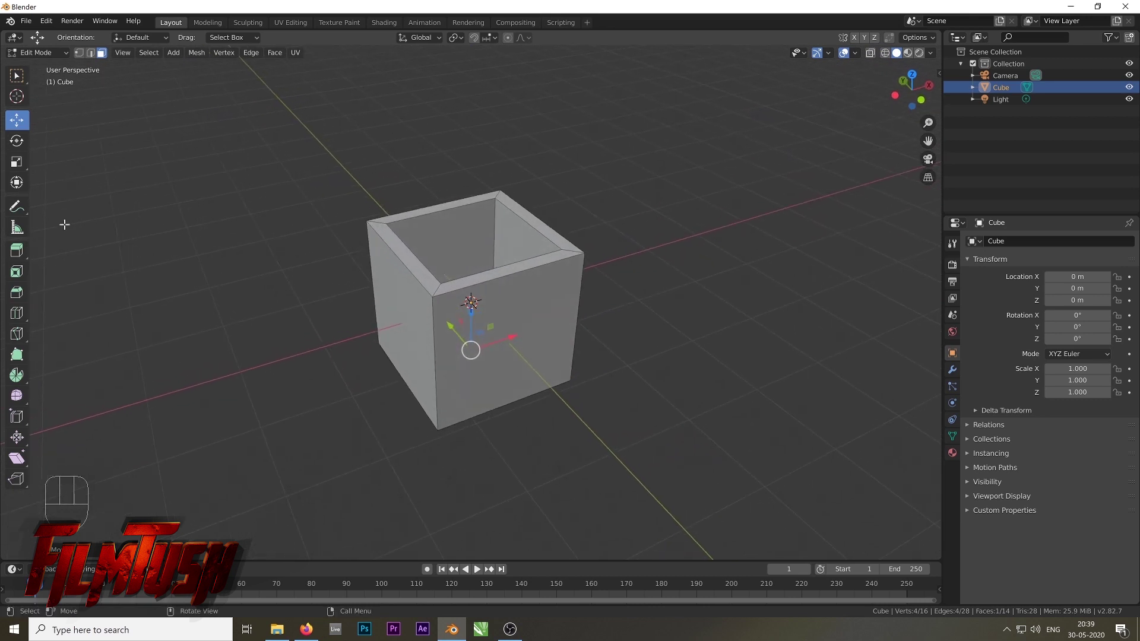
{"action": "left_click", "coordinate": [18, 315]}
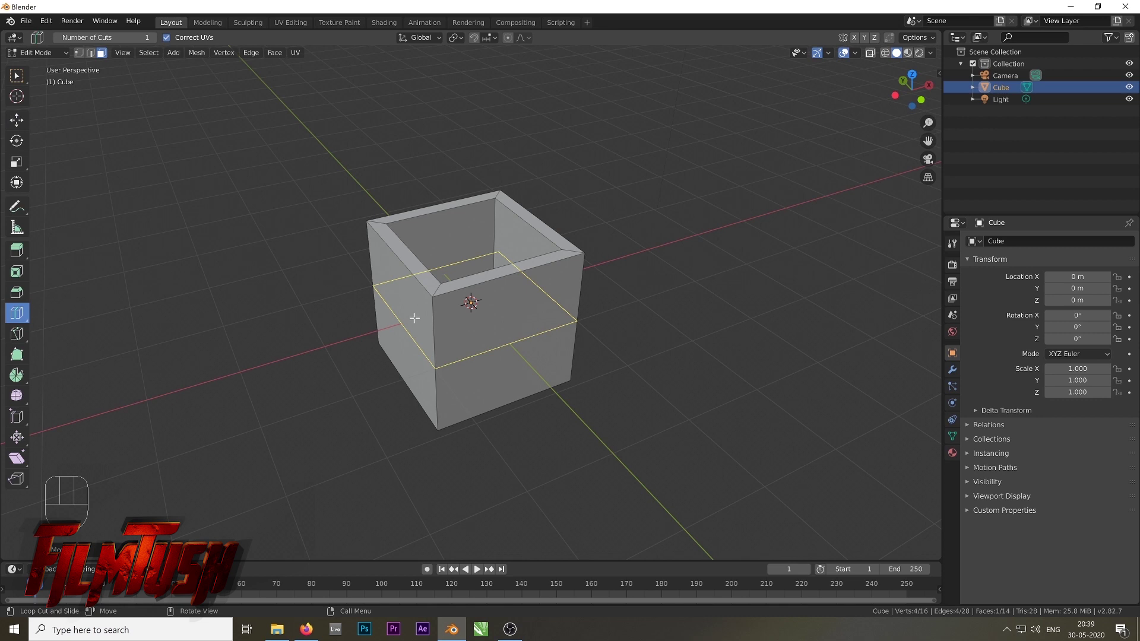
{"action": "left_click_drag", "start_coordinate": [414, 318], "coordinate": [398, 370]}
{"action": "middle_click_drag", "start_coordinate": [473, 400], "coordinate": [357, 439]}
{"action": "left_click_drag", "start_coordinate": [465, 220], "coordinate": [464, 177]}
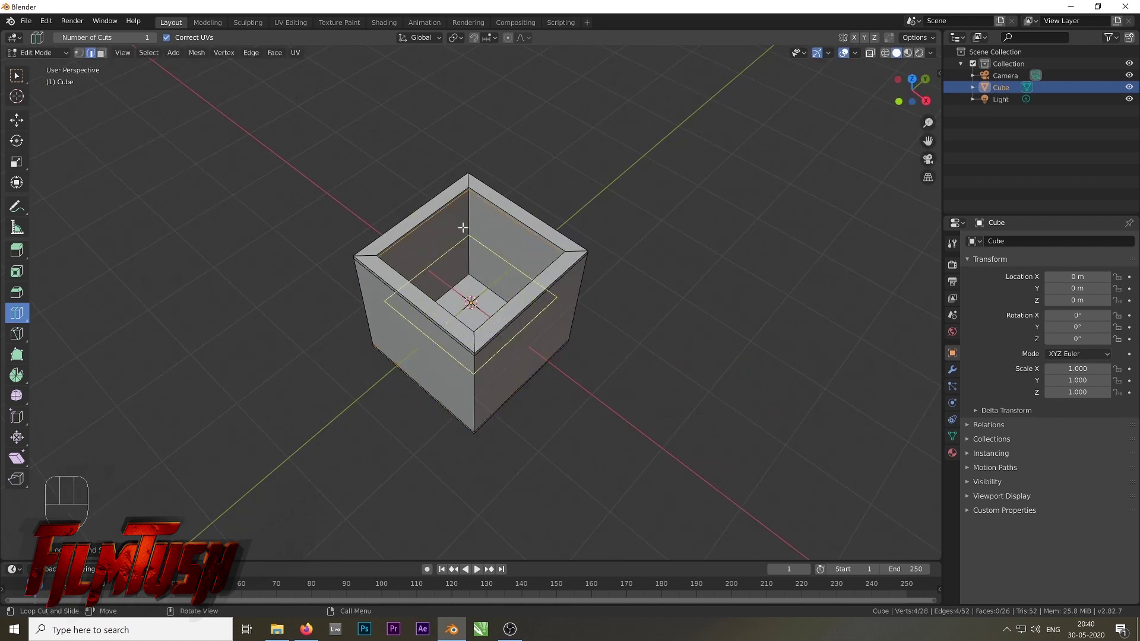
{"action": "left_click_drag", "start_coordinate": [462, 228], "coordinate": [466, 268]}
Add two vertical loop cuts around the box, one close to each X end, with an edge slide of about 0.96
{"action": "middle_click_drag", "start_coordinate": [438, 274], "coordinate": [489, 208]}
{"action": "left_click_drag", "start_coordinate": [395, 249], "coordinate": [317, 243]}
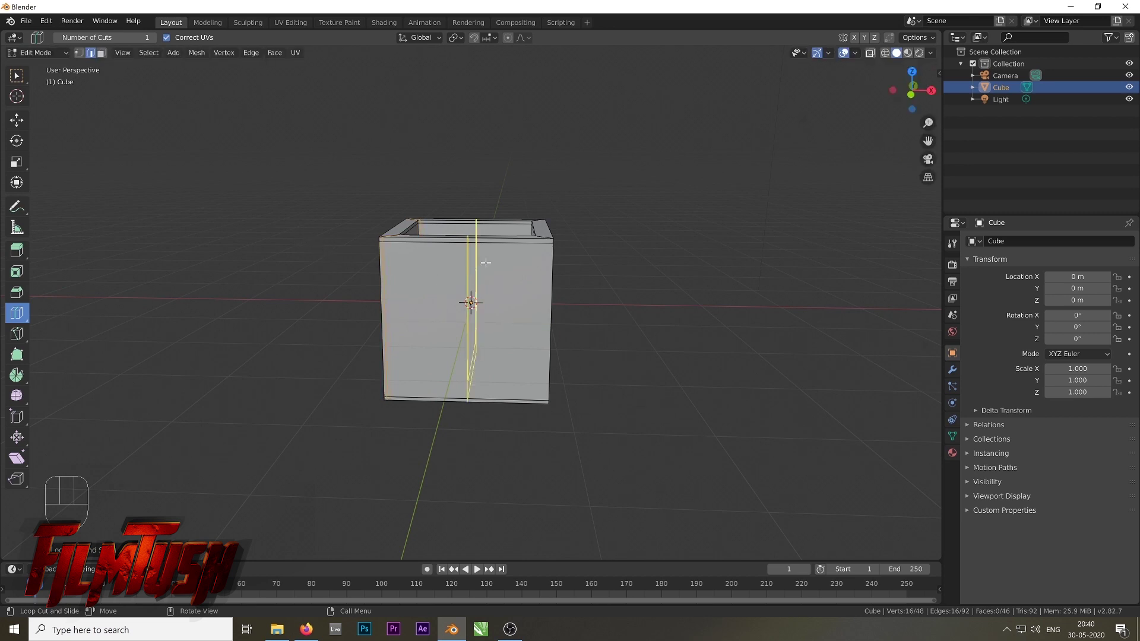
{"action": "left_click_drag", "start_coordinate": [475, 267], "coordinate": [545, 267]}
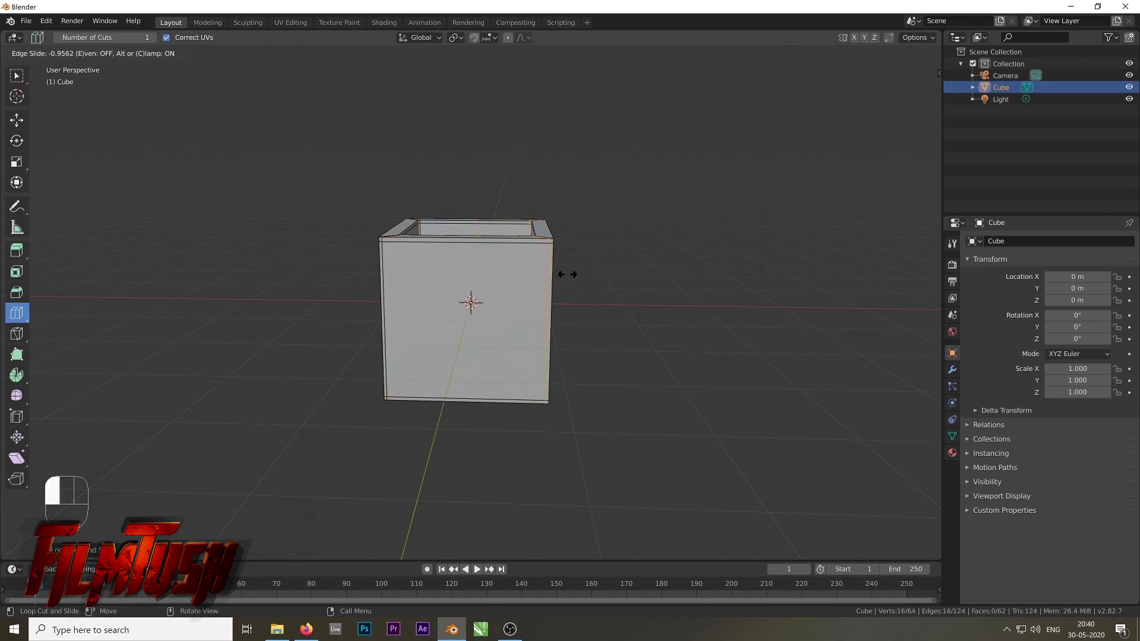
{"action": "left_click_drag", "start_coordinate": [568, 274], "coordinate": [568, 274]}
Add two vertical loop cuts around the box, one close to each Y end, to tighten the remaining corners
{"action": "middle_click_drag", "start_coordinate": [469, 300], "coordinate": [386, 300]}
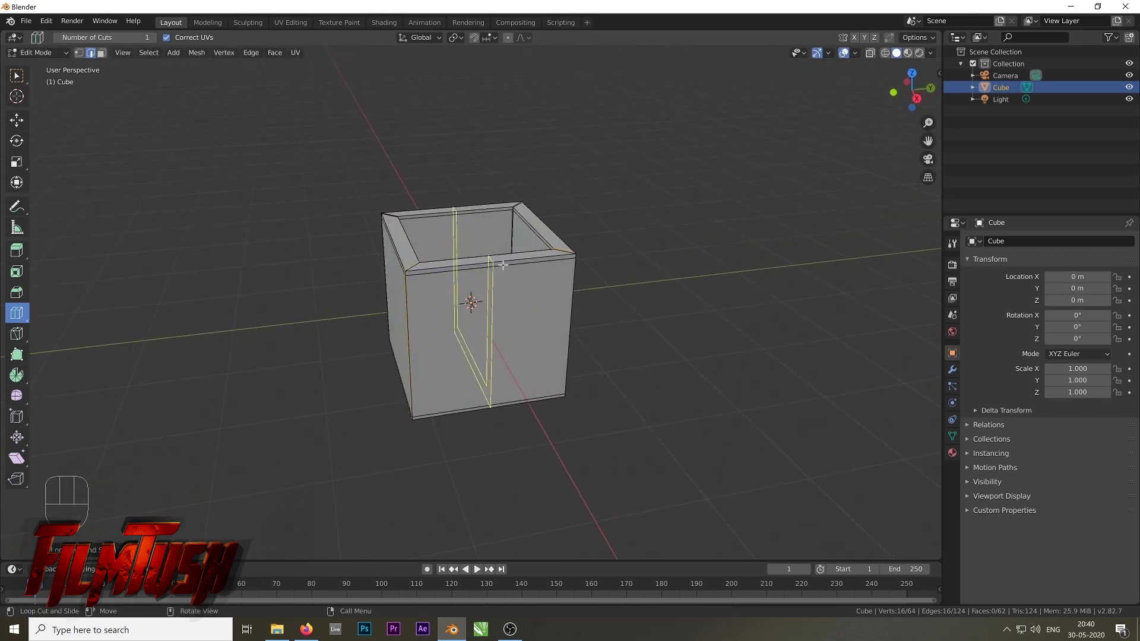
{"action": "left_click_drag", "start_coordinate": [501, 265], "coordinate": [437, 279]}
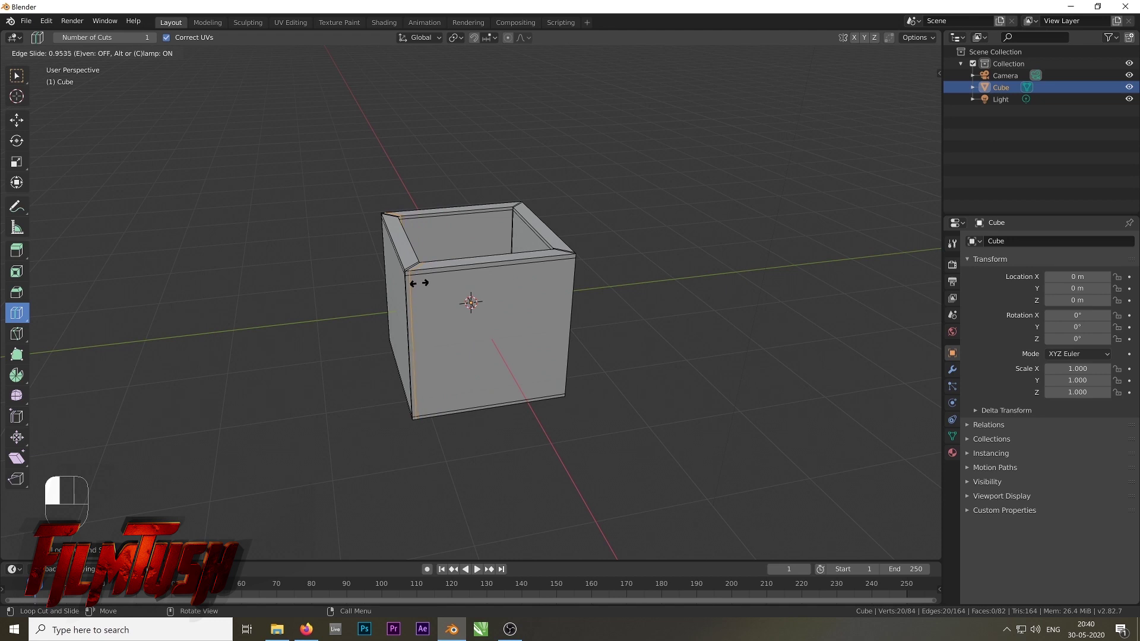
{"action": "left_click", "coordinate": [417, 283]}
{"action": "middle_click_drag", "start_coordinate": [517, 287], "coordinate": [508, 272]}
{"action": "left_click_drag", "start_coordinate": [507, 269], "coordinate": [509, 271]}
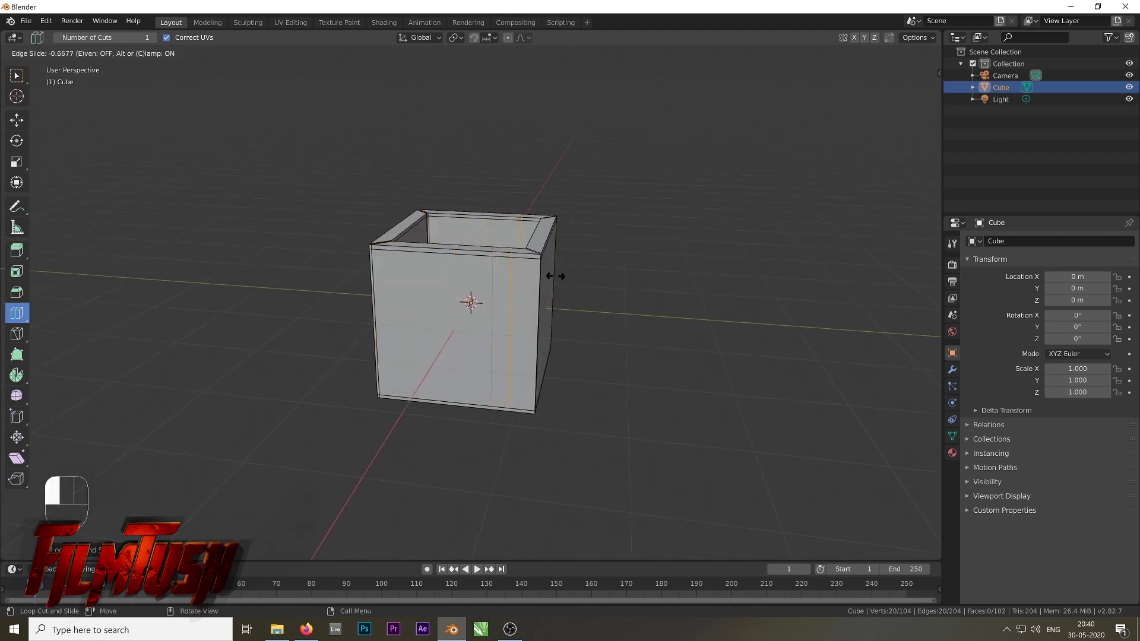
{"action": "left_click_drag", "start_coordinate": [579, 278], "coordinate": [570, 275]}
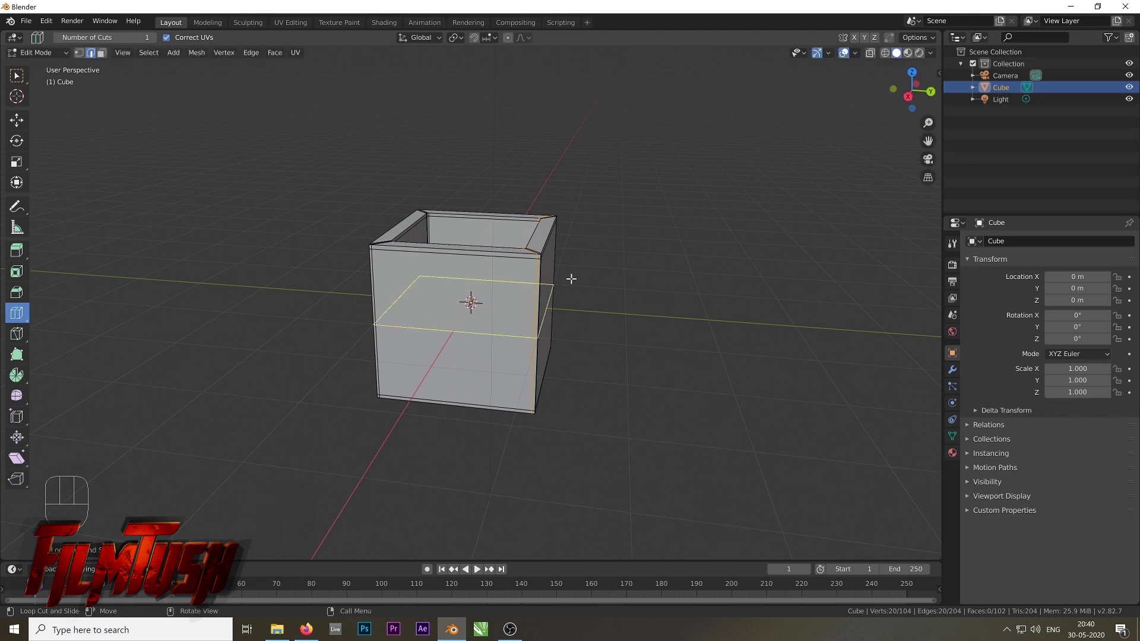
Return to Object Mode and add a Subdivision Surface modifier to the box
{"action": "middle_click_drag", "start_coordinate": [570, 275], "coordinate": [24, 77]}
{"action": "left_click", "coordinate": [60, 52]}
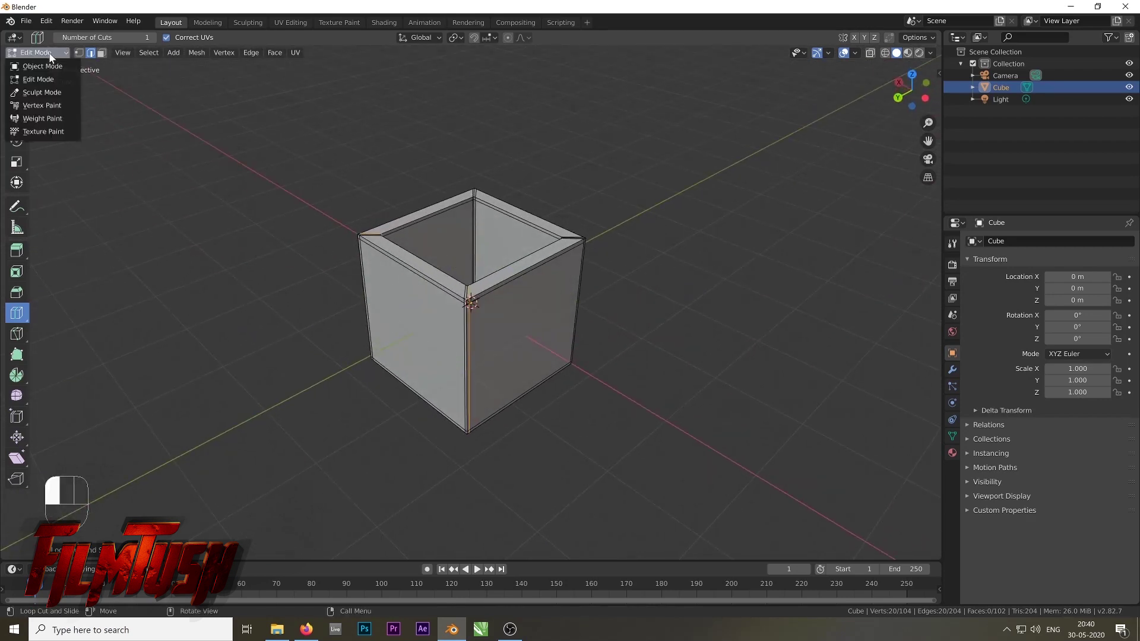
{"action": "left_click", "coordinate": [47, 67]}
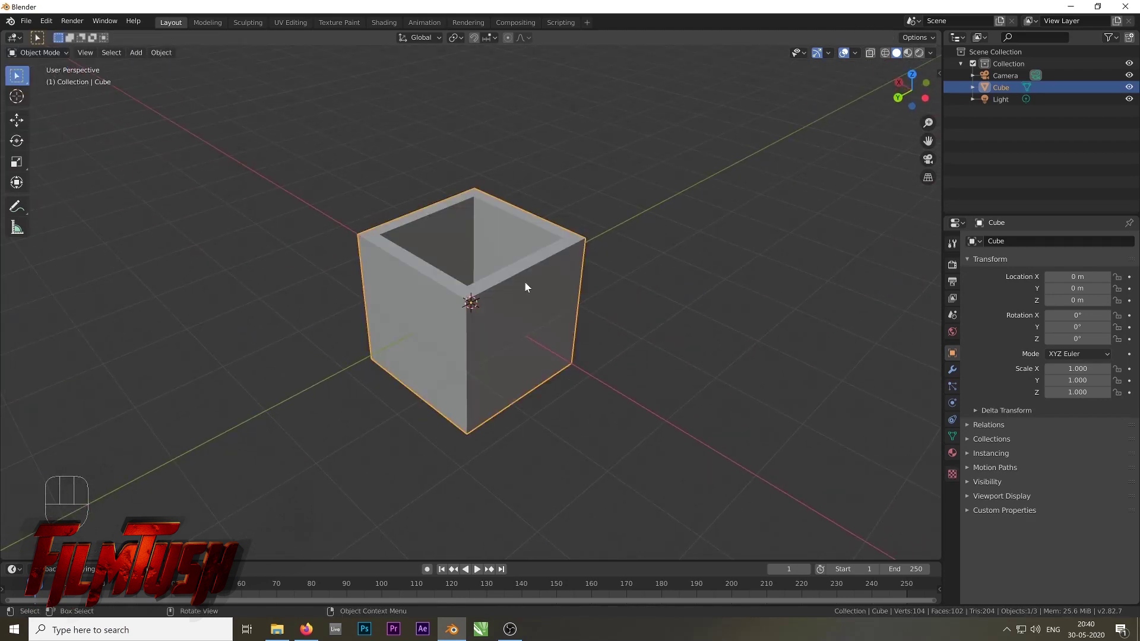
{"action": "middle_click_drag", "start_coordinate": [653, 349], "coordinate": [618, 359]}
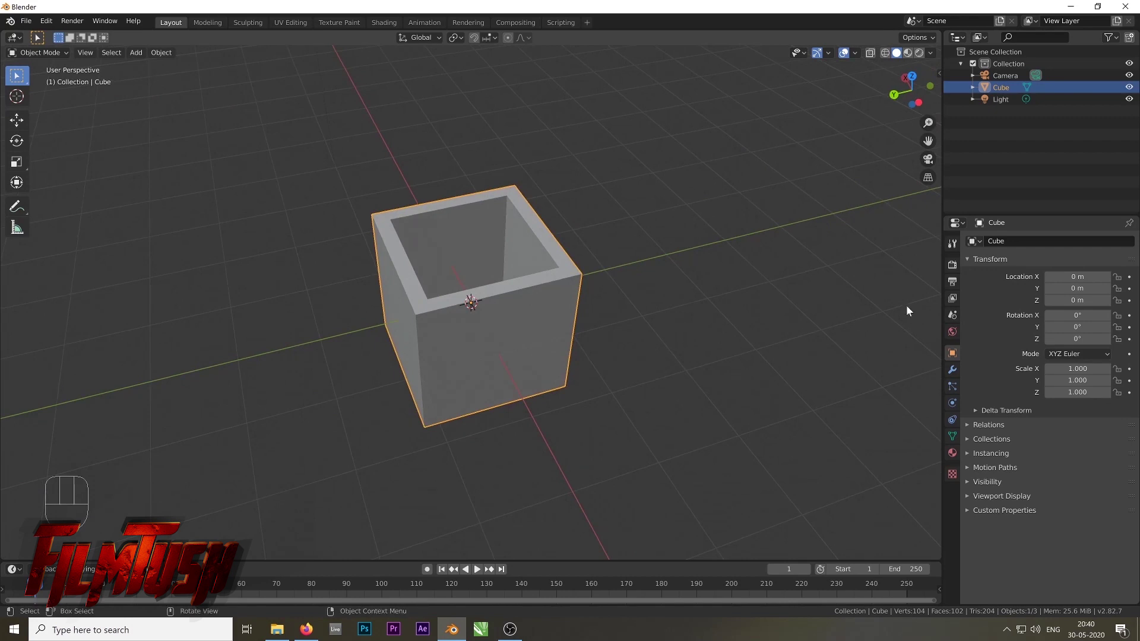
{"action": "left_click", "coordinate": [951, 370]}
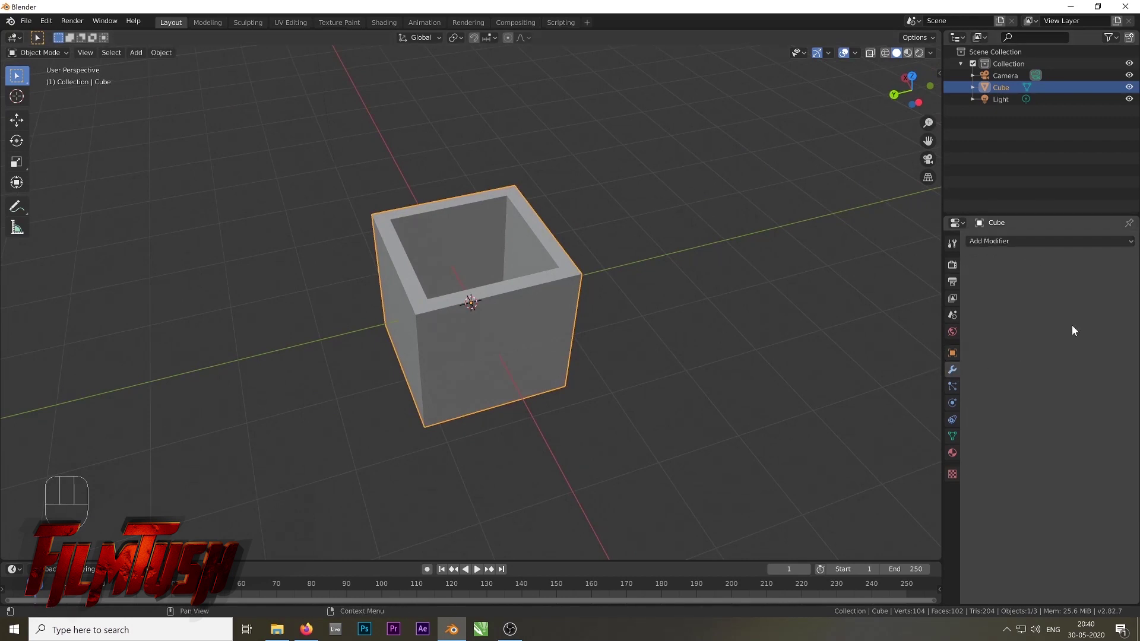
{"action": "left_click", "coordinate": [1056, 243]}
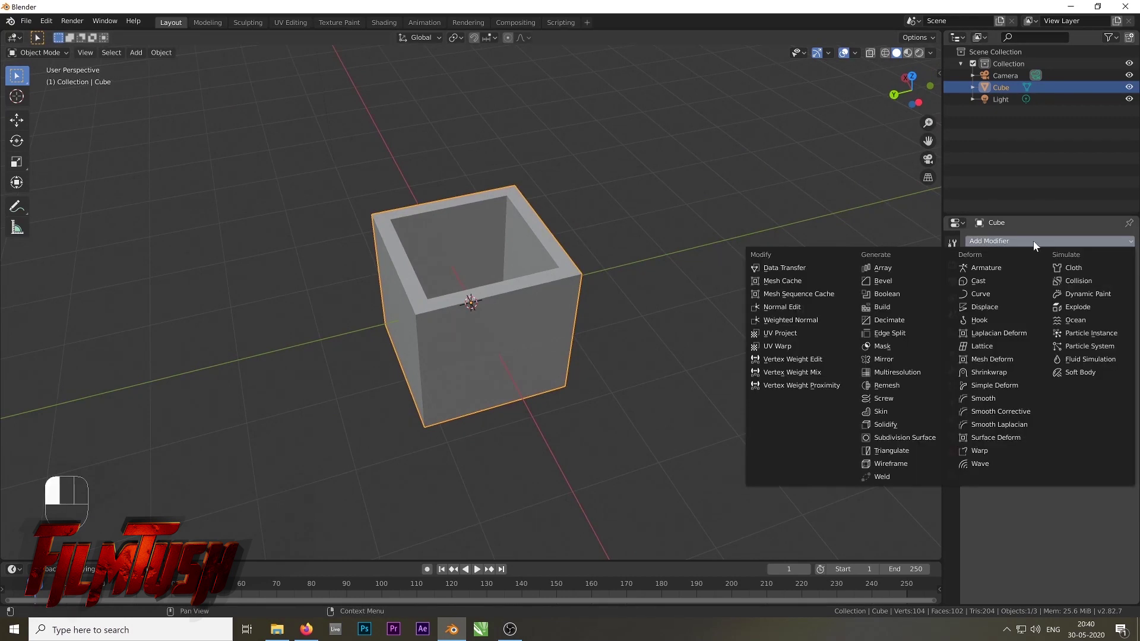
{"action": "left_click", "coordinate": [904, 438]}
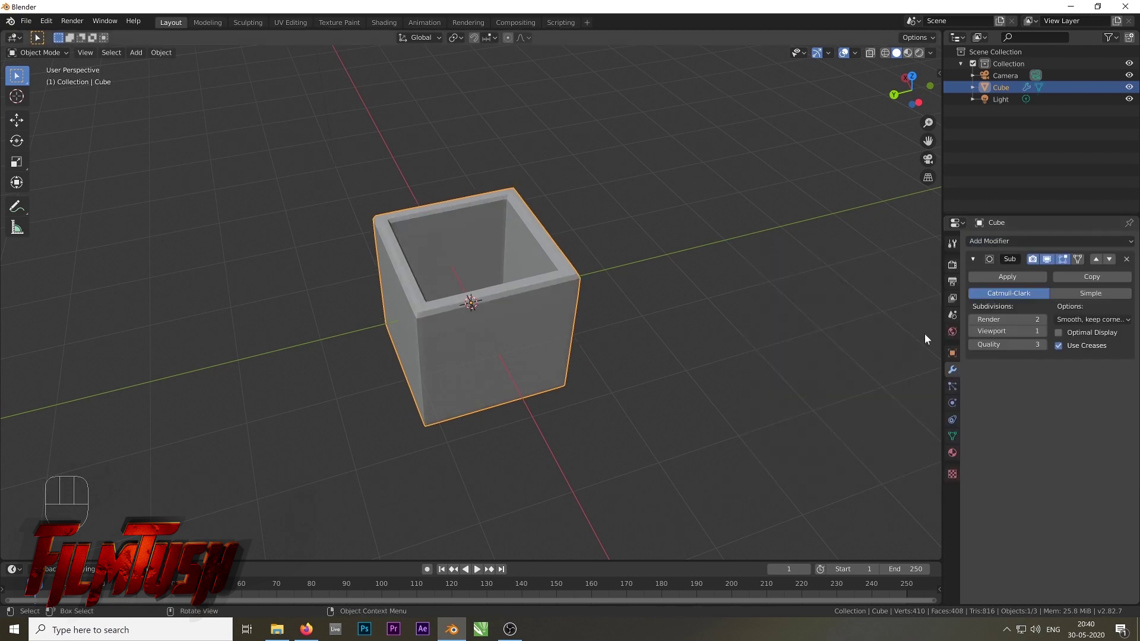
Set the modifier's Render and Viewport subdivisions to 4 and apply it to the box
{"action": "left_click", "coordinate": [1042, 321]}
{"action": "left_click", "coordinate": [1042, 321]}
{"action": "left_click", "coordinate": [1042, 321]}
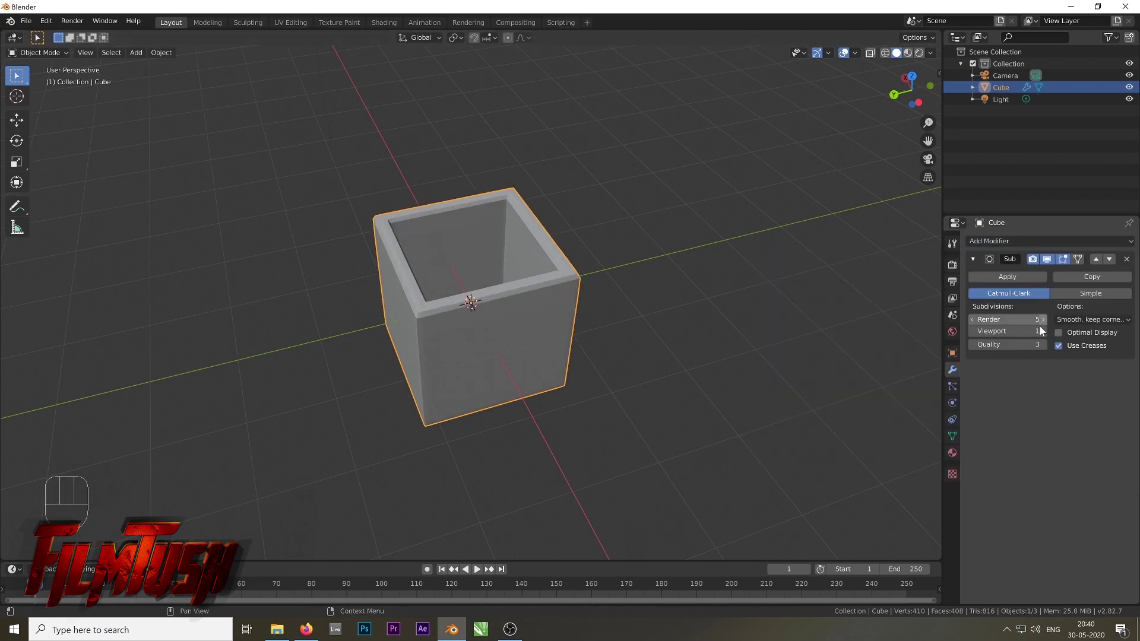
{"action": "left_click", "coordinate": [1043, 332]}
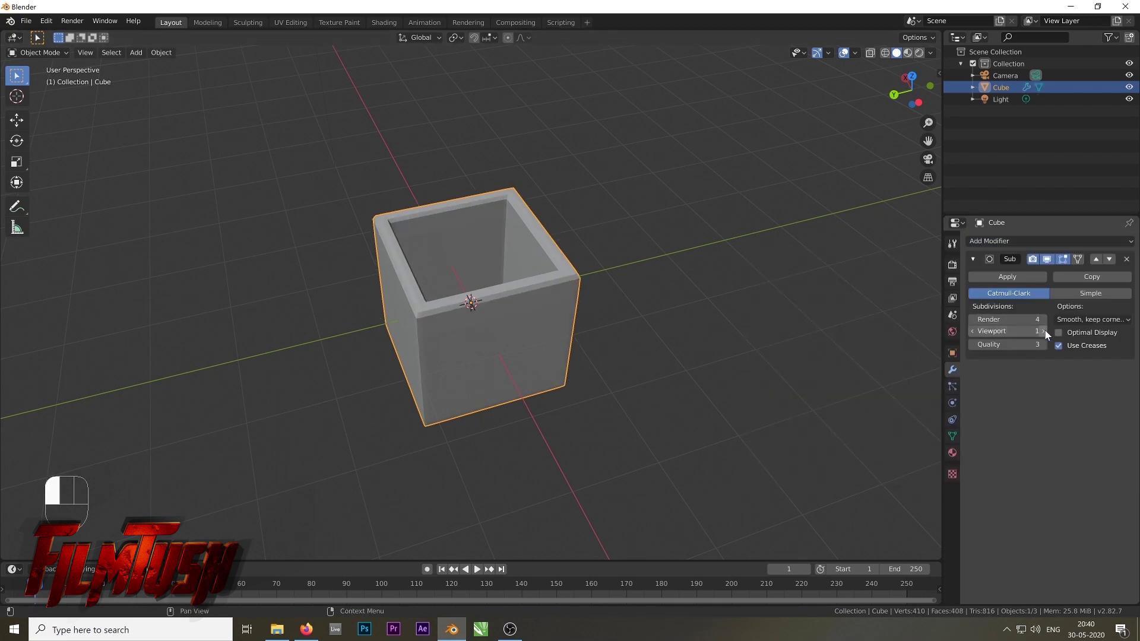
{"action": "left_click", "coordinate": [1043, 332]}
{"action": "left_click", "coordinate": [1043, 332]}
{"action": "left_click", "coordinate": [1043, 331]}
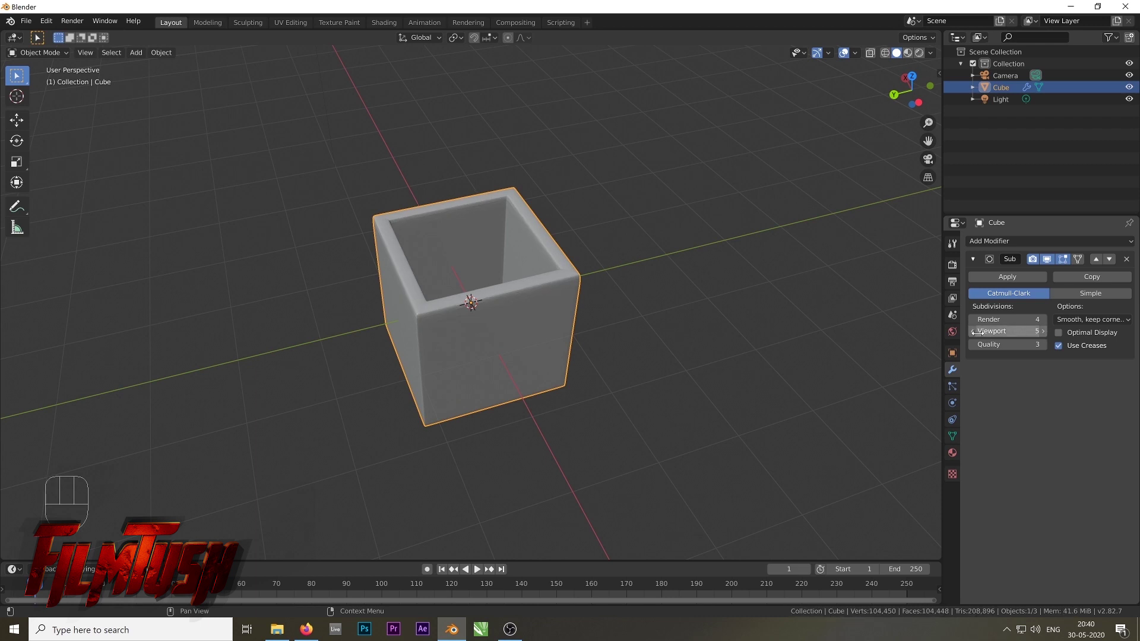
{"action": "left_click", "coordinate": [1018, 274]}
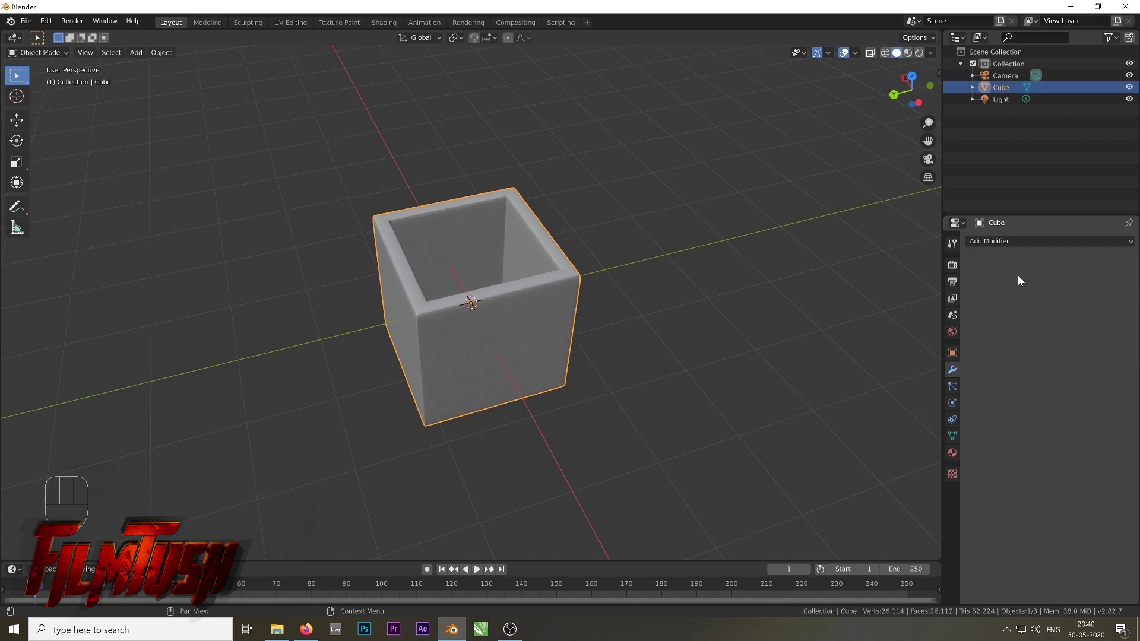
Add a plane mesh at the centre of the box and look at it in front view
{"action": "right_click_drag", "start_coordinate": [567, 287], "coordinate": [523, 301]}
{"action": "middle_click_drag", "start_coordinate": [524, 301], "coordinate": [428, 291]}
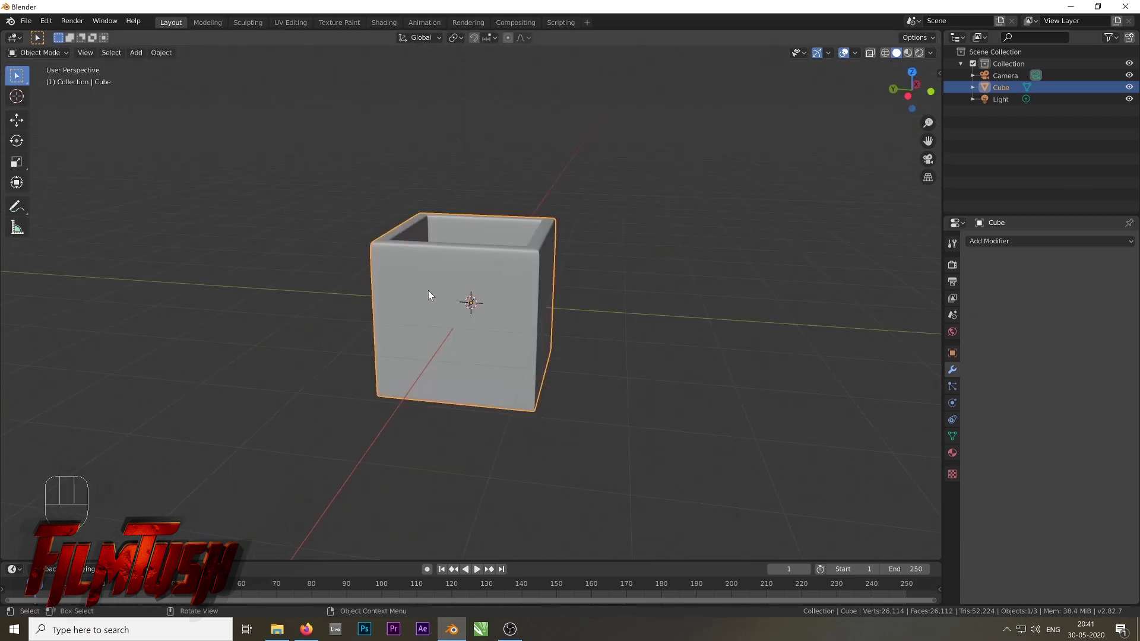
{"action": "key", "text": "shift+a"}
{"action": "mouse_move", "coordinate": [454, 284]}
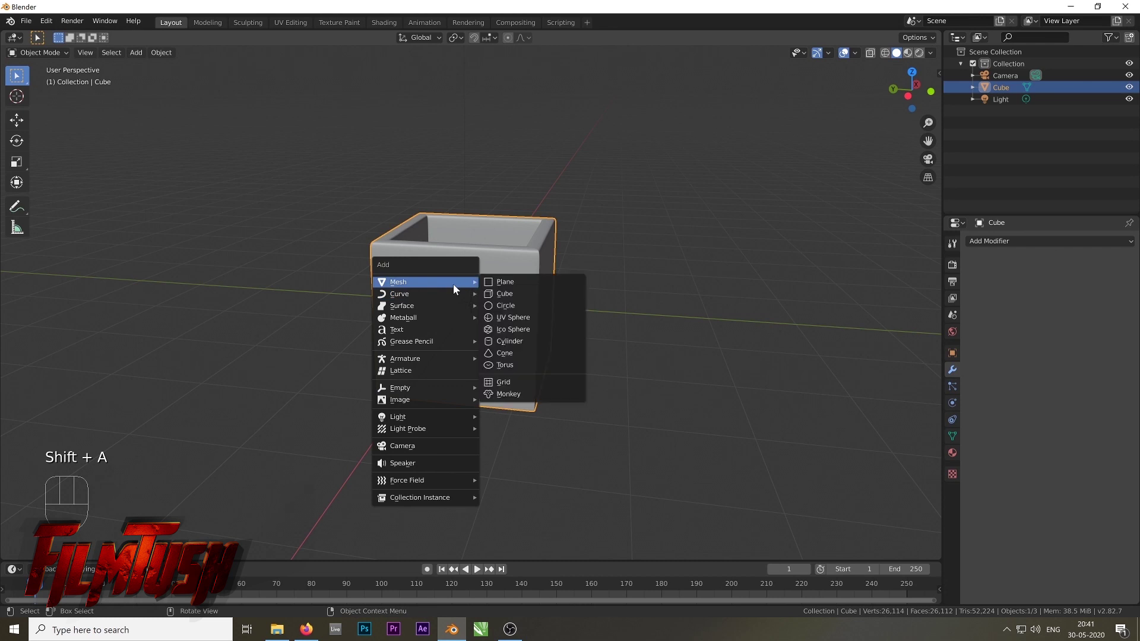
{"action": "left_click", "coordinate": [492, 282]}
{"action": "key", "text": "KP_1"}
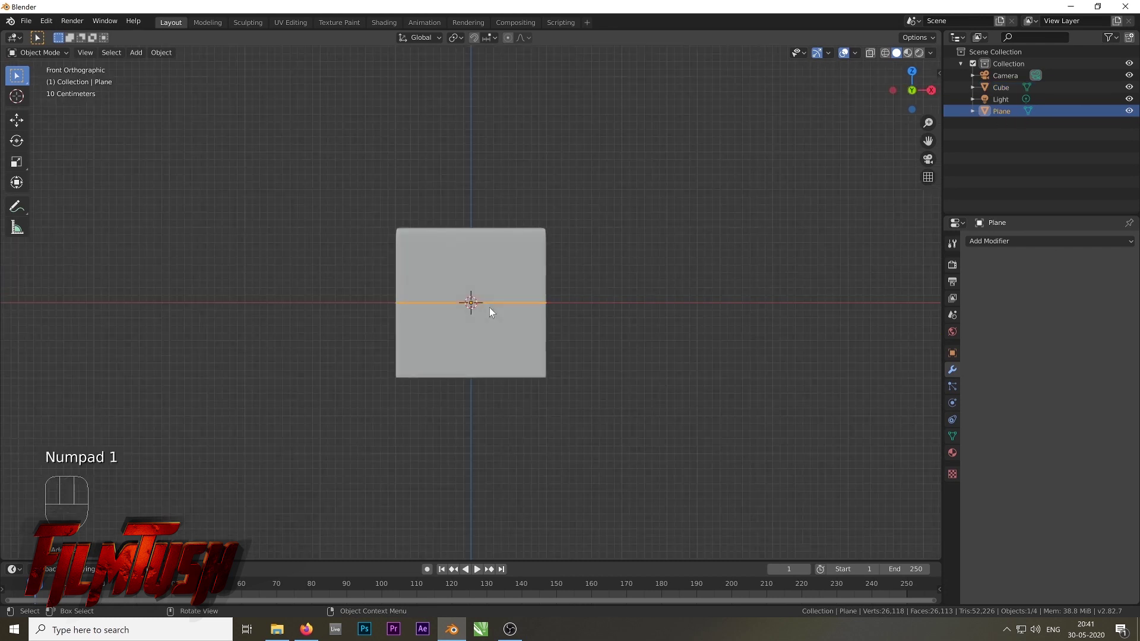
Raise the box along Z until its bottom rests on the plane
{"action": "left_click", "coordinate": [499, 263]}
{"action": "left_click", "coordinate": [16, 121]}
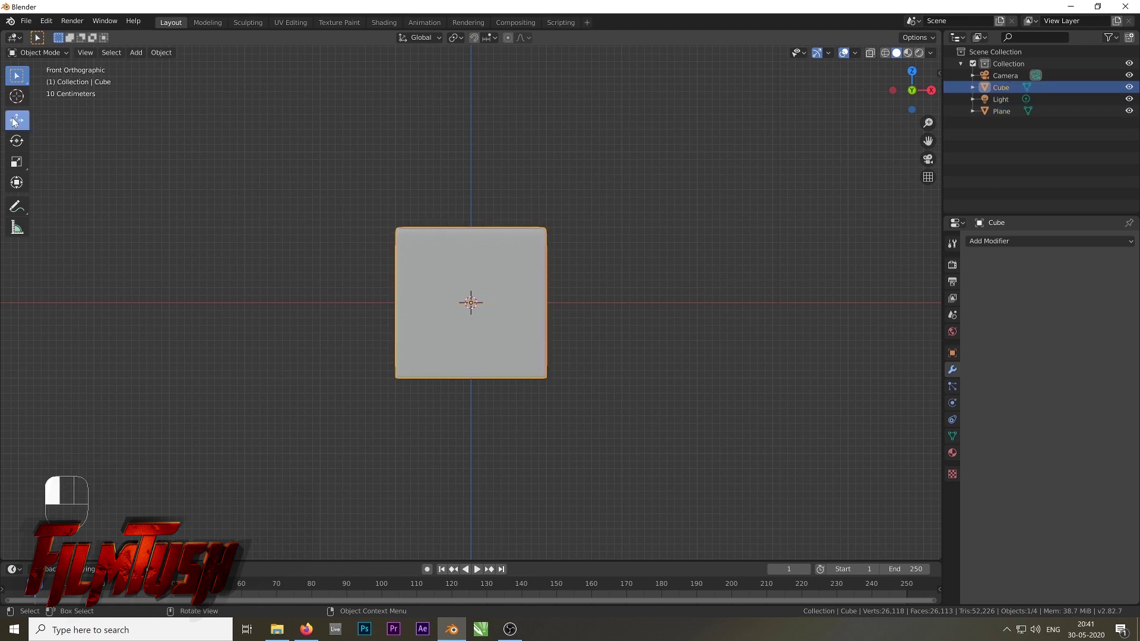
{"action": "left_click_drag", "start_coordinate": [472, 255], "coordinate": [462, 176]}
Scale the plane up in two passes into a large floor extending well beyond the box on all sides
{"action": "middle_click_drag", "start_coordinate": [542, 311], "coordinate": [490, 308]}
{"action": "scroll", "coordinate": [531, 362], "scroll_direction": "down", "scroll_amount": 3}
{"action": "left_click", "coordinate": [492, 304]}
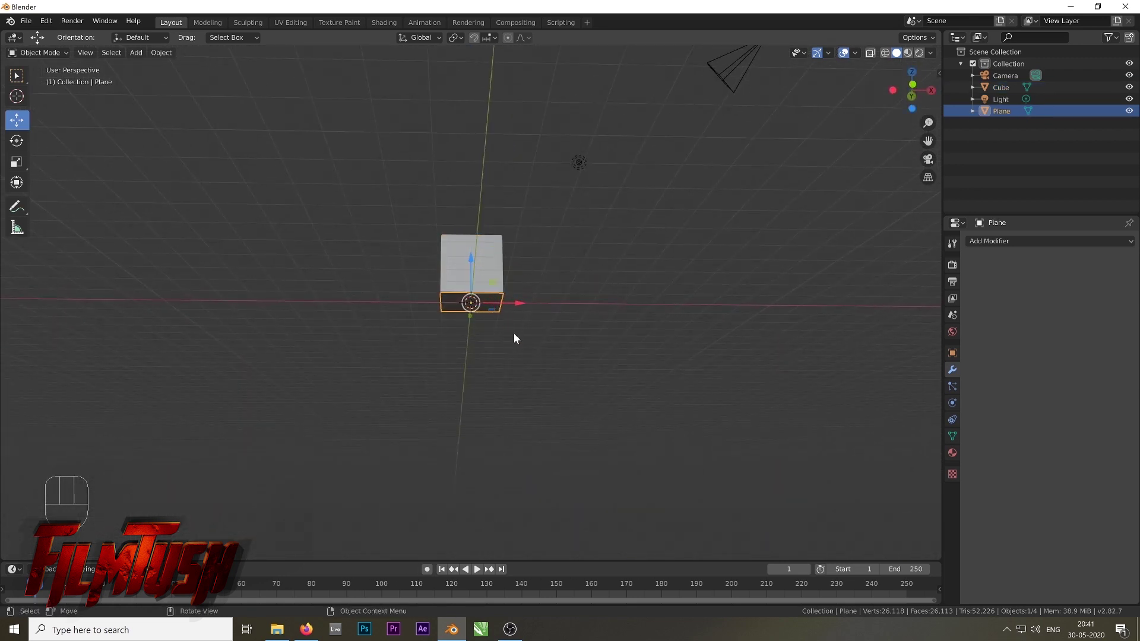
{"action": "key", "text": "s"}
{"action": "left_click", "coordinate": [783, 417]}
{"action": "middle_click_drag", "start_coordinate": [589, 347], "coordinate": [575, 405]}
{"action": "key", "text": "s"}
{"action": "left_click", "coordinate": [677, 415]}
{"action": "scroll", "coordinate": [509, 341], "scroll_direction": "up", "scroll_amount": 1}
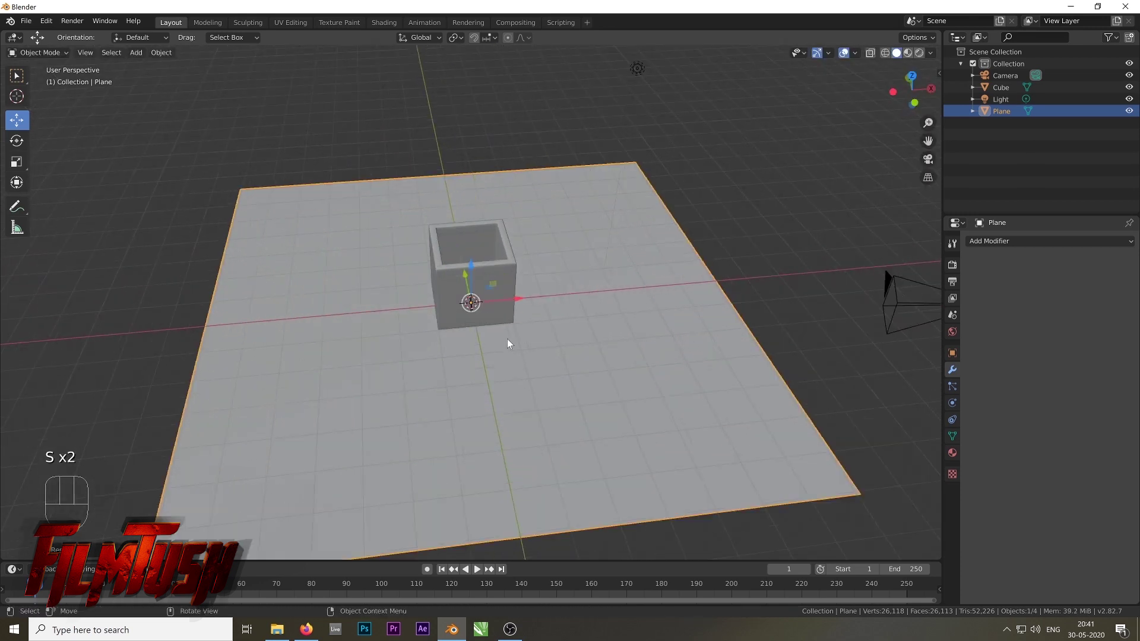
Scale the box up uniformly to more than one and a half times its size and raise it to sit on the floor plane
{"action": "scroll", "coordinate": [507, 343], "scroll_direction": "up", "scroll_amount": 4}
{"action": "middle_click_drag", "start_coordinate": [508, 310], "coordinate": [492, 259]}
{"action": "scroll", "coordinate": [535, 340], "scroll_direction": "down", "scroll_amount": 4}
{"action": "scroll", "coordinate": [536, 340], "scroll_direction": "up", "scroll_amount": 2}
{"action": "left_click", "coordinate": [491, 259]}
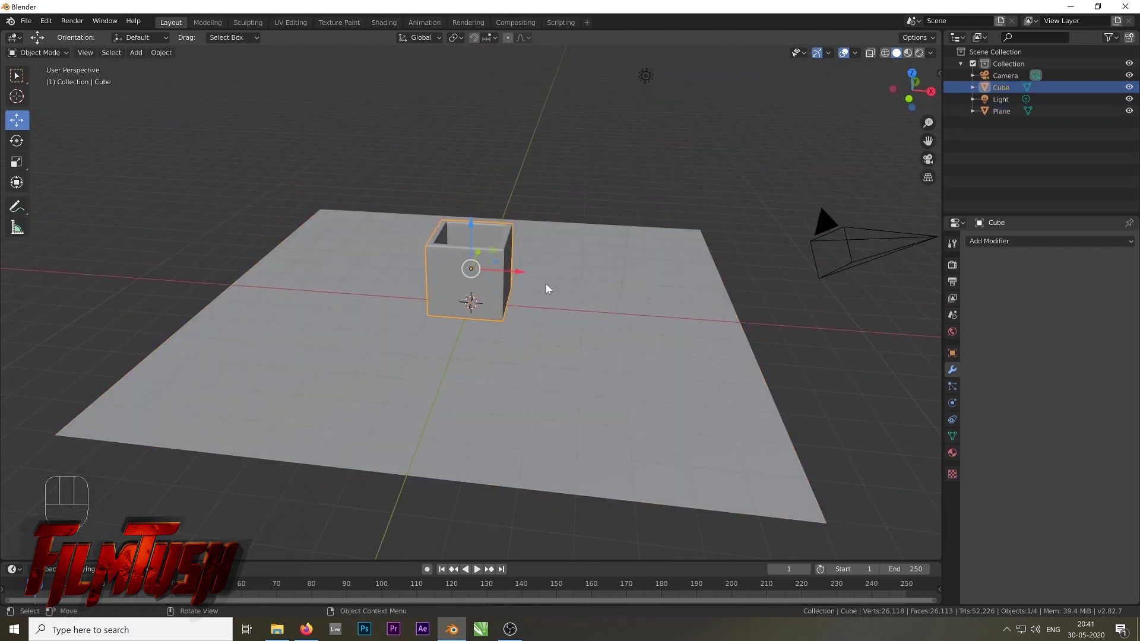
{"action": "key", "text": "s"}
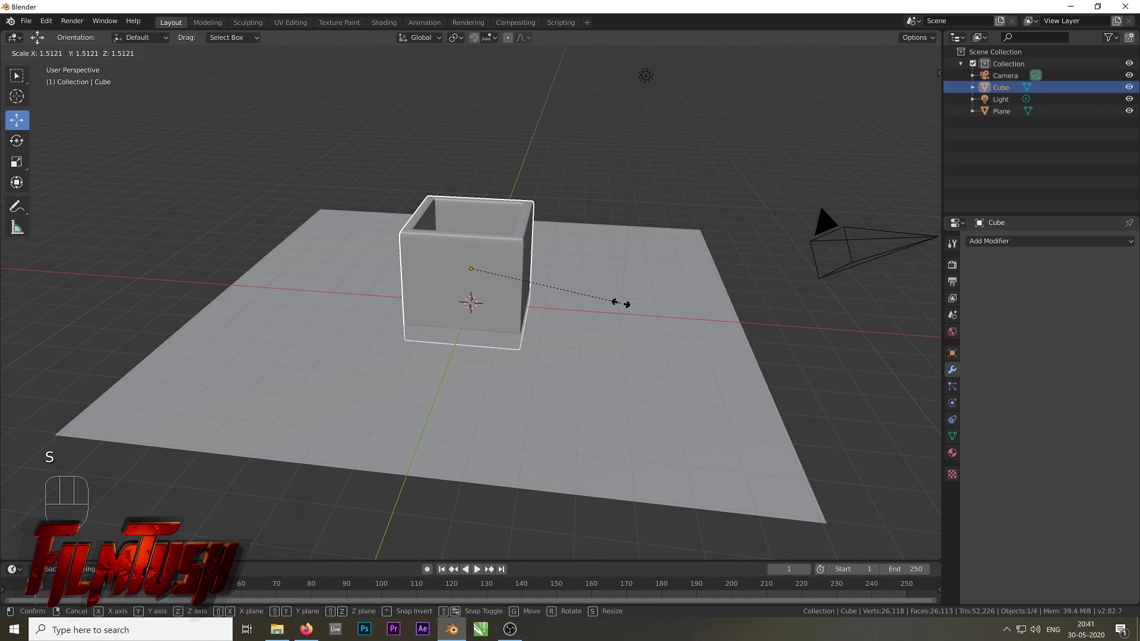
{"action": "left_click", "coordinate": [641, 315]}
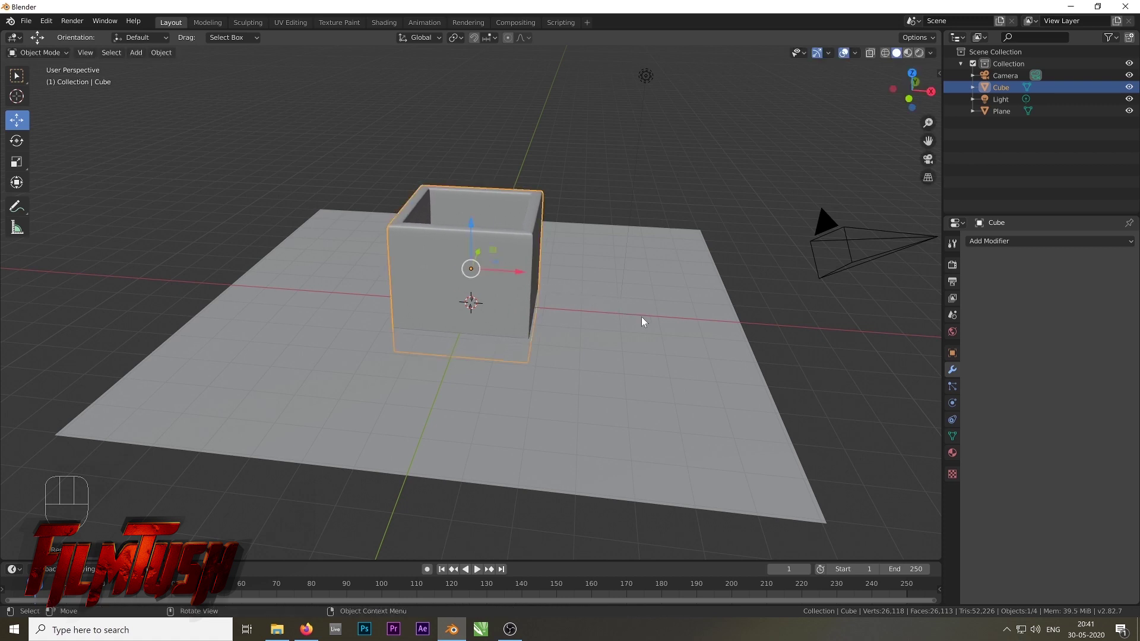
{"action": "key", "text": "KP_1"}
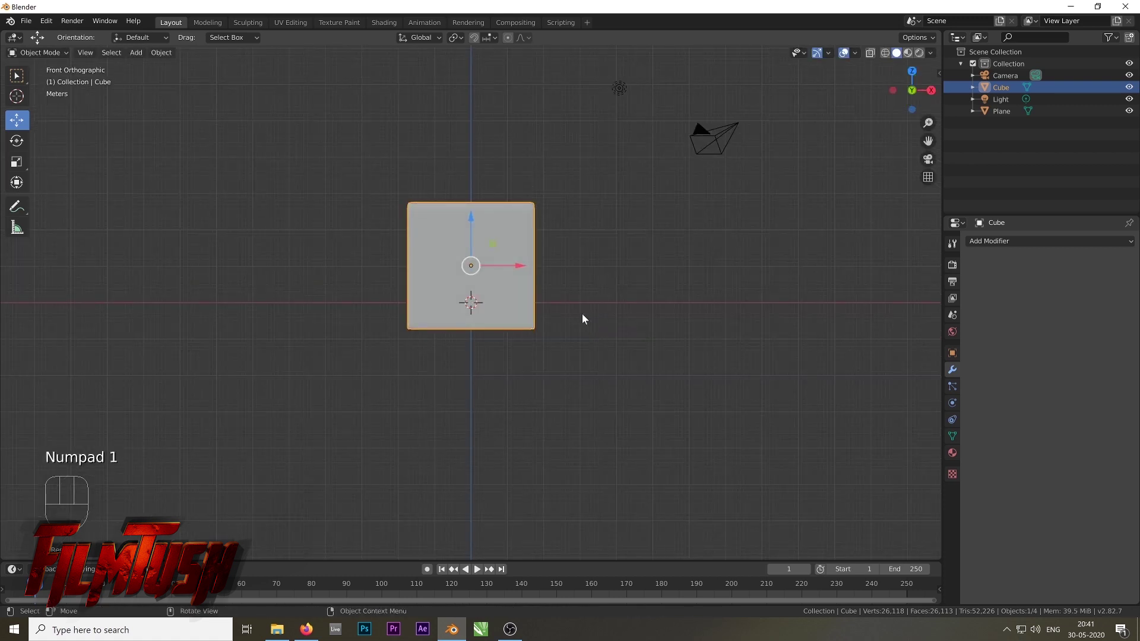
{"action": "left_click_drag", "start_coordinate": [475, 216], "coordinate": [475, 186]}
Scale the floor plane up further so it leaves more room around the enlarged box
{"action": "middle_click_drag", "start_coordinate": [478, 276], "coordinate": [411, 422]}
{"action": "scroll", "coordinate": [479, 327], "scroll_direction": "down", "scroll_amount": 3}
{"action": "scroll", "coordinate": [479, 325], "scroll_direction": "up", "scroll_amount": 3}
{"action": "left_click", "coordinate": [549, 412]}
{"action": "key", "text": "s"}
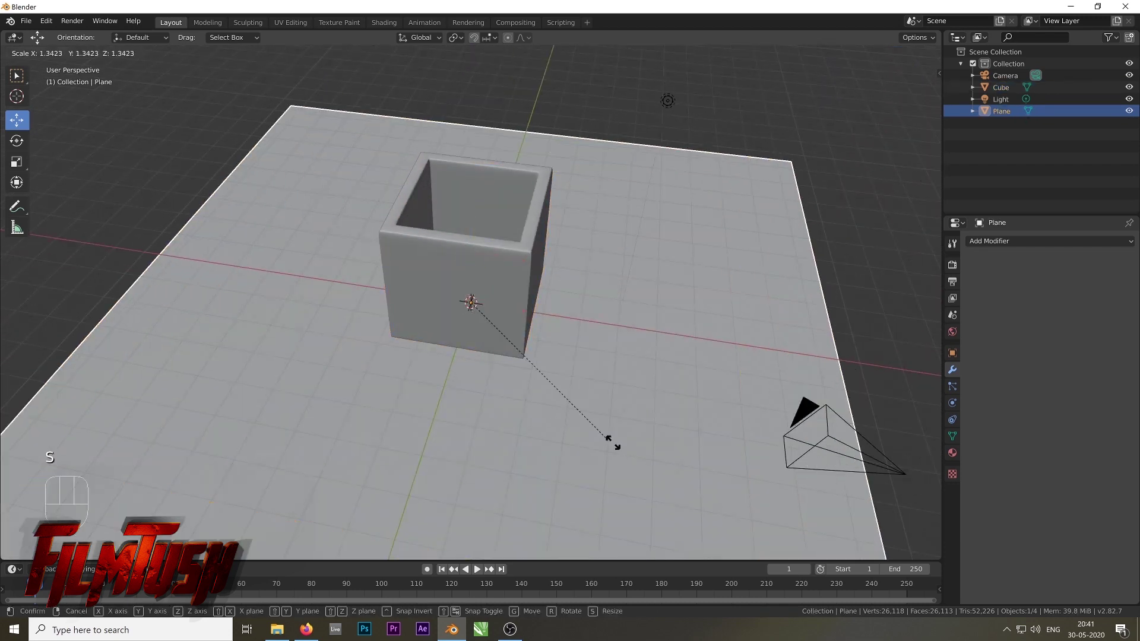
{"action": "left_click", "coordinate": [649, 458]}
Duplicate the floor plane in place and rotate the copy 90° about the X axis
{"action": "middle_click_drag", "start_coordinate": [649, 458], "coordinate": [441, 391]}
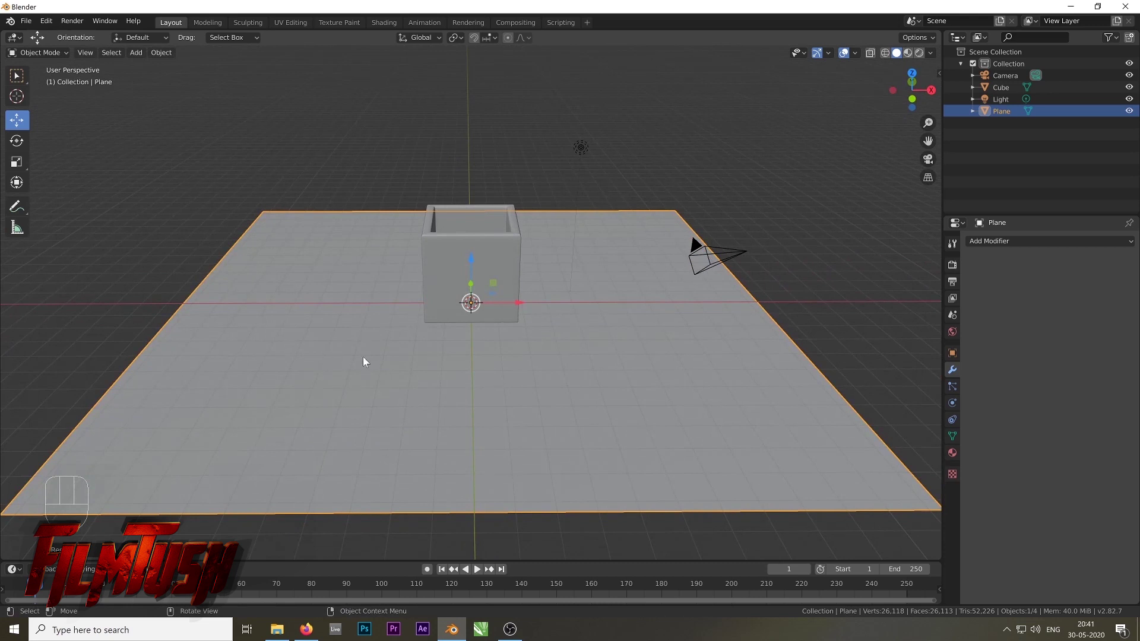
{"action": "scroll", "coordinate": [378, 381], "scroll_direction": "down", "scroll_amount": 4}
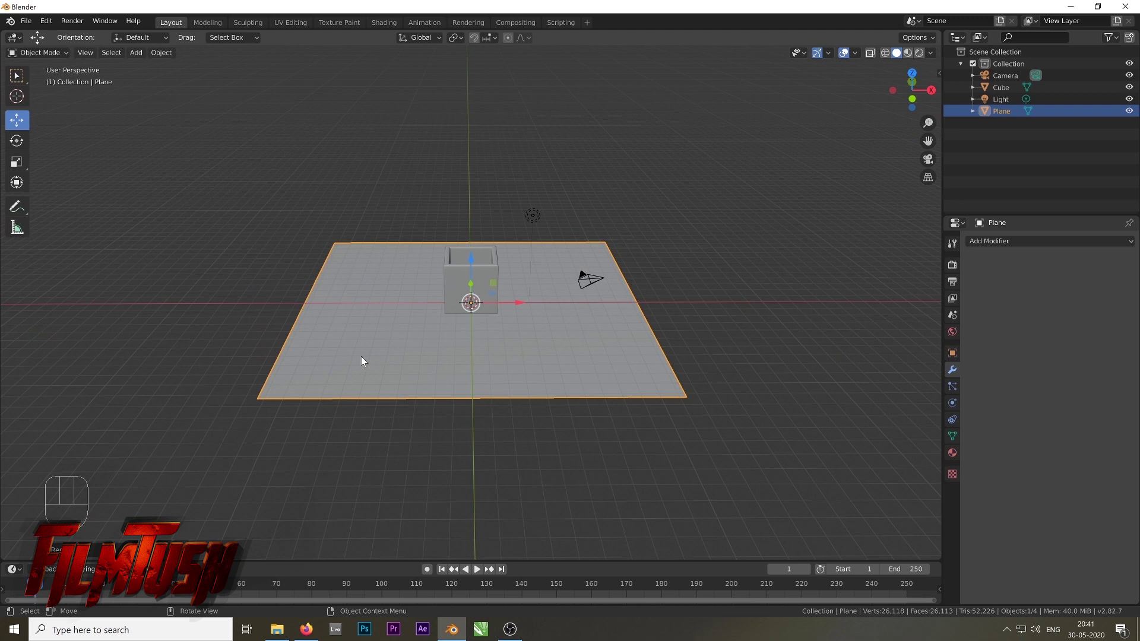
{"action": "key", "text": "shift+d"}
{"action": "left_click", "coordinate": [361, 356]}
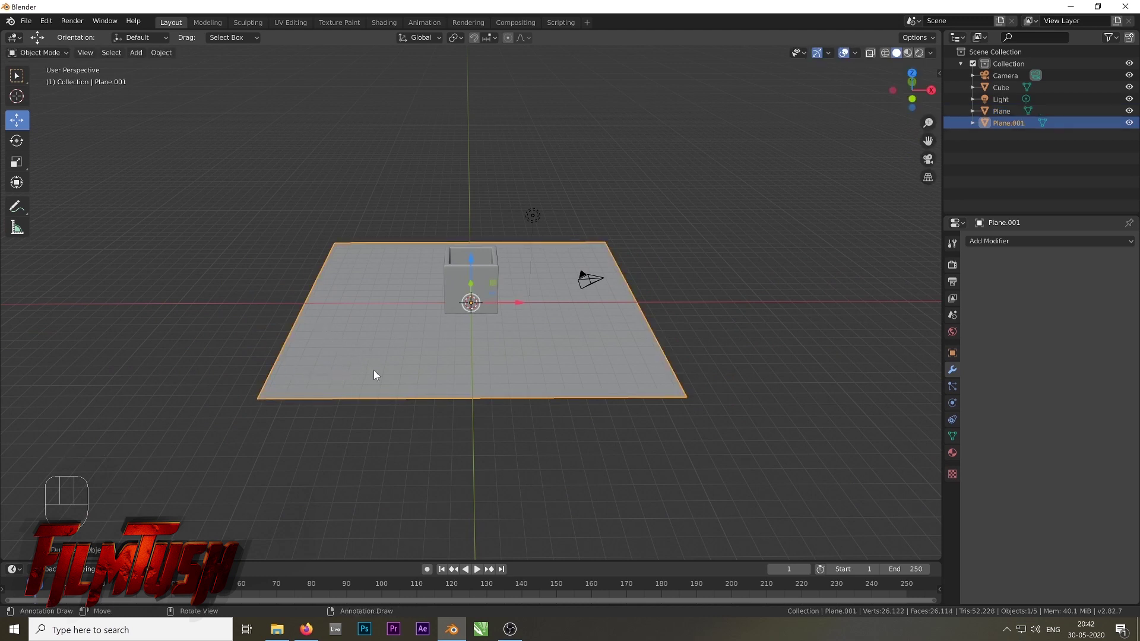
{"action": "key", "text": "r"}
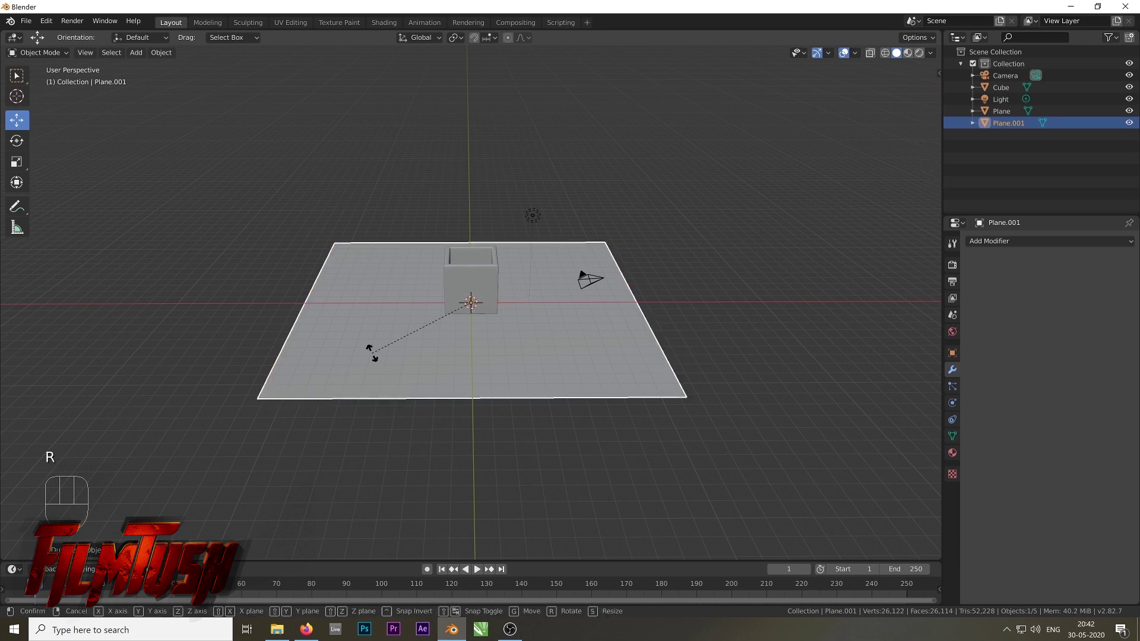
{"action": "key", "text": "x"}
{"action": "key", "text": "9"}
{"action": "key", "text": "0"}
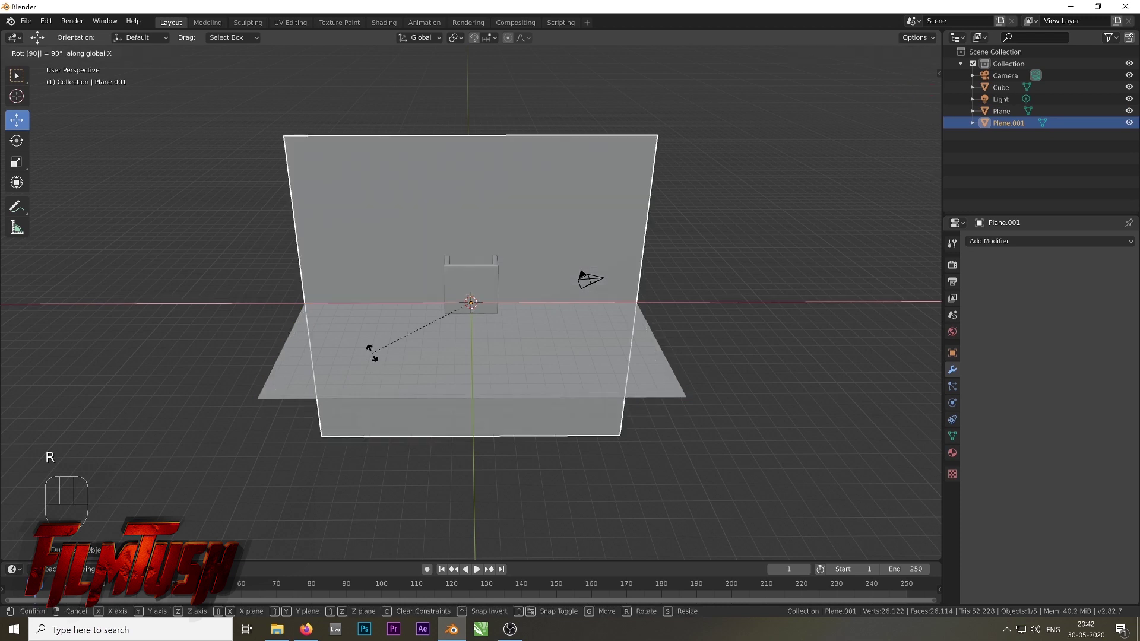
{"action": "left_click", "coordinate": [372, 353]}
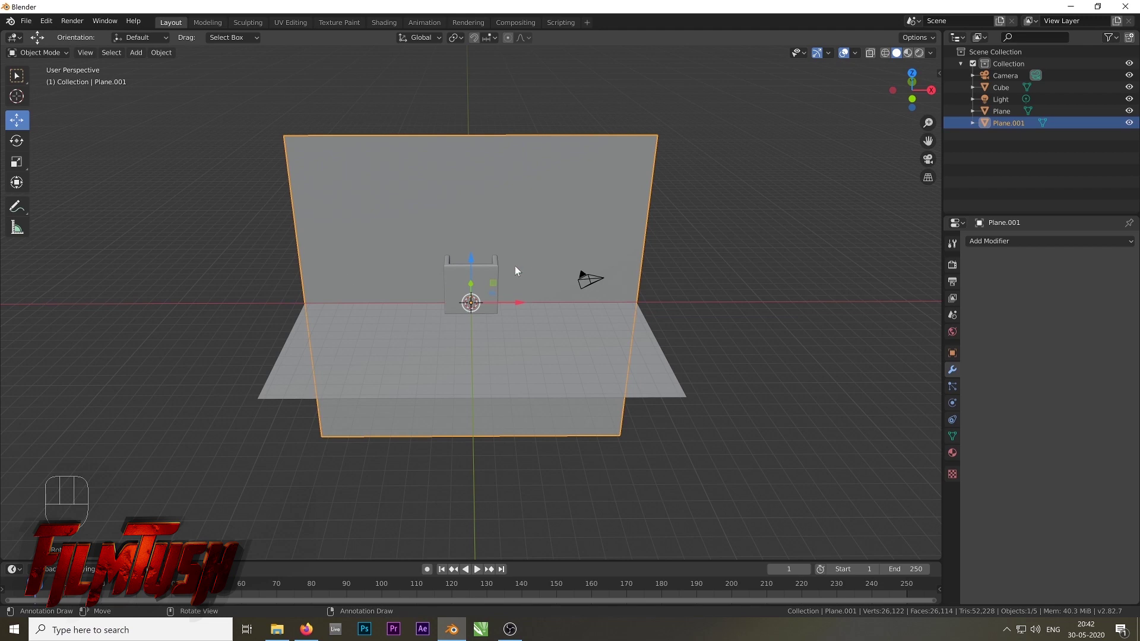
Move the upright plane back along Y to the floor's rear edge and raise it to stand there as the back wall
{"action": "middle_click_drag", "start_coordinate": [479, 259], "coordinate": [468, 320]}
{"action": "left_click_drag", "start_coordinate": [439, 301], "coordinate": [340, 303]}
{"action": "middle_click_drag", "start_coordinate": [361, 289], "coordinate": [417, 283]}
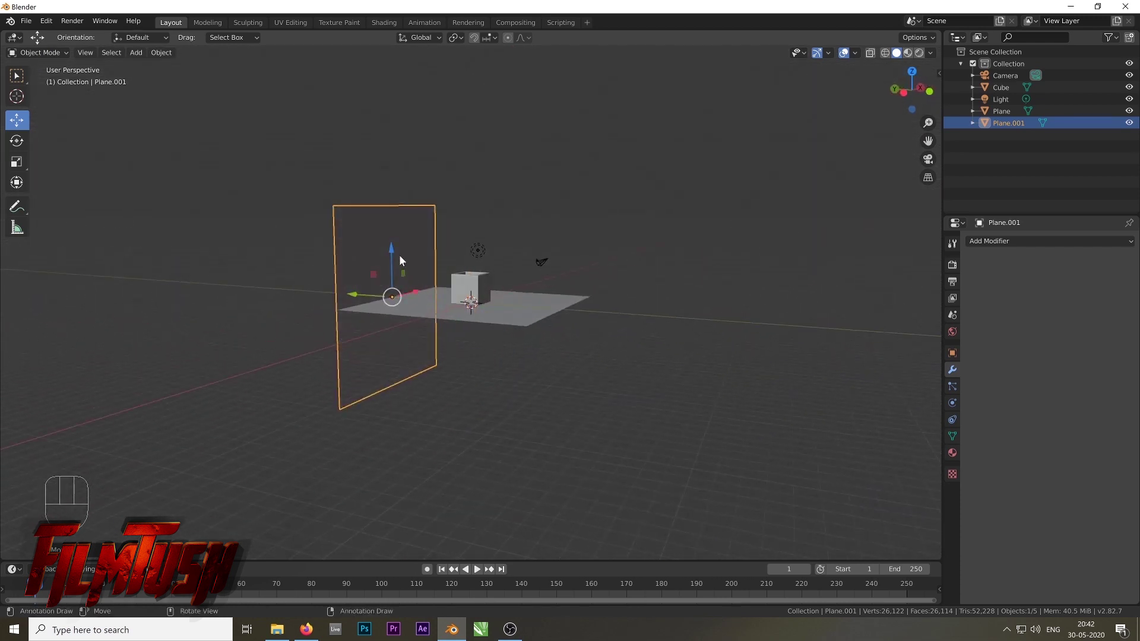
{"action": "left_click_drag", "start_coordinate": [393, 256], "coordinate": [393, 158]}
Duplicate the floor plane again and rotate the copy 90° about the Y axis
{"action": "middle_click_drag", "start_coordinate": [457, 305], "coordinate": [416, 341]}
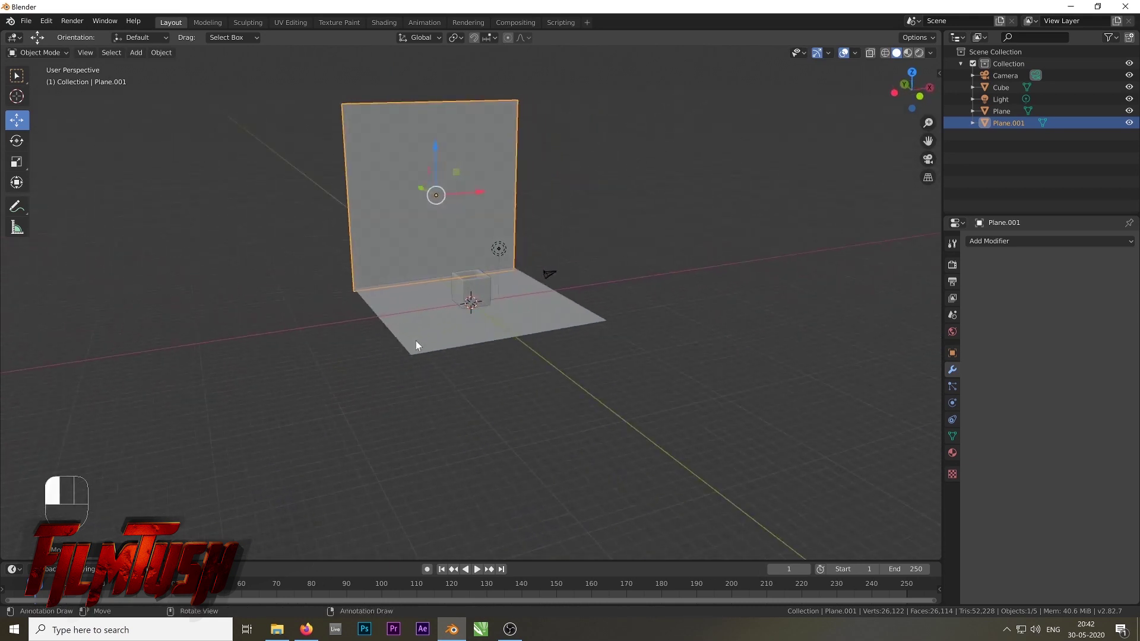
{"action": "left_click", "coordinate": [416, 341]}
{"action": "key", "text": "r"}
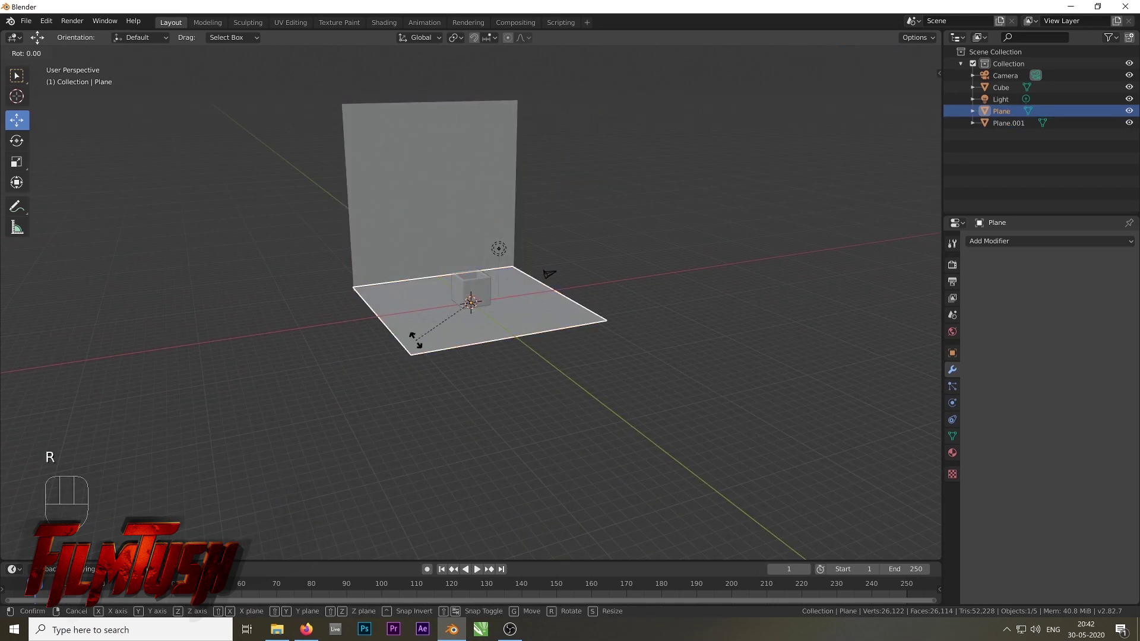
{"action": "key", "text": "y"}
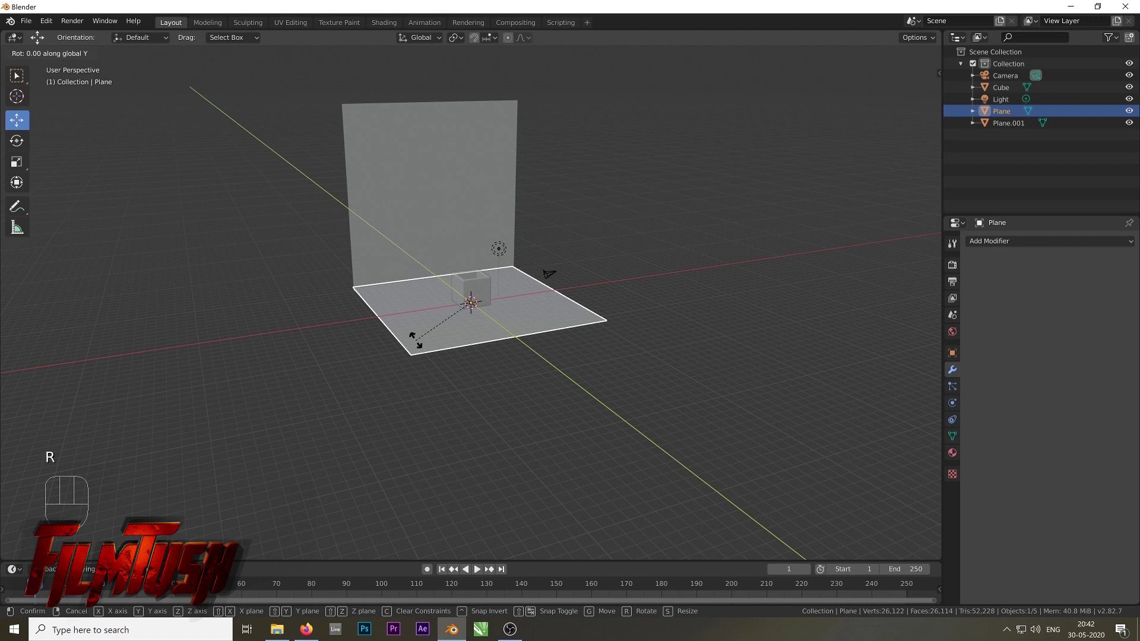
{"action": "key", "text": "Escape"}
{"action": "key", "text": "shift+d"}
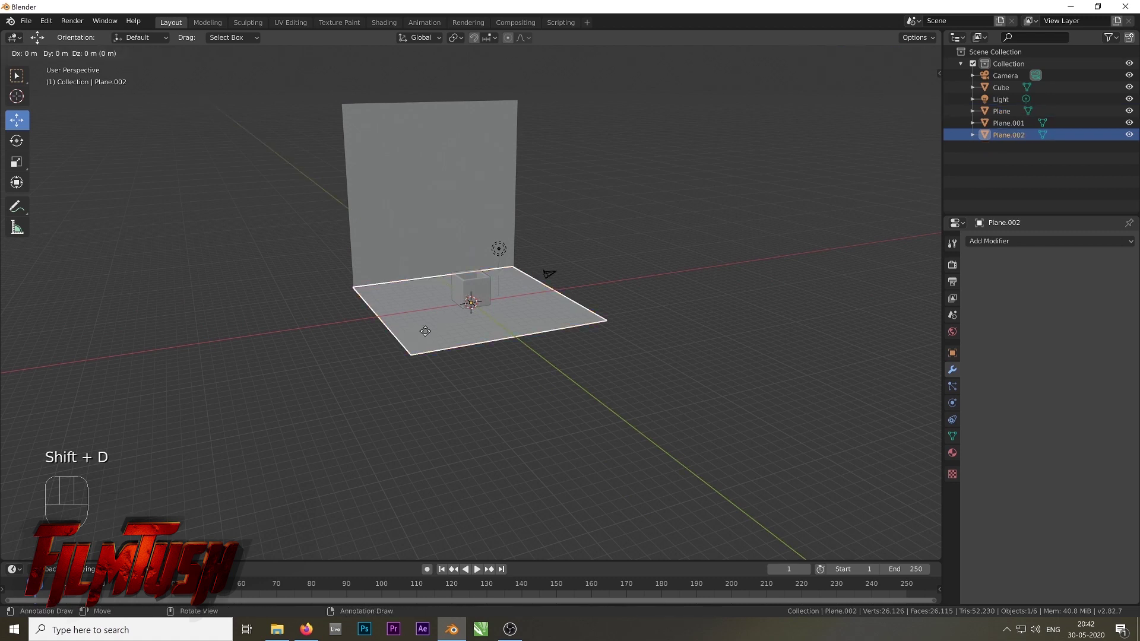
{"action": "key", "text": "r"}
{"action": "type", "text": "y"}
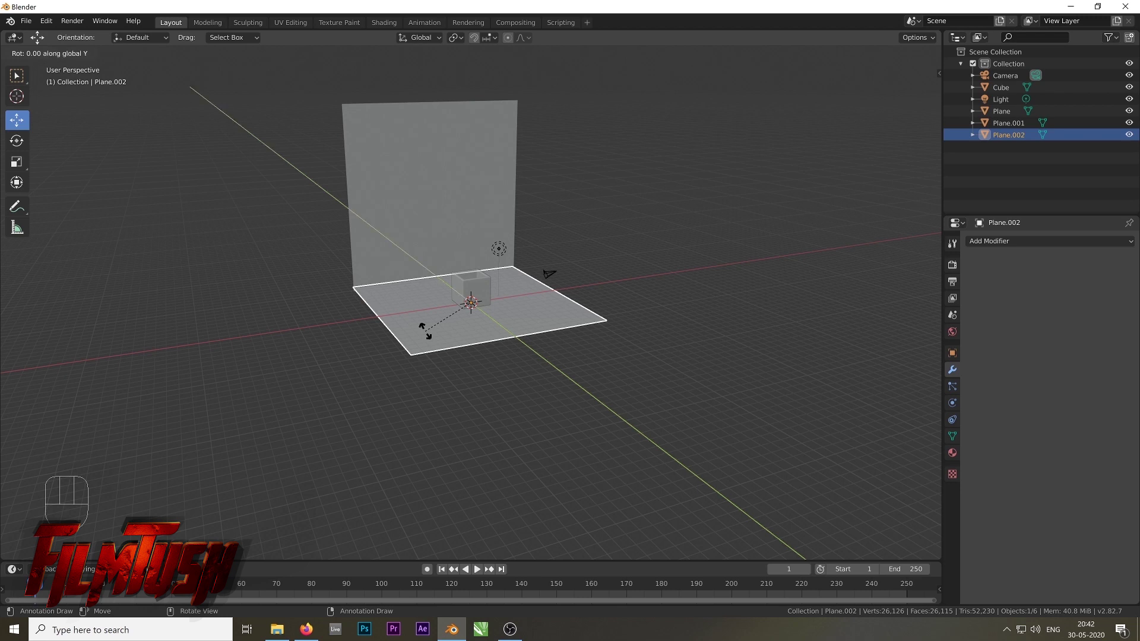
{"action": "type", "text": "90"}
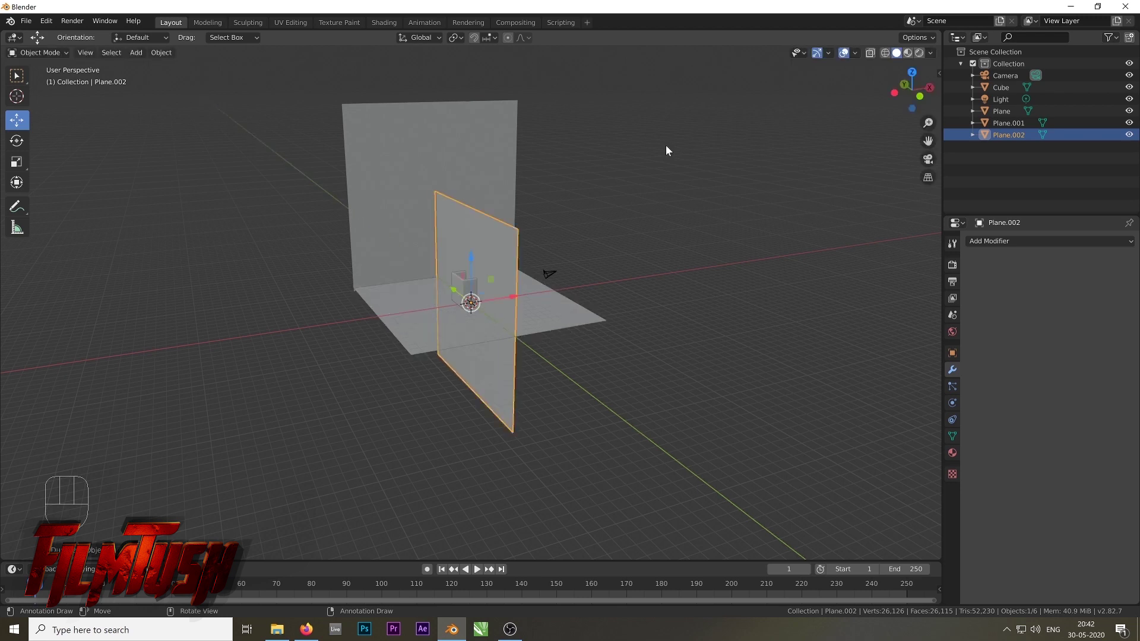
Move the new upright plane to the floor's negative X edge and raise it to form a side wall
{"action": "left_click_drag", "start_coordinate": [513, 297], "coordinate": [423, 309]}
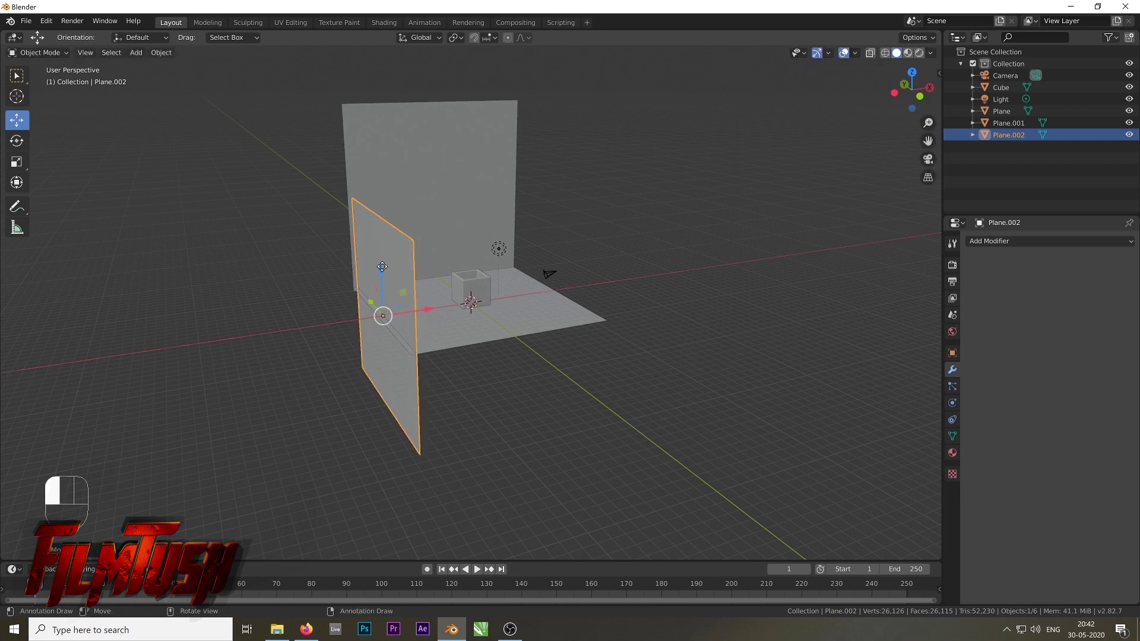
{"action": "left_click_drag", "start_coordinate": [382, 267], "coordinate": [383, 173]}
{"action": "middle_click_drag", "start_coordinate": [432, 200], "coordinate": [404, 209]}
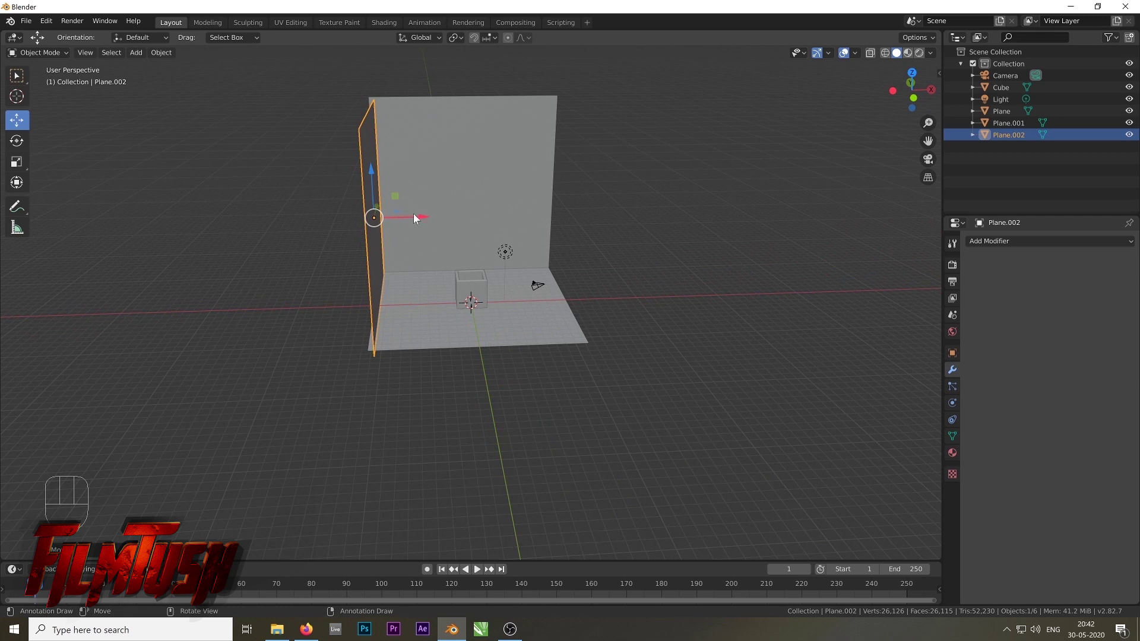
Duplicate the side wall and move the copy along X to the opposite edge of the floor
{"action": "key", "text": "shift+d"}
{"action": "right_click", "coordinate": [423, 223]}
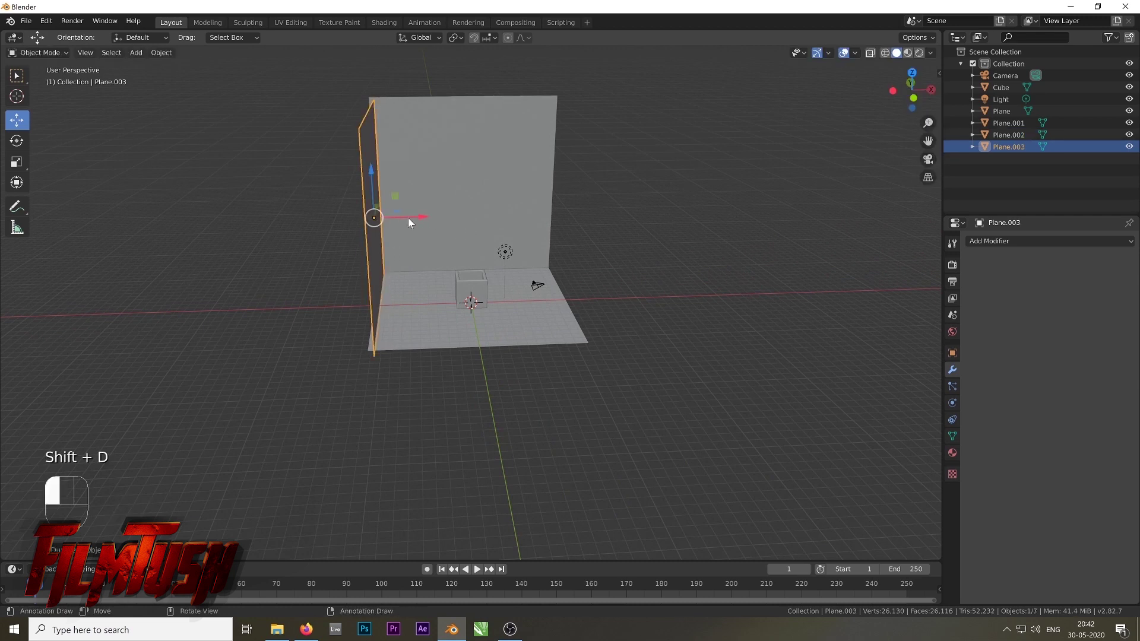
{"action": "left_click_drag", "start_coordinate": [408, 217], "coordinate": [604, 219]}
Move the point light forward along Y, in front of the box, and raise it higher along Z
{"action": "scroll", "coordinate": [549, 300], "scroll_direction": "up", "scroll_amount": 5}
{"action": "left_click", "coordinate": [567, 173]}
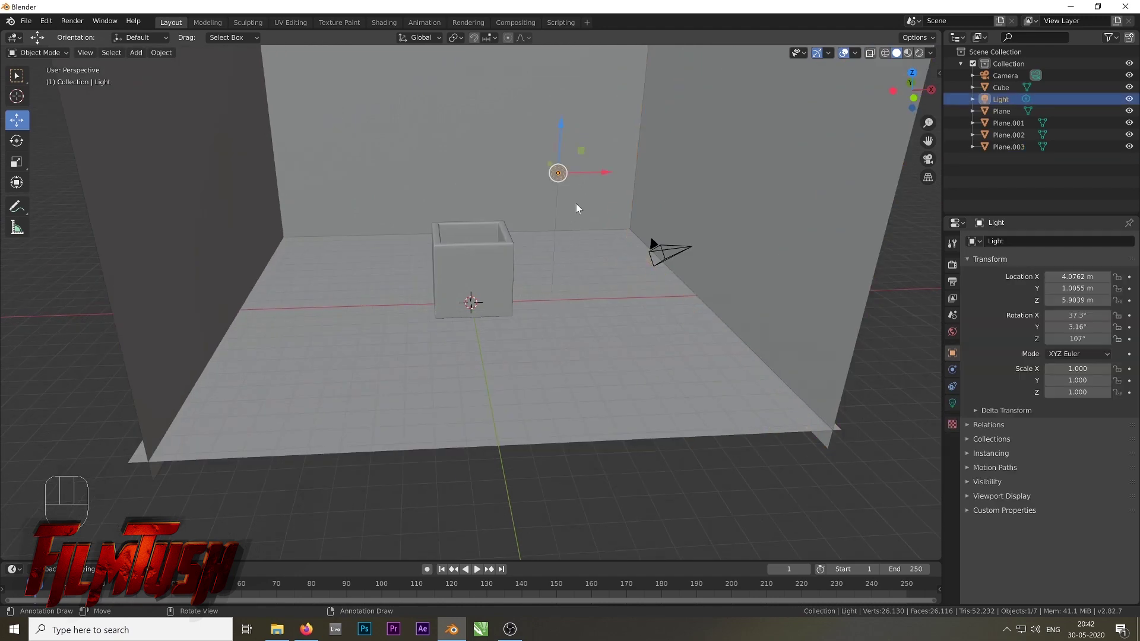
{"action": "mouse_move", "coordinate": [575, 204]}
{"action": "middle_mouse_down"}
{"action": "mouse_move", "coordinate": [482, 281]}
{"action": "mouse_move", "coordinate": [532, 279]}
{"action": "mouse_move", "coordinate": [571, 223]}
{"action": "middle_mouse_up"}
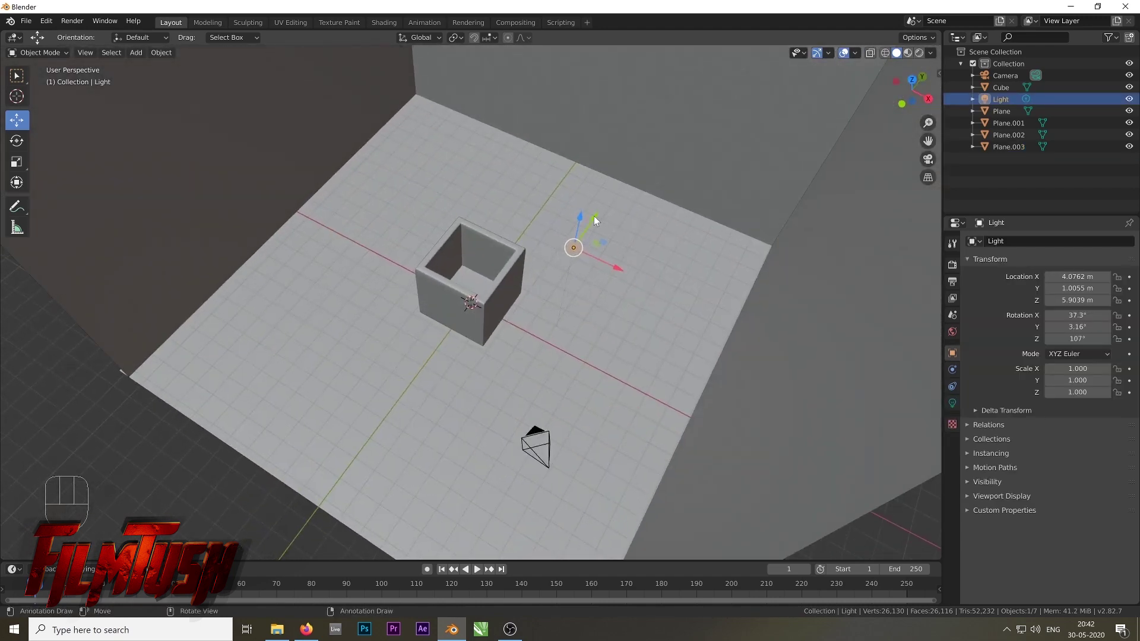
{"action": "left_click_drag", "start_coordinate": [595, 220], "coordinate": [521, 330]}
{"action": "middle_click_drag", "start_coordinate": [619, 384], "coordinate": [619, 248]}
{"action": "left_click_drag", "start_coordinate": [584, 147], "coordinate": [587, 104]}
Set the point light's power to 3500 W
{"action": "left_click", "coordinate": [951, 404]}
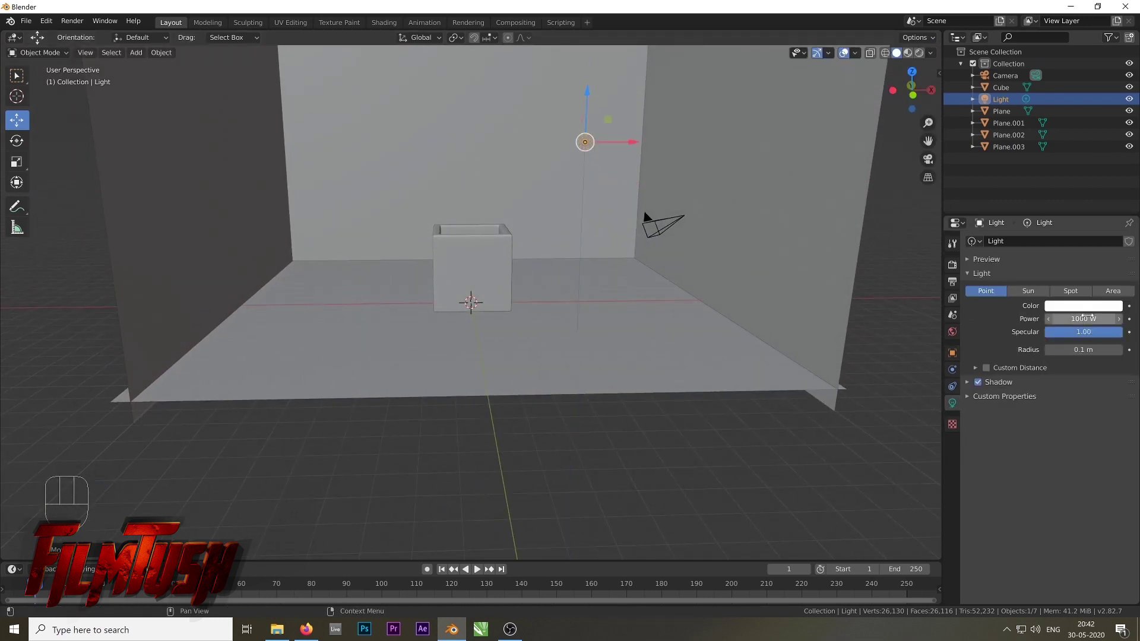
{"action": "left_click", "coordinate": [1086, 318]}
{"action": "type", "text": "3500"}
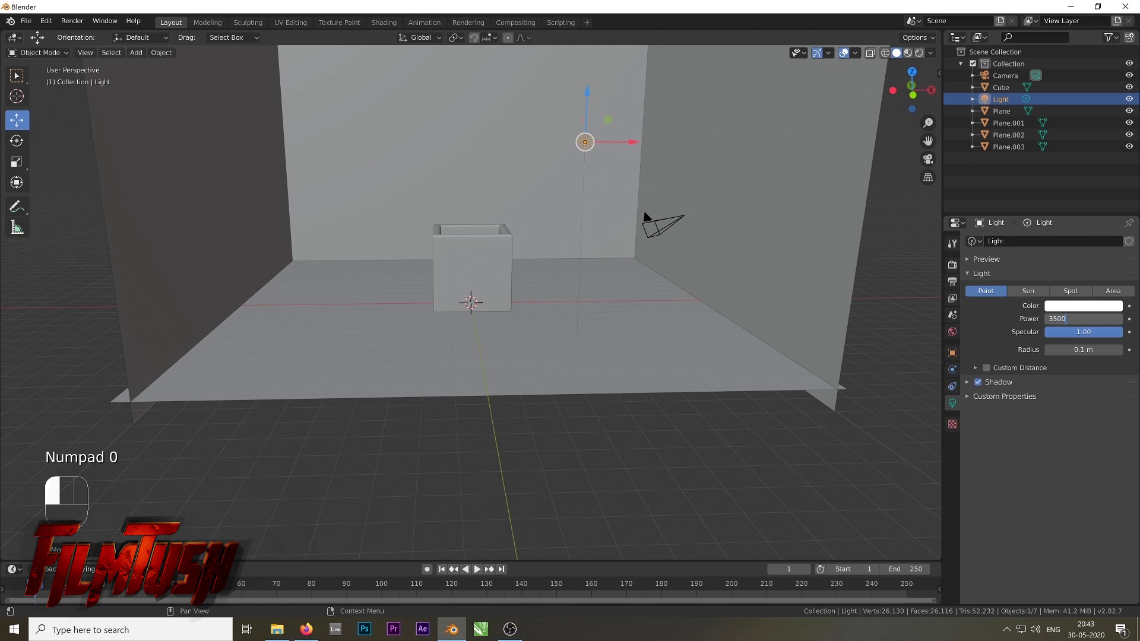
{"action": "key", "text": "Return"}
Duplicate the point light, move the copy along X to the other side of the box and lower it about 2 m
{"action": "middle_click_drag", "start_coordinate": [529, 200], "coordinate": [614, 258]}
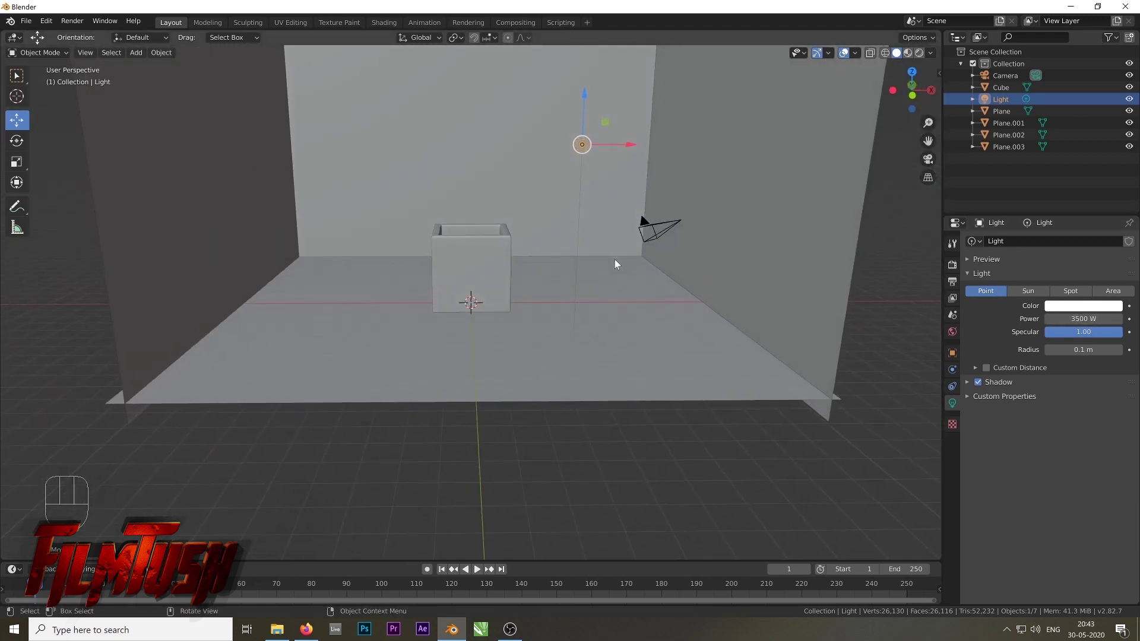
{"action": "key", "text": "shift+d"}
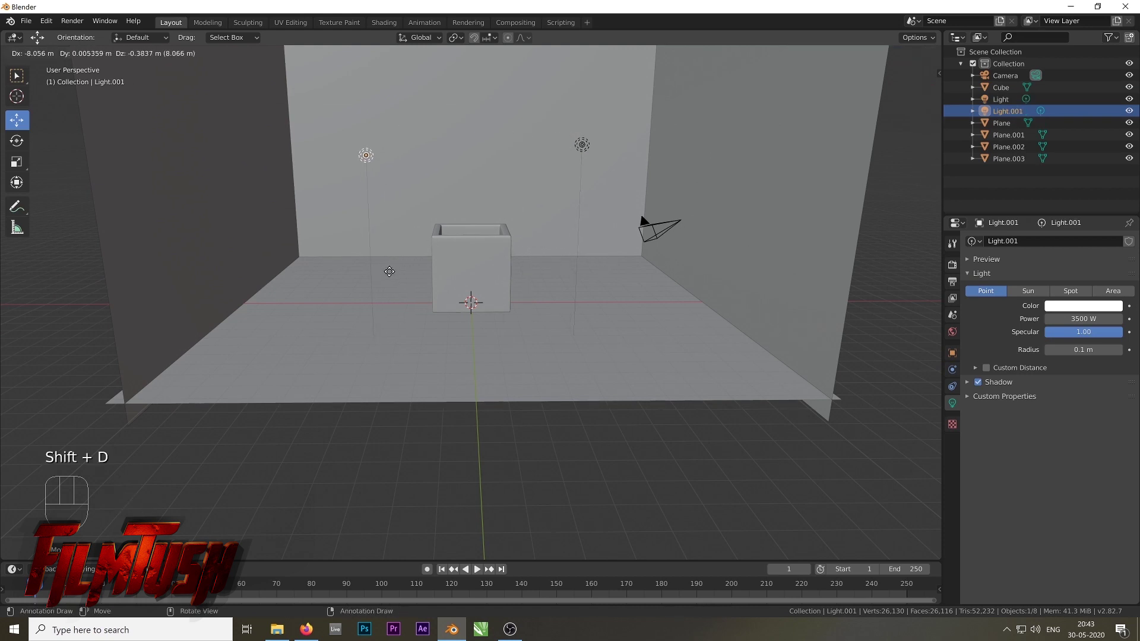
{"action": "right_click", "coordinate": [394, 262]}
{"action": "left_click_drag", "start_coordinate": [630, 145], "coordinate": [368, 153]}
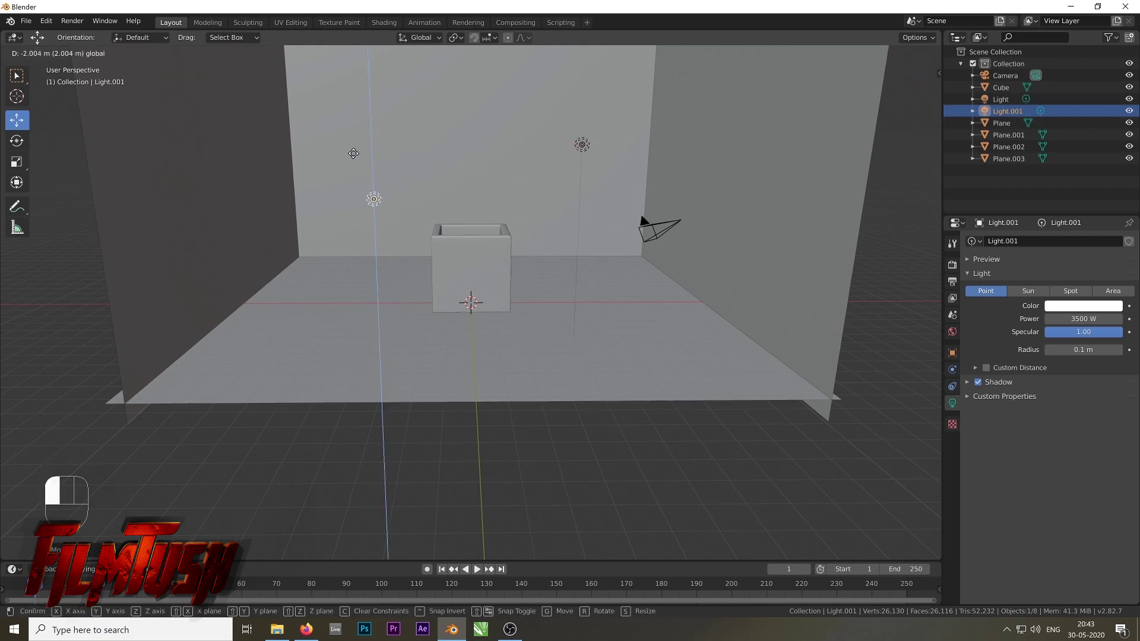
Set the duplicated light's power to 900 W
{"action": "middle_click_drag", "start_coordinate": [460, 204], "coordinate": [529, 238]}
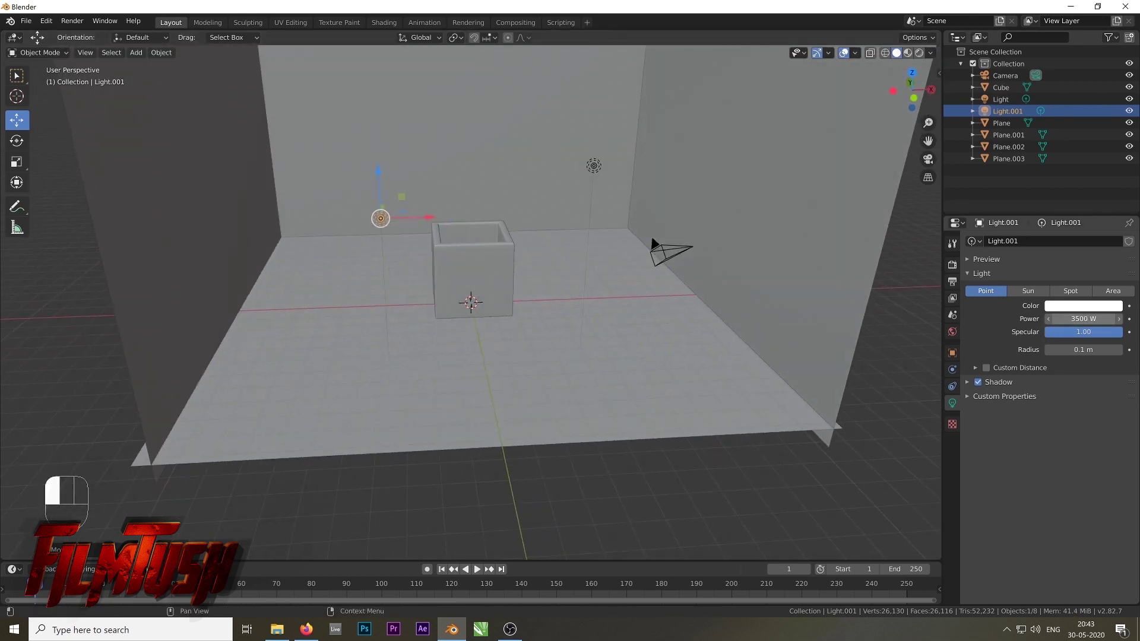
{"action": "left_click", "coordinate": [1073, 318]}
{"action": "type", "text": "900"}
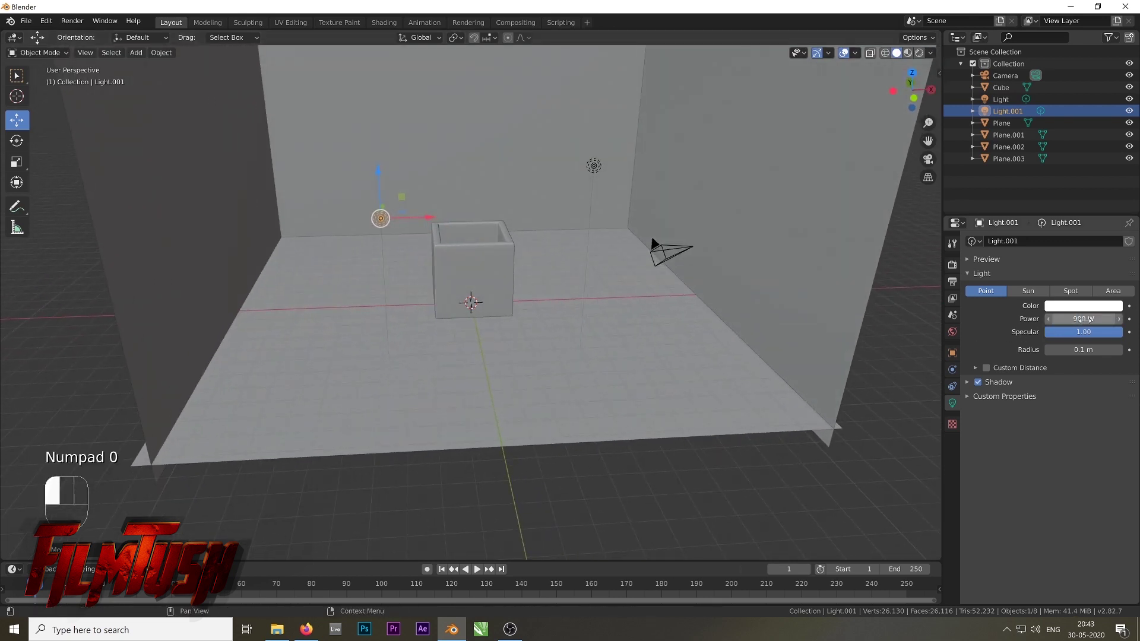
{"action": "key", "text": "Return"}
Duplicate the 900 W light and move the copy about 8.35 m along Y towards the back wall
{"action": "middle_click_drag", "start_coordinate": [429, 205], "coordinate": [447, 292]}
{"action": "key", "text": "shift+d"}
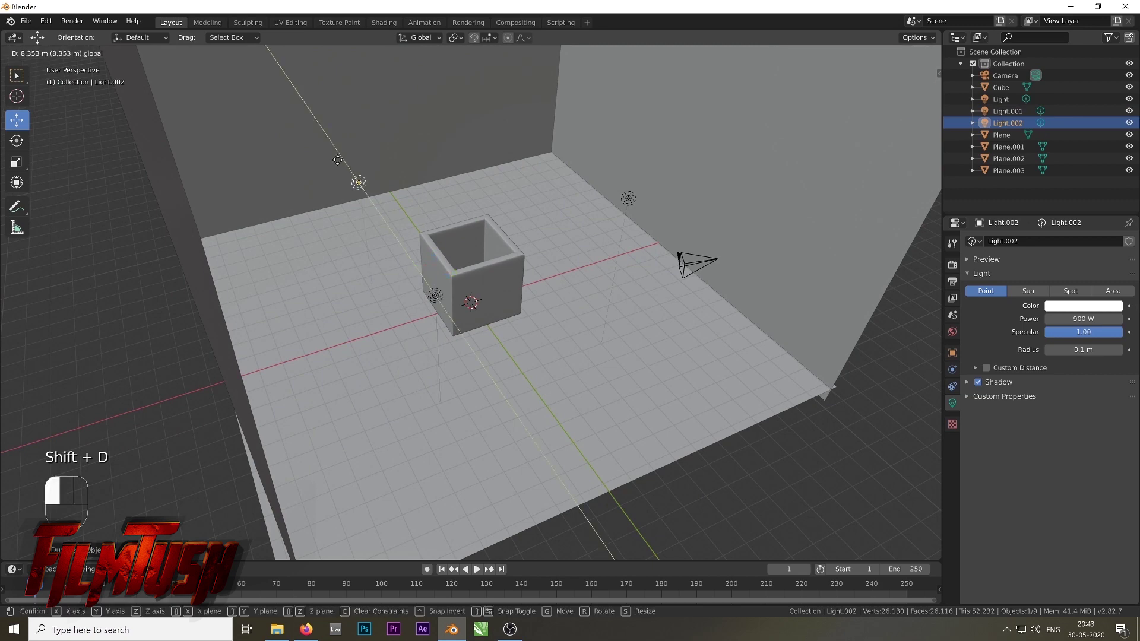
{"action": "left_click_drag", "start_coordinate": [338, 160], "coordinate": [337, 160]}
Shift the rear light along X until it is roughly centred behind the box and adjust its height
{"action": "middle_click_drag", "start_coordinate": [442, 224], "coordinate": [463, 303]}
{"action": "left_click_drag", "start_coordinate": [304, 269], "coordinate": [393, 164]}
{"action": "middle_click_drag", "start_coordinate": [405, 200], "coordinate": [450, 103]}
{"action": "left_click_drag", "start_coordinate": [450, 103], "coordinate": [452, 133]}
{"action": "middle_click_drag", "start_coordinate": [451, 133], "coordinate": [467, 180]}
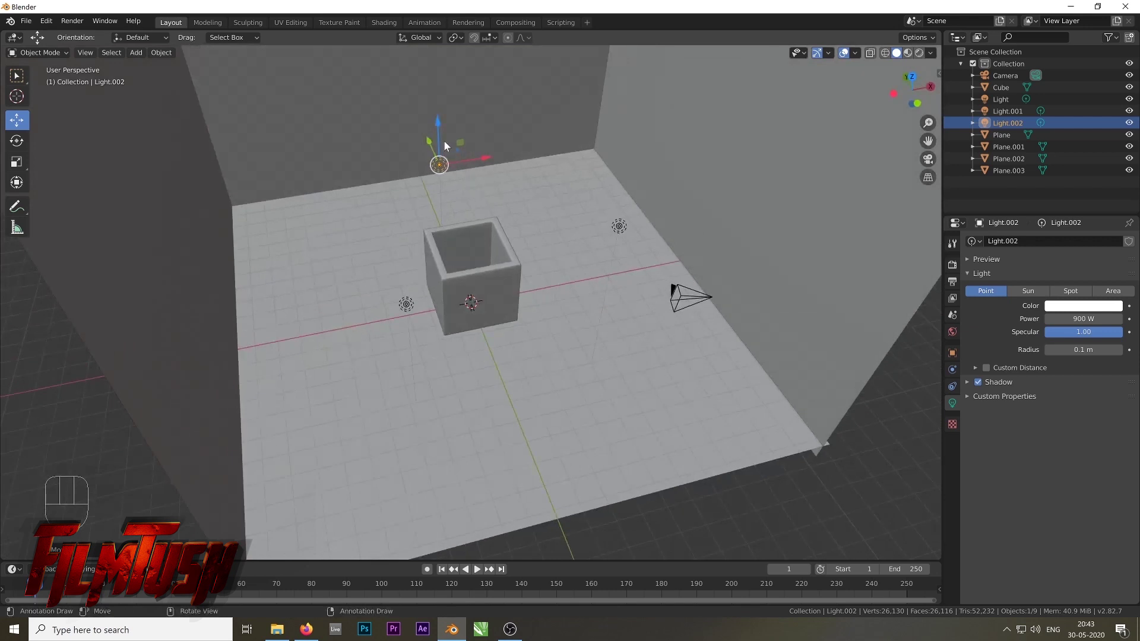
Raise the rear light higher above the floor and set its power to 500 W
{"action": "left_click_drag", "start_coordinate": [438, 120], "coordinate": [439, 71]}
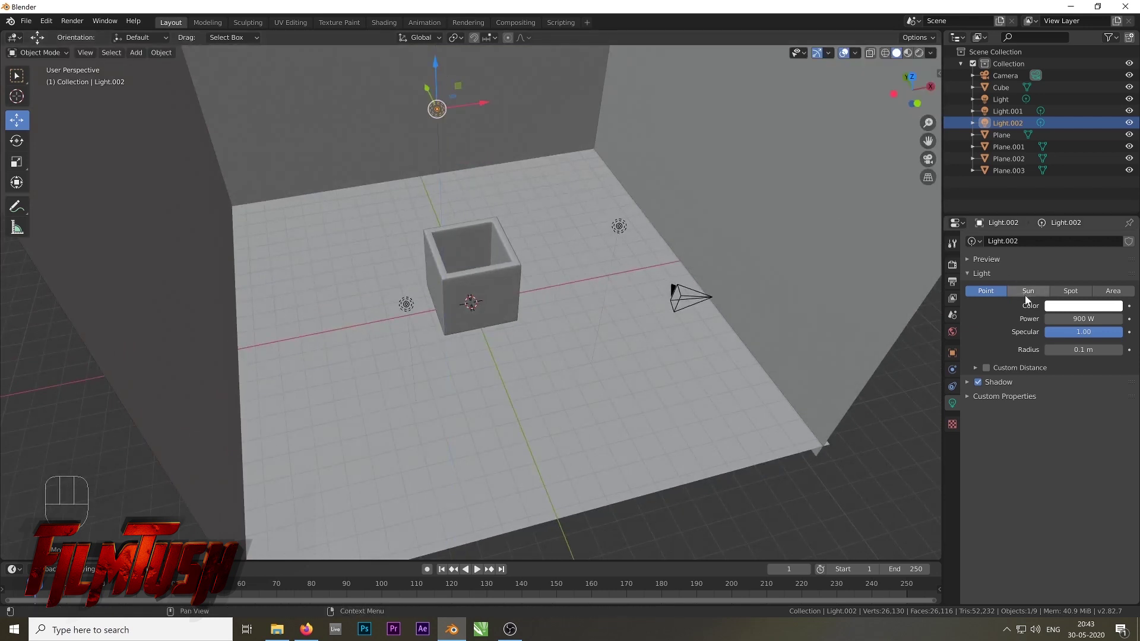
{"action": "left_click", "coordinate": [1083, 319]}
{"action": "type", "text": "30"}
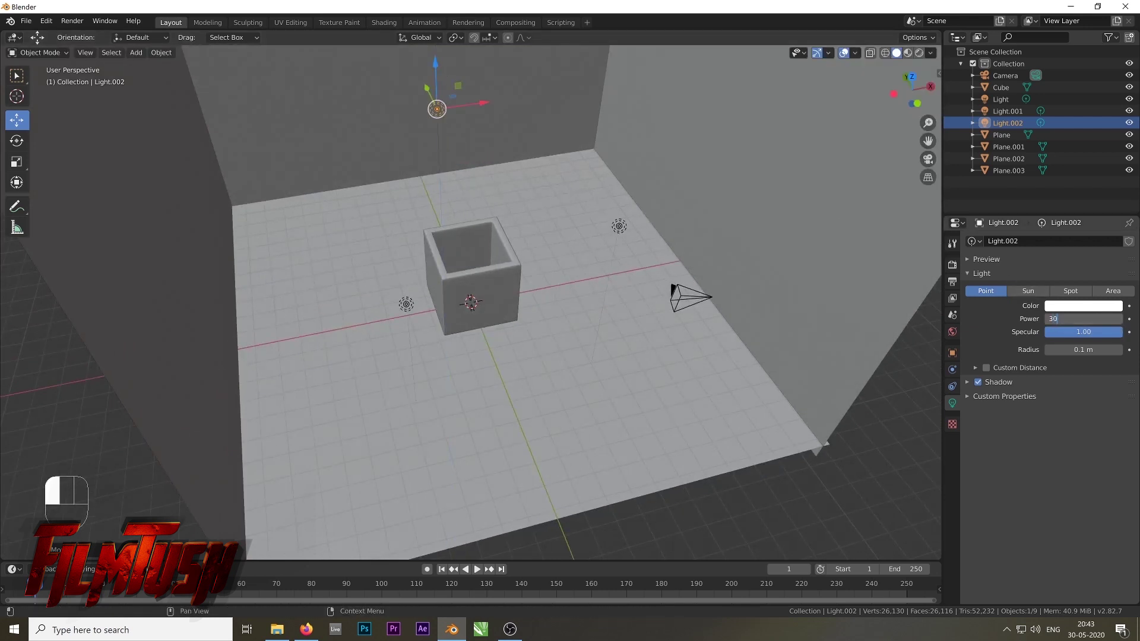
{"action": "type", "text": "0"}
{"action": "key", "text": "BackSpace"}
{"action": "key", "text": "BackSpace"}
{"action": "type", "text": "50"}
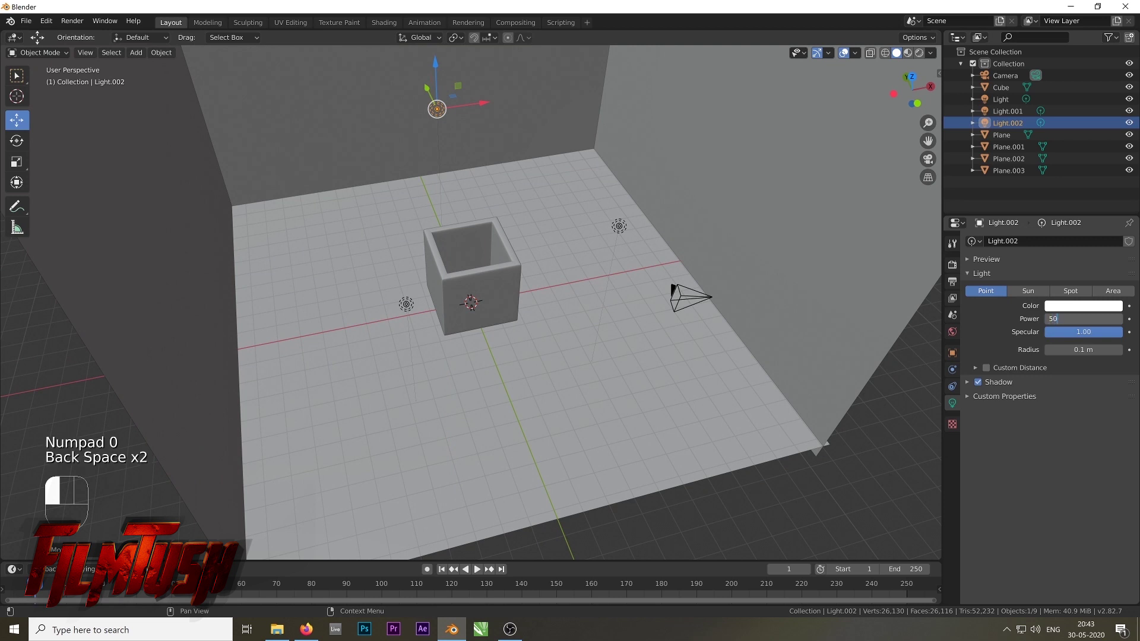
{"action": "type", "text": "0"}
{"action": "key", "text": "Return"}
Preview the room in rendered shading and set the power of the original light on the camera side to 3000 W
{"action": "middle_click_drag", "start_coordinate": [615, 339], "coordinate": [591, 325]}
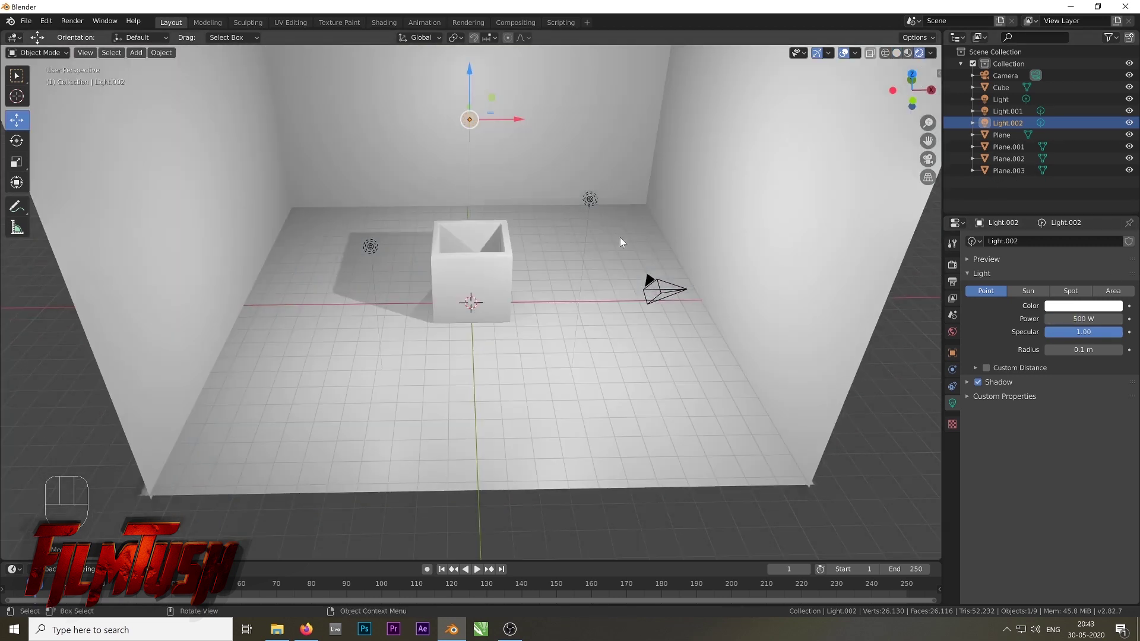
{"action": "mouse_move", "coordinate": [520, 285]}
{"action": "middle_mouse_down"}
{"action": "mouse_move", "coordinate": [554, 266]}
{"action": "mouse_move", "coordinate": [547, 248]}
{"action": "mouse_move", "coordinate": [511, 265]}
{"action": "mouse_move", "coordinate": [529, 266]}
{"action": "middle_mouse_up"}
{"action": "scroll", "coordinate": [506, 274], "scroll_direction": "up", "scroll_amount": 2}
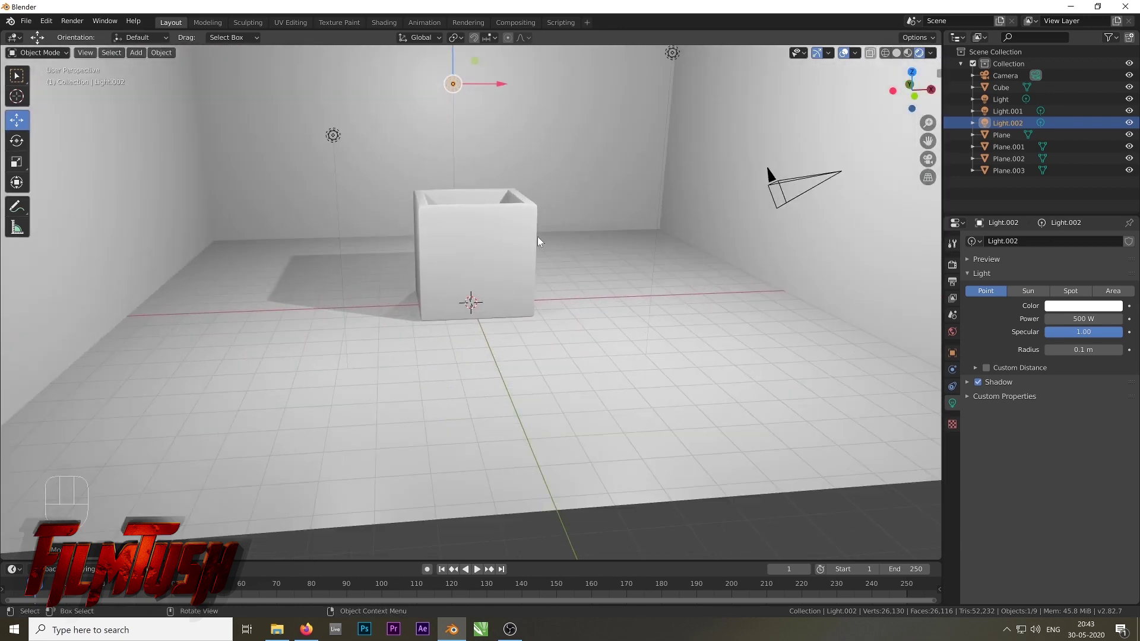
{"action": "left_click", "coordinate": [677, 62]}
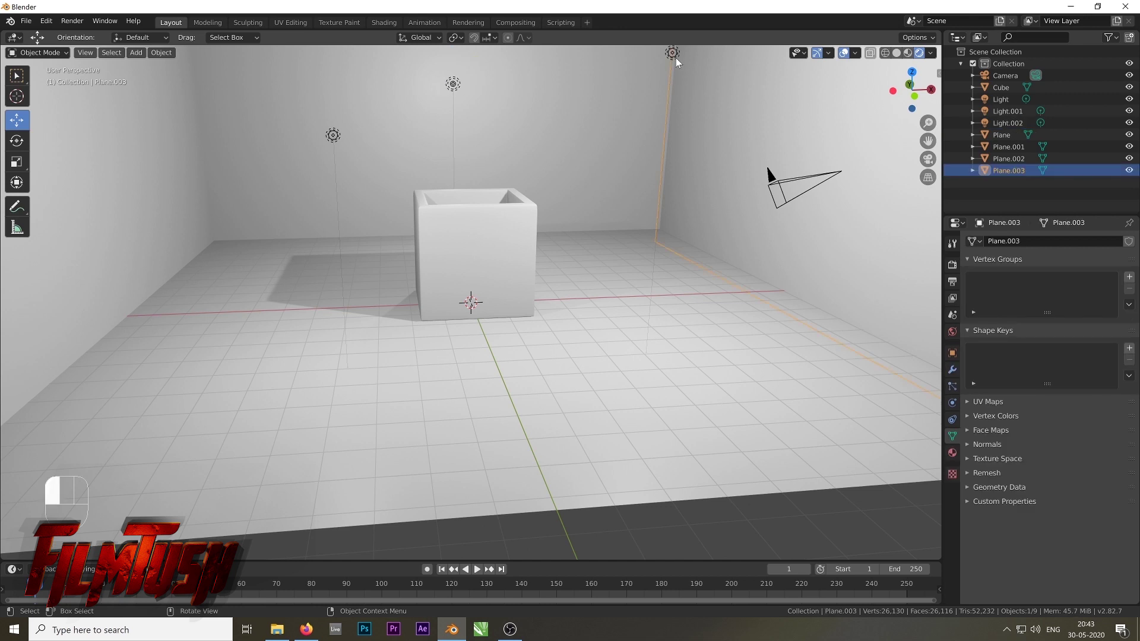
{"action": "left_click", "coordinate": [676, 58]}
{"action": "left_click", "coordinate": [1089, 319]}
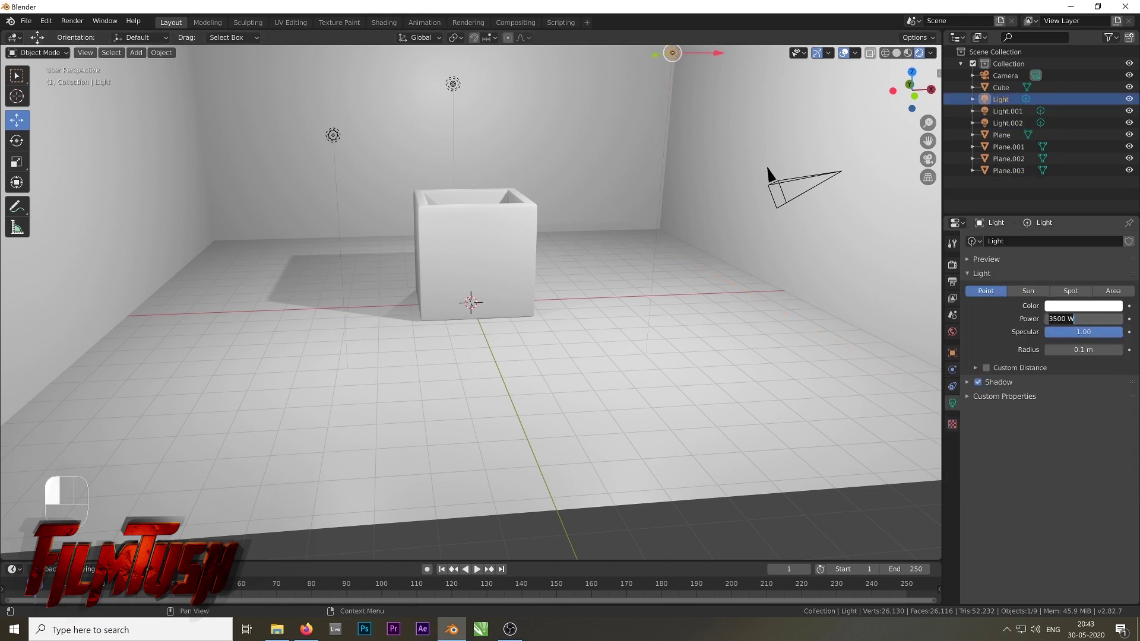
{"action": "type", "text": "300"}
{"action": "key", "text": "Return"}
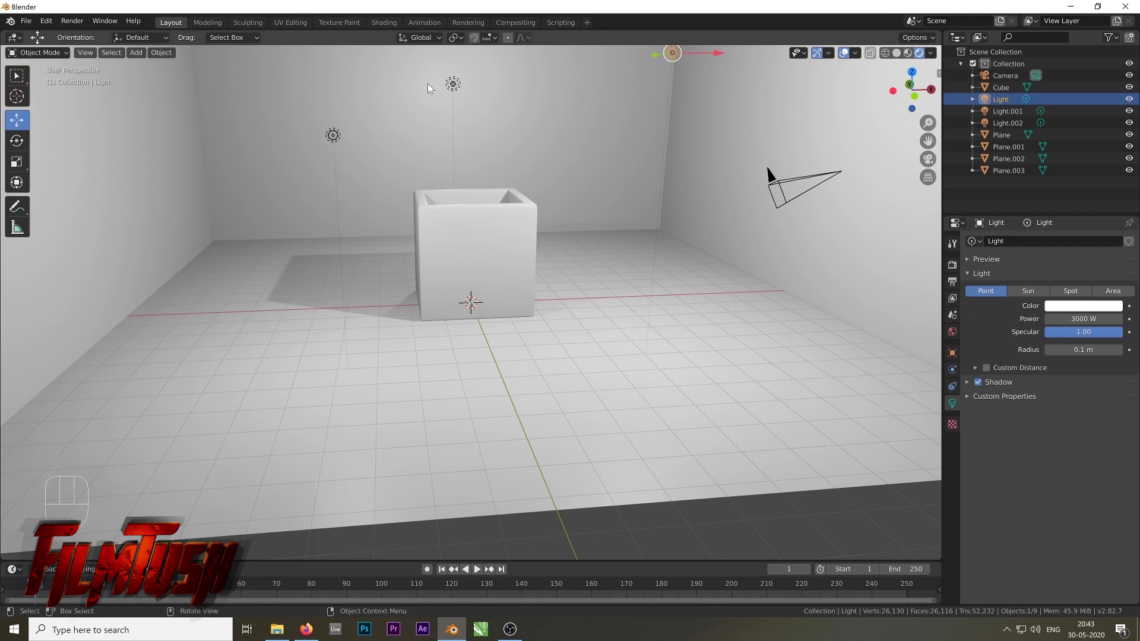
Inspect the other two lights' settings and examine the rendered lighting and shadows around the box from several angles
{"action": "left_click", "coordinate": [453, 84]}
{"action": "left_click", "coordinate": [336, 136]}
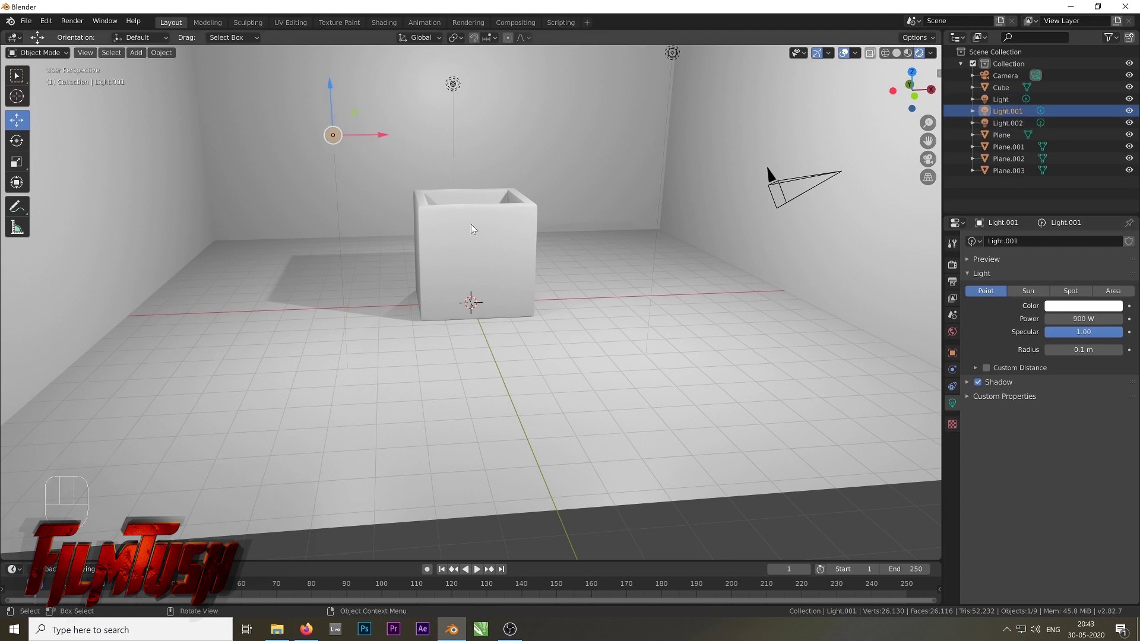
{"action": "middle_click_drag", "start_coordinate": [513, 251], "coordinate": [551, 260]}
{"action": "scroll", "coordinate": [498, 287], "scroll_direction": "up", "scroll_amount": 2}
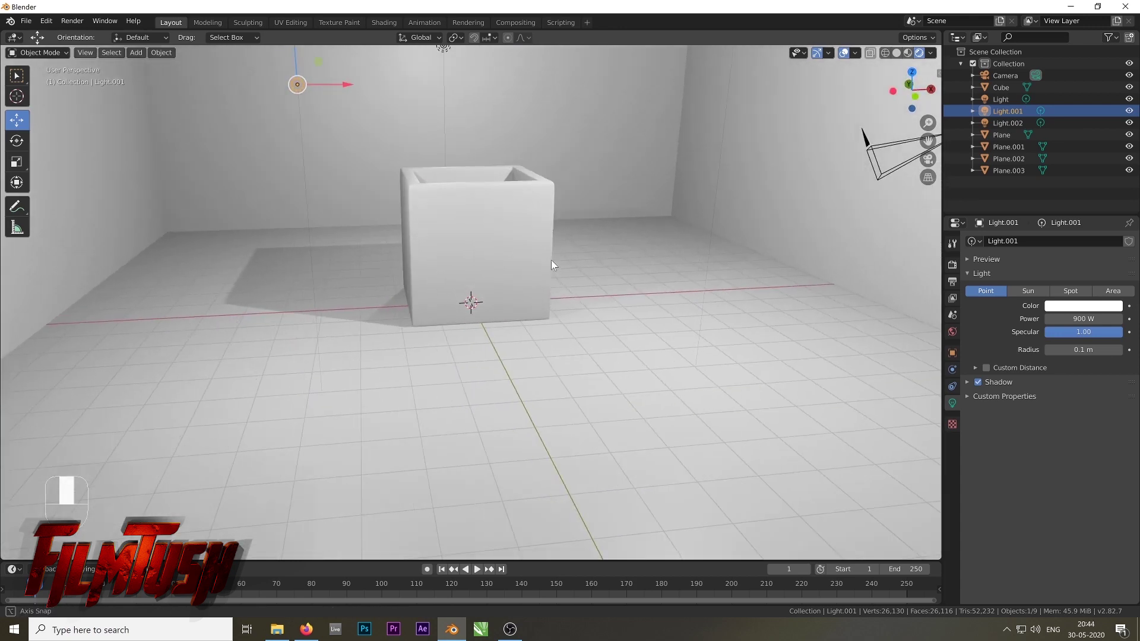
{"action": "scroll", "coordinate": [526, 232], "scroll_direction": "down", "scroll_amount": 2}
{"action": "left_click", "coordinate": [526, 230]}
{"action": "scroll", "coordinate": [531, 232], "scroll_direction": "down", "scroll_amount": 4}
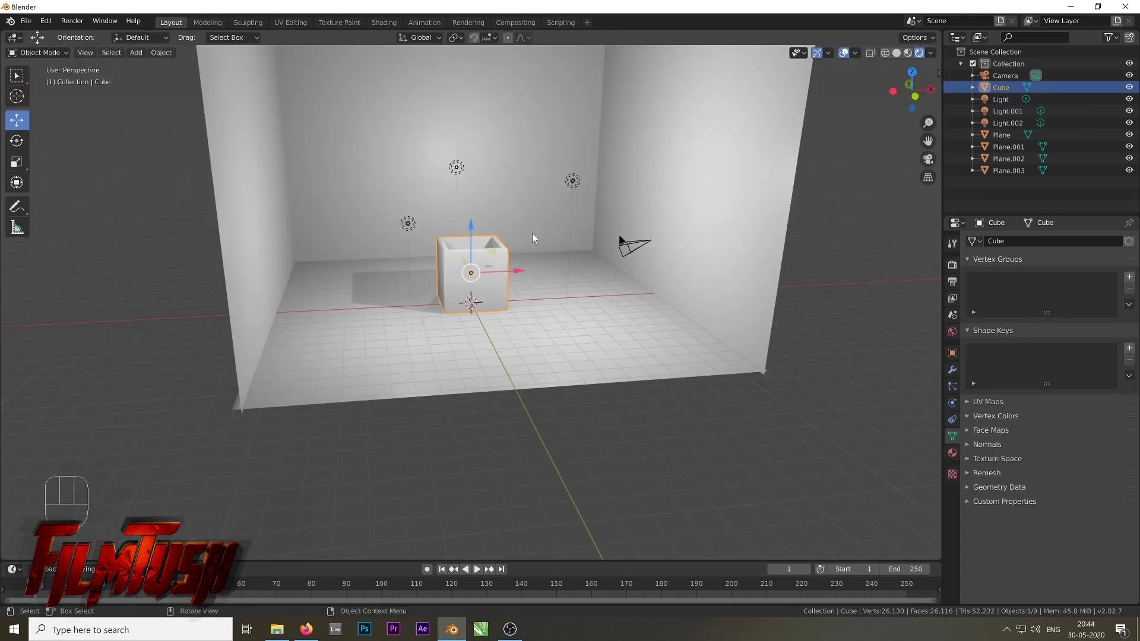
{"action": "middle_click_drag", "start_coordinate": [532, 233], "coordinate": [538, 283]}
{"action": "scroll", "coordinate": [521, 252], "scroll_direction": "up", "scroll_amount": 2}
{"action": "scroll", "coordinate": [521, 251], "scroll_direction": "up", "scroll_amount": 2}
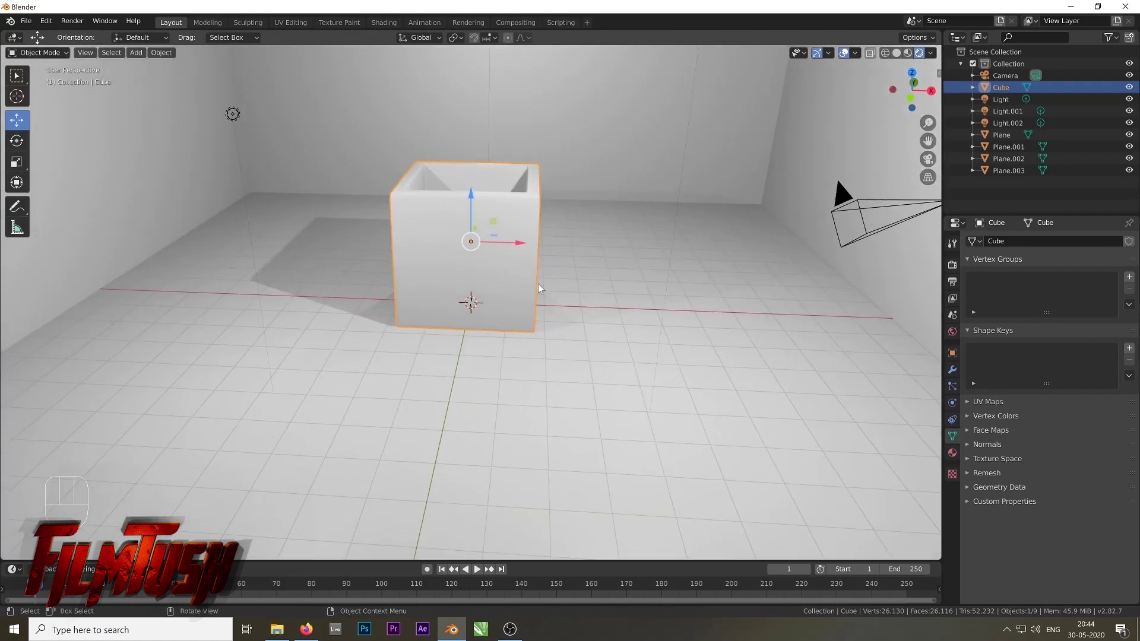
Save the scene to the Desktop as "rigid body simulation.blend"
{"action": "left_click", "coordinate": [26, 21]}
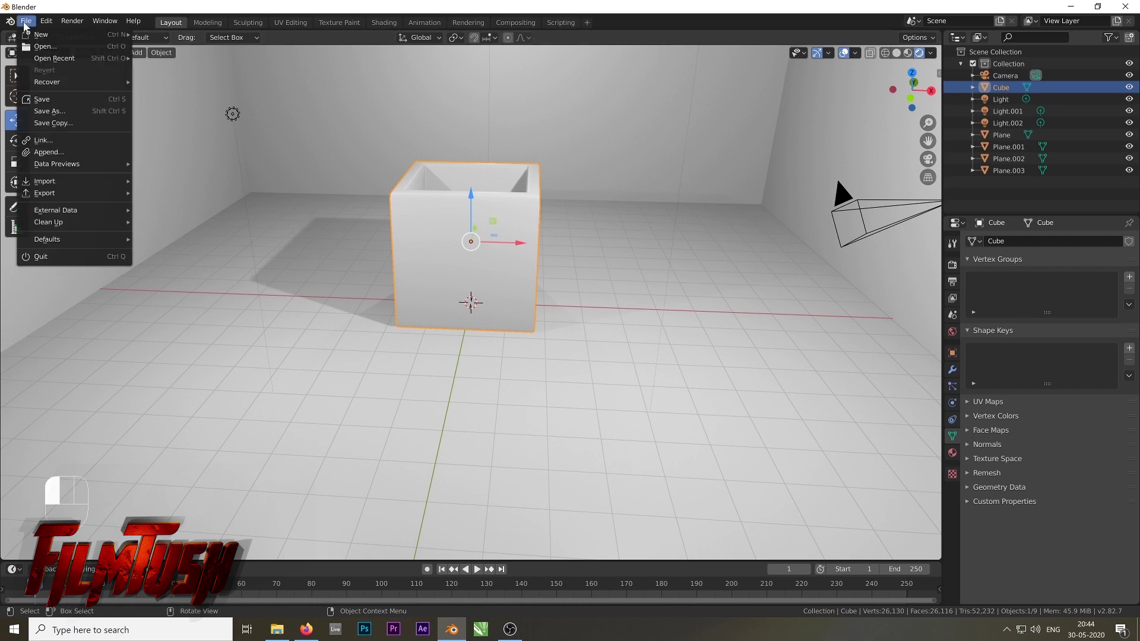
{"action": "left_click", "coordinate": [42, 99]}
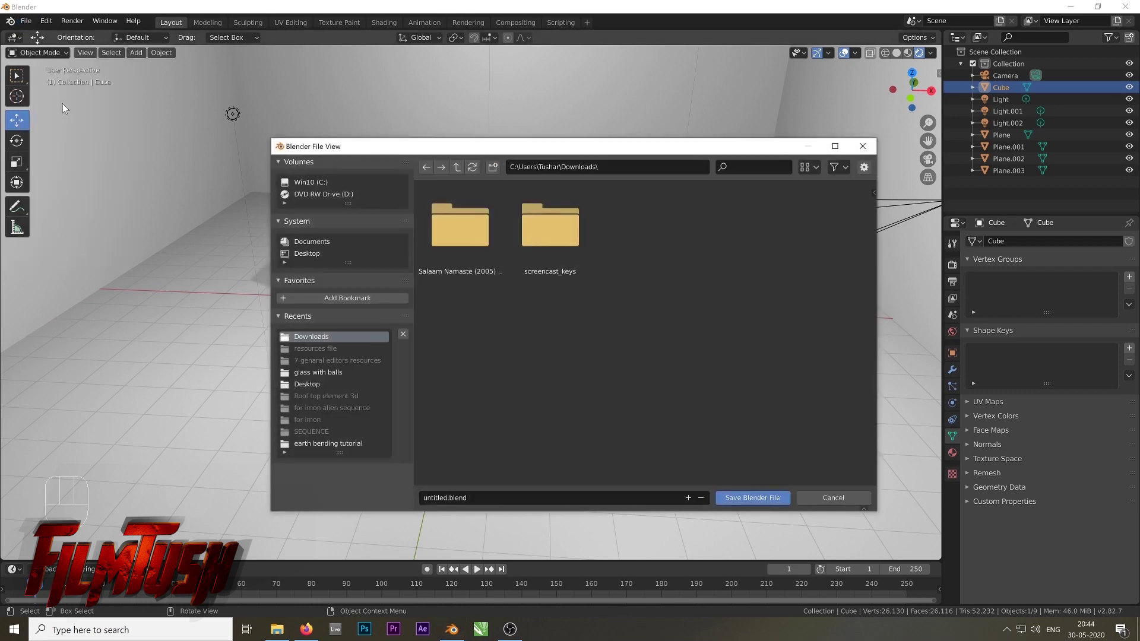
{"action": "left_click", "coordinate": [307, 253]}
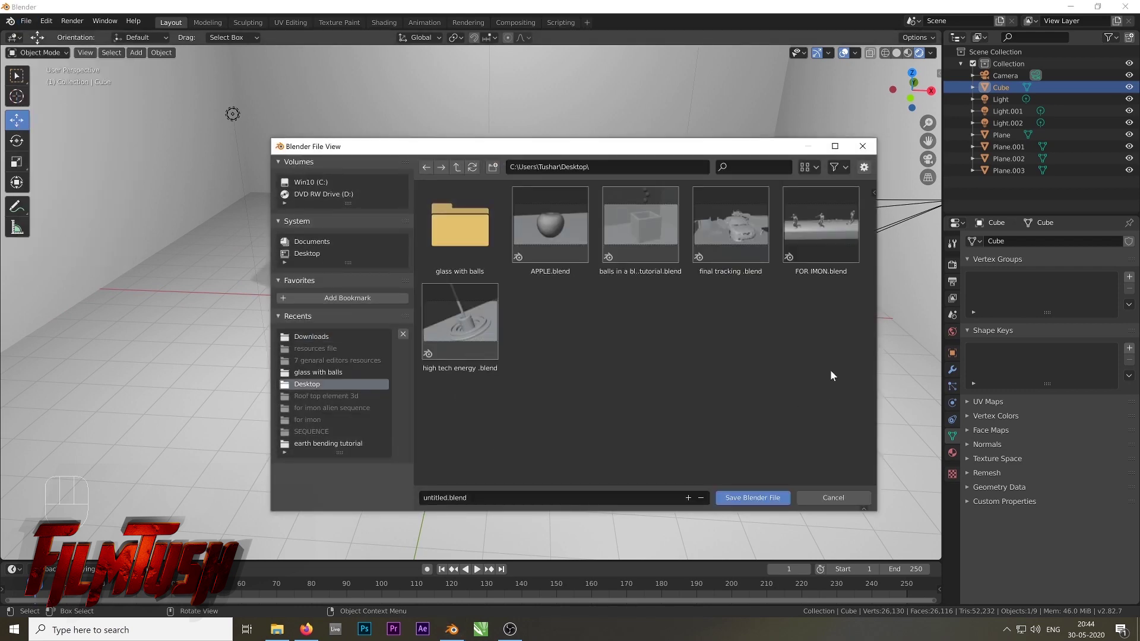
{"action": "left_click", "coordinate": [491, 504]}
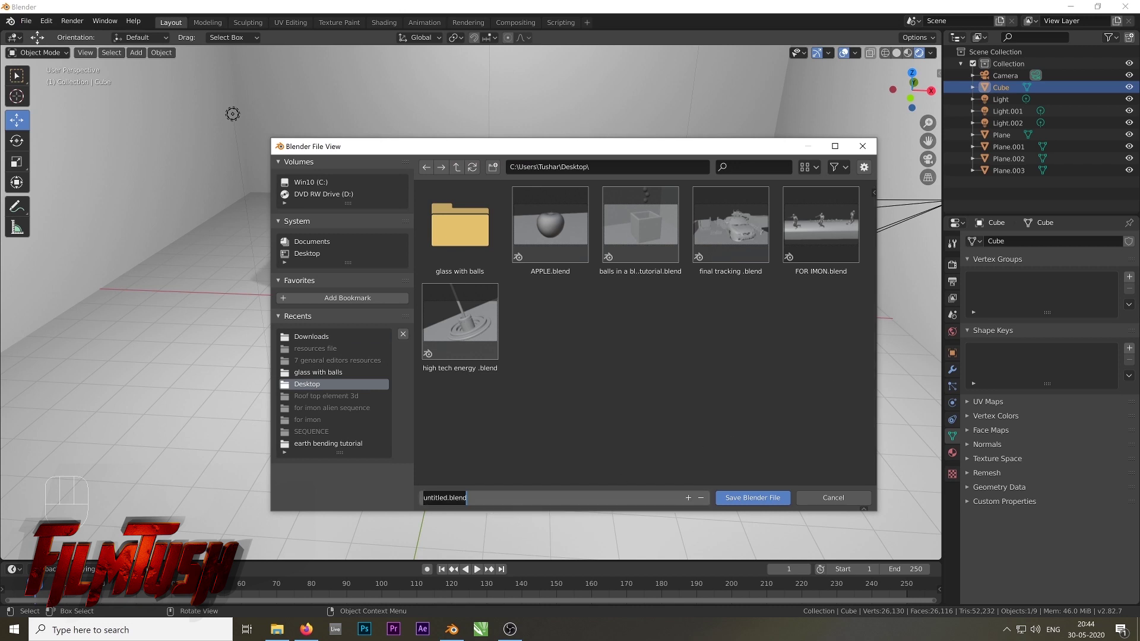
{"action": "type", "text": "rigid body simulation"}
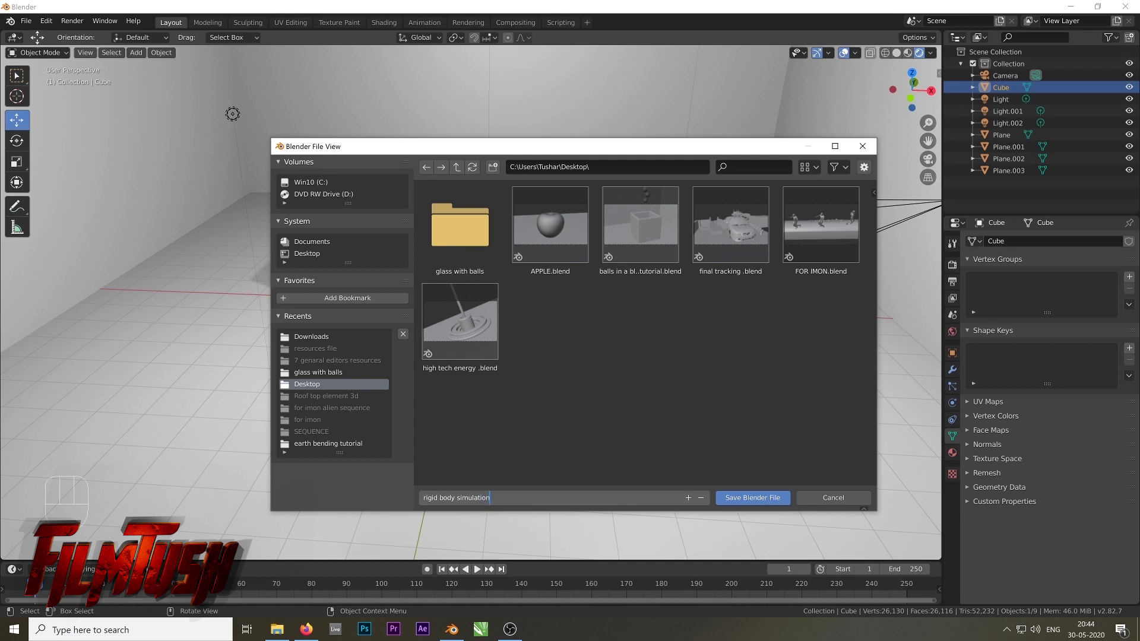
{"action": "left_click", "coordinate": [532, 470]}
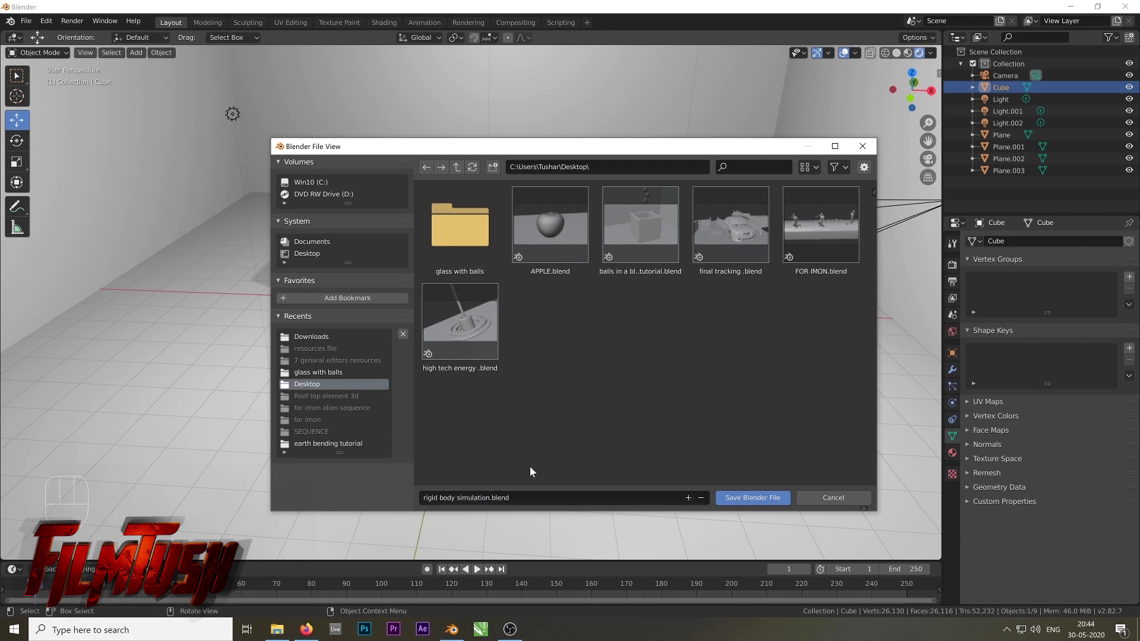
{"action": "left_click", "coordinate": [756, 497]}
Return the viewport to solid shading and create a new collection named "balls" in the scene
{"action": "middle_click_drag", "start_coordinate": [752, 324], "coordinate": [682, 336]}
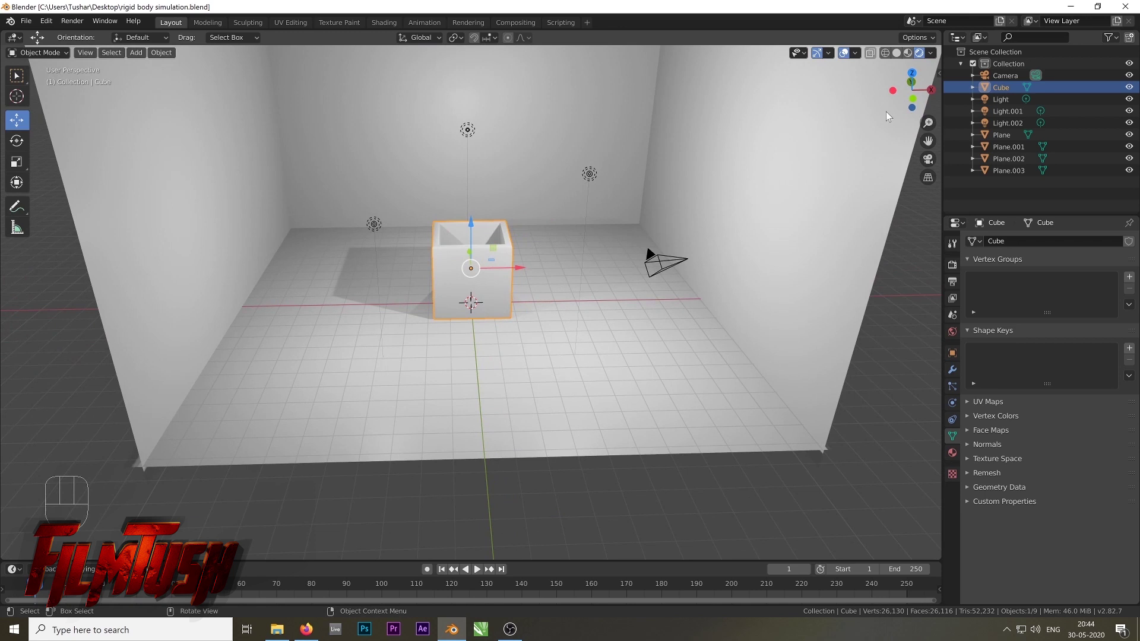
{"action": "left_click", "coordinate": [896, 53]}
{"action": "scroll", "coordinate": [610, 250], "scroll_direction": "down", "scroll_amount": 4}
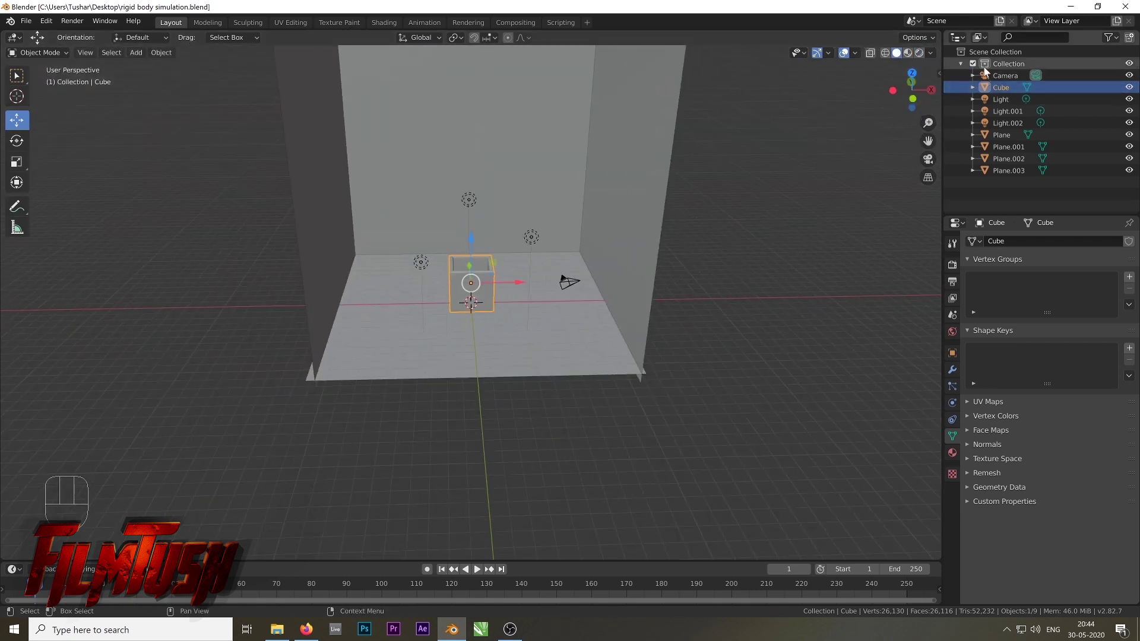
{"action": "left_click", "coordinate": [961, 63]}
{"action": "right_click", "coordinate": [1019, 112]}
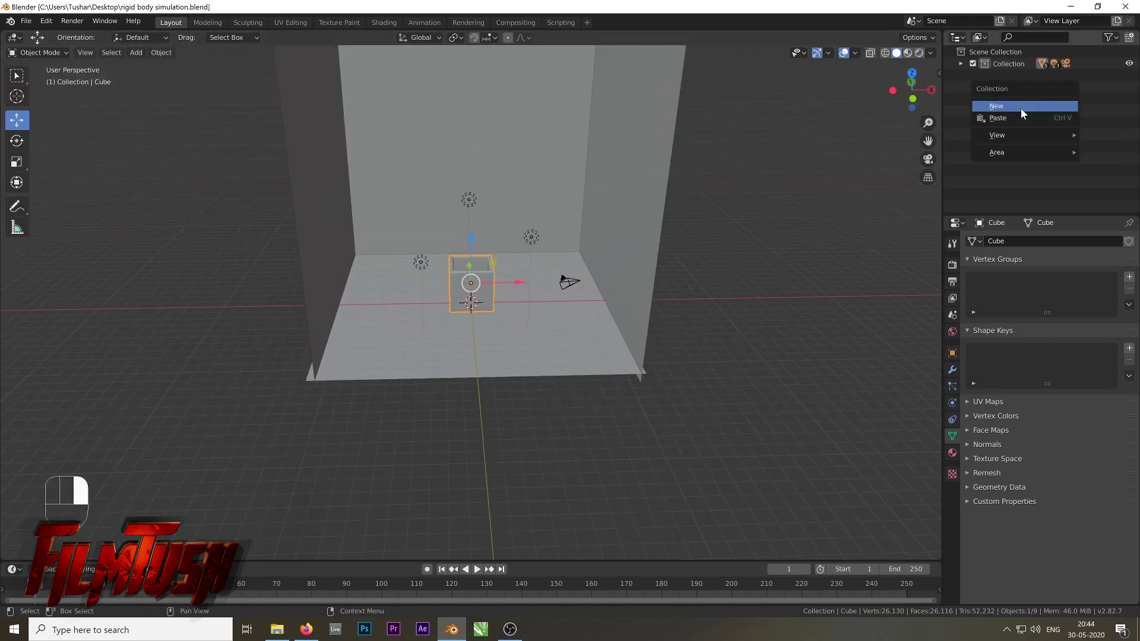
{"action": "left_click", "coordinate": [1055, 106]}
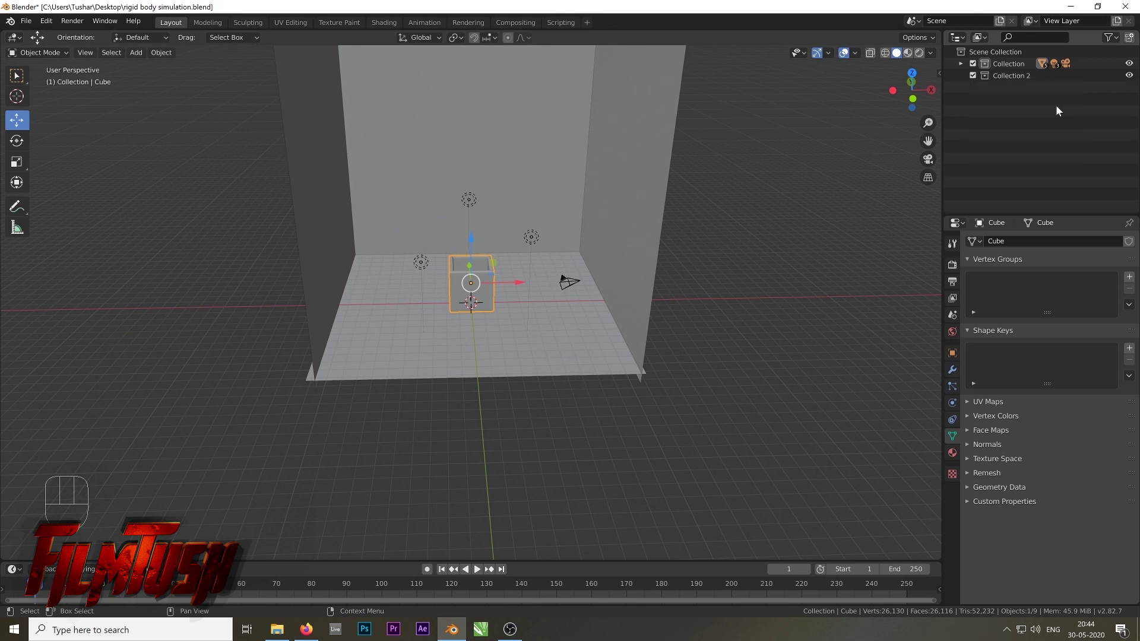
{"action": "double_click", "coordinate": [1022, 76]}
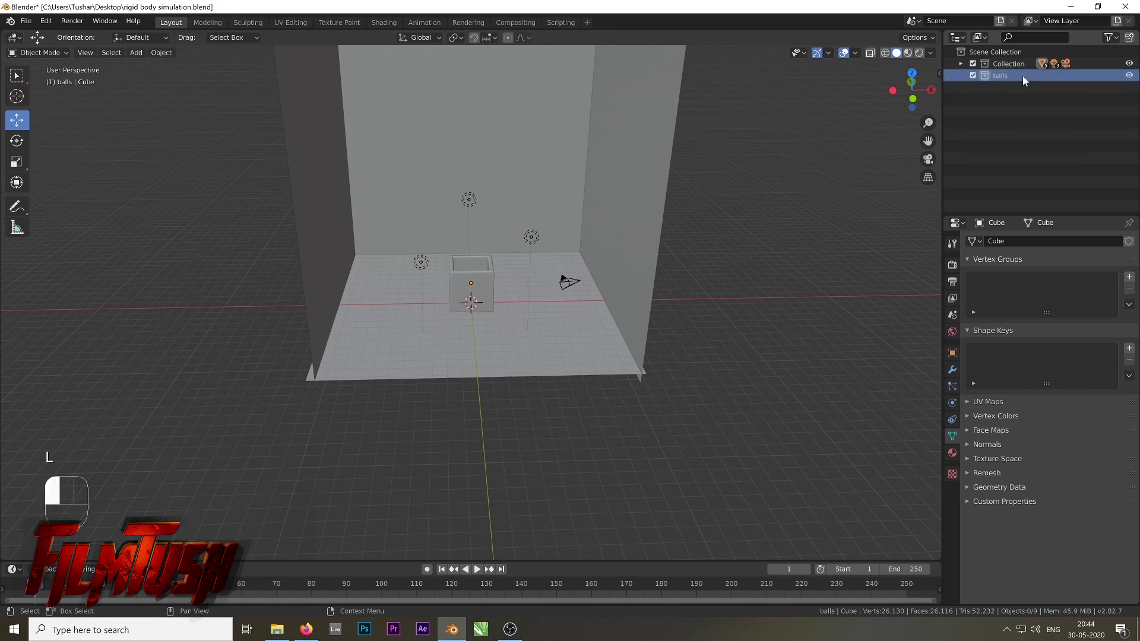
{"action": "key", "text": "Return"}
Add a UV sphere to the balls collection and raise it along Z to just above the box opening
{"action": "scroll", "coordinate": [579, 353], "scroll_direction": "up", "scroll_amount": 2}
{"action": "key", "text": "shift+a"}
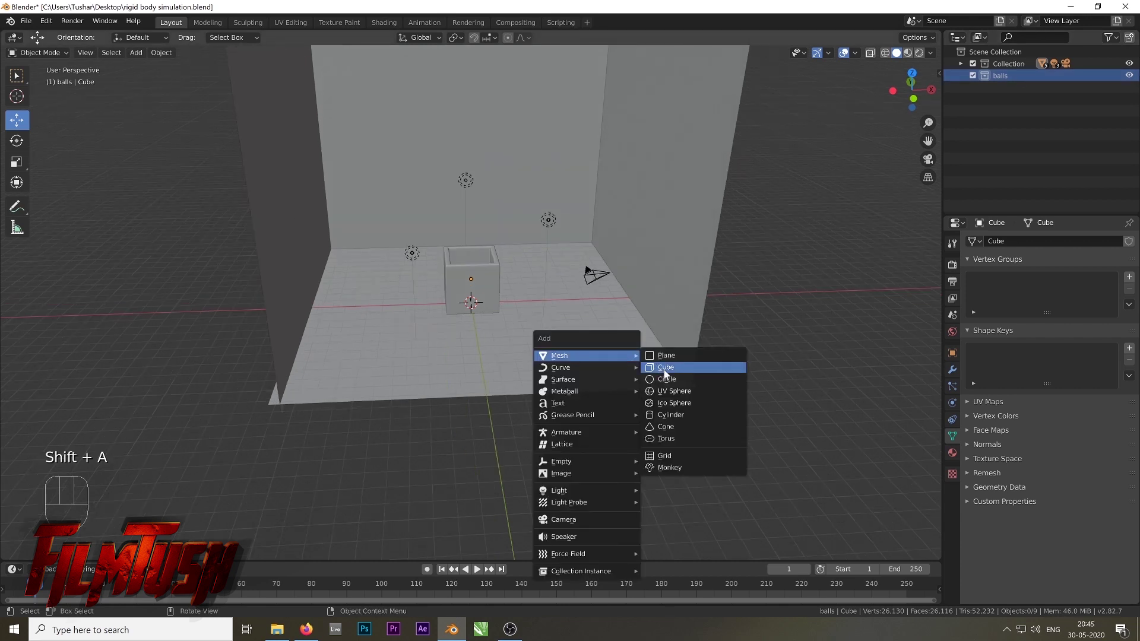
{"action": "left_click", "coordinate": [663, 395]}
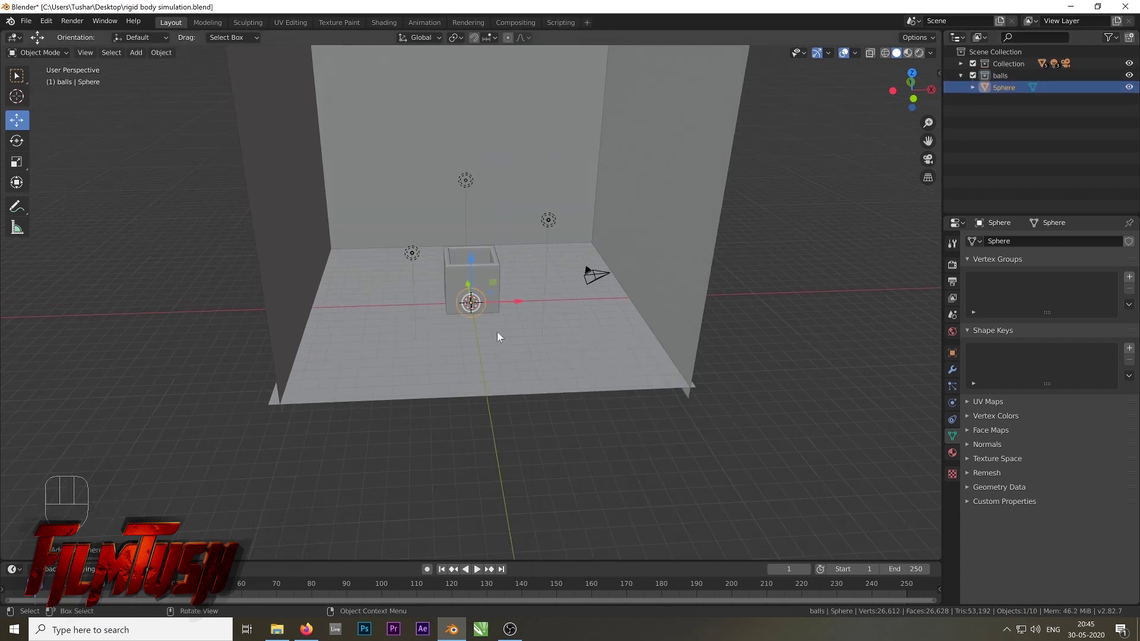
{"action": "left_click_drag", "start_coordinate": [469, 268], "coordinate": [499, 224]}
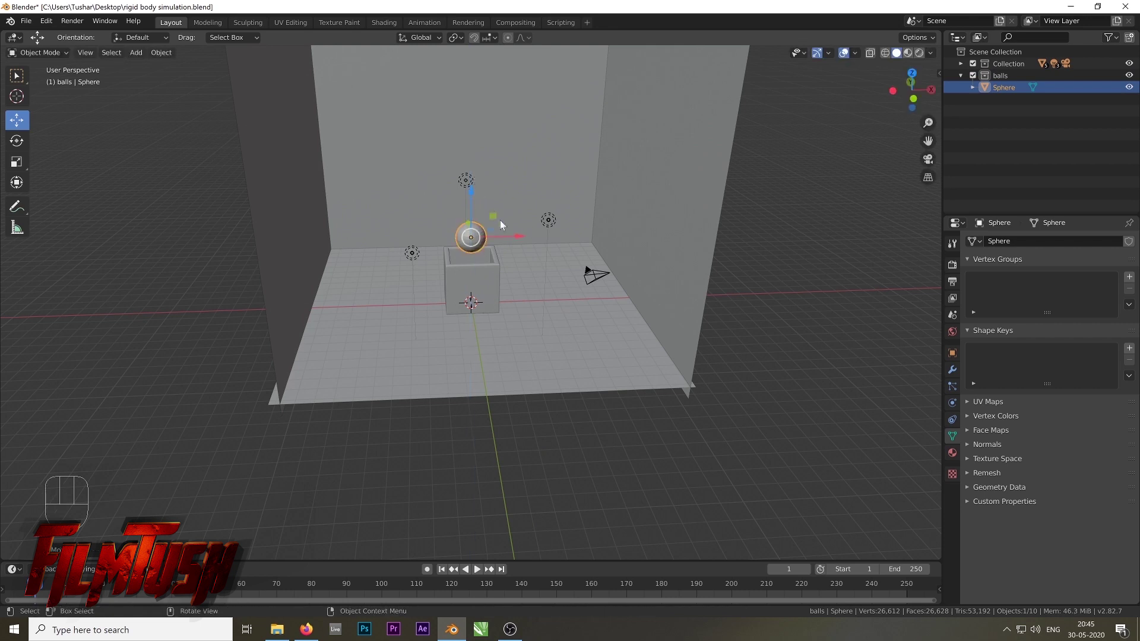
Scale the sphere down uniformly to a small ball that fits easily through the box opening
{"action": "key", "text": "s"}
{"action": "left_click", "coordinate": [491, 243]}
{"action": "scroll", "coordinate": [494, 244], "scroll_direction": "up", "scroll_amount": 1}
{"action": "scroll", "coordinate": [493, 244], "scroll_direction": "up", "scroll_amount": 2}
{"action": "key", "text": "s"}
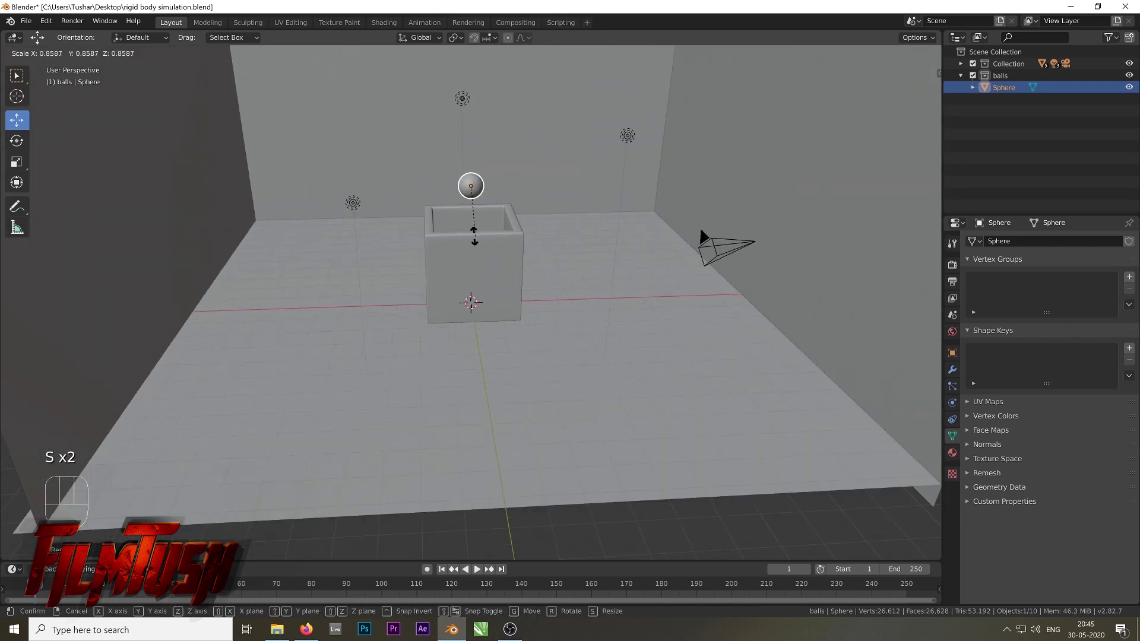
{"action": "left_click", "coordinate": [502, 225]}
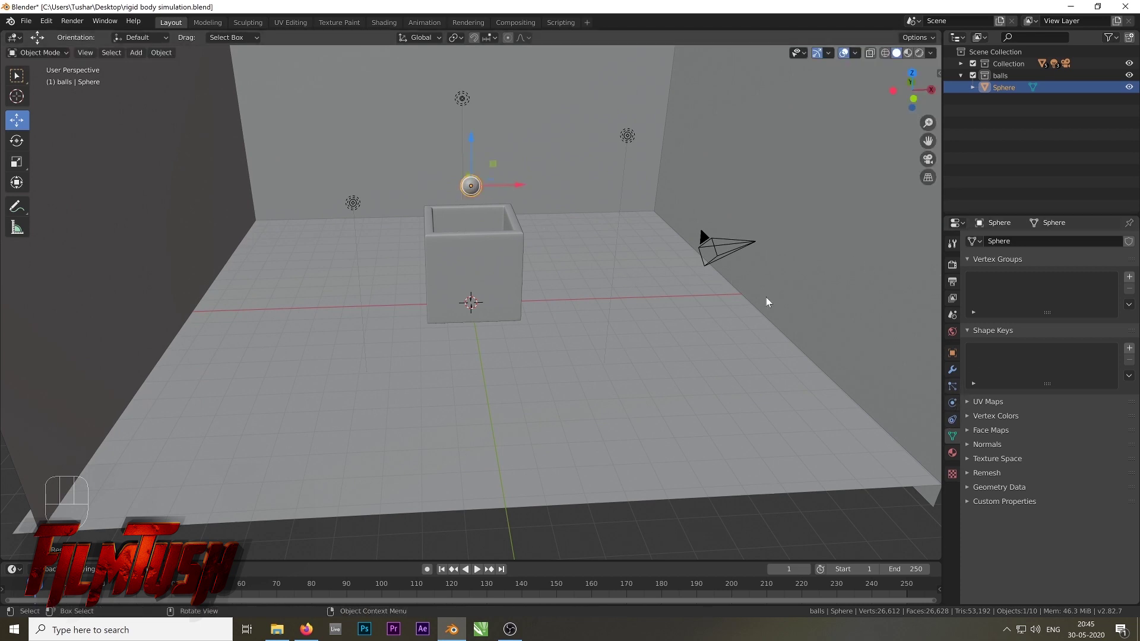
Add a Subdivision Surface modifier to the sphere, apply it and shade the sphere smooth
{"action": "left_click", "coordinate": [952, 369]}
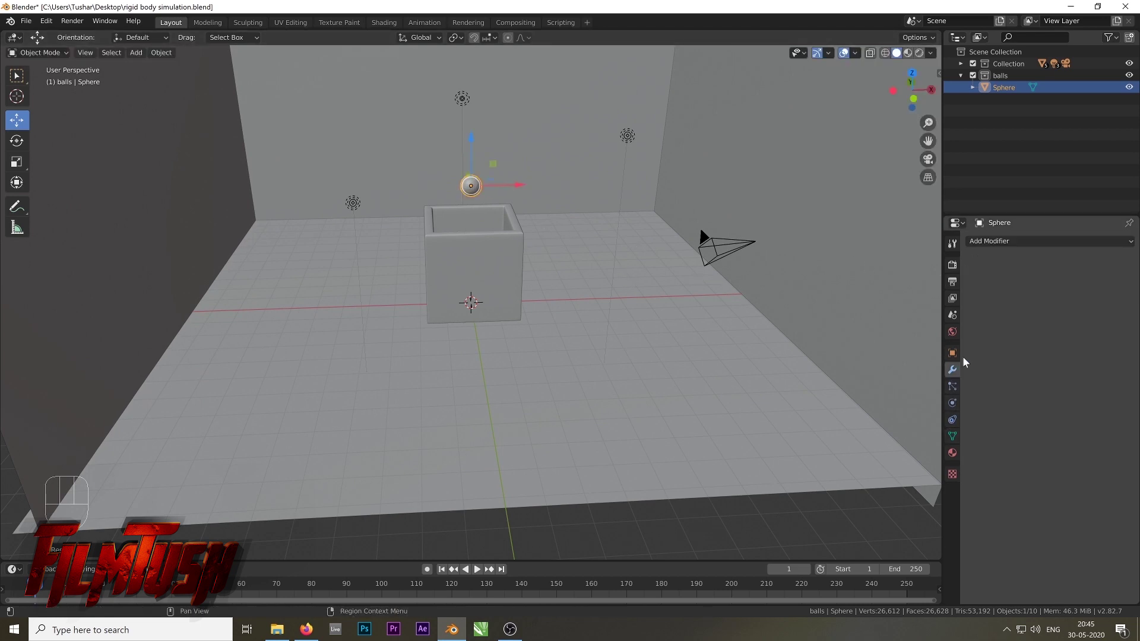
{"action": "left_click", "coordinate": [988, 241]}
{"action": "left_click", "coordinate": [899, 443]}
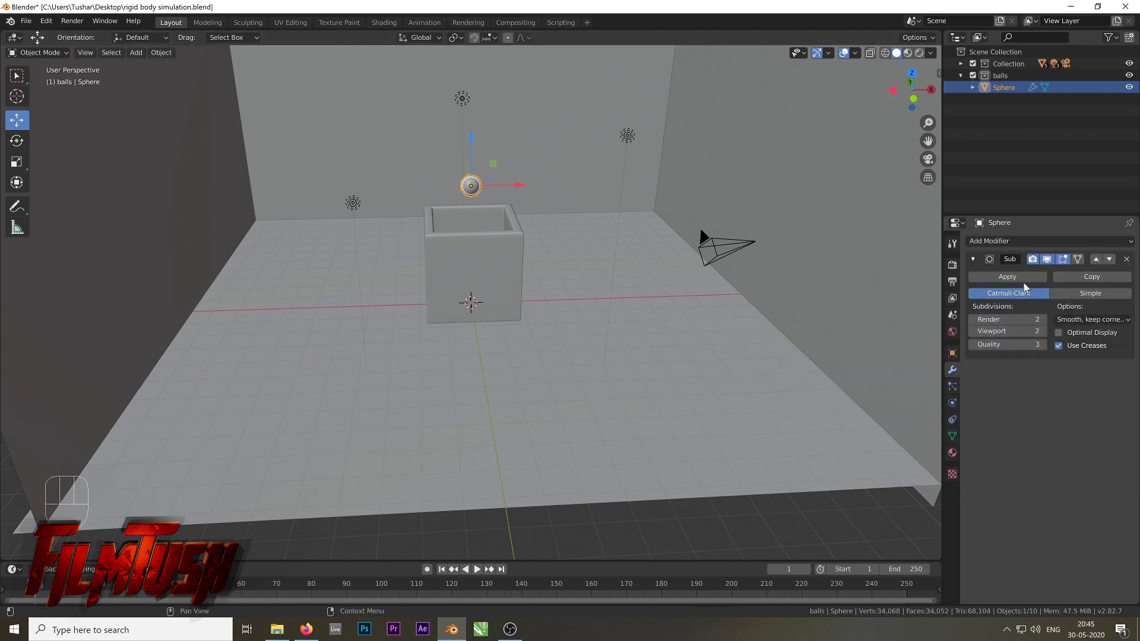
{"action": "left_click", "coordinate": [1007, 276]}
{"action": "scroll", "coordinate": [454, 193], "scroll_direction": "up", "scroll_amount": 4}
{"action": "right_click", "coordinate": [487, 88]}
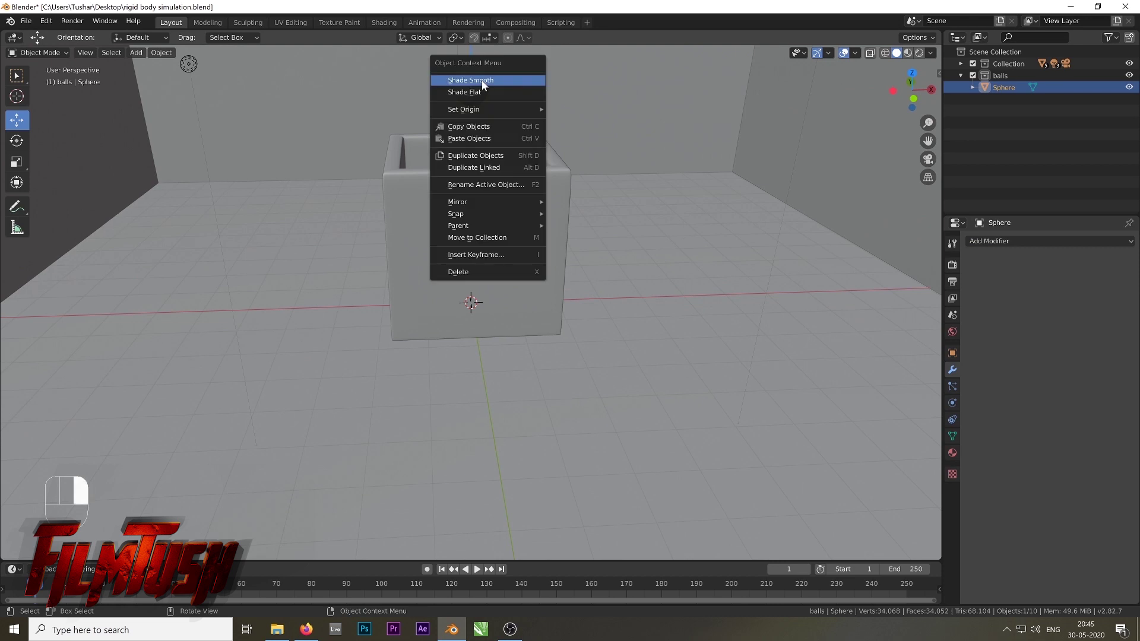
{"action": "left_click", "coordinate": [482, 83]}
{"action": "scroll", "coordinate": [475, 101], "scroll_direction": "down", "scroll_amount": 4}
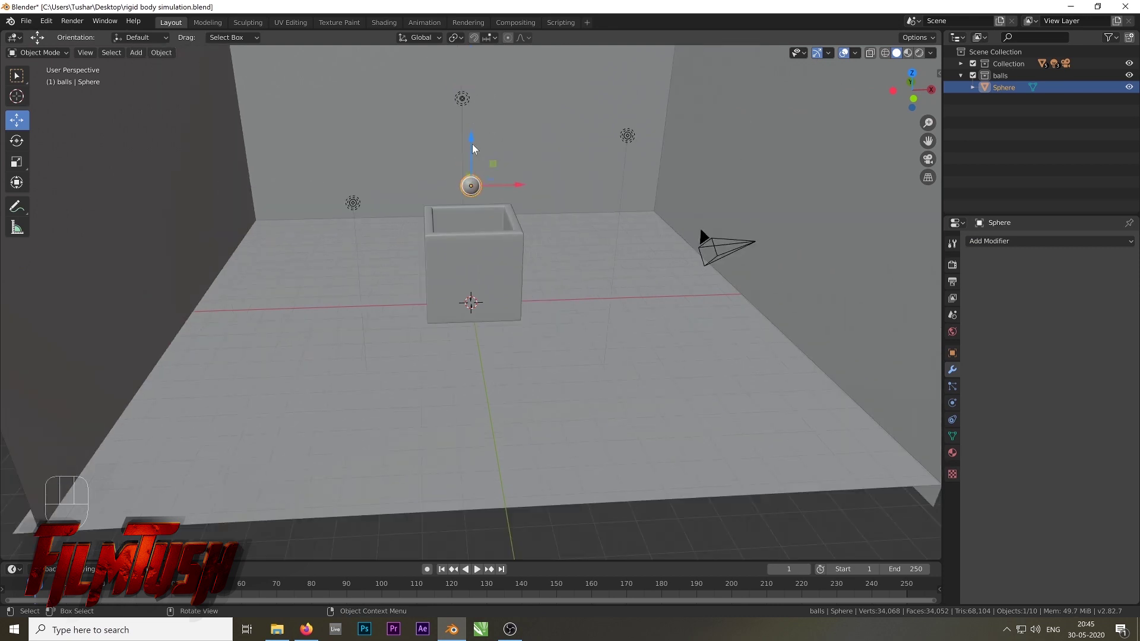
Adjust the ball's height slightly, then place a duplicate above it with a small offset along X
{"action": "left_click_drag", "start_coordinate": [473, 145], "coordinate": [472, 149]}
{"action": "middle_click_drag", "start_coordinate": [488, 187], "coordinate": [486, 172]}
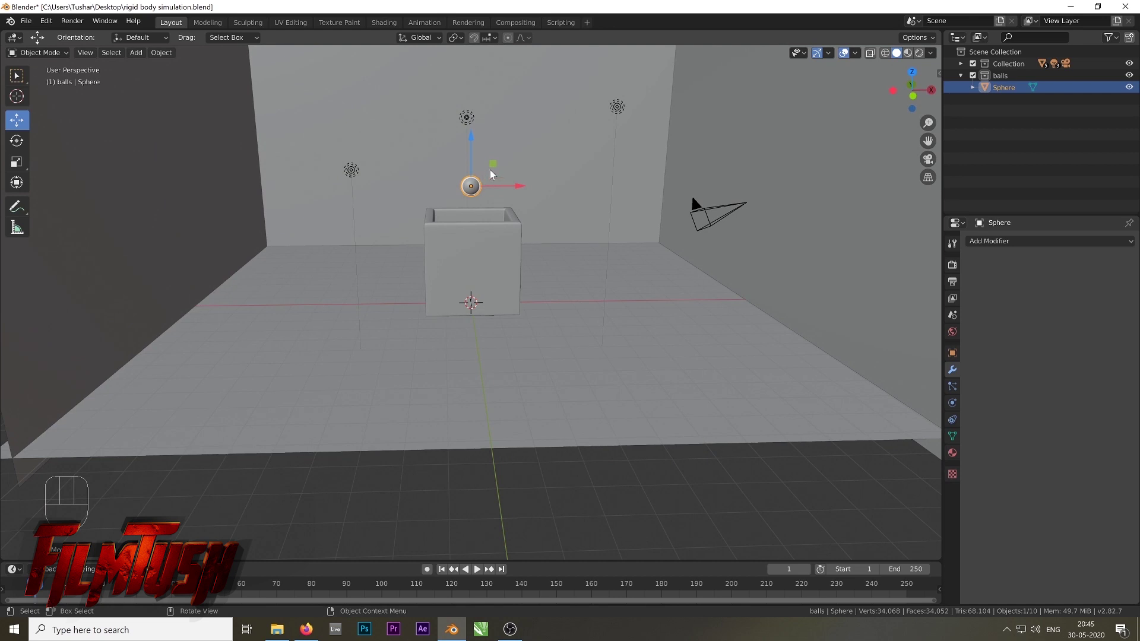
{"action": "key", "text": "shift+d"}
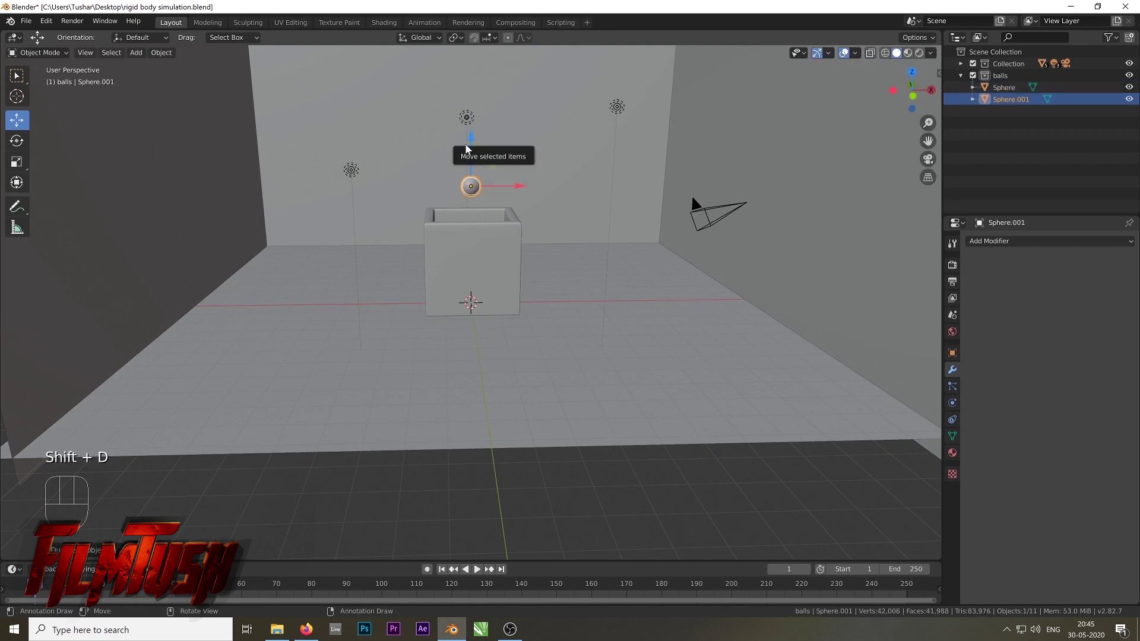
{"action": "left_click_drag", "start_coordinate": [467, 144], "coordinate": [477, 114]}
{"action": "left_click_drag", "start_coordinate": [506, 161], "coordinate": [516, 163]}
Duplicate the upper ball, raise the copy along Z above it and shift it slightly along negative X
{"action": "key", "text": "shift+d"}
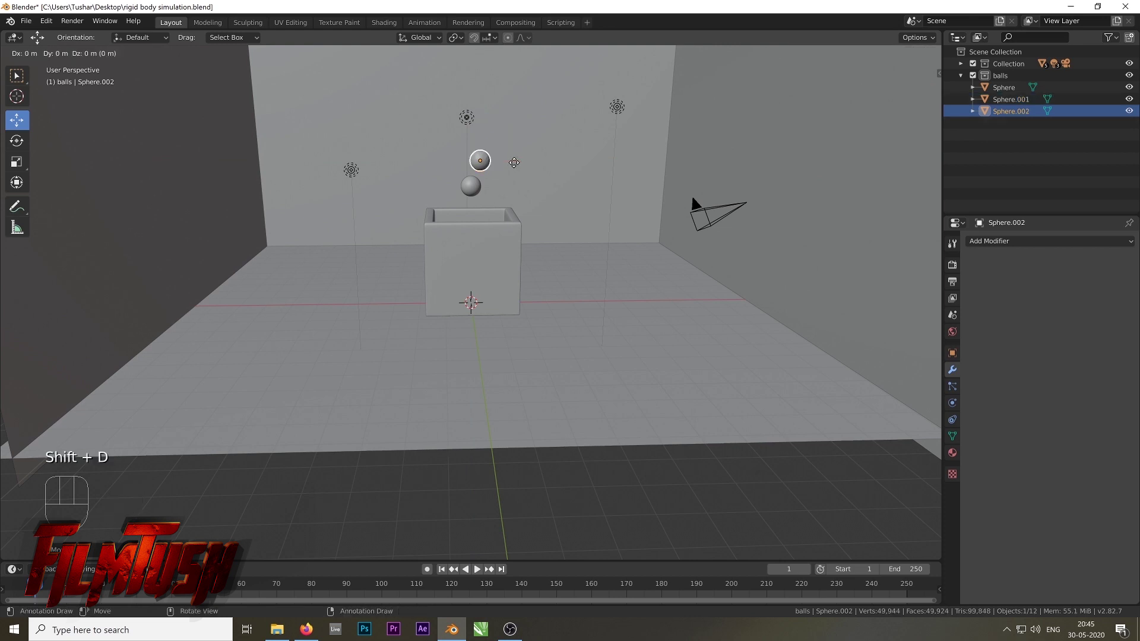
{"action": "right_click", "coordinate": [509, 145]}
{"action": "left_click_drag", "start_coordinate": [476, 123], "coordinate": [476, 97]}
{"action": "left_click_drag", "start_coordinate": [528, 133], "coordinate": [511, 136]}
Add a fourth ball by duplicating the topmost one, raising it along Z and offsetting it slightly along positive X
{"action": "key", "text": "shift+d"}
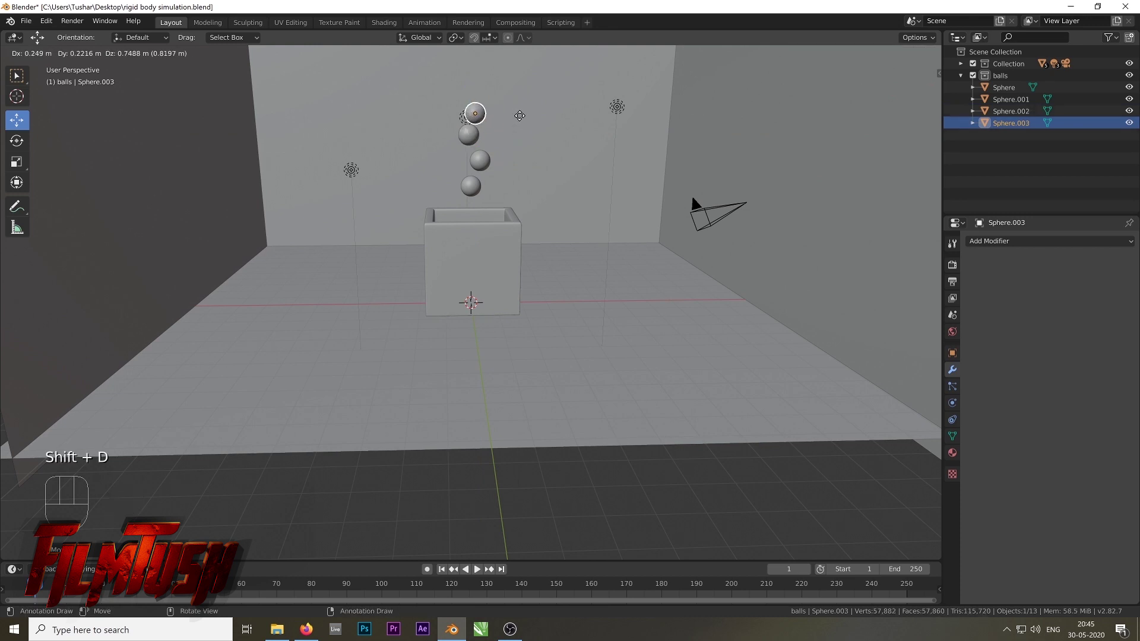
{"action": "right_click", "coordinate": [510, 124]}
{"action": "left_click_drag", "start_coordinate": [470, 100], "coordinate": [471, 76]}
{"action": "left_click_drag", "start_coordinate": [506, 112], "coordinate": [522, 112]}
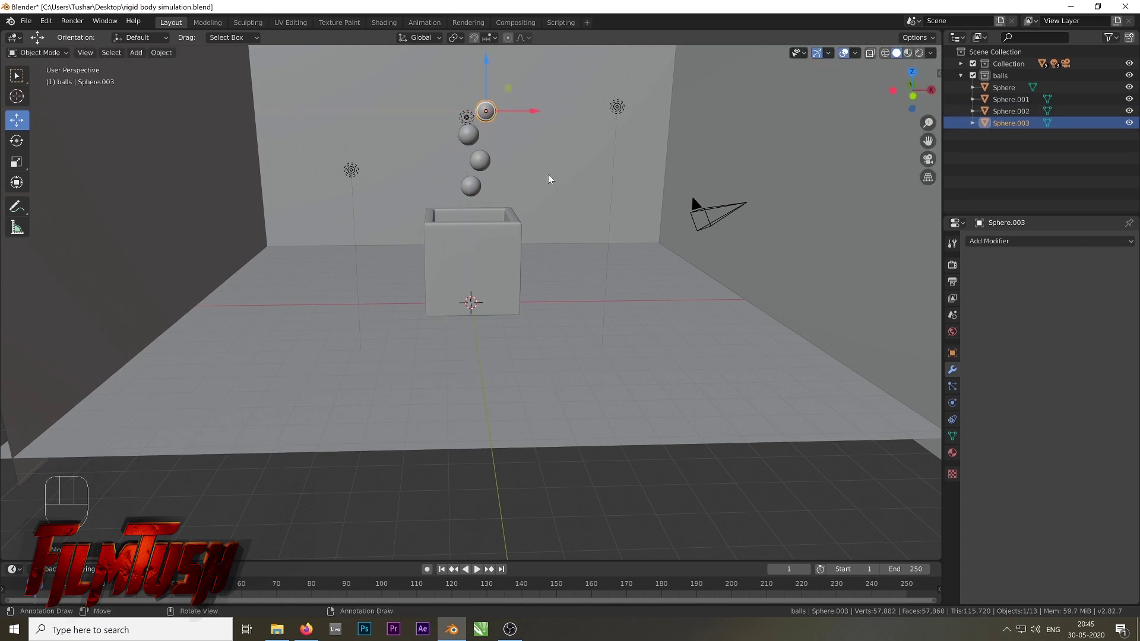
{"action": "middle_click_drag", "start_coordinate": [548, 174], "coordinate": [497, 197]}
{"action": "left_click_drag", "start_coordinate": [519, 203], "coordinate": [525, 199]}
{"action": "middle_click_drag", "start_coordinate": [528, 309], "coordinate": [577, 181]}
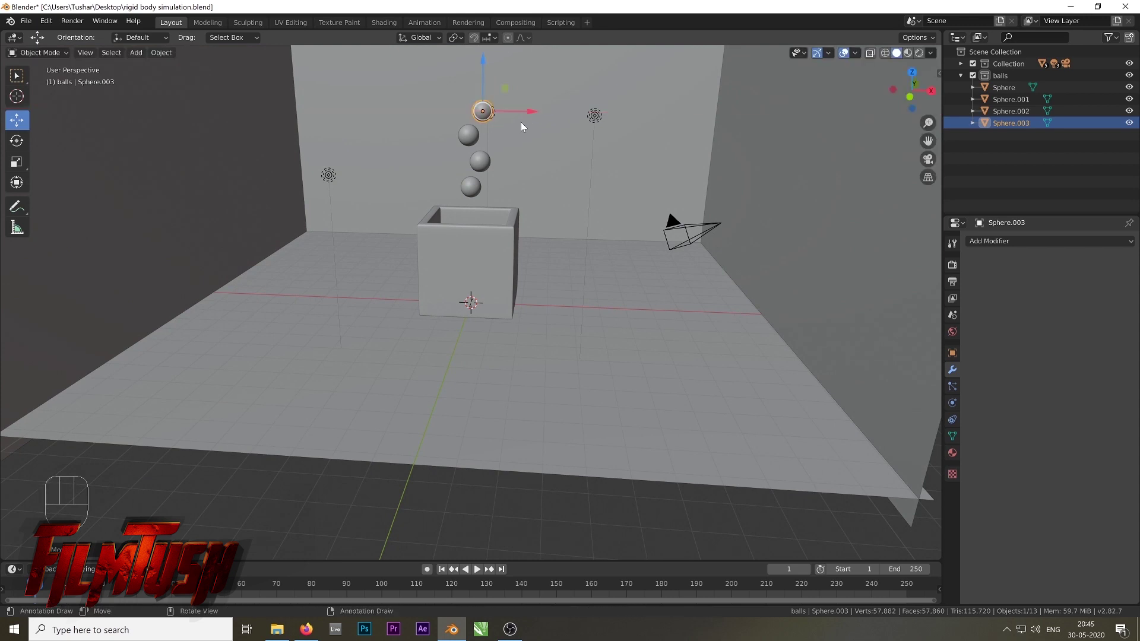
{"action": "middle_click_drag", "start_coordinate": [522, 122], "coordinate": [491, 121]}
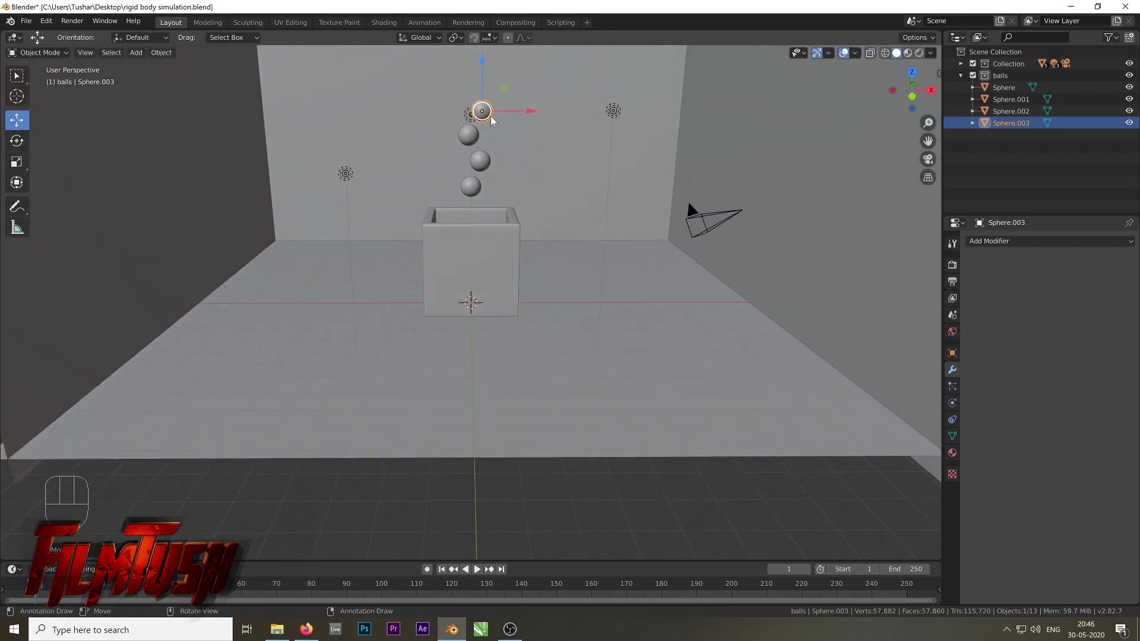
Select all four balls and duplicate them straight up along Z so the copies continue the staggered stack
{"action": "left_click", "coordinate": [470, 140], "text": "shift"}
{"action": "left_click", "coordinate": [484, 165], "text": "shift"}
{"action": "left_click", "coordinate": [469, 188], "text": "shift"}
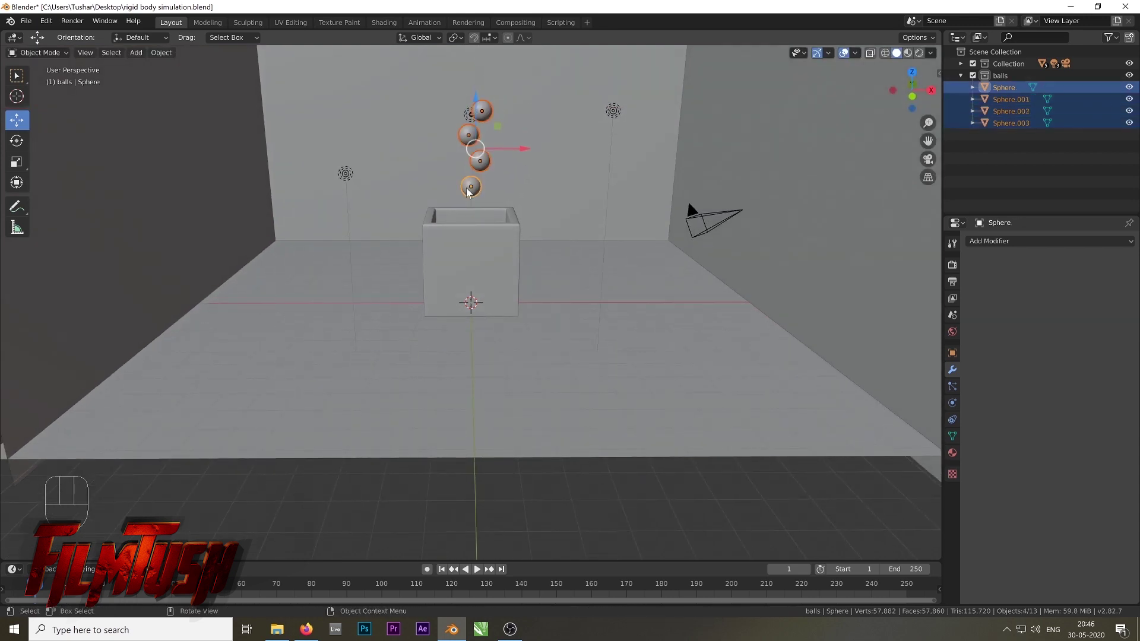
{"action": "middle_click_drag", "start_coordinate": [573, 202], "coordinate": [569, 199]}
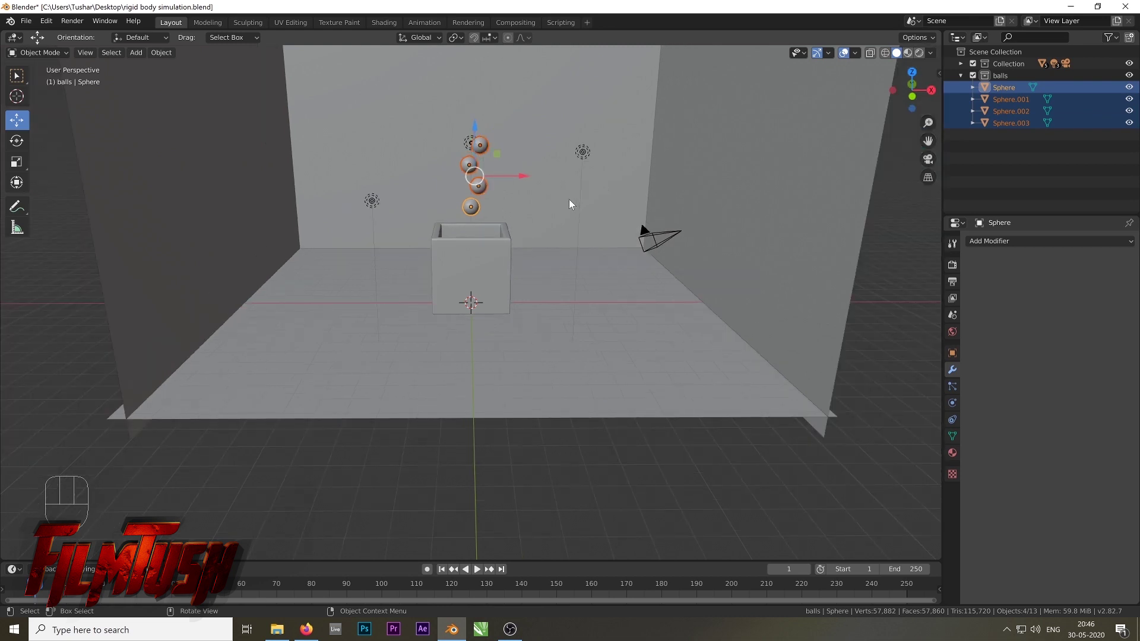
{"action": "key", "text": "shift+d"}
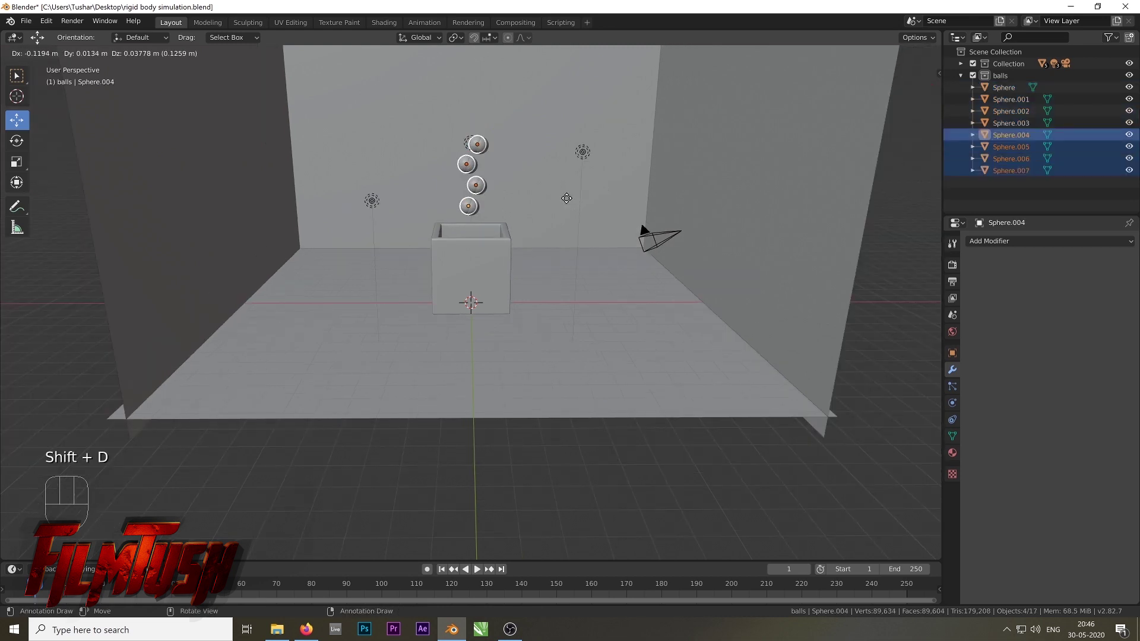
{"action": "key", "text": "z"}
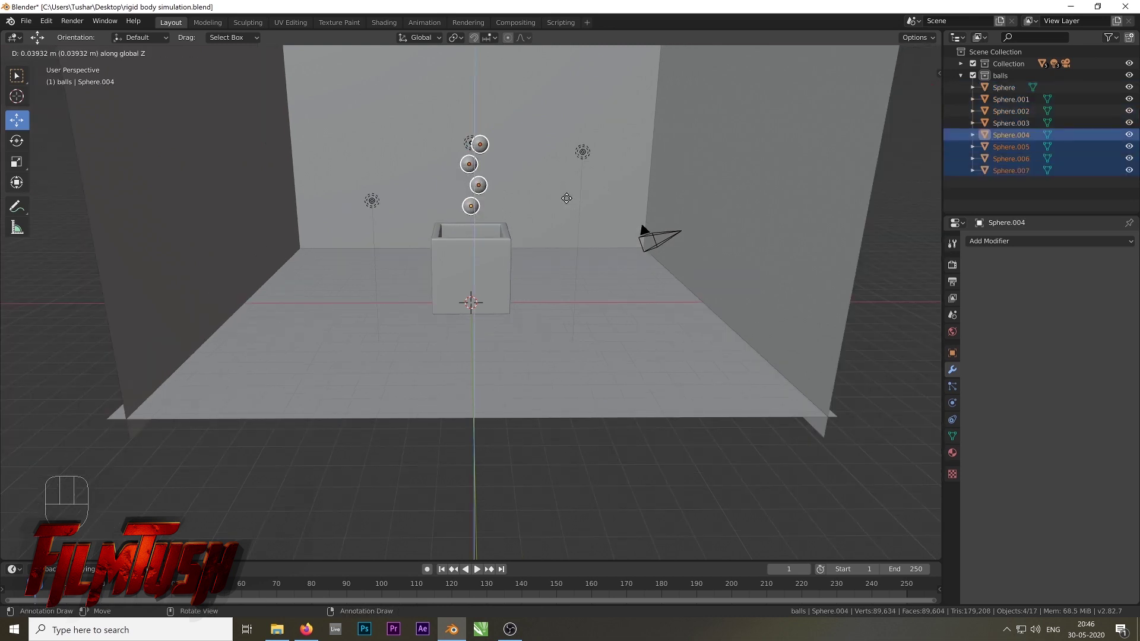
{"action": "left_click", "coordinate": [567, 123]}
Repeat the four-ball duplication upward until the column above the box holds 72 balls
{"action": "scroll", "coordinate": [530, 171], "scroll_direction": "down", "scroll_amount": 2}
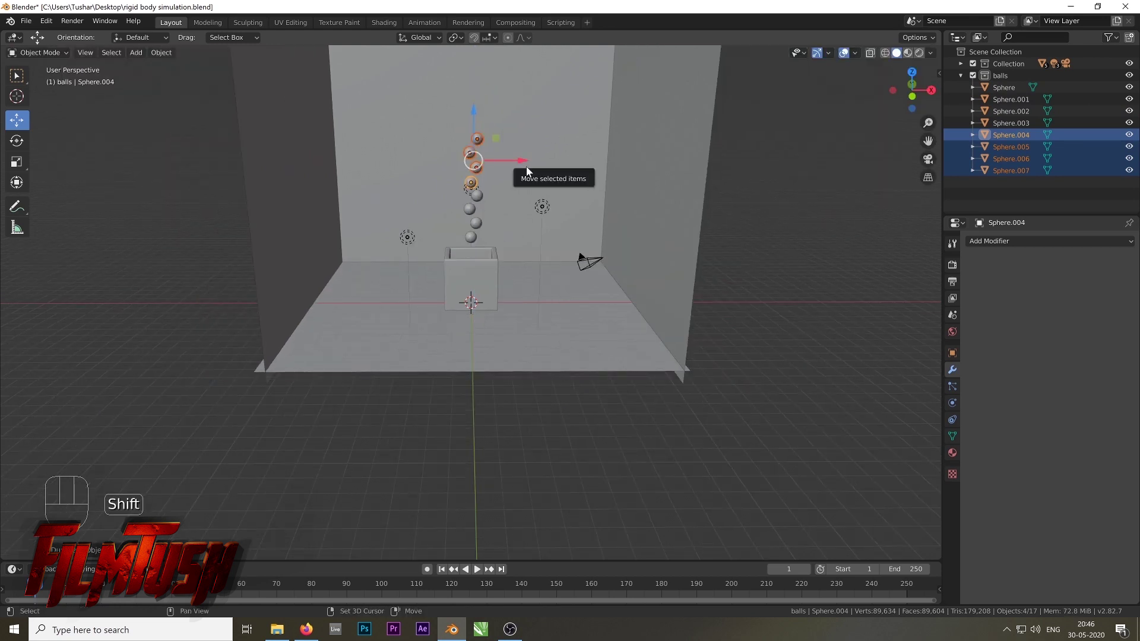
{"action": "key", "text": "shift+r"}
{"action": "key", "text": "shift+r"}
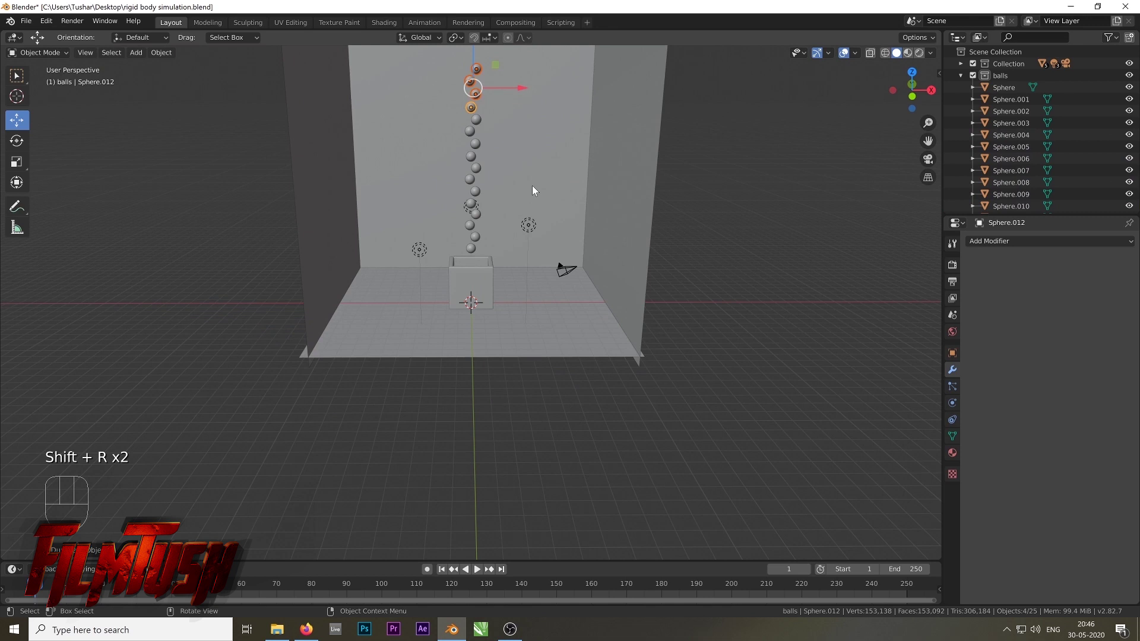
{"action": "scroll", "coordinate": [531, 185], "scroll_direction": "down", "scroll_amount": 3}
{"action": "key", "text": "shift+r"}
{"action": "key", "text": "shift+r"}
{"action": "key", "text": "shift+r"}
{"action": "key", "text": "shift+r"}
{"action": "key", "text": "shift+r"}
{"action": "key", "text": "shift+r"}
{"action": "key", "text": "shift+r"}
{"action": "key", "text": "shift+r"}
{"action": "key", "text": "shift+r"}
{"action": "key", "text": "shift+r"}
{"action": "key", "text": "shift+r"}
{"action": "key", "text": "shift+r"}
{"action": "key", "text": "shift+r"}
{"action": "key", "text": "shift+r"}
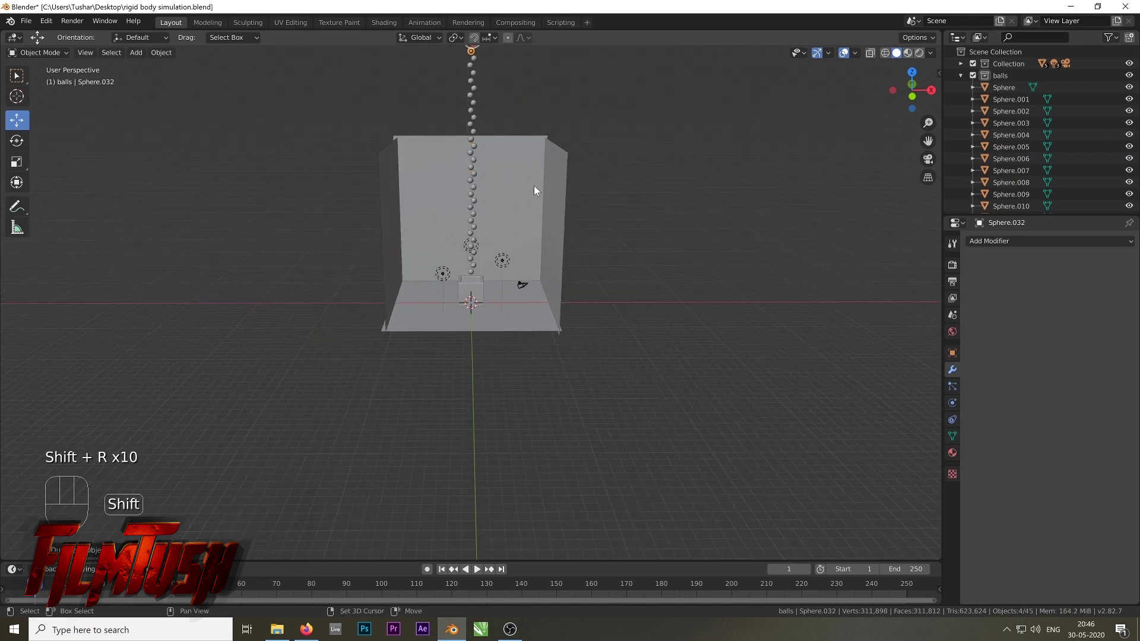
{"action": "scroll", "coordinate": [530, 187], "scroll_direction": "down", "scroll_amount": 3}
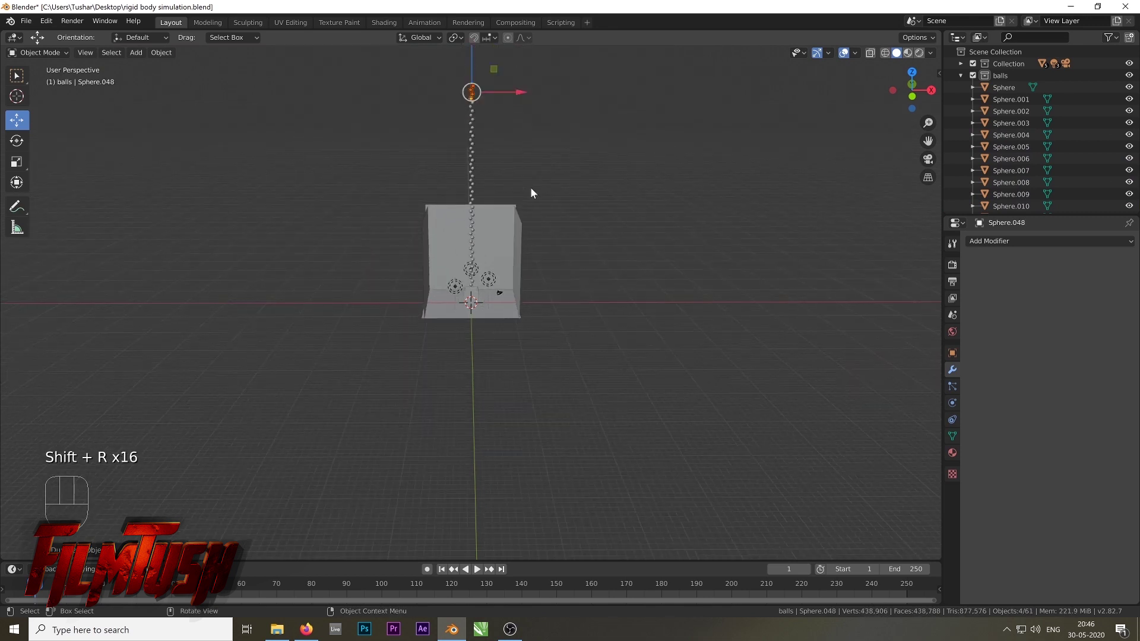
{"action": "key", "text": "shift+r"}
{"action": "key", "text": "shift+r"}
{"action": "key", "text": "shift+r"}
{"action": "key", "text": "shift+r"}
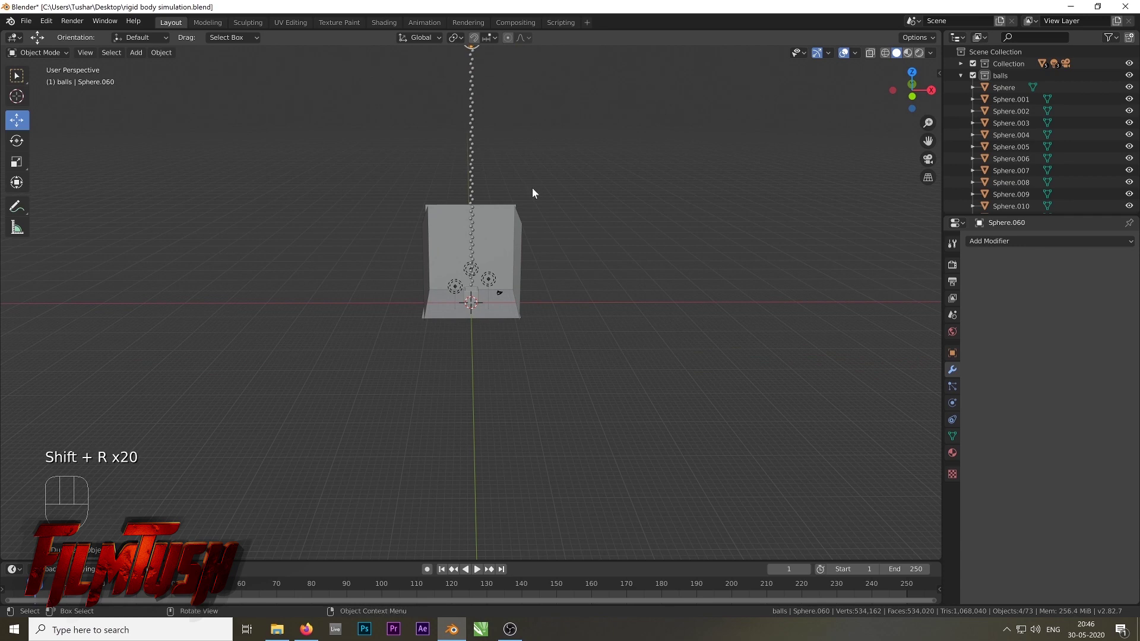
{"action": "scroll", "coordinate": [532, 189], "scroll_direction": "down", "scroll_amount": 2}
{"action": "scroll", "coordinate": [532, 193], "scroll_direction": "down", "scroll_amount": 1}
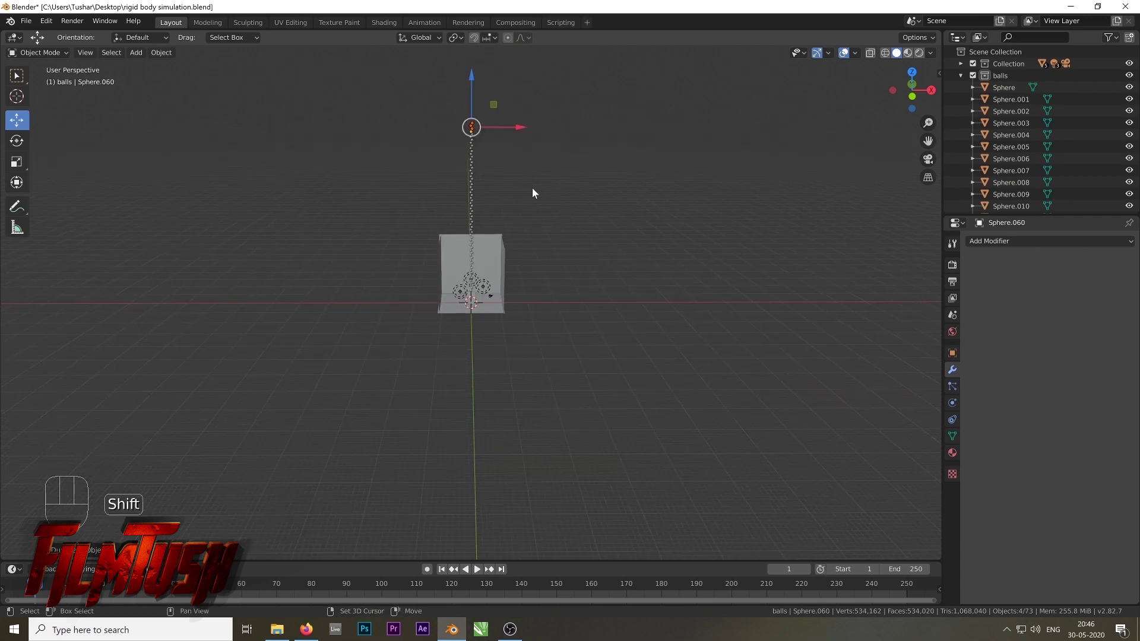
{"action": "key", "text": "shift+r"}
{"action": "key", "text": "shift+r"}
Select all objects in the balls collection and make one ball in the column the active object
{"action": "scroll", "coordinate": [514, 197], "scroll_direction": "up", "scroll_amount": 5}
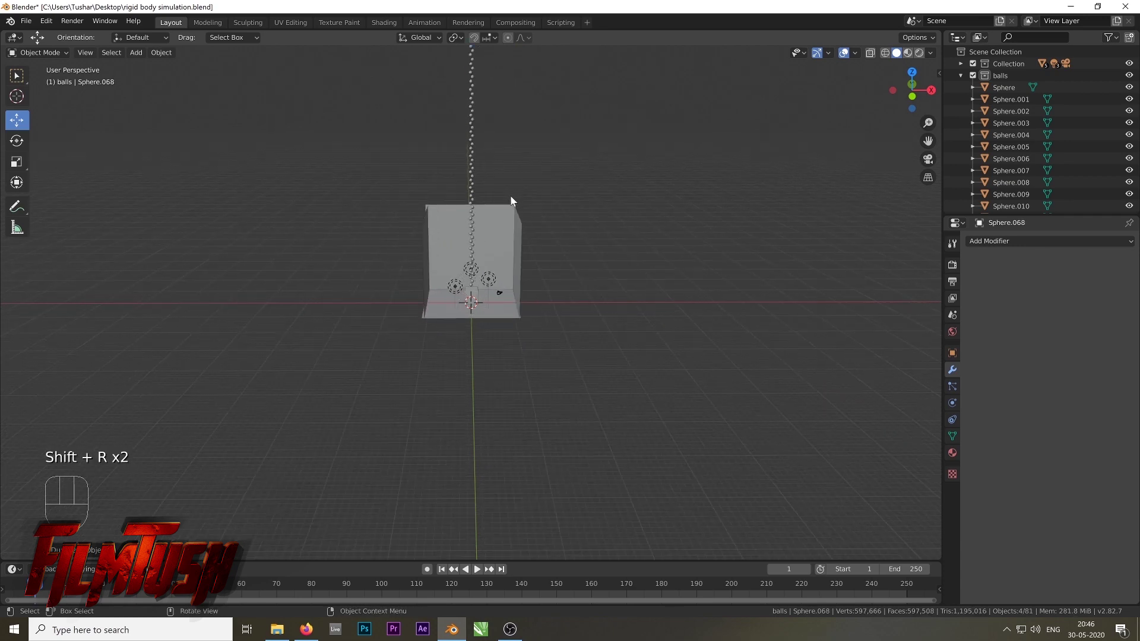
{"action": "scroll", "coordinate": [509, 204], "scroll_direction": "up", "scroll_amount": 4}
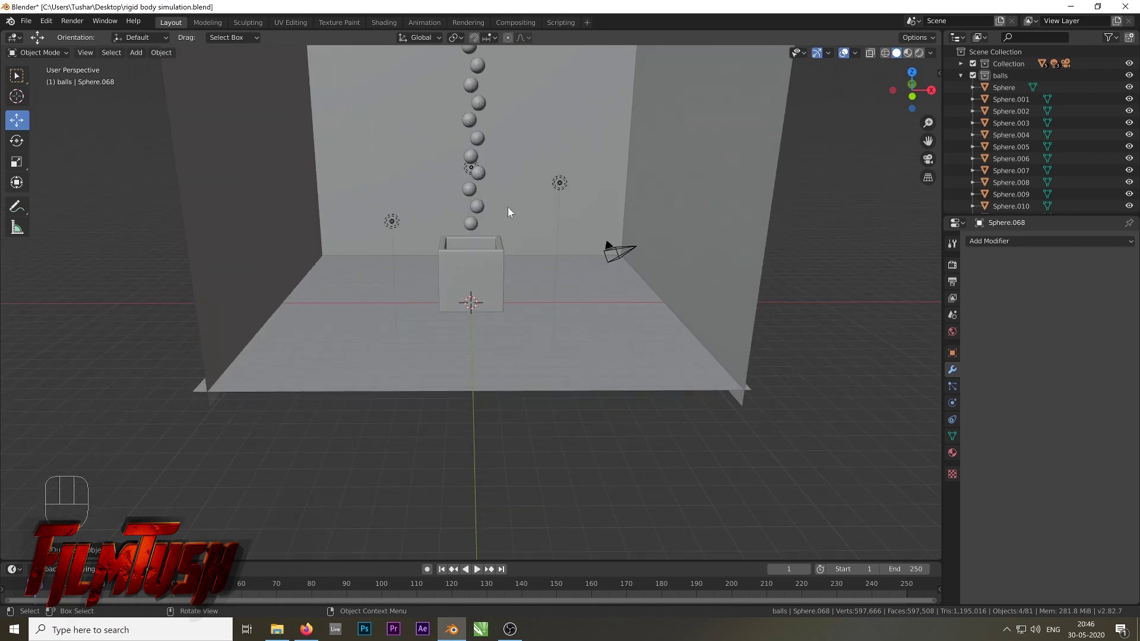
{"action": "scroll", "coordinate": [505, 202], "scroll_direction": "down", "scroll_amount": 3}
{"action": "scroll", "coordinate": [505, 202], "scroll_direction": "down", "scroll_amount": 6}
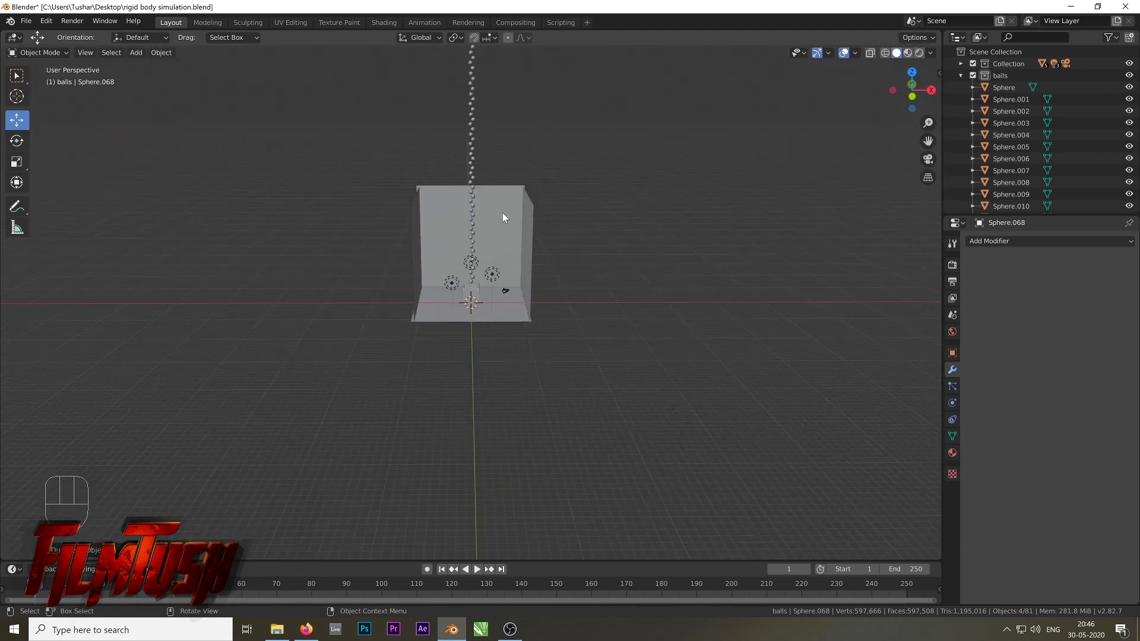
{"action": "scroll", "coordinate": [504, 226], "scroll_direction": "up", "scroll_amount": 7}
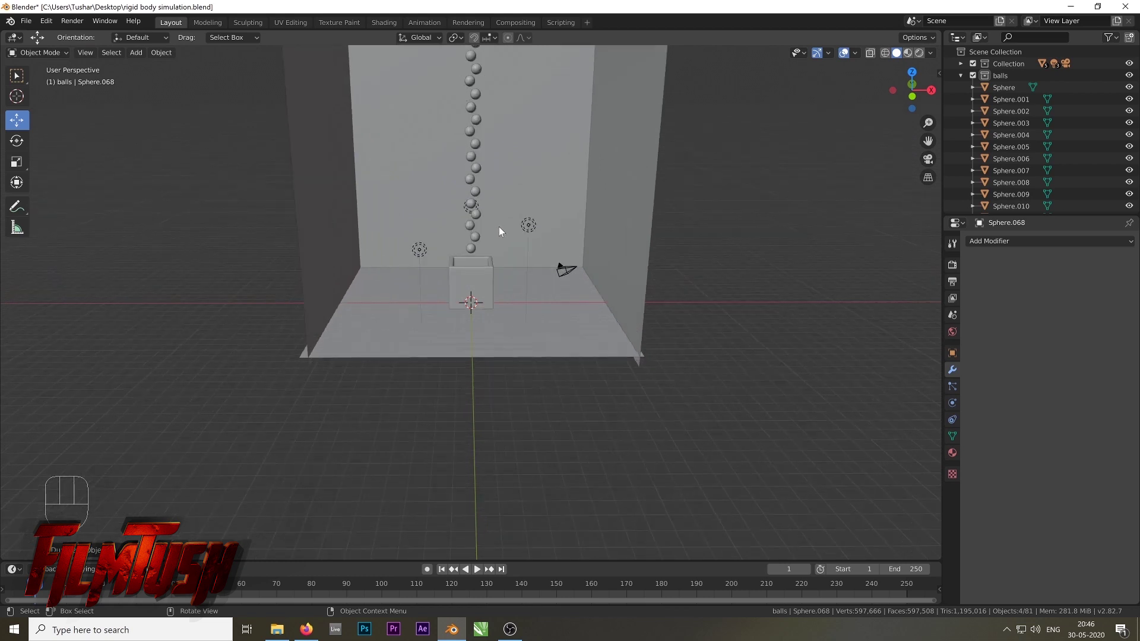
{"action": "scroll", "coordinate": [500, 237], "scroll_direction": "up", "scroll_amount": 1}
{"action": "middle_click_drag", "start_coordinate": [501, 247], "coordinate": [499, 268]}
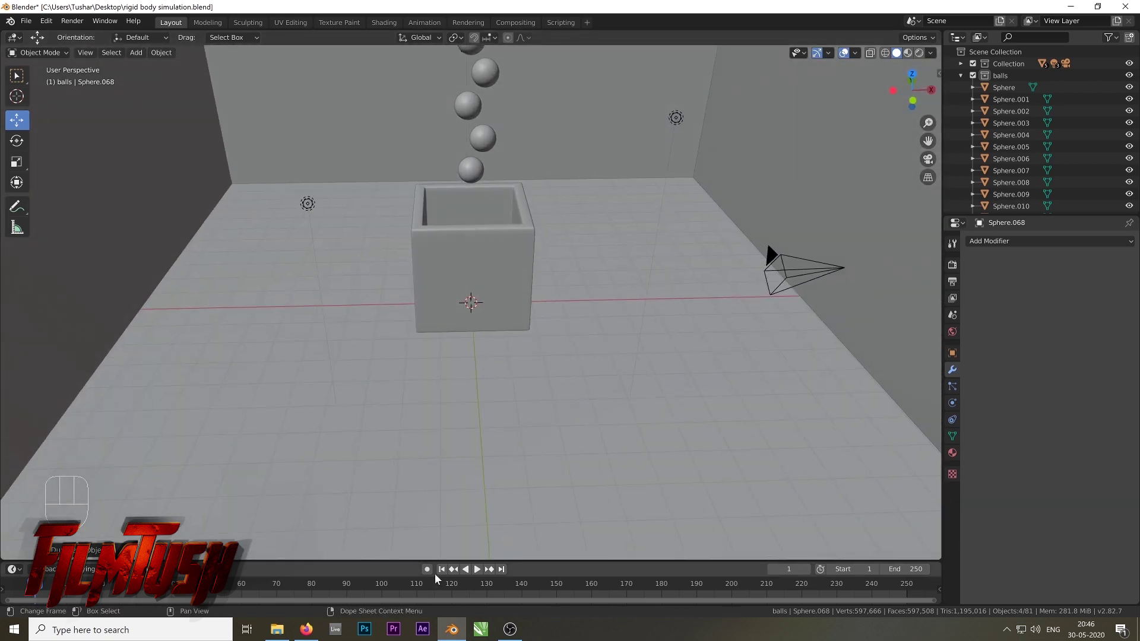
{"action": "right_click", "coordinate": [1000, 77]}
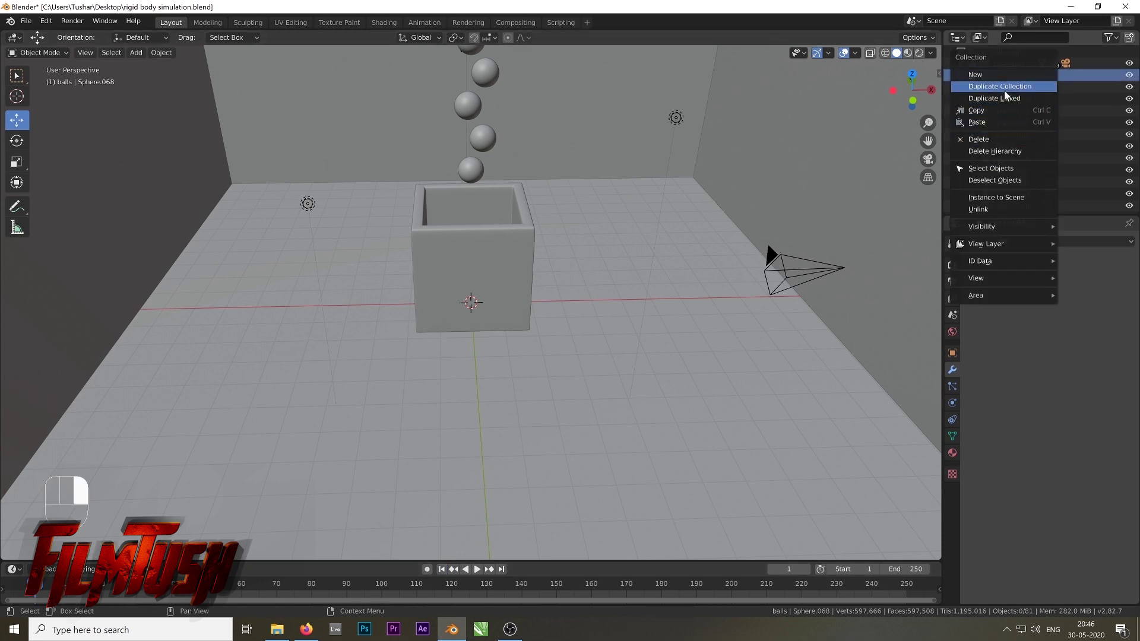
{"action": "left_click", "coordinate": [990, 169]}
{"action": "scroll", "coordinate": [694, 163], "scroll_direction": "down", "scroll_amount": 6}
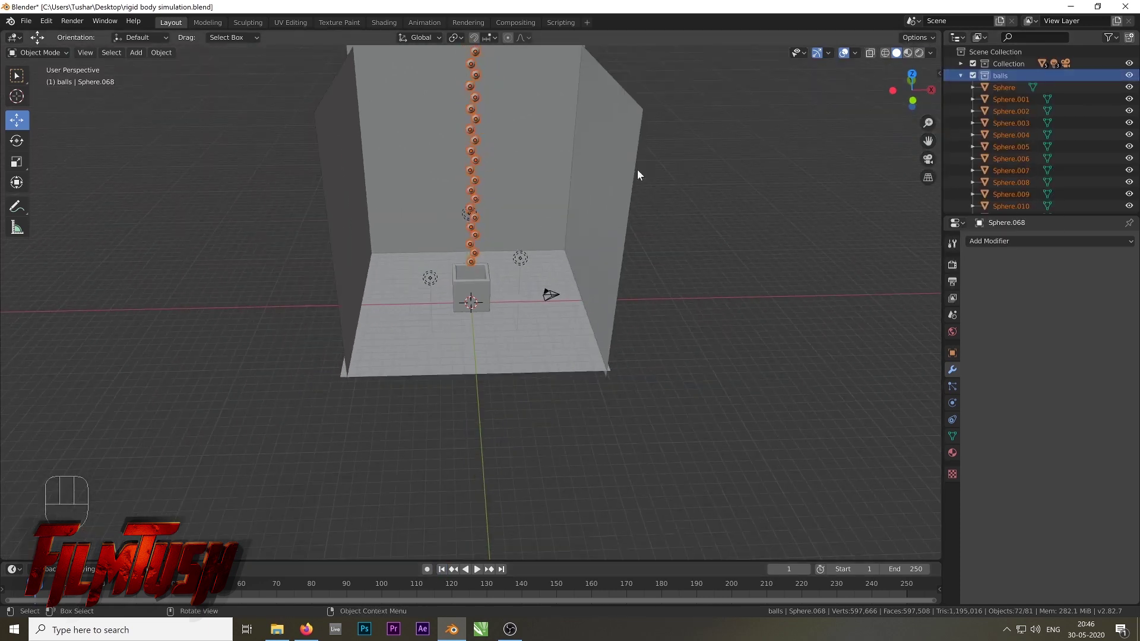
{"action": "key", "text": "shift"}
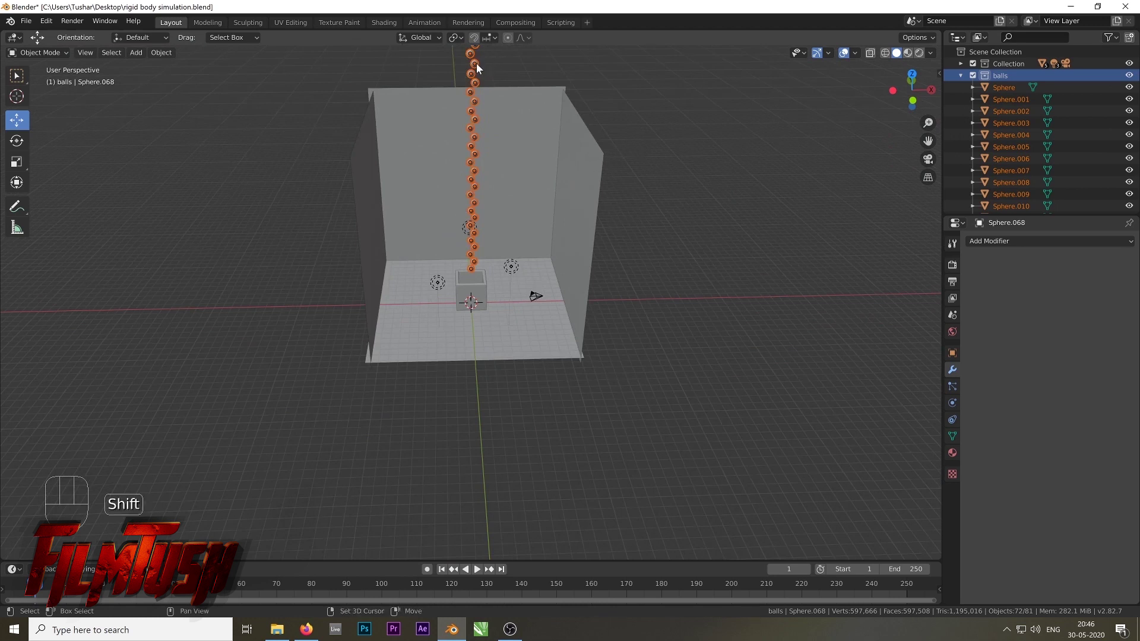
{"action": "left_click", "coordinate": [474, 64], "text": "shift"}
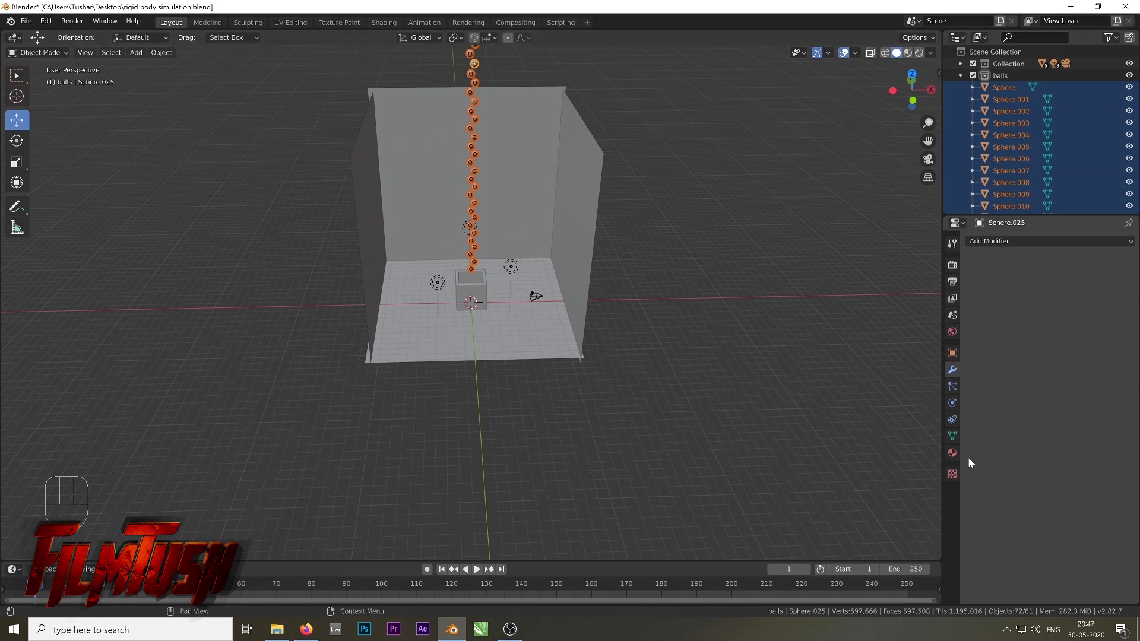
Create a new material on the active ball and open it in the Shading workspace with the room and ball column in view
{"action": "left_click", "coordinate": [952, 453]}
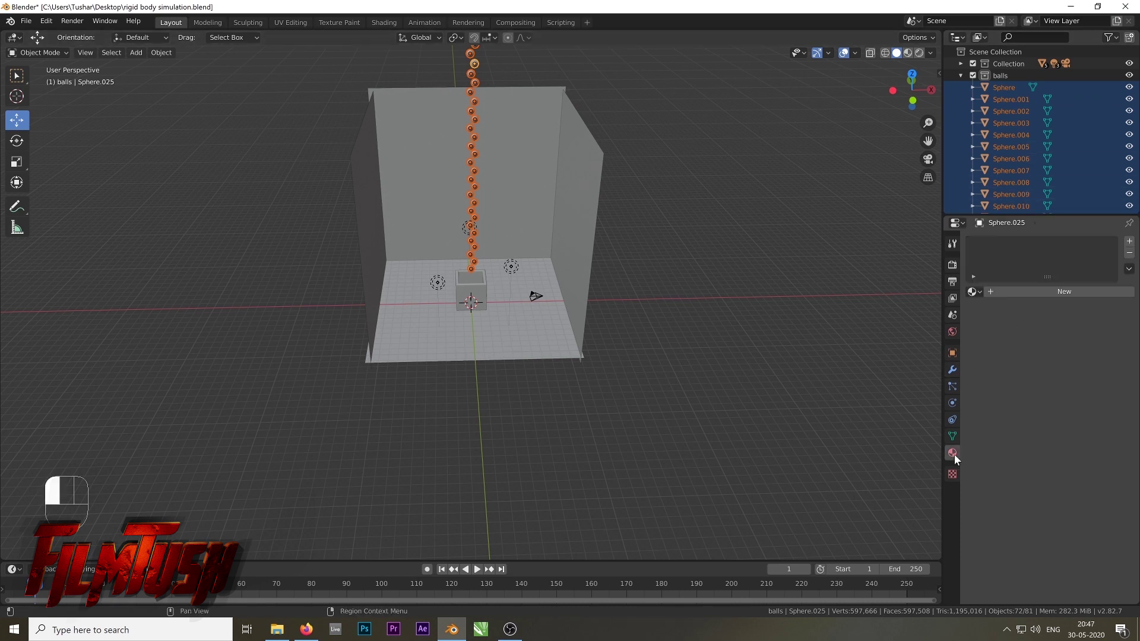
{"action": "left_click", "coordinate": [1056, 293]}
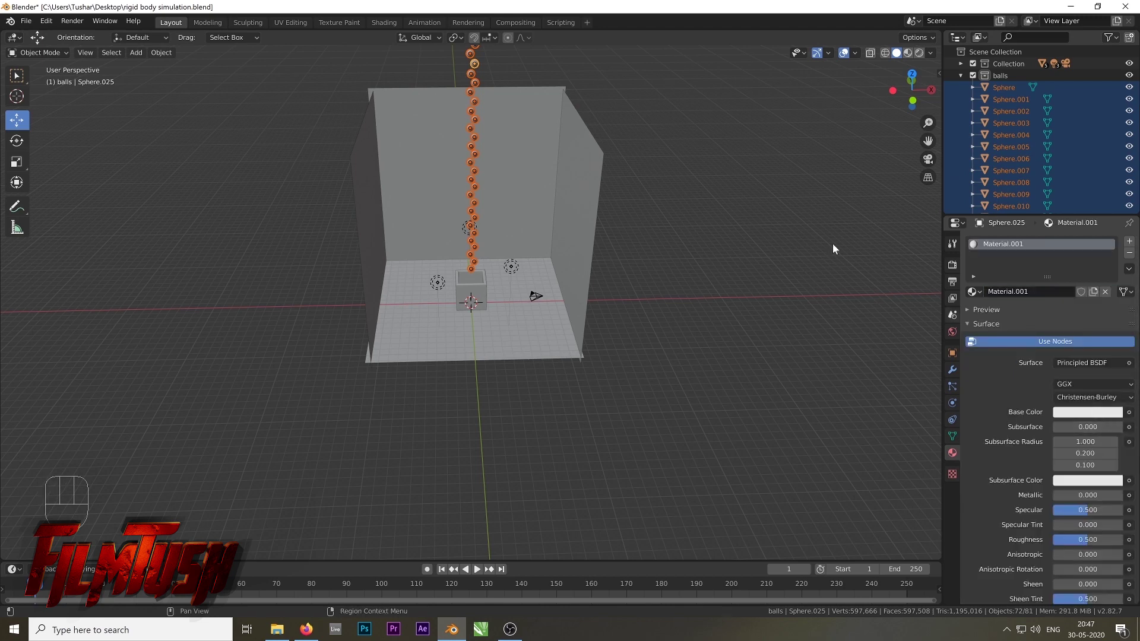
{"action": "left_click", "coordinate": [383, 22]}
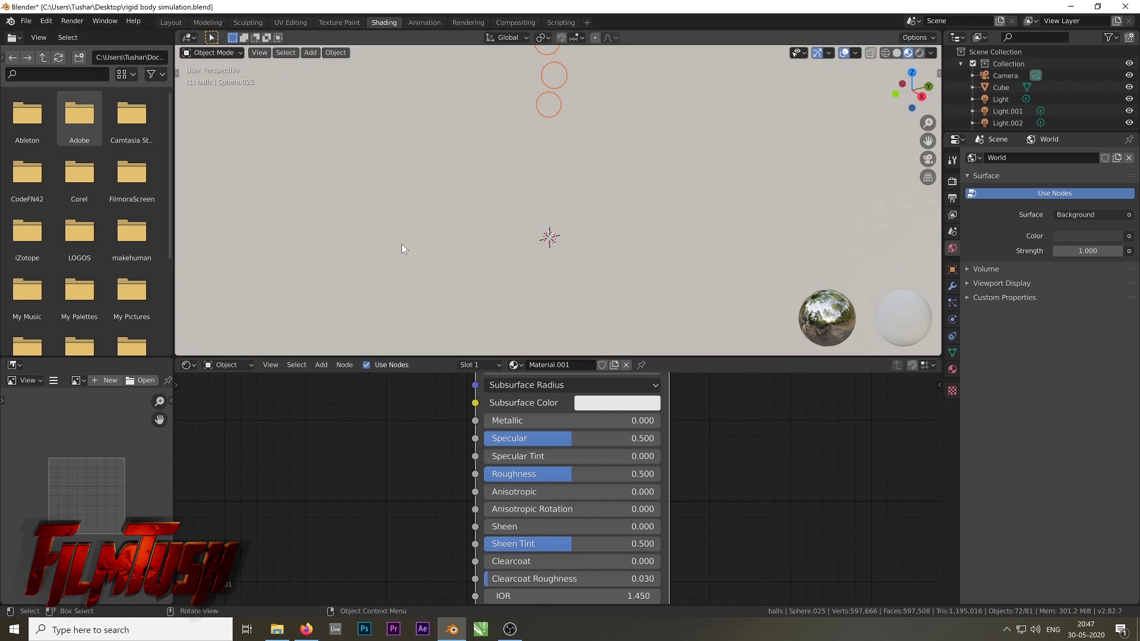
{"action": "scroll", "coordinate": [591, 403], "scroll_direction": "down", "scroll_amount": 4}
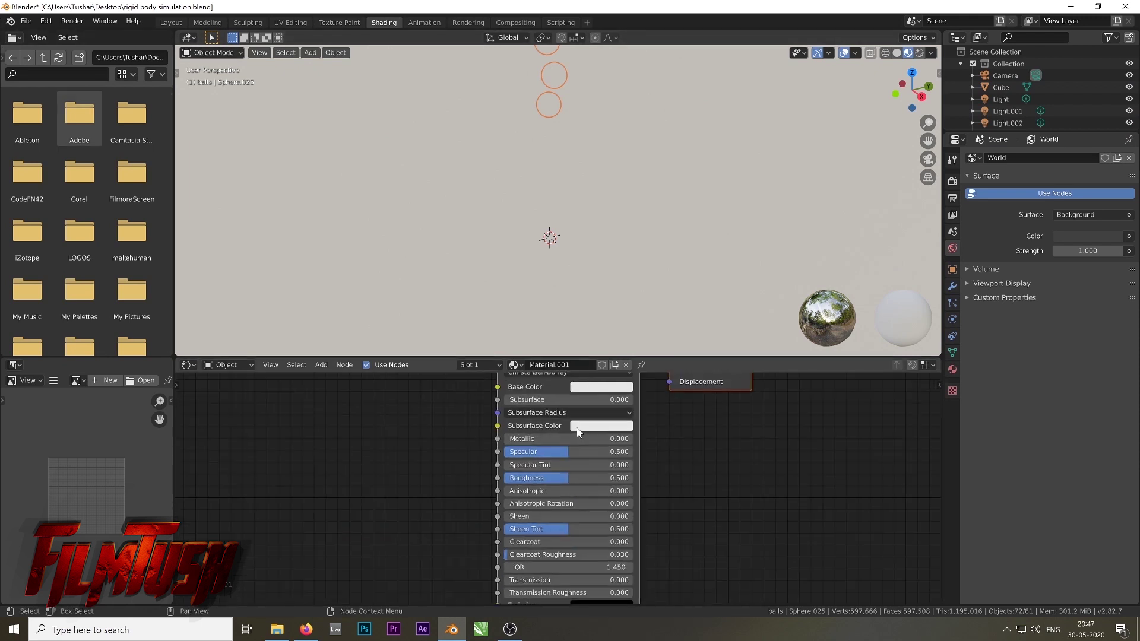
{"action": "scroll", "coordinate": [564, 242], "scroll_direction": "down", "scroll_amount": 6}
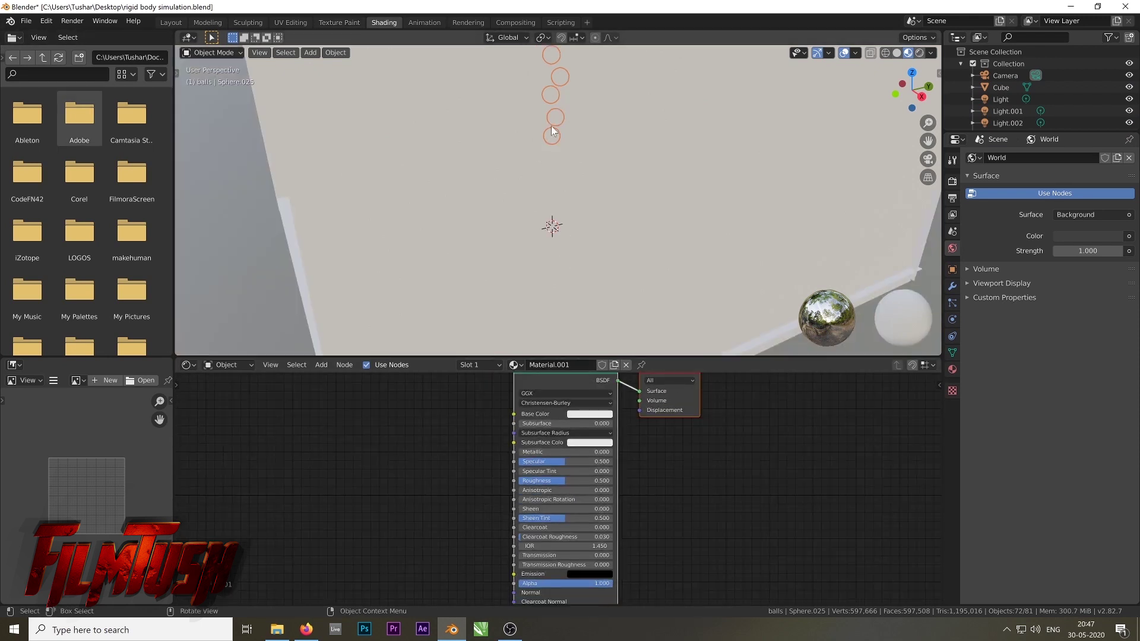
{"action": "middle_click_drag", "start_coordinate": [560, 151], "coordinate": [651, 134]}
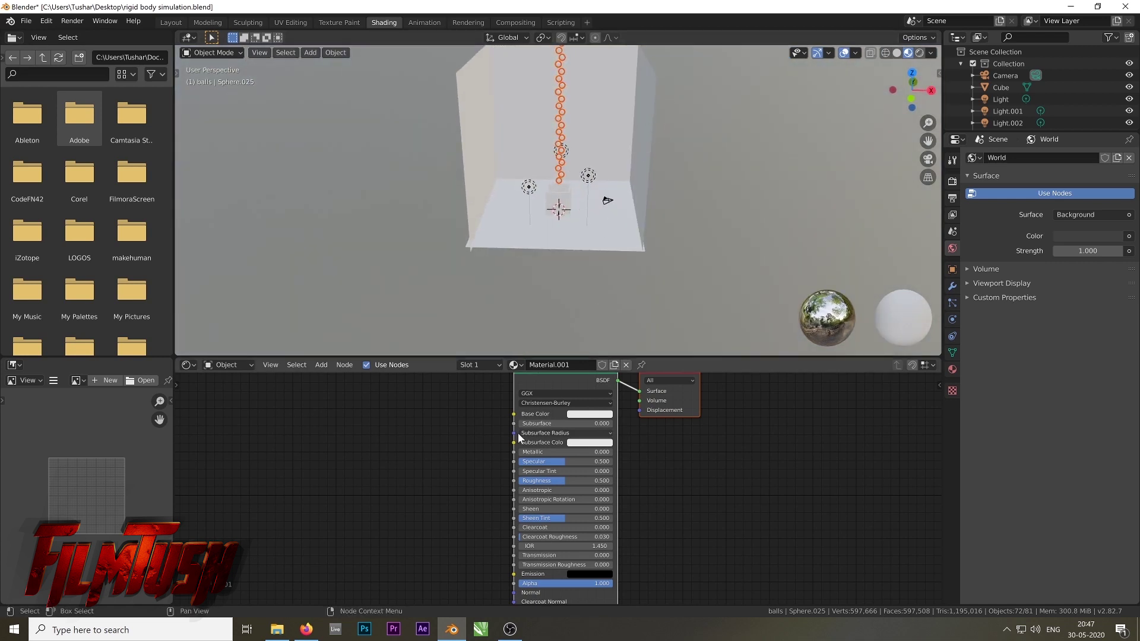
Set the ball material's Metallic to 1.000, Clearcoat to 1.000 and Roughness to 0.220
{"action": "left_click_drag", "start_coordinate": [533, 452], "coordinate": [614, 451]}
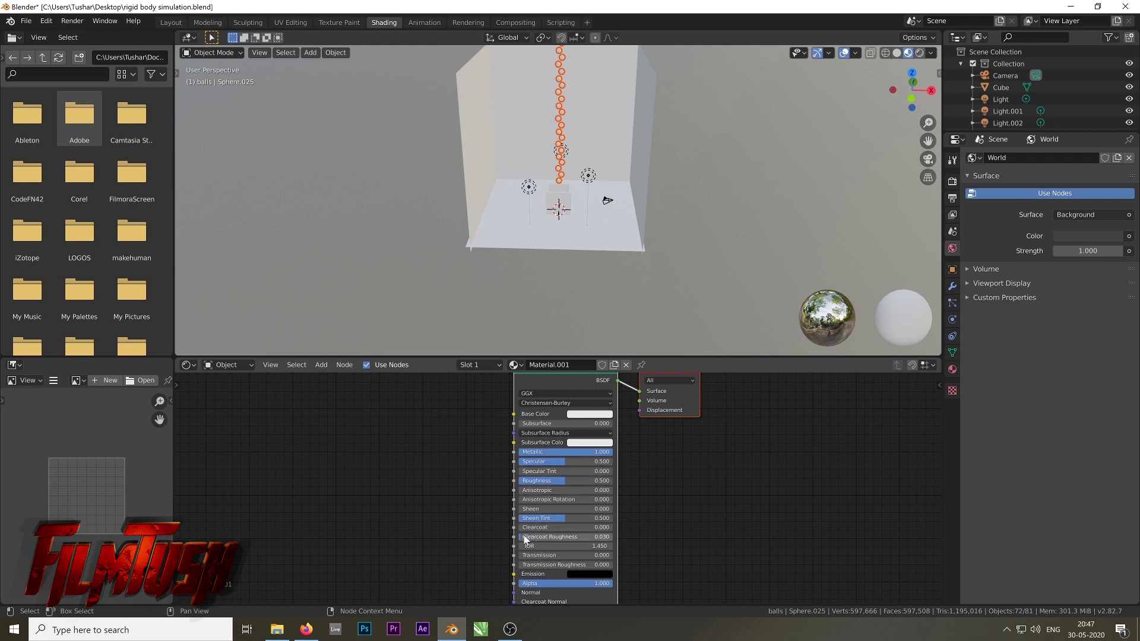
{"action": "left_click_drag", "start_coordinate": [523, 527], "coordinate": [614, 527]}
{"action": "left_click_drag", "start_coordinate": [547, 484], "coordinate": [540, 483]}
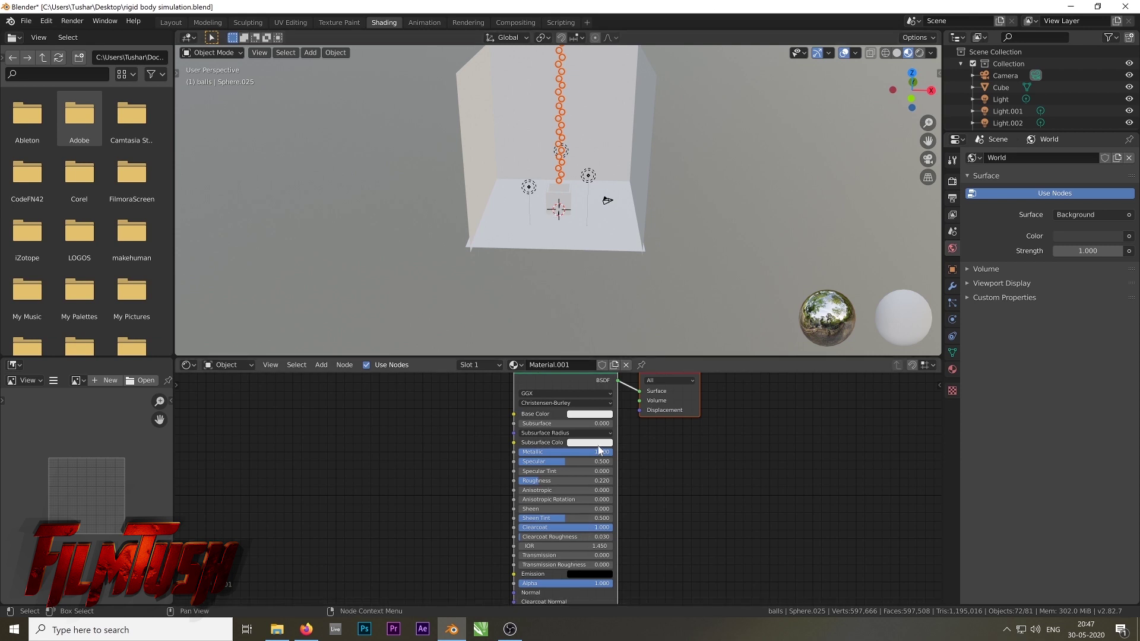
Set the ball material's Base Color to a dark orange-red with hue 0.040, saturation about 0.89 and value 0.539
{"action": "left_click", "coordinate": [590, 414]}
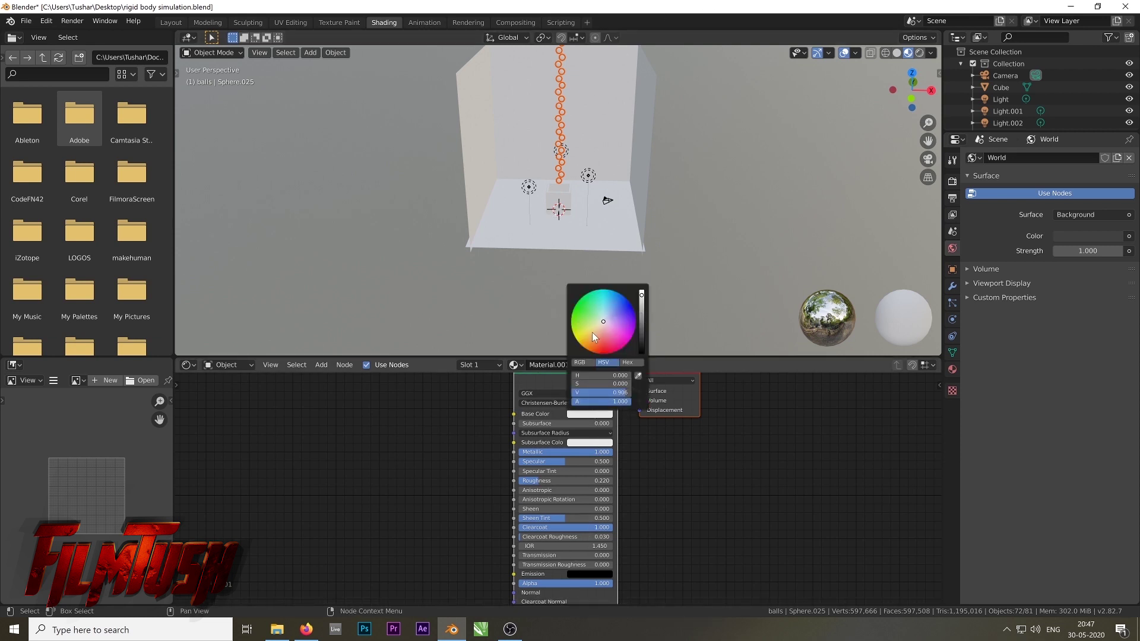
{"action": "left_click_drag", "start_coordinate": [594, 337], "coordinate": [596, 347]}
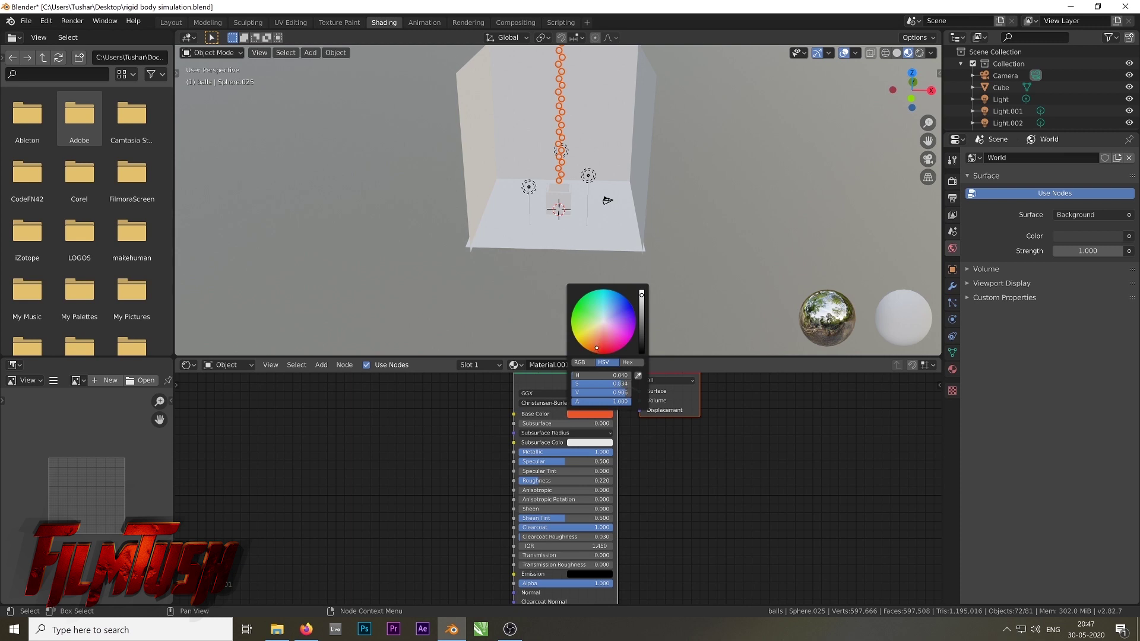
{"action": "left_click_drag", "start_coordinate": [641, 310], "coordinate": [640, 324]}
{"action": "left_click", "coordinate": [639, 319]}
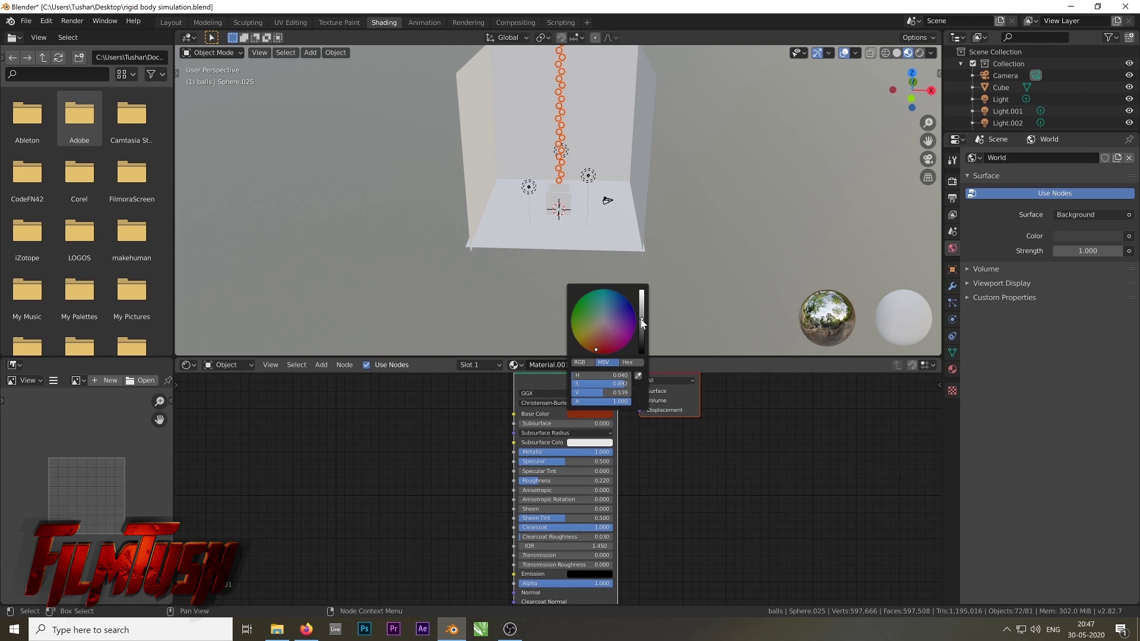
Link the active ball's orange-red material to all the selected balls in the Layout workspace
{"action": "scroll", "coordinate": [569, 139], "scroll_direction": "up", "scroll_amount": 3}
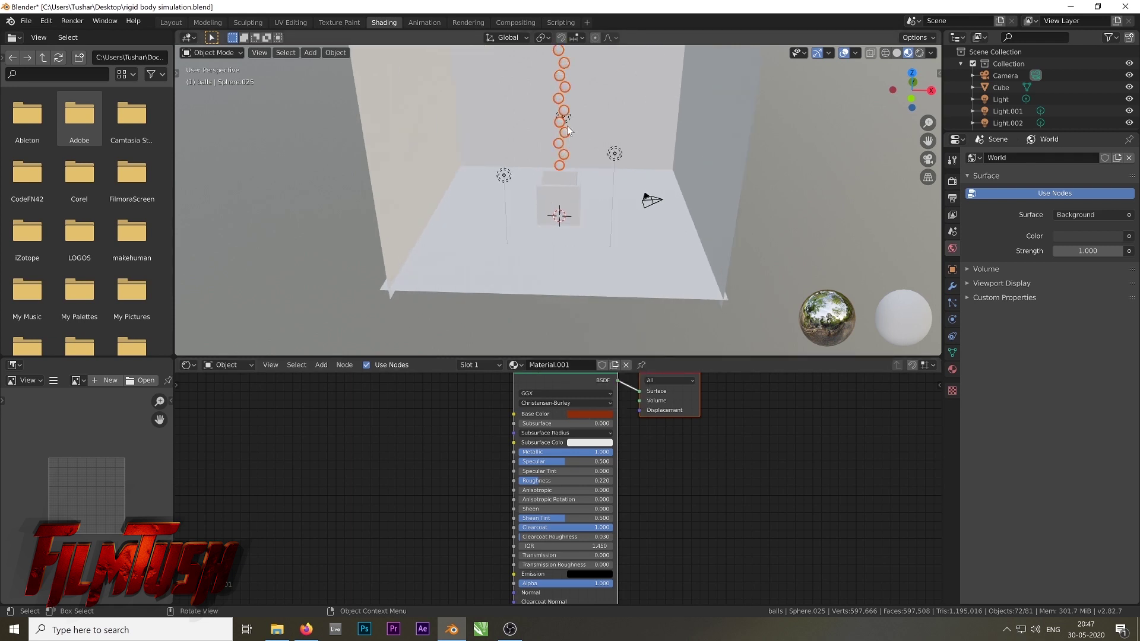
{"action": "middle_click_drag", "start_coordinate": [575, 115], "coordinate": [513, 300], "text": "shift"}
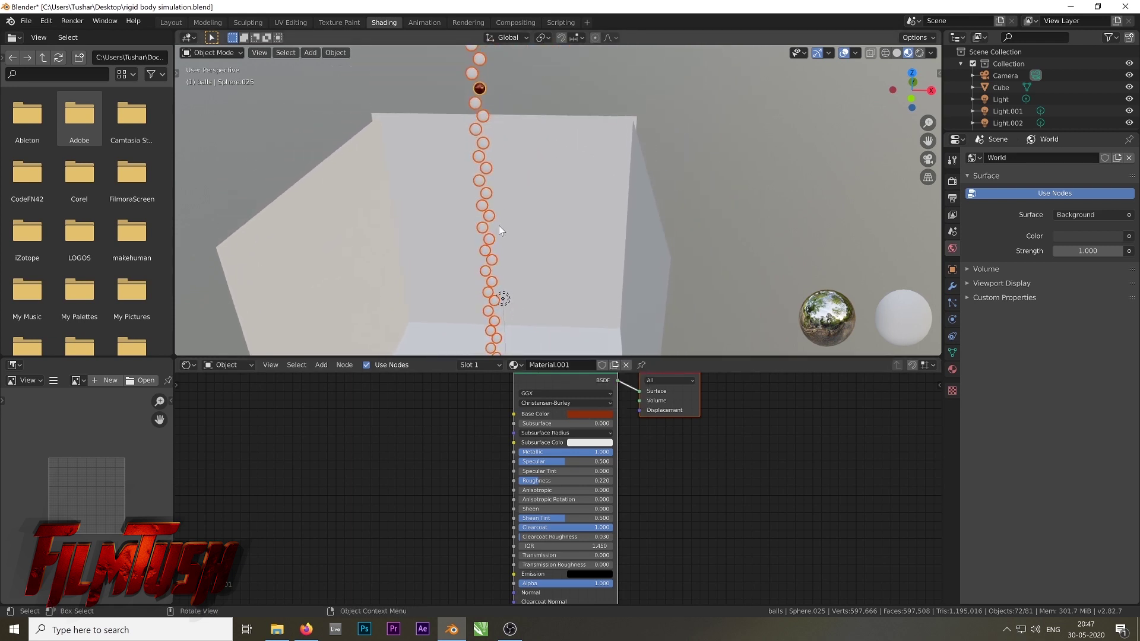
{"action": "scroll", "coordinate": [488, 68], "scroll_direction": "up", "scroll_amount": 2}
{"action": "middle_click_drag", "start_coordinate": [489, 67], "coordinate": [521, 188], "text": "shift"}
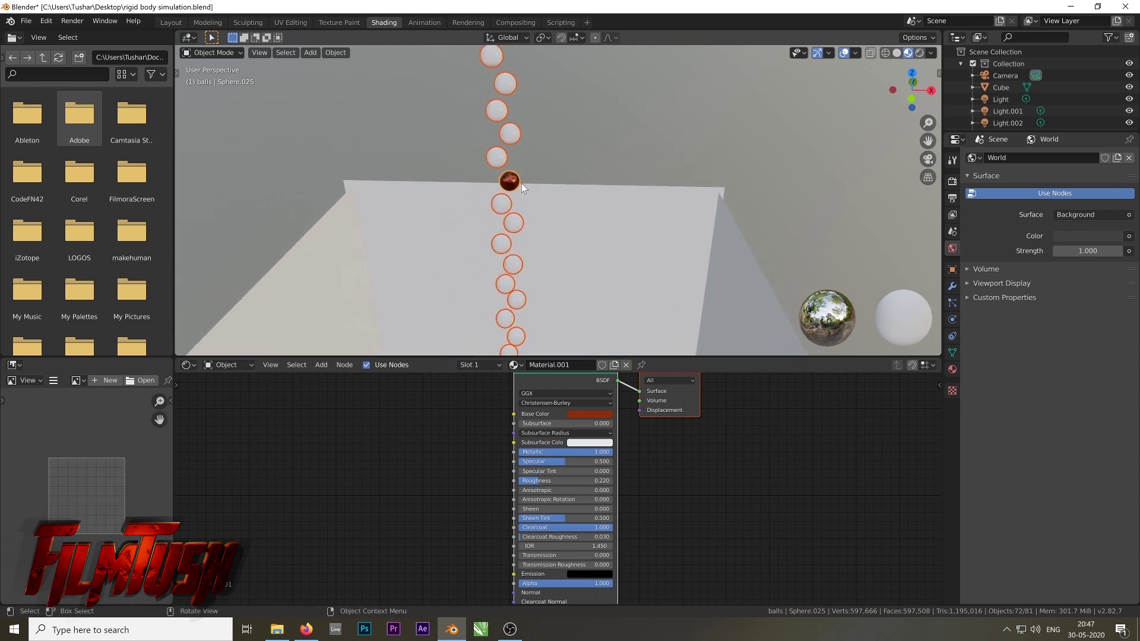
{"action": "left_click", "coordinate": [171, 22]}
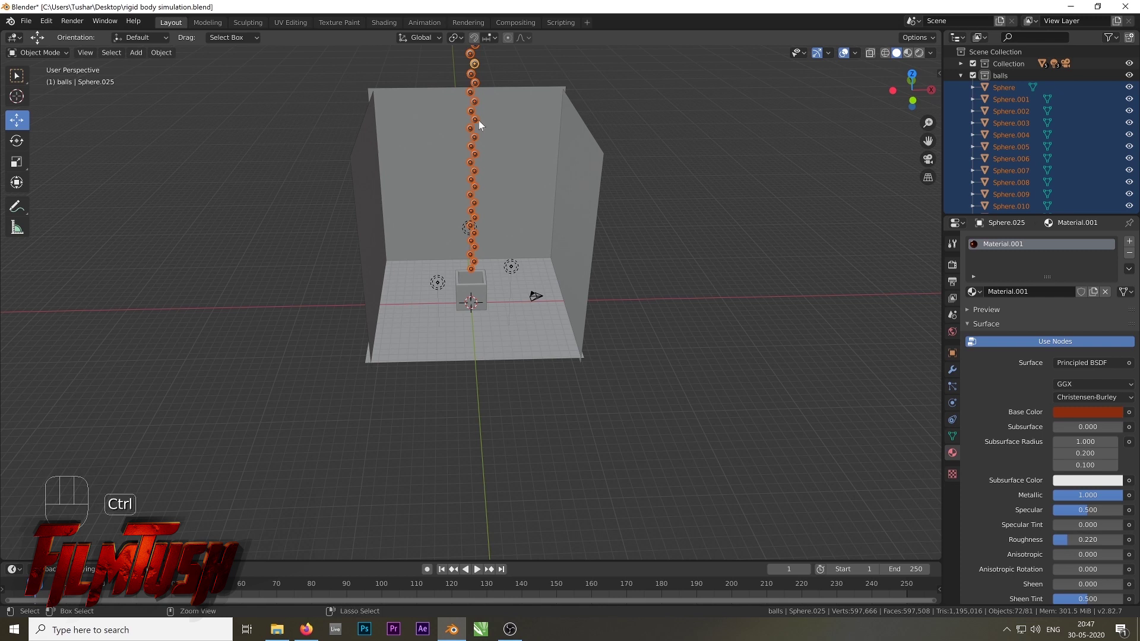
{"action": "key", "text": "ctrl+l"}
{"action": "mouse_move", "coordinate": [479, 121]}
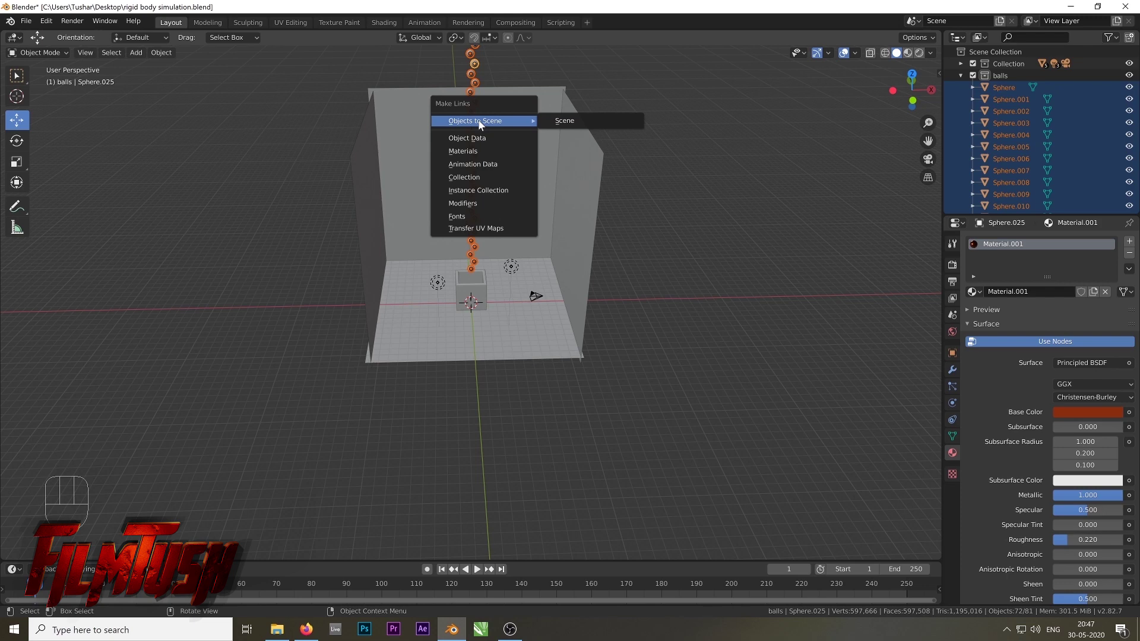
{"action": "left_click", "coordinate": [480, 151]}
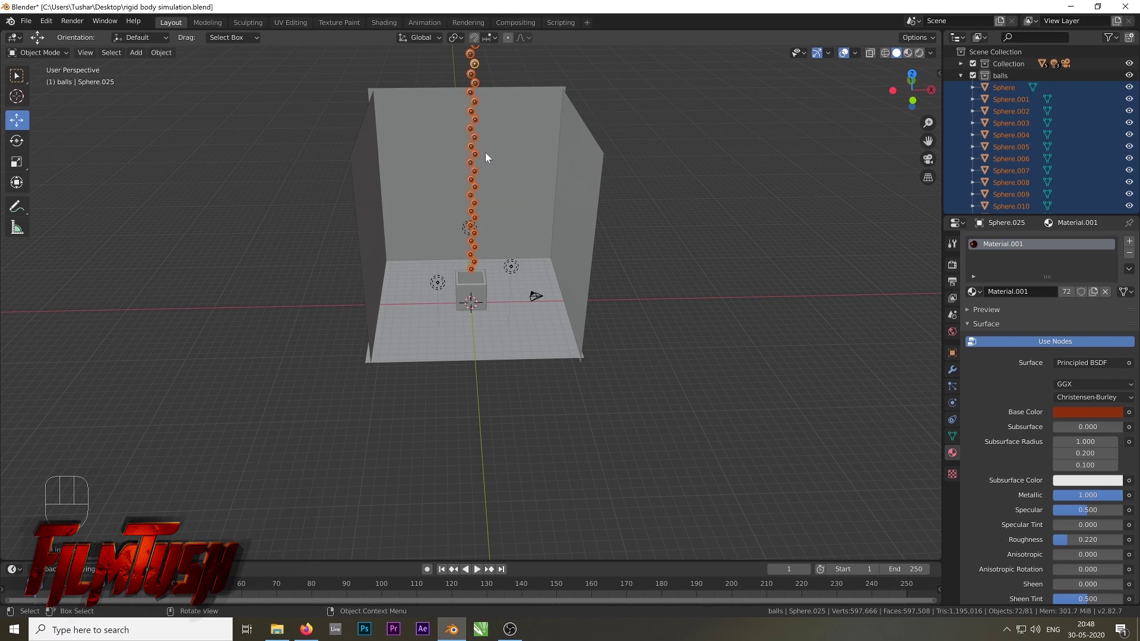
Display the scene in rendered shading to inspect the ball column and box, and save the file
{"action": "scroll", "coordinate": [488, 187], "scroll_direction": "down", "scroll_amount": 3}
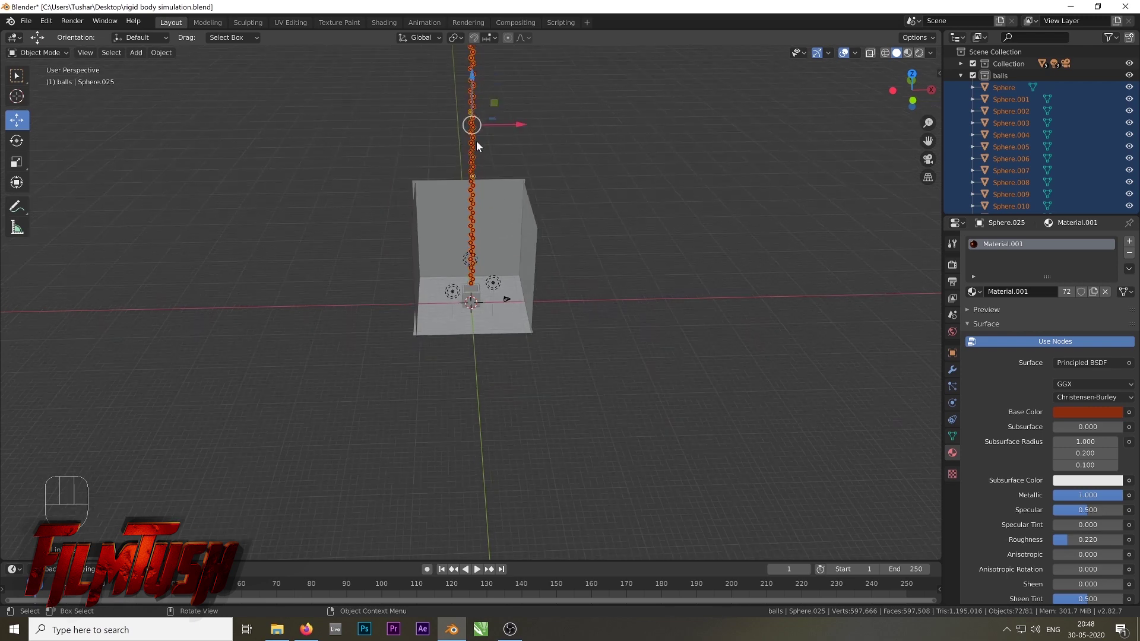
{"action": "scroll", "coordinate": [482, 129], "scroll_direction": "up", "scroll_amount": 2}
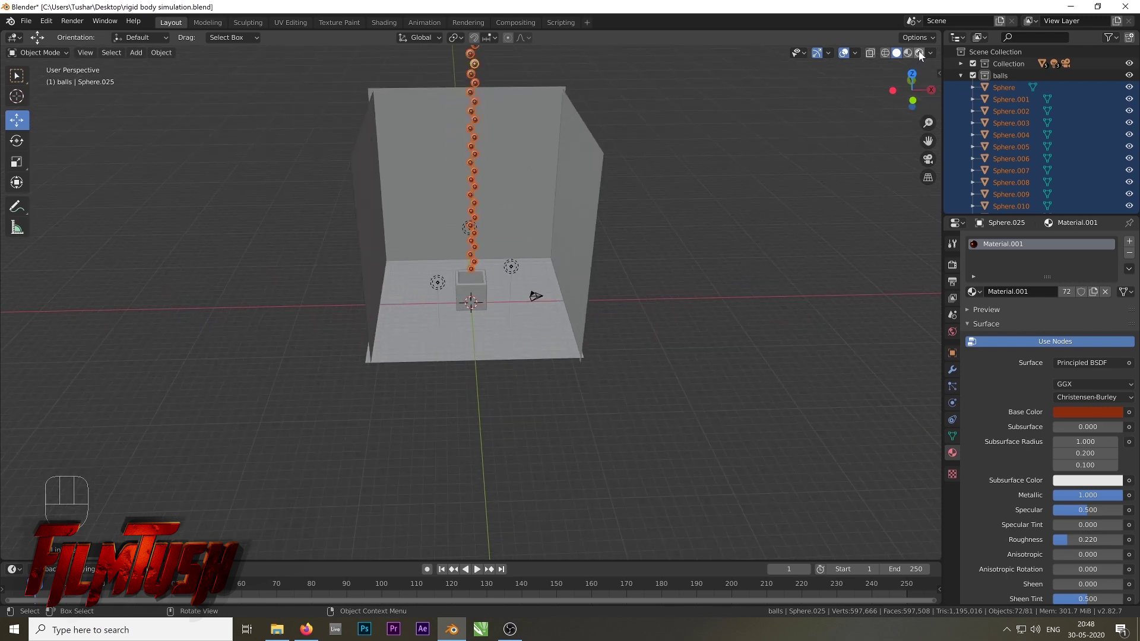
{"action": "left_click", "coordinate": [919, 52]}
{"action": "scroll", "coordinate": [669, 145], "scroll_direction": "up", "scroll_amount": 2}
{"action": "scroll", "coordinate": [458, 251], "scroll_direction": "up", "scroll_amount": 6}
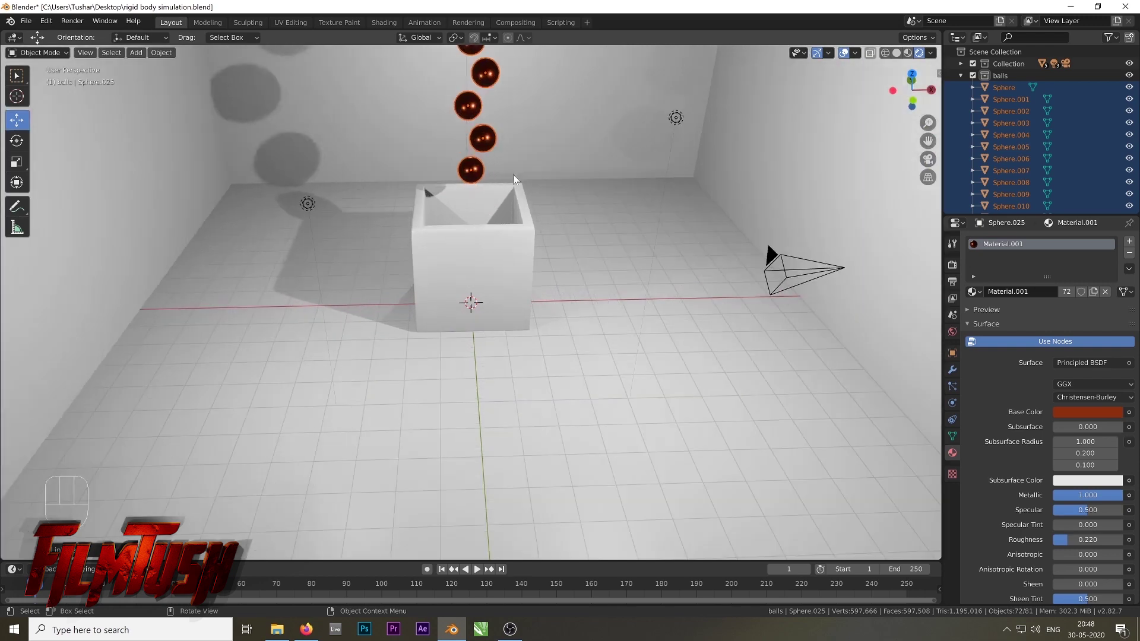
{"action": "scroll", "coordinate": [491, 171], "scroll_direction": "down", "scroll_amount": 6}
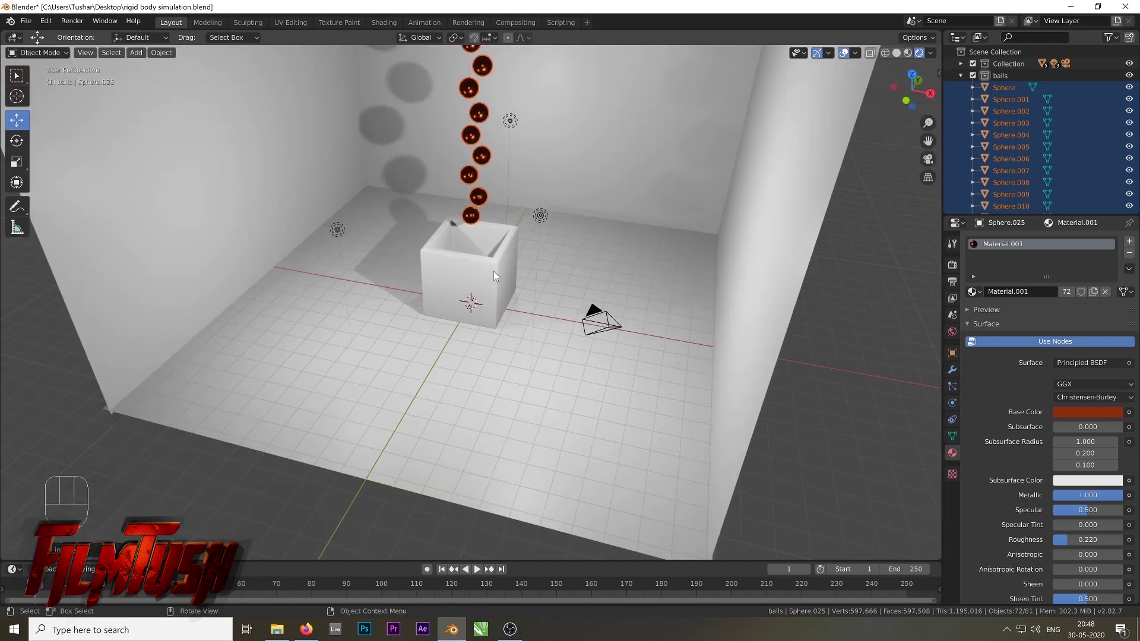
{"action": "middle_click_drag", "start_coordinate": [489, 276], "coordinate": [522, 276]}
{"action": "scroll", "coordinate": [522, 266], "scroll_direction": "down", "scroll_amount": 2}
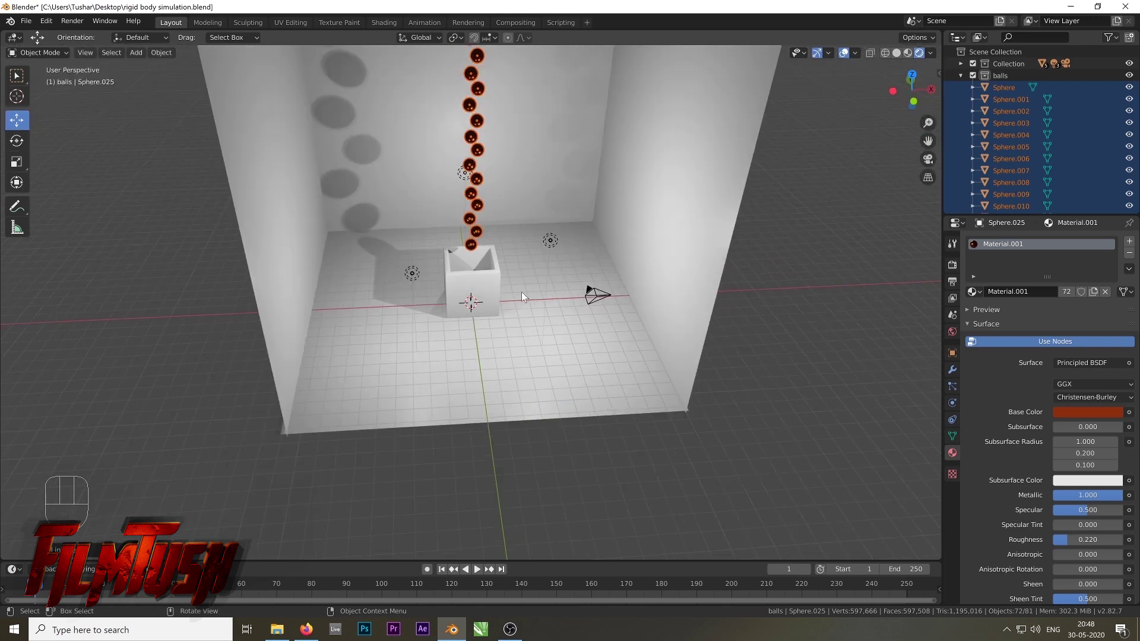
{"action": "scroll", "coordinate": [524, 297], "scroll_direction": "down", "scroll_amount": 3}
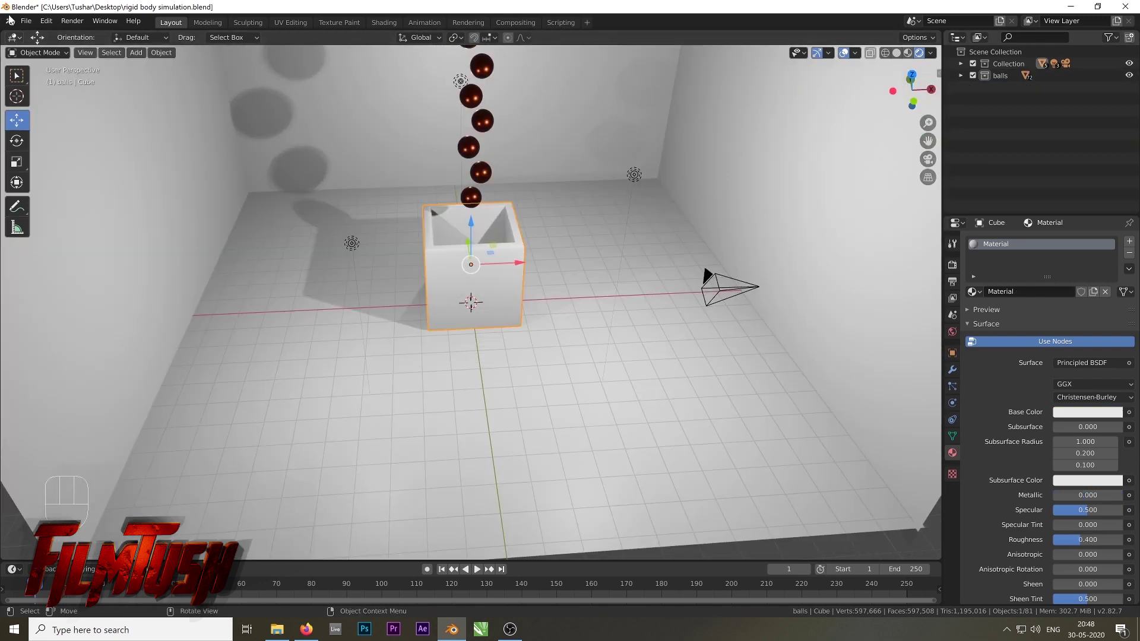
{"action": "left_click", "coordinate": [26, 21]}
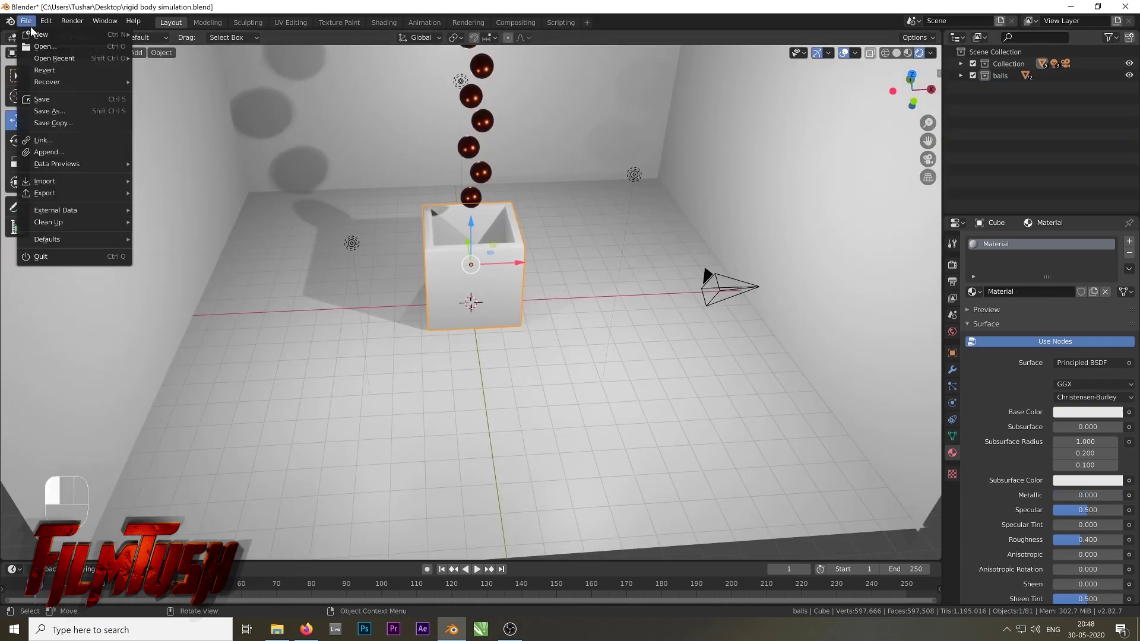
{"action": "left_click", "coordinate": [42, 100]}
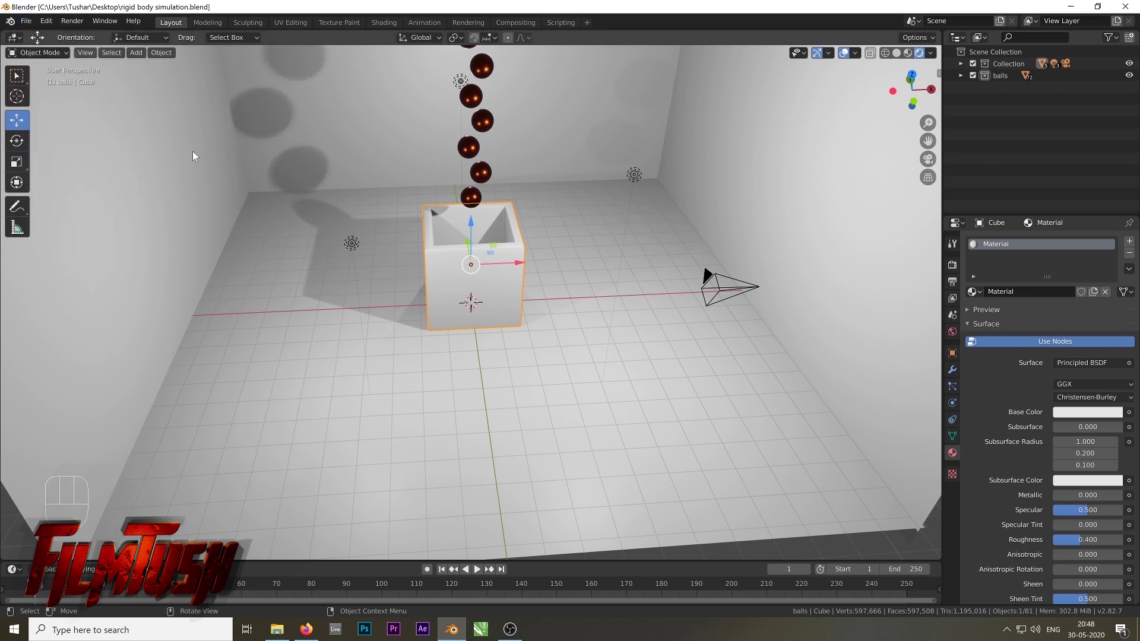
Set the Transmission of the open-top box's material to 1.000 in the Shading workspace and bring the box into view
{"action": "left_click", "coordinate": [450, 256]}
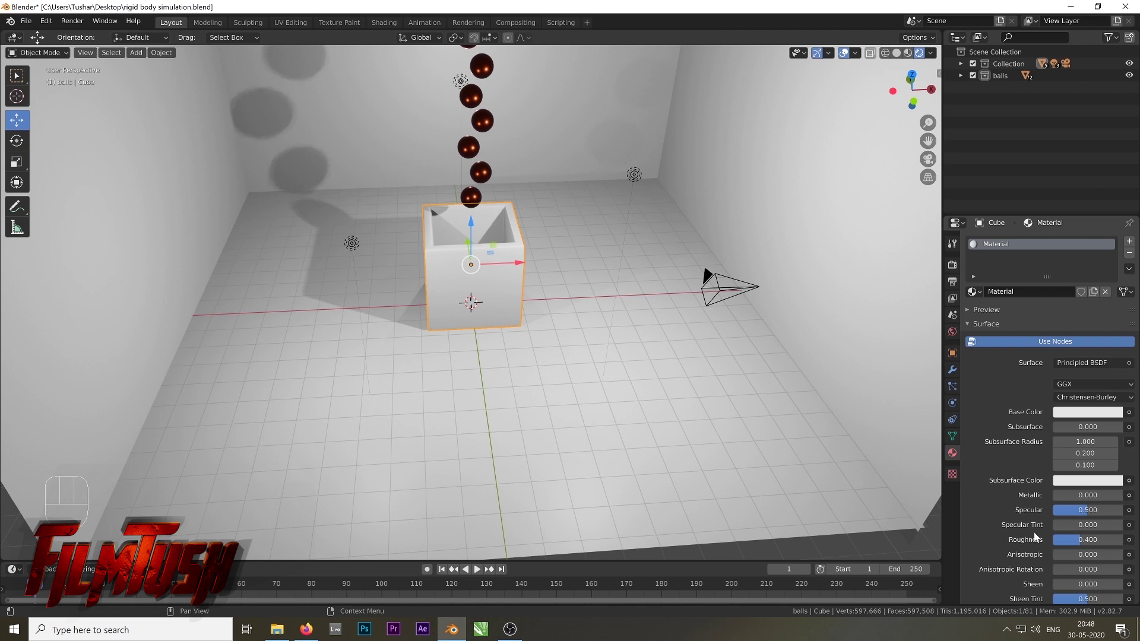
{"action": "scroll", "coordinate": [1034, 532], "scroll_direction": "down", "scroll_amount": 6}
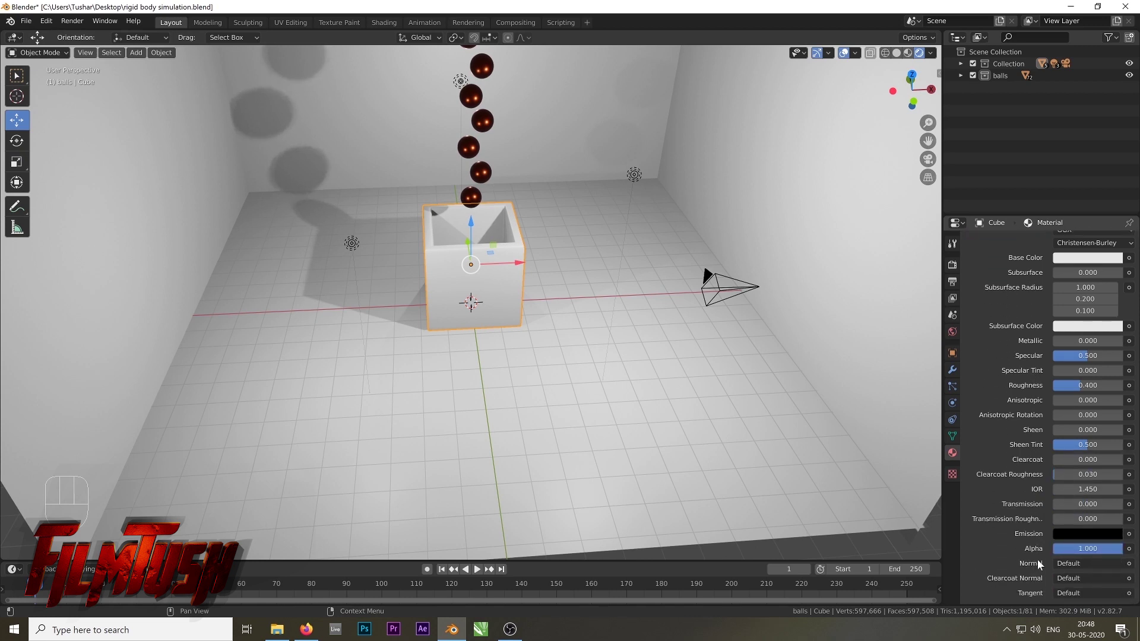
{"action": "scroll", "coordinate": [1037, 564], "scroll_direction": "down", "scroll_amount": 2}
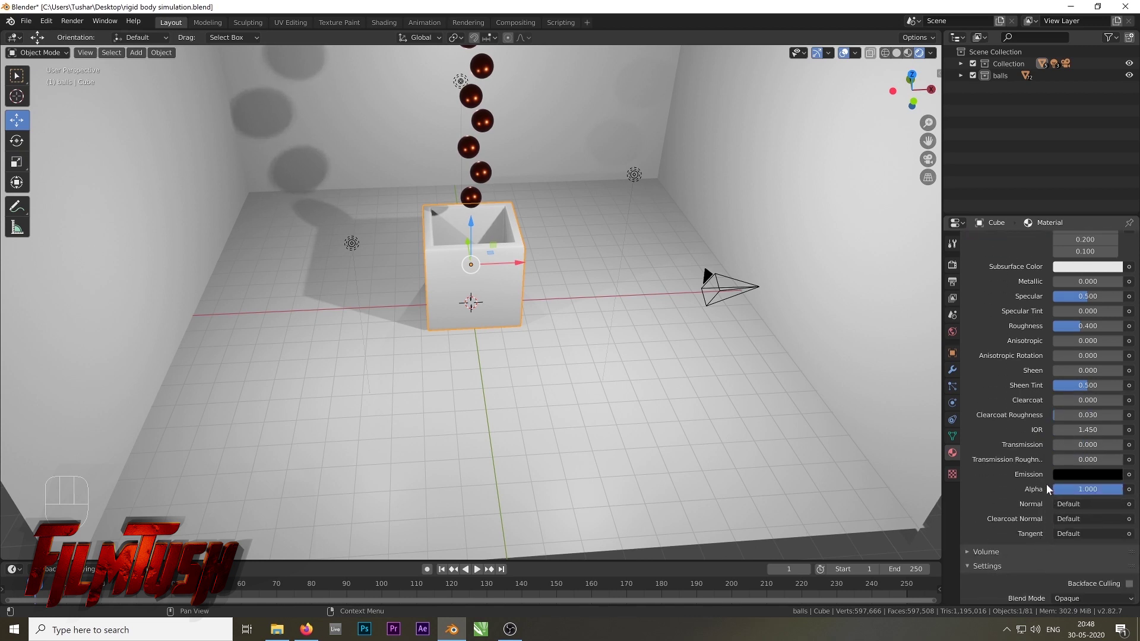
{"action": "left_click", "coordinate": [393, 25]}
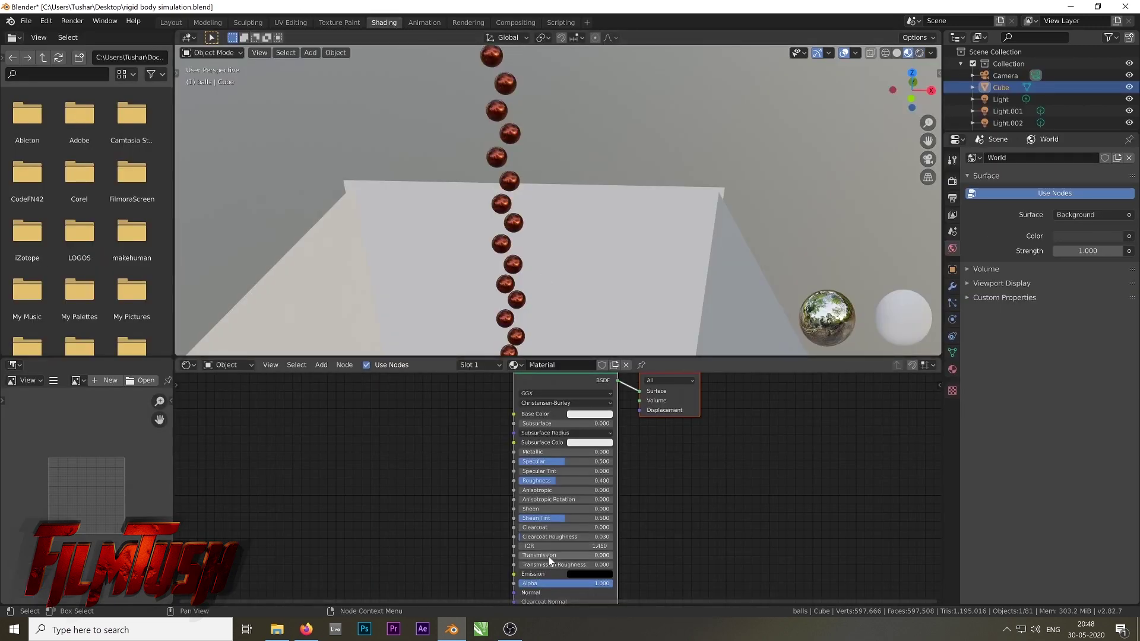
{"action": "left_click_drag", "start_coordinate": [547, 556], "coordinate": [612, 556]}
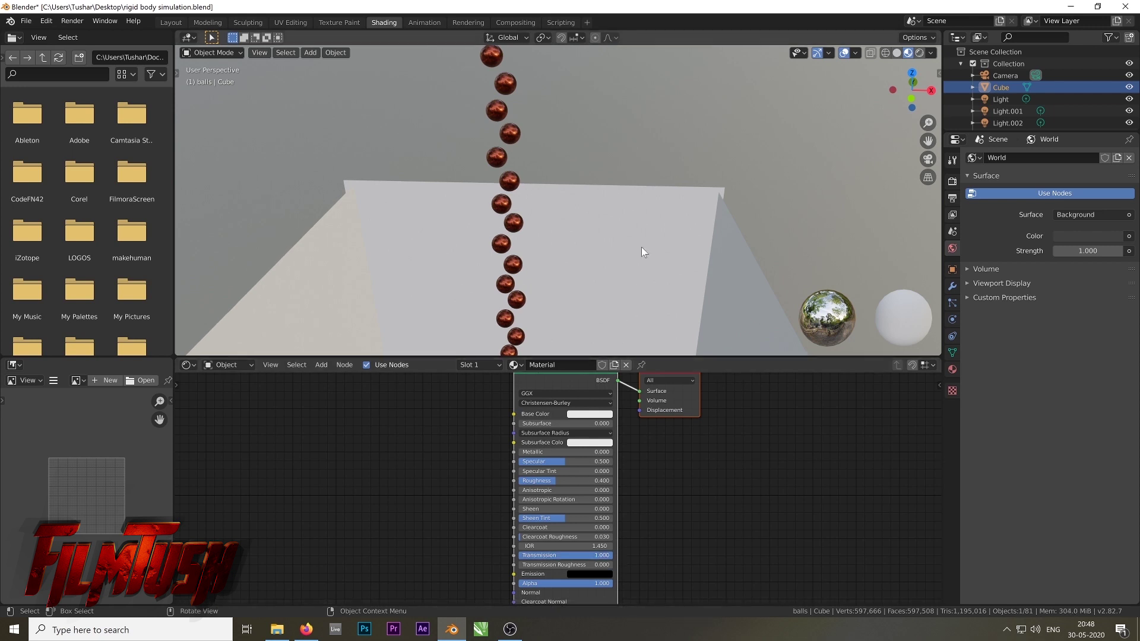
{"action": "scroll", "coordinate": [641, 247], "scroll_direction": "down", "scroll_amount": 6}
{"action": "scroll", "coordinate": [538, 323], "scroll_direction": "up", "scroll_amount": 2}
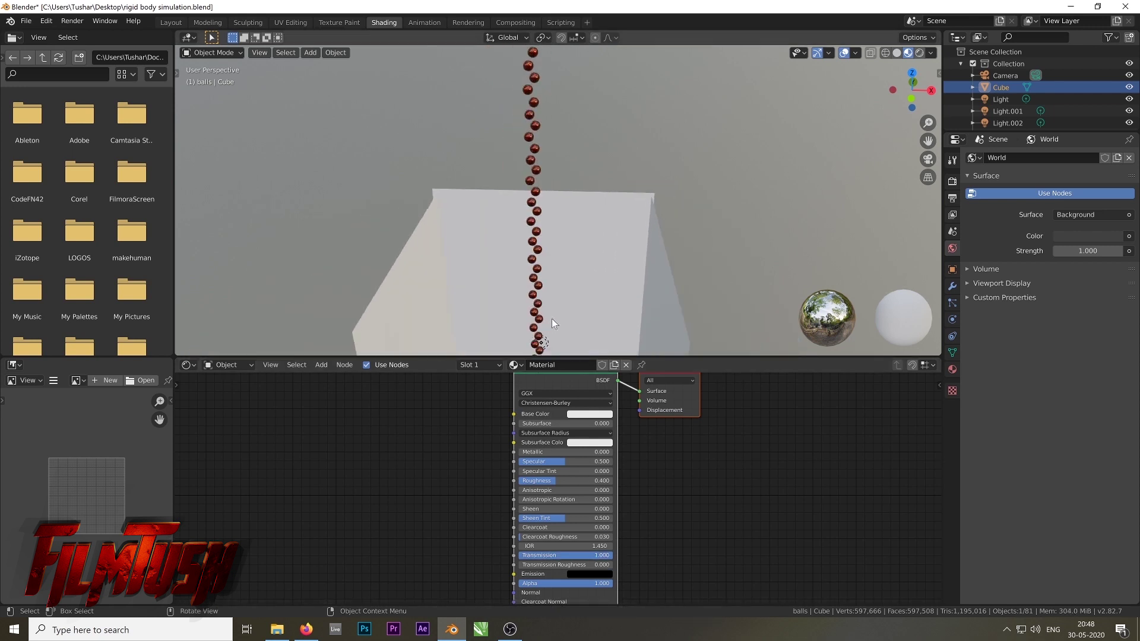
{"action": "scroll", "coordinate": [555, 291], "scroll_direction": "down", "scroll_amount": 5}
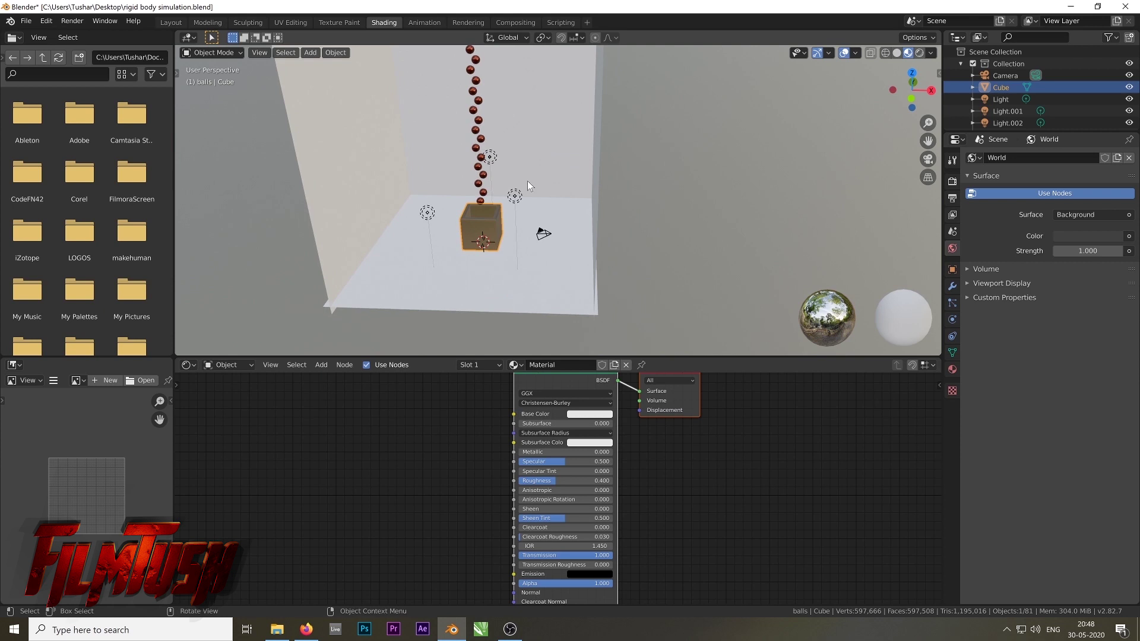
Set the render engine to Cycles on GPU Compute and preview the box and balls in rendered shading
{"action": "left_click", "coordinate": [952, 180]}
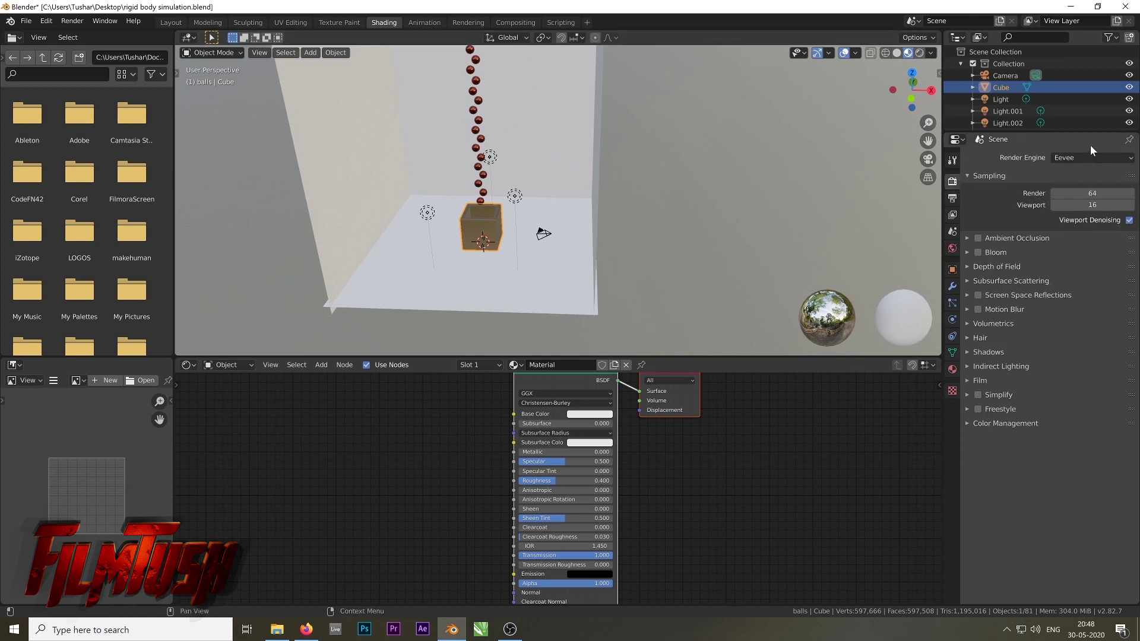
{"action": "left_click", "coordinate": [1096, 159]}
{"action": "left_click", "coordinate": [1091, 198]}
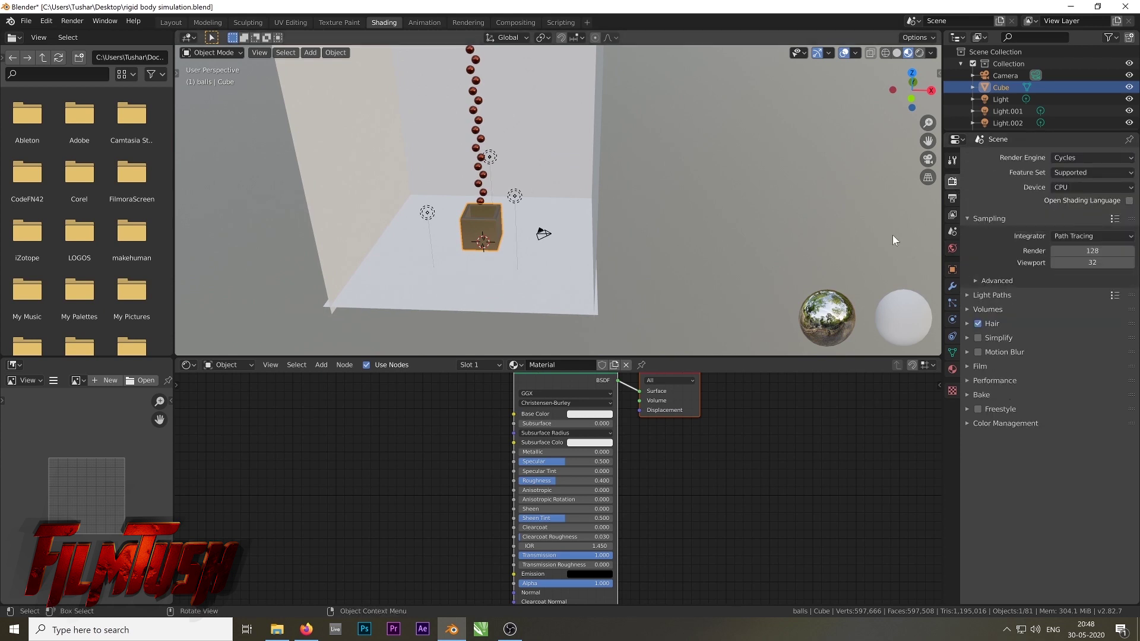
{"action": "left_click", "coordinate": [1072, 188]}
{"action": "left_click", "coordinate": [1064, 215]}
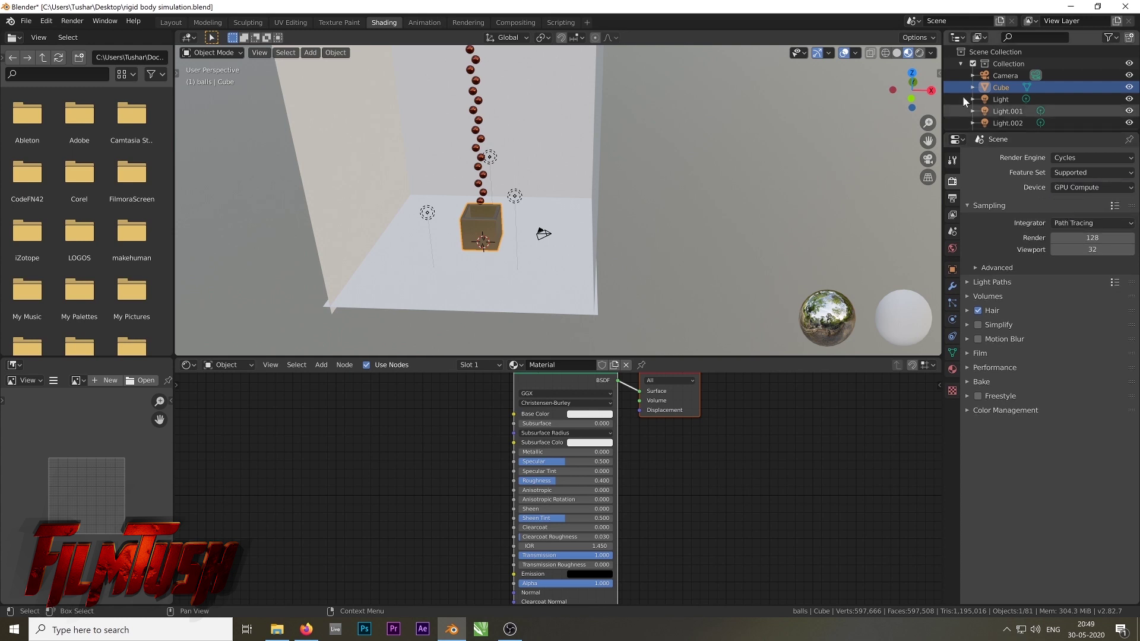
{"action": "left_click", "coordinate": [918, 53]}
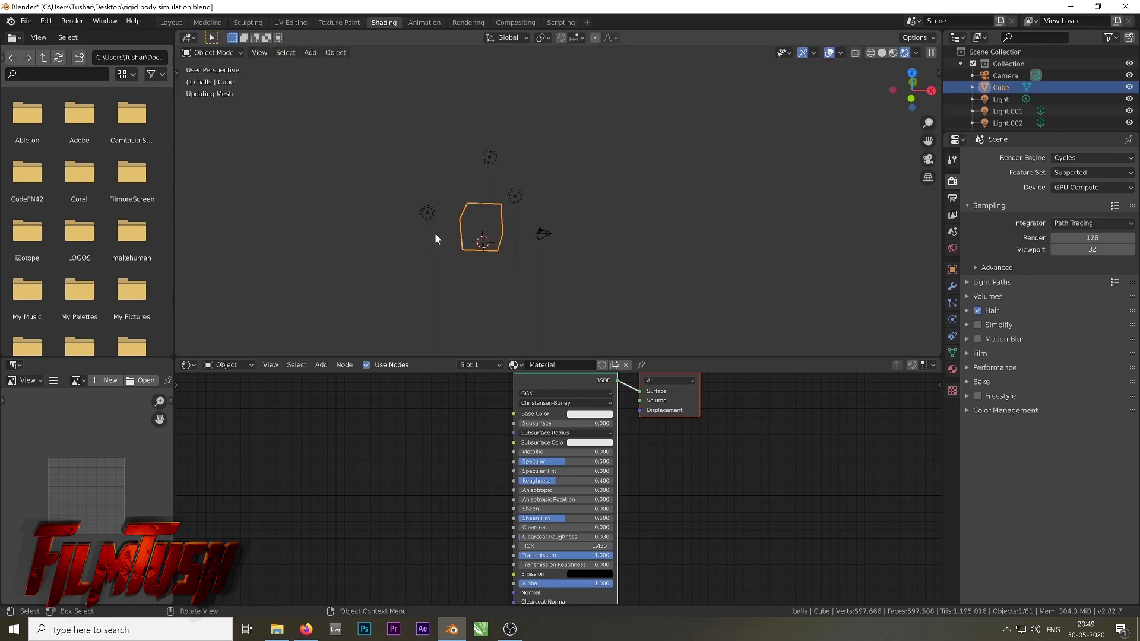
{"action": "scroll", "coordinate": [465, 250], "scroll_direction": "up", "scroll_amount": 2}
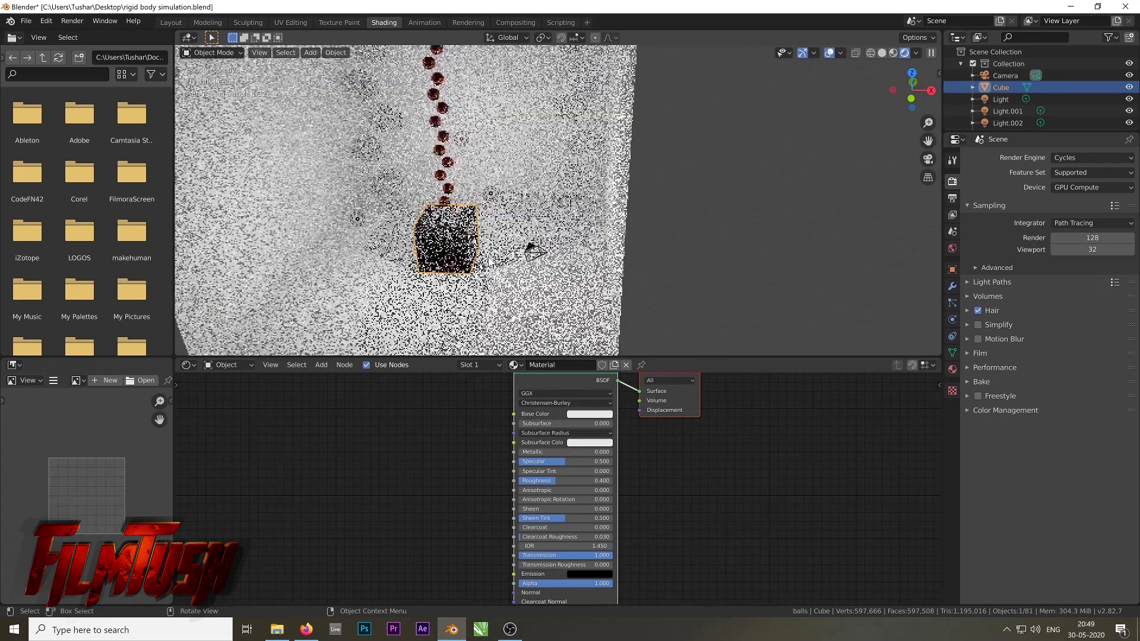
{"action": "middle_click_drag", "start_coordinate": [465, 249], "coordinate": [458, 279]}
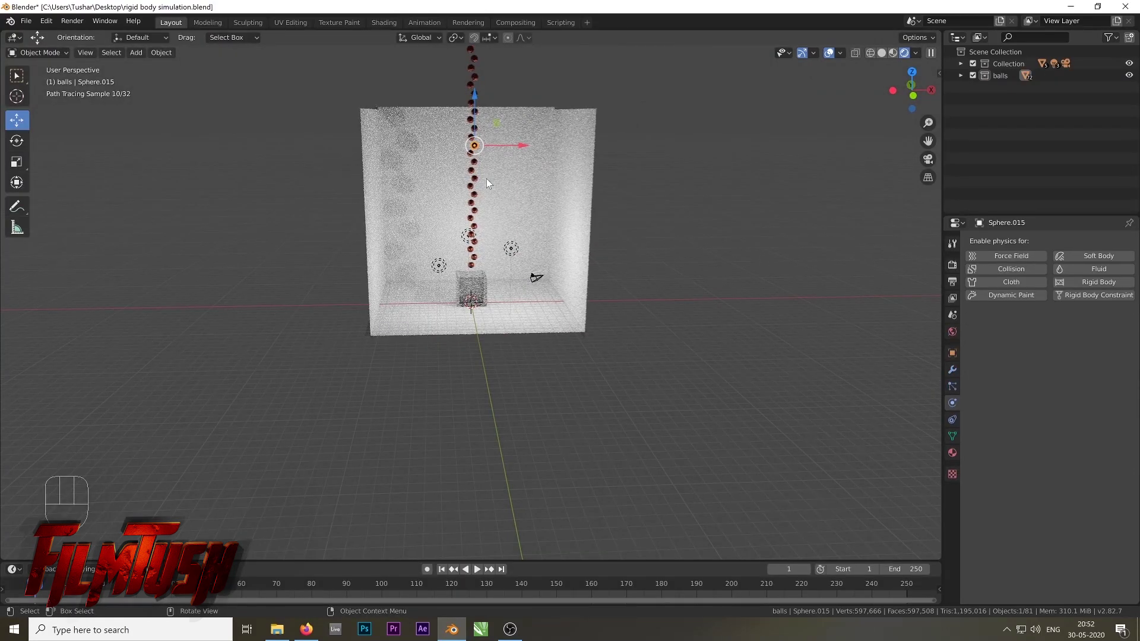
Add rigid body physics to one ball high in the column and set its collision shape to Sphere
{"action": "left_click", "coordinate": [475, 76]}
{"action": "scroll", "coordinate": [479, 69], "scroll_direction": "up", "scroll_amount": 1}
{"action": "scroll", "coordinate": [481, 70], "scroll_direction": "up", "scroll_amount": 1}
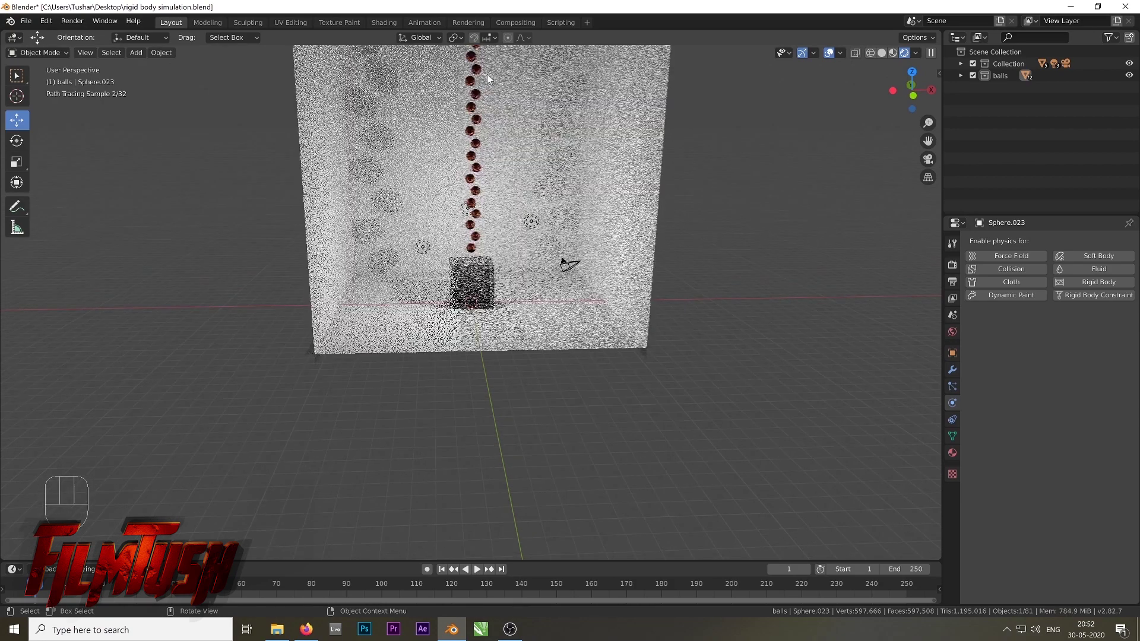
{"action": "middle_click_drag", "start_coordinate": [495, 85], "coordinate": [474, 216], "text": "shift"}
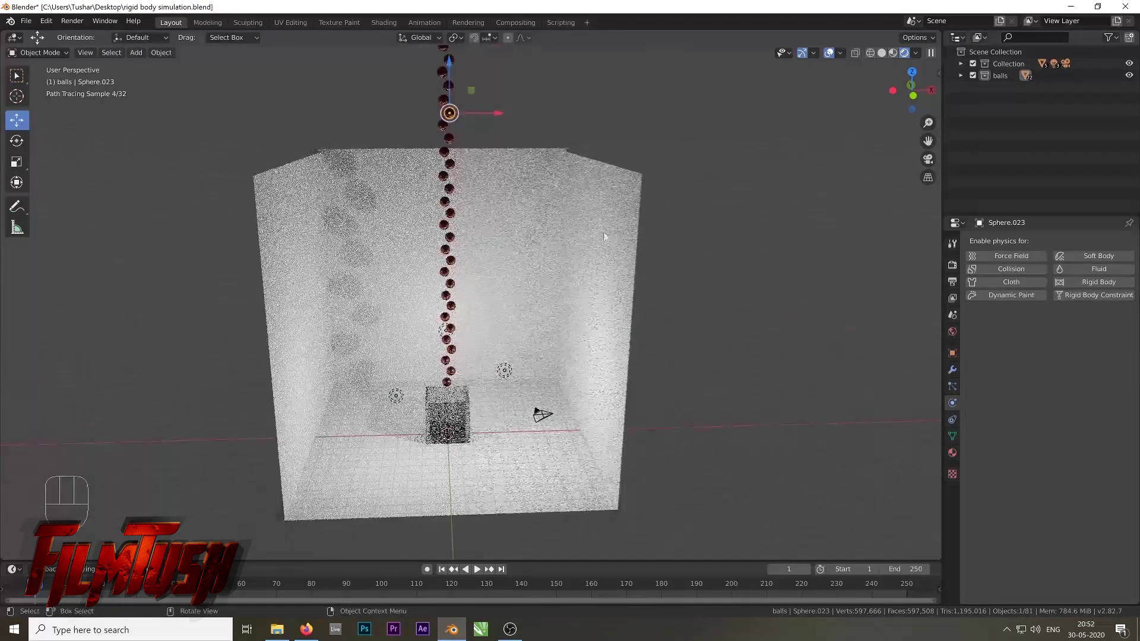
{"action": "left_click", "coordinate": [1105, 284]}
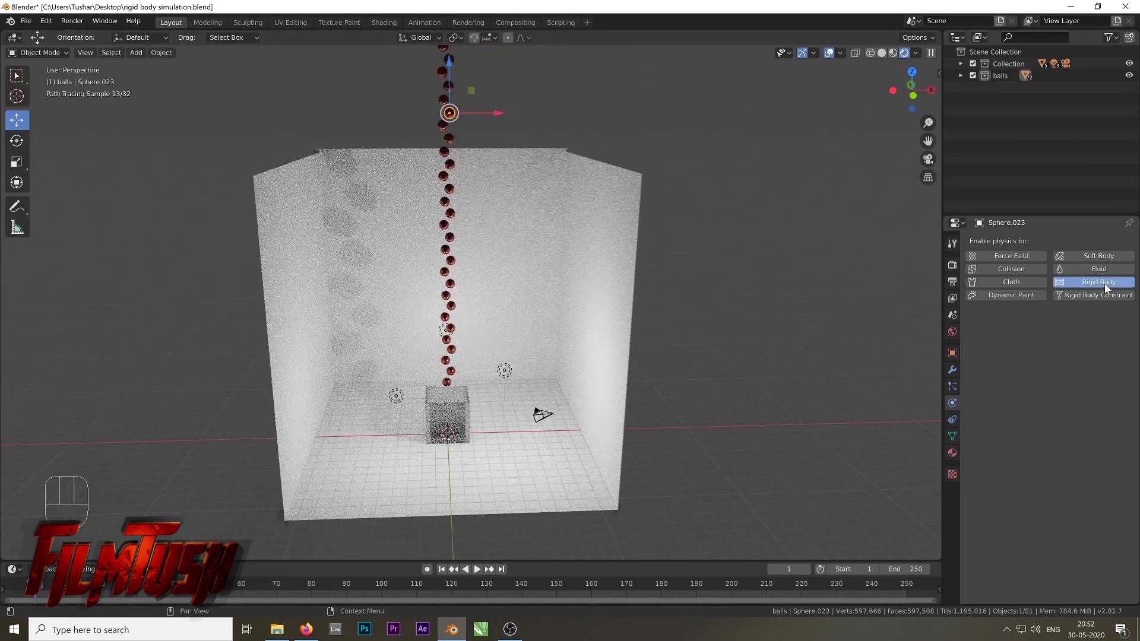
{"action": "left_click", "coordinate": [1065, 431]}
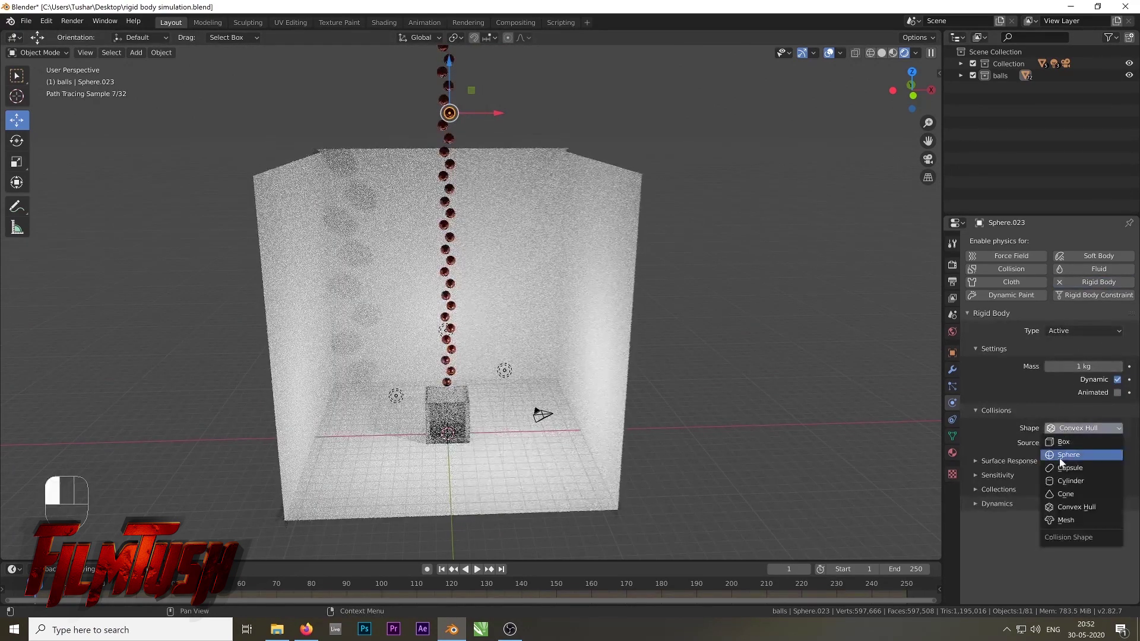
{"action": "left_click", "coordinate": [1068, 455]}
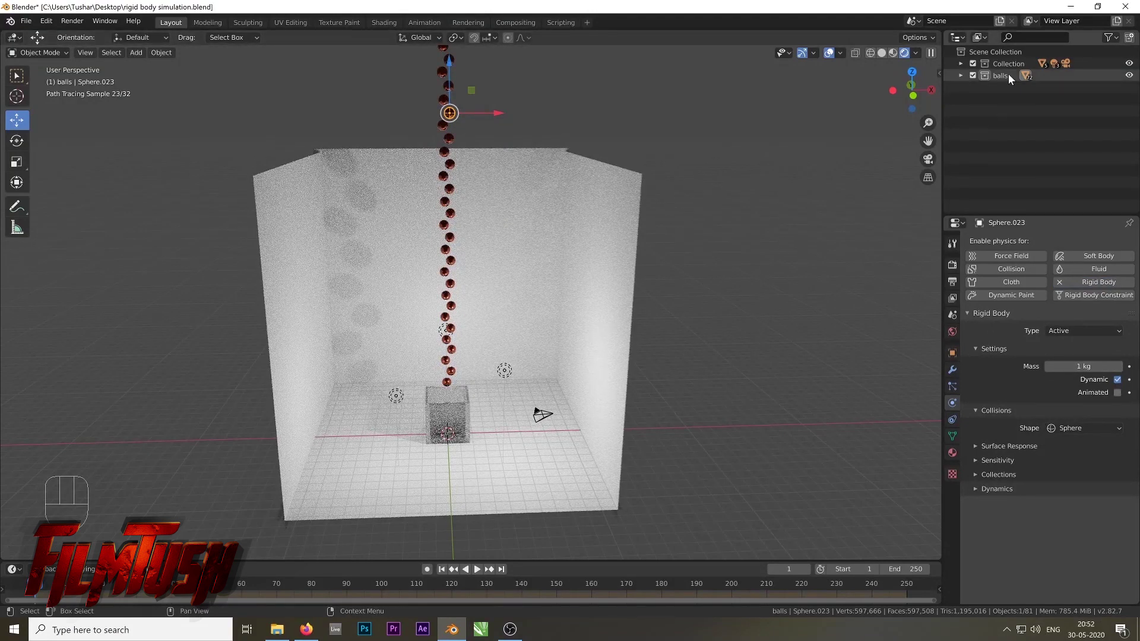
Select all objects in the balls collection and expand it to check that every sphere is included
{"action": "right_click", "coordinate": [1054, 74]}
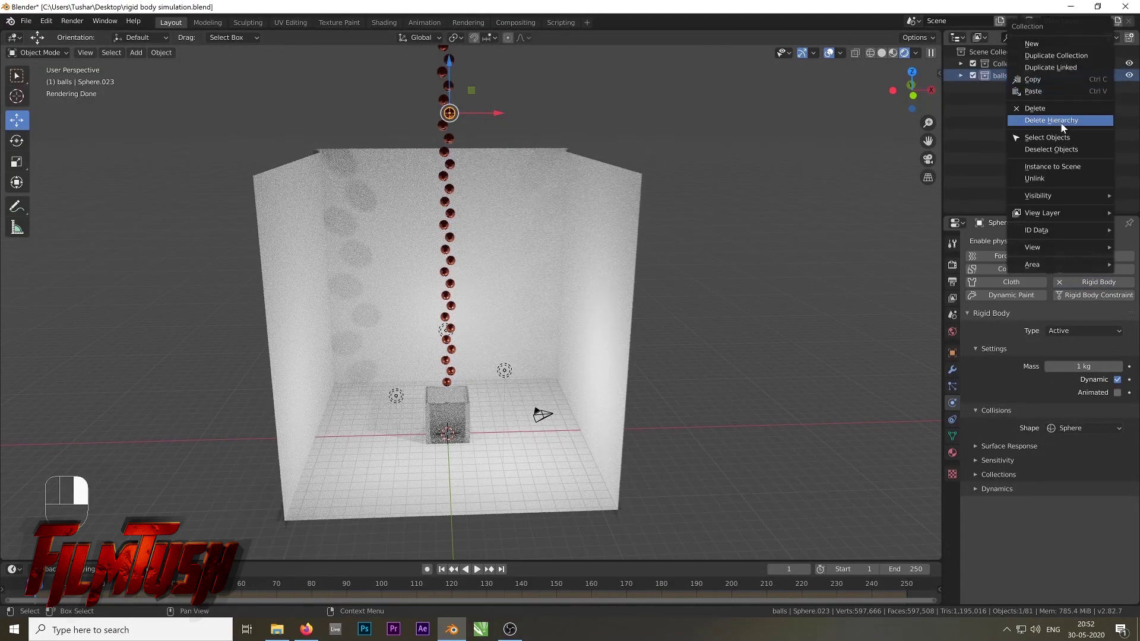
{"action": "left_click", "coordinate": [1059, 137]}
{"action": "left_click", "coordinate": [962, 76]}
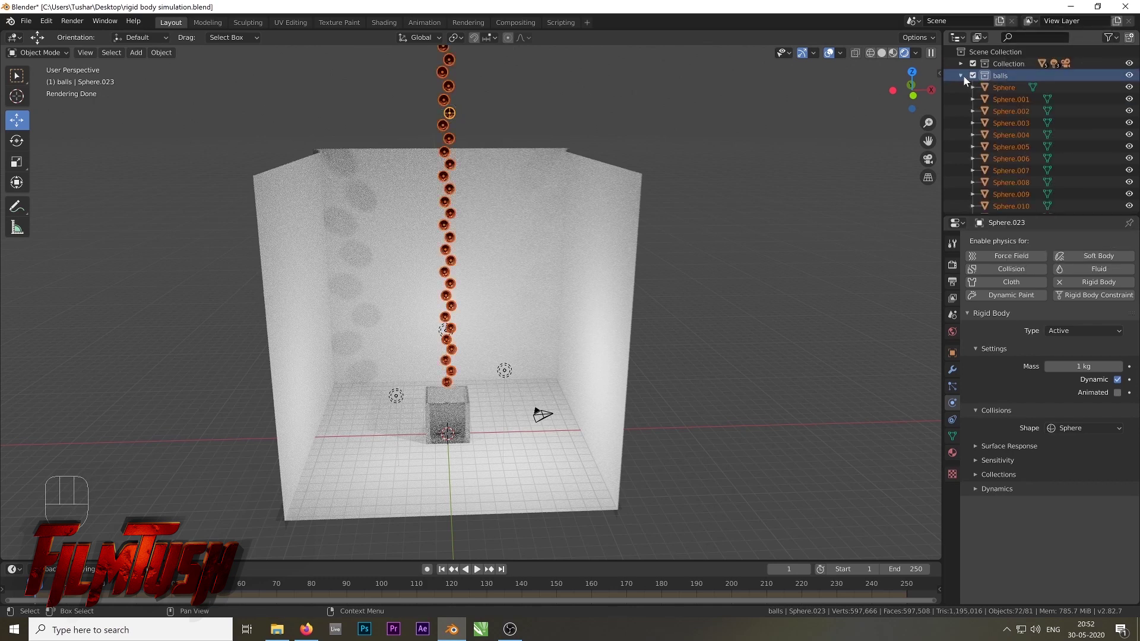
{"action": "scroll", "coordinate": [995, 120], "scroll_direction": "down", "scroll_amount": 5}
{"action": "scroll", "coordinate": [1002, 149], "scroll_direction": "down", "scroll_amount": 6}
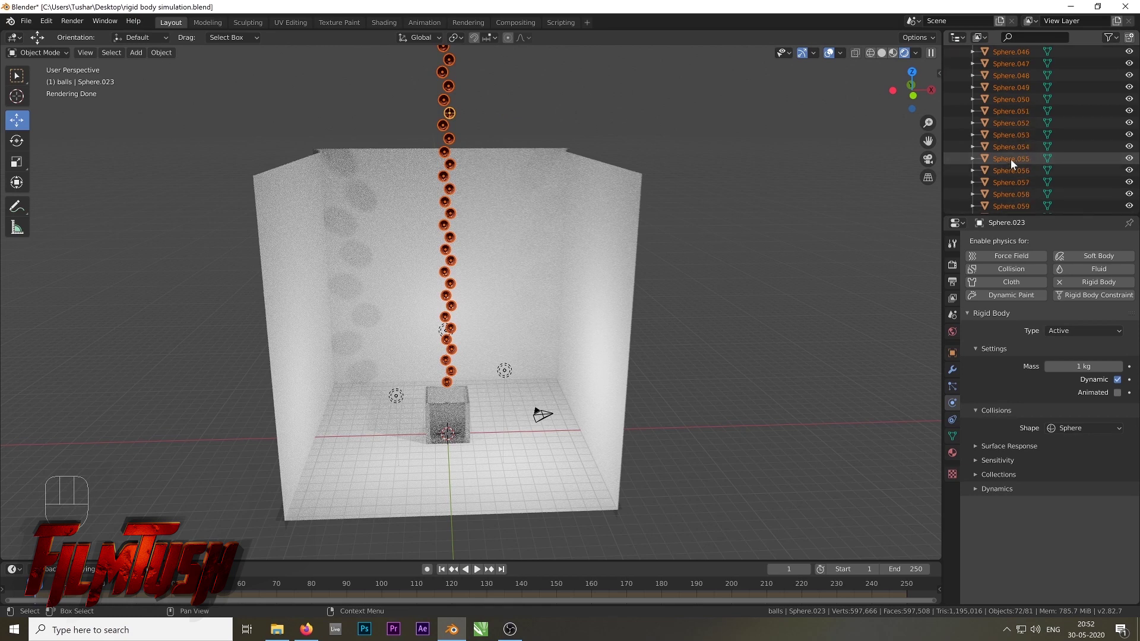
{"action": "scroll", "coordinate": [1015, 162], "scroll_direction": "down", "scroll_amount": 7}
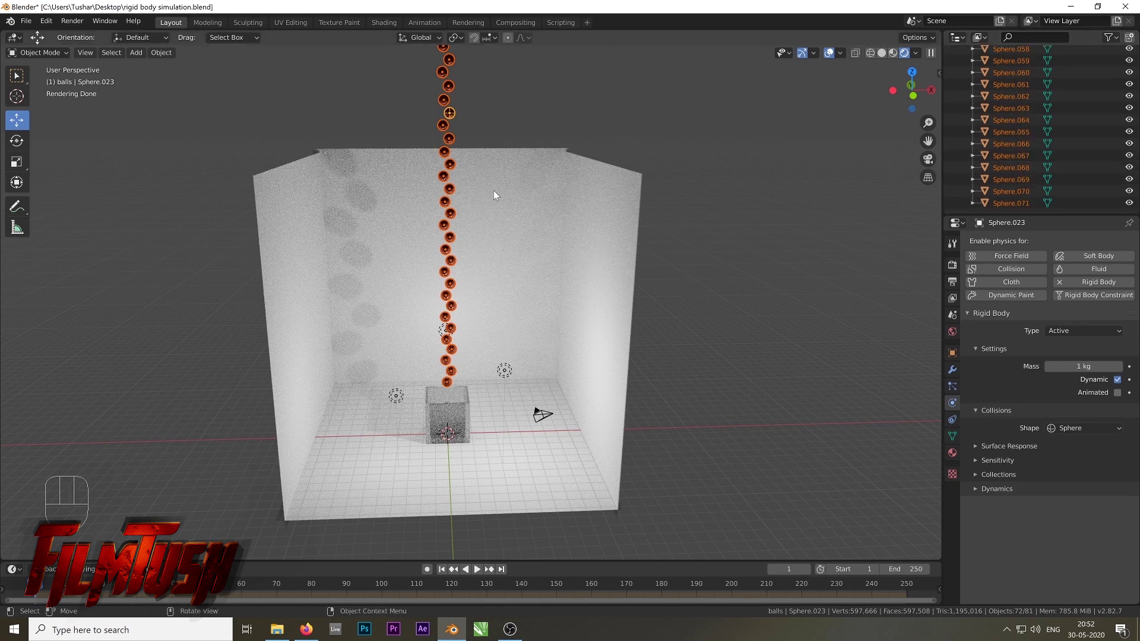
Copy the active ball's rigid body settings to all selected balls with Copy Rigid Body Settings
{"action": "key", "text": "F3"}
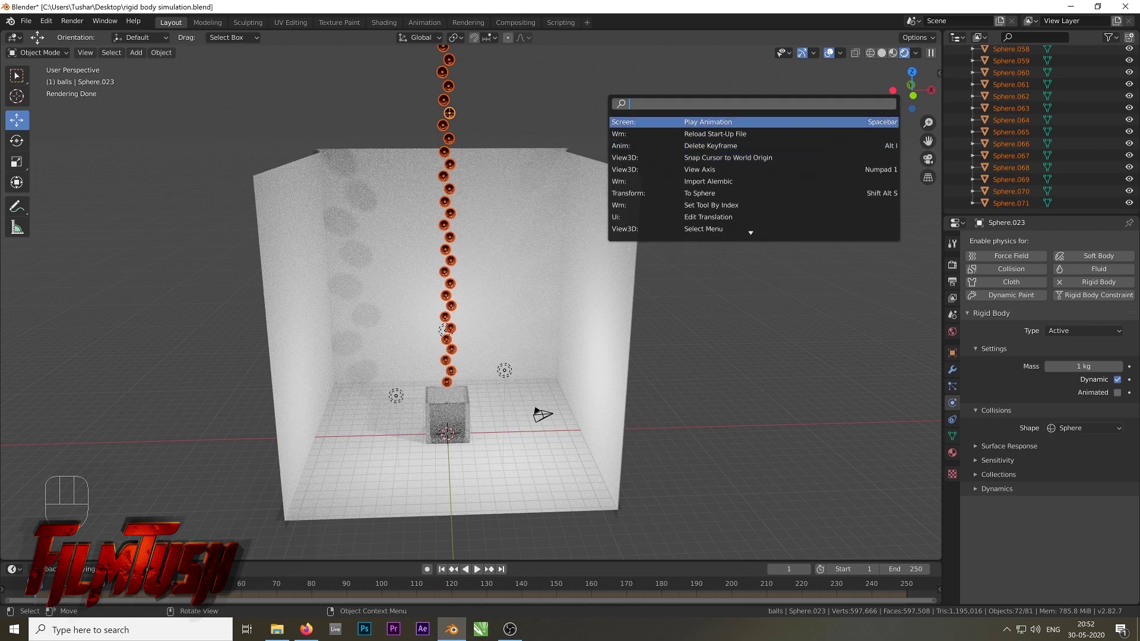
{"action": "type", "text": "copy"}
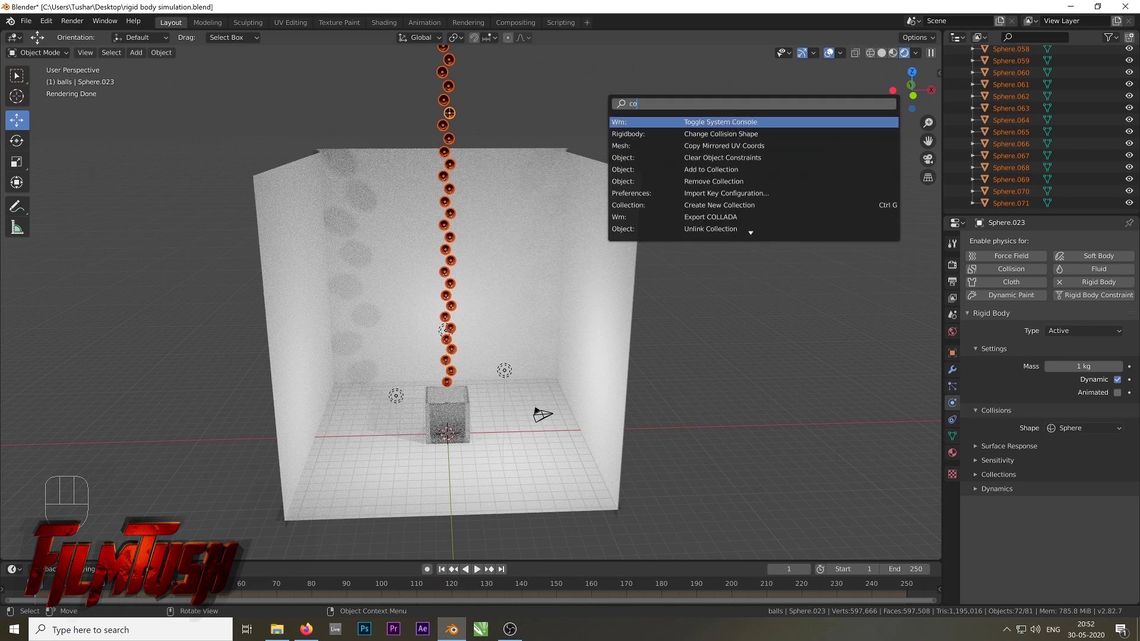
{"action": "key", "text": "Down"}
{"action": "key", "text": "Down"}
{"action": "key", "text": "Down"}
{"action": "key", "text": "Down"}
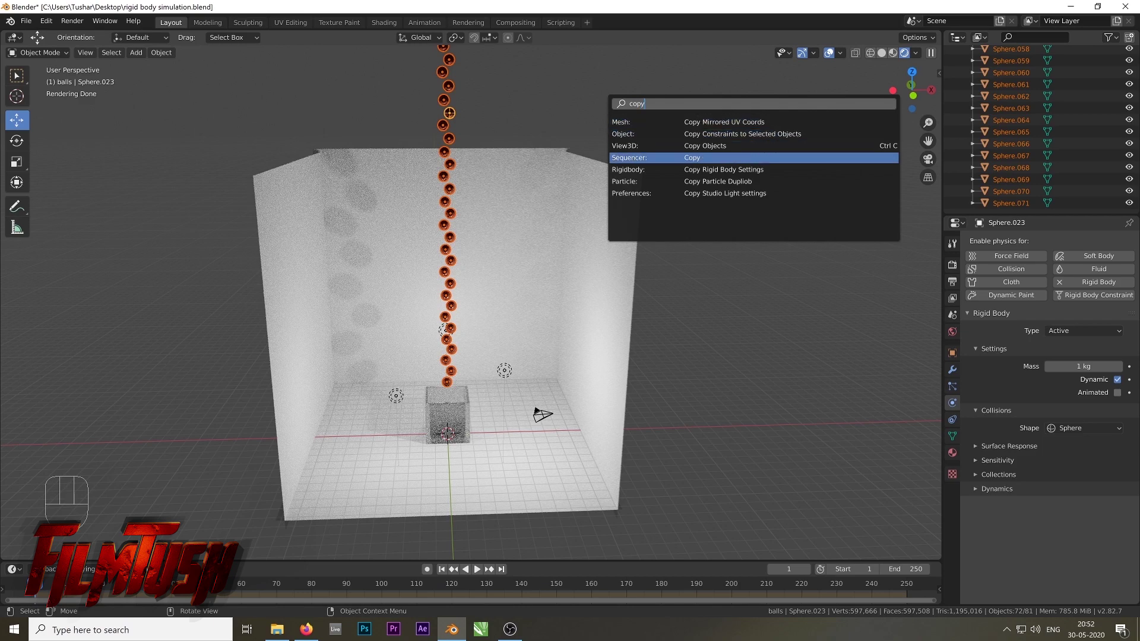
{"action": "left_click", "coordinate": [711, 170]}
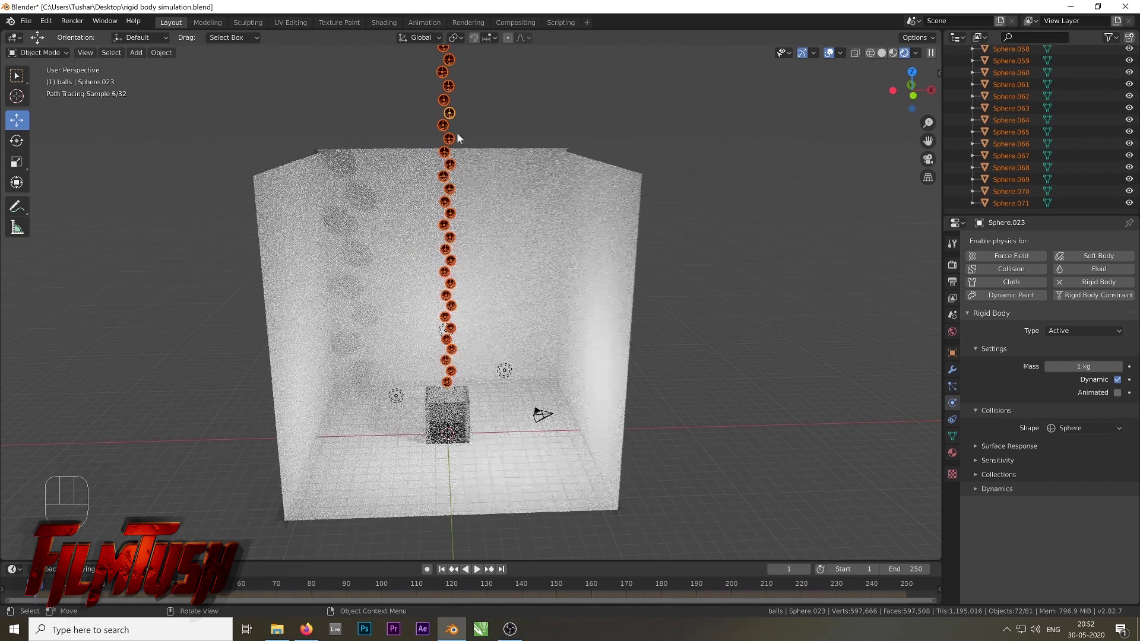
{"action": "left_click", "coordinate": [442, 570]}
Add rigid body physics to the open-top box with type Passive, collision shape Mesh and source Final
{"action": "left_click", "coordinate": [458, 409]}
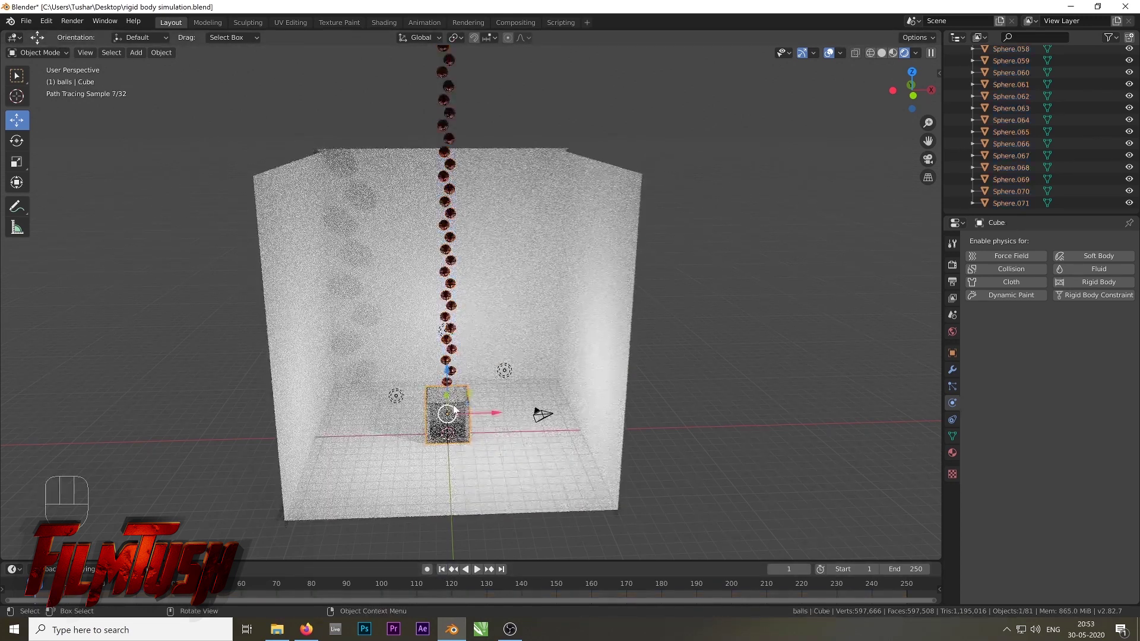
{"action": "left_click", "coordinate": [1074, 283]}
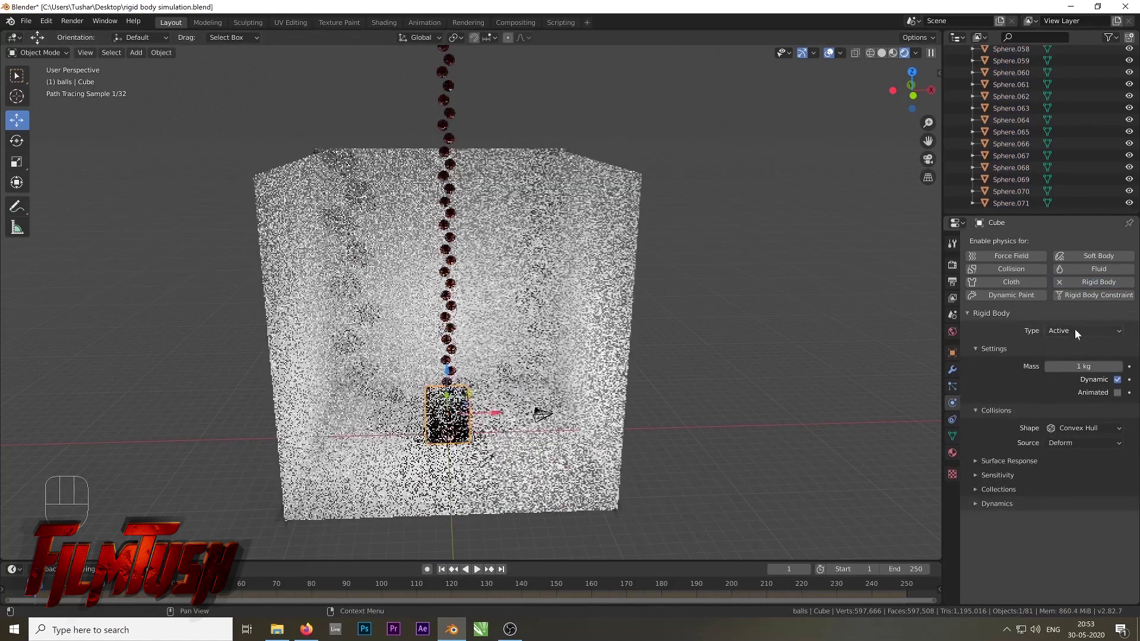
{"action": "left_click", "coordinate": [1074, 330]}
{"action": "left_click", "coordinate": [1069, 361]}
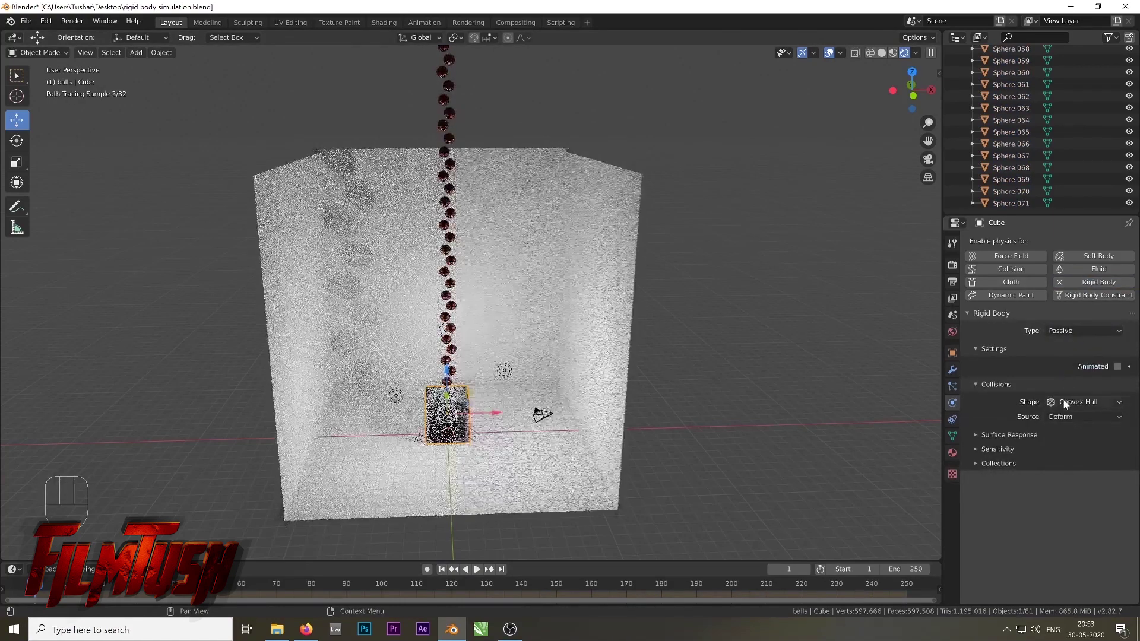
{"action": "left_click", "coordinate": [1065, 403]}
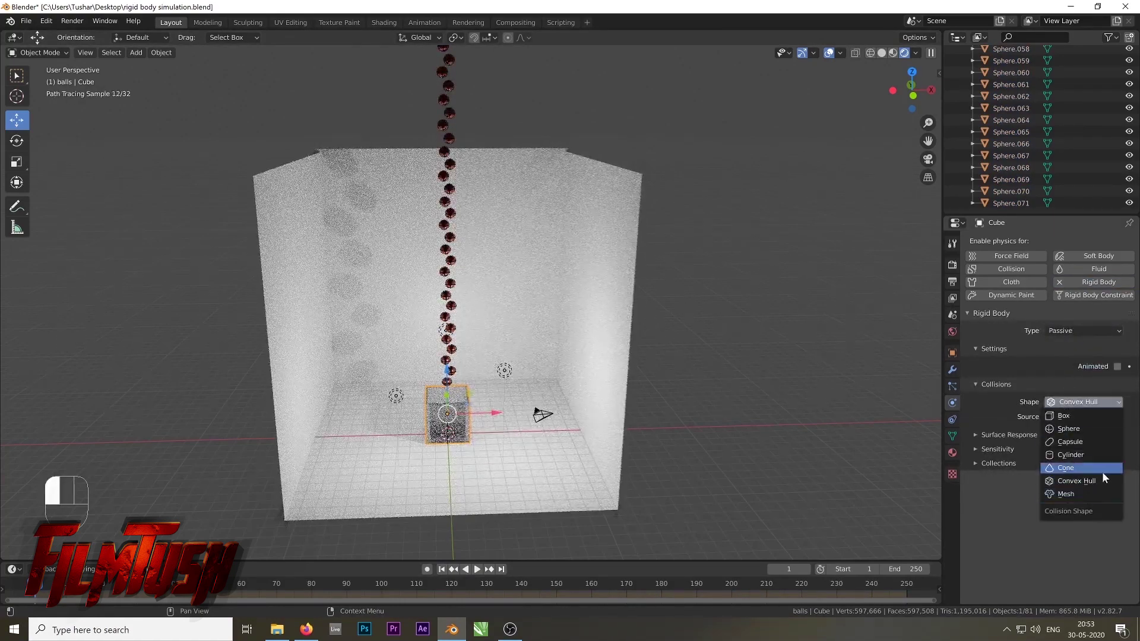
{"action": "left_click", "coordinate": [1082, 496]}
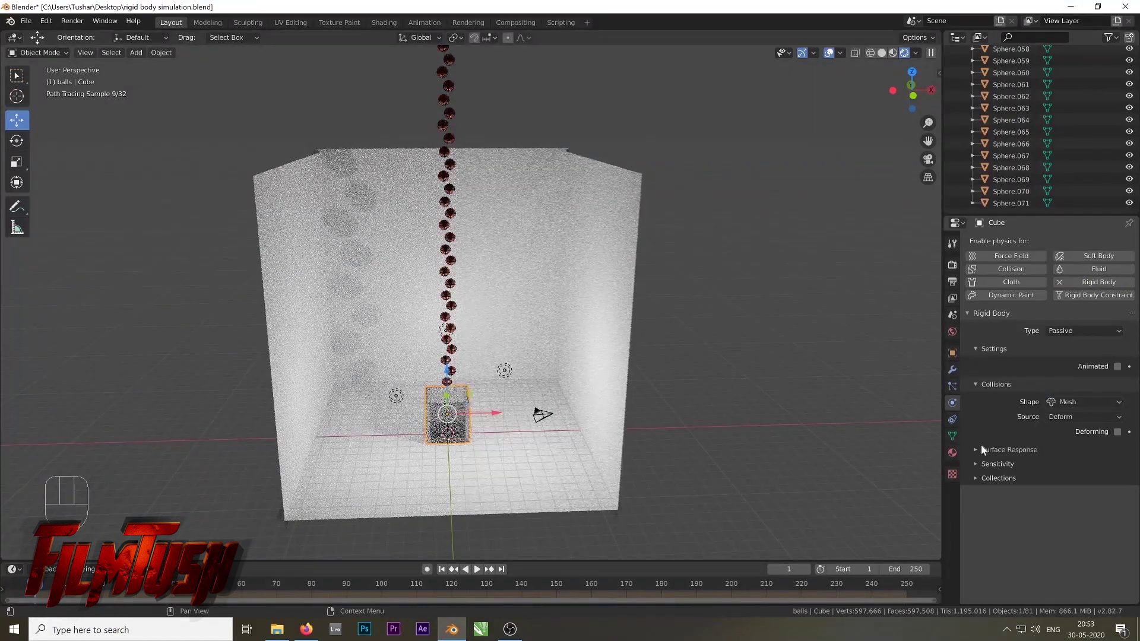
{"action": "left_click", "coordinate": [1070, 417]}
{"action": "left_click", "coordinate": [1062, 458]}
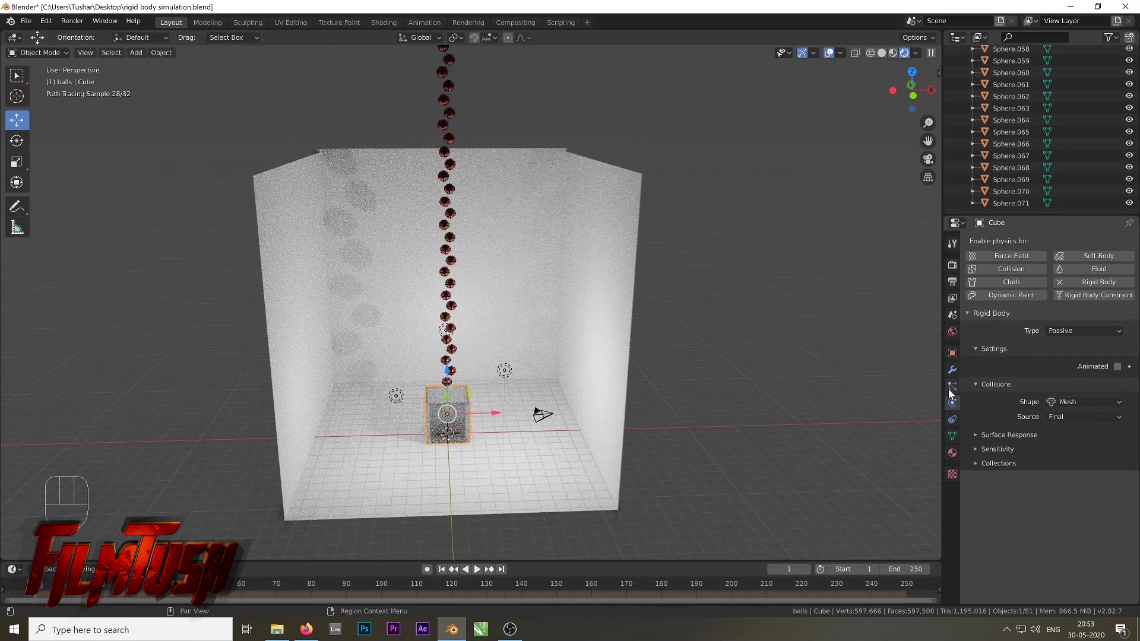
Add rigid body physics to the floor and the back wall of the room, setting both to Passive
{"action": "left_click", "coordinate": [550, 456]}
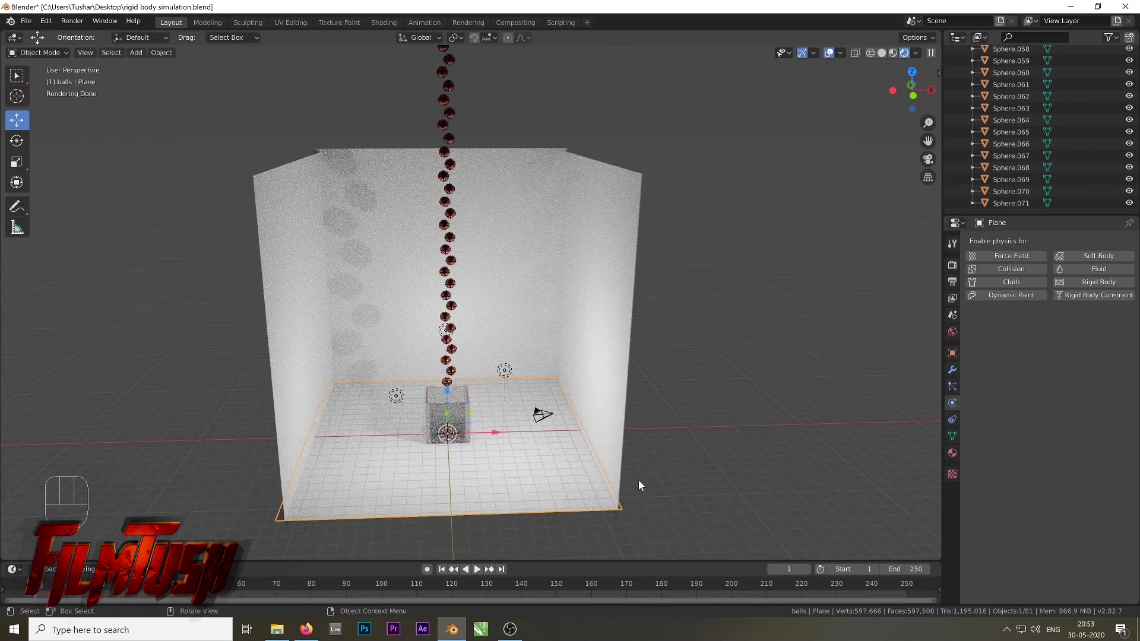
{"action": "left_click", "coordinate": [1088, 283]}
{"action": "left_click", "coordinate": [1060, 330]}
{"action": "left_click", "coordinate": [1060, 358]}
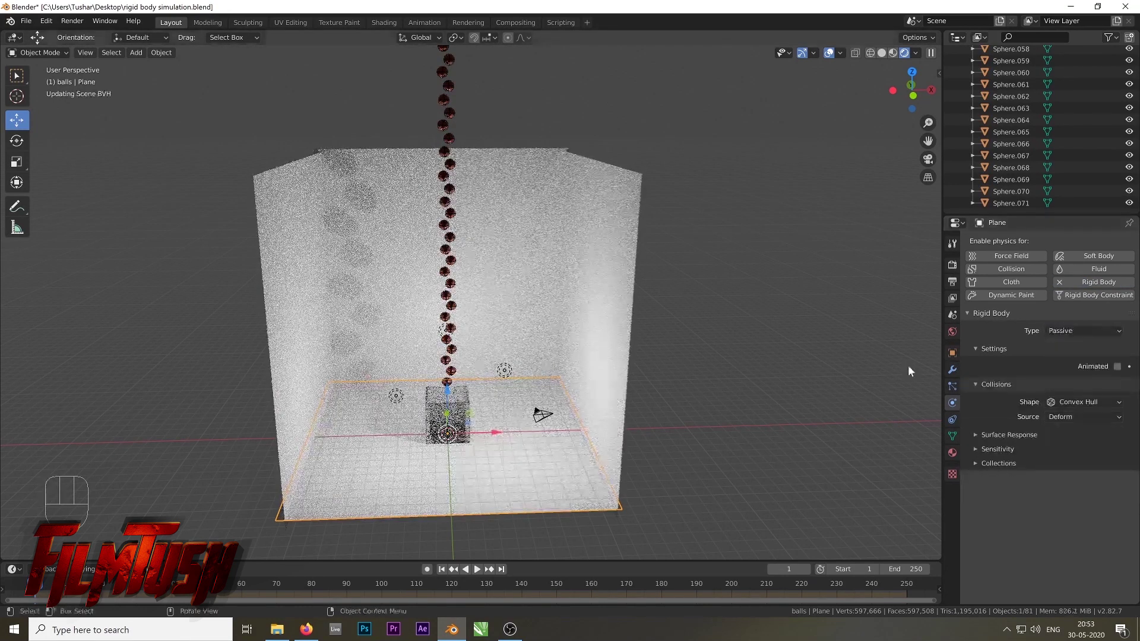
{"action": "left_click", "coordinate": [517, 254]}
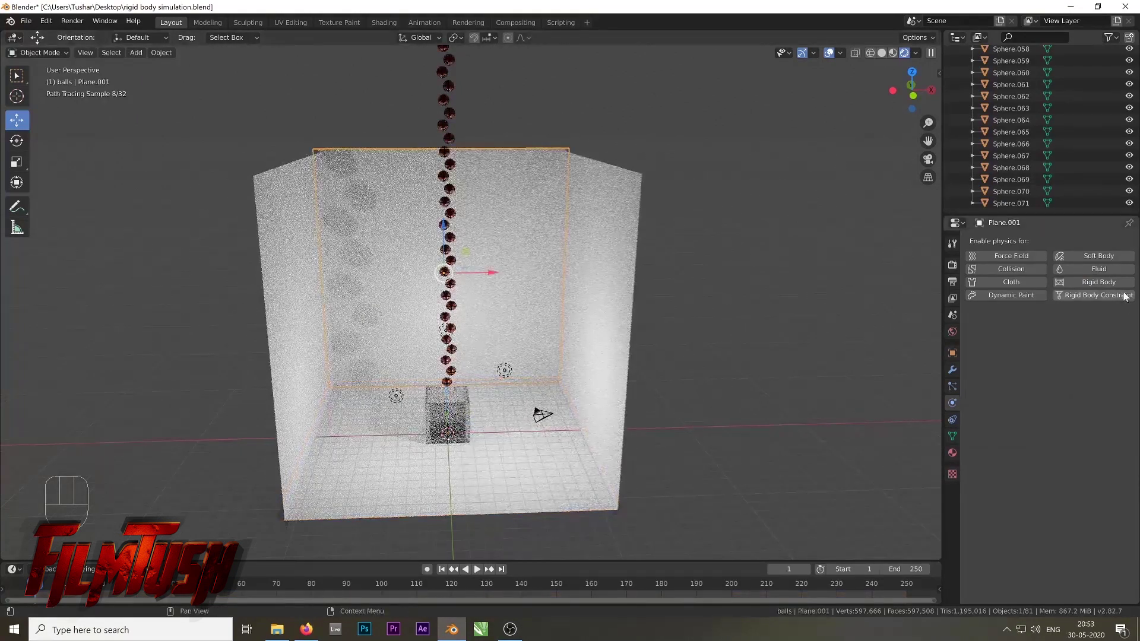
{"action": "left_click", "coordinate": [1098, 282]}
{"action": "left_click", "coordinate": [1084, 331]}
{"action": "left_click", "coordinate": [1060, 357]}
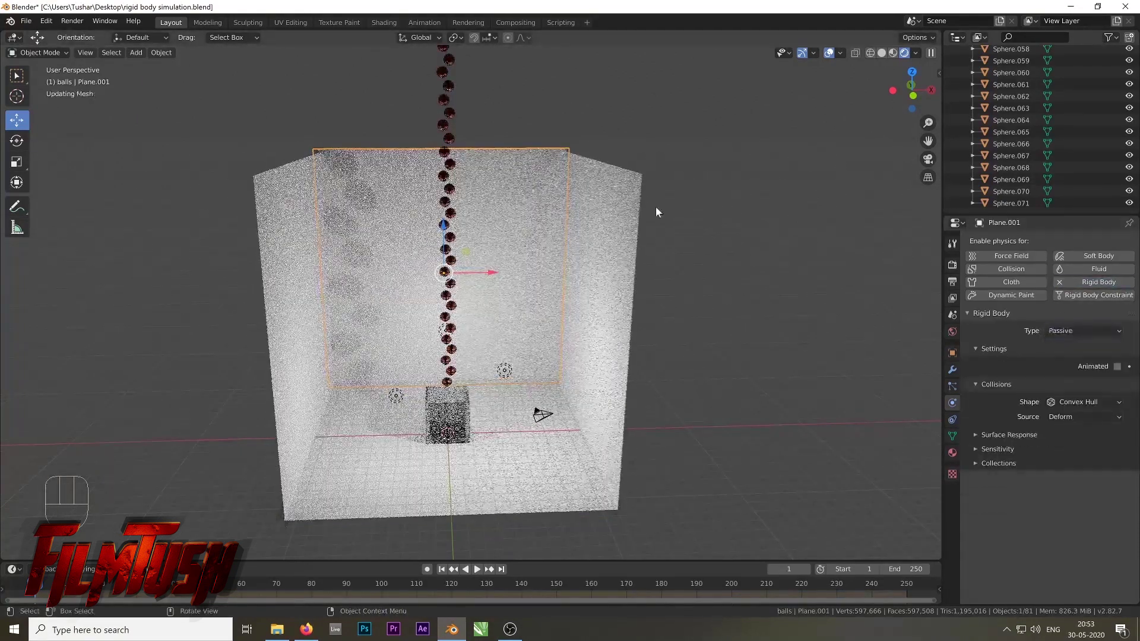
Add rigid body physics to both side walls of the room and set their type to Passive
{"action": "left_click", "coordinate": [604, 202]}
{"action": "left_click", "coordinate": [1086, 284]}
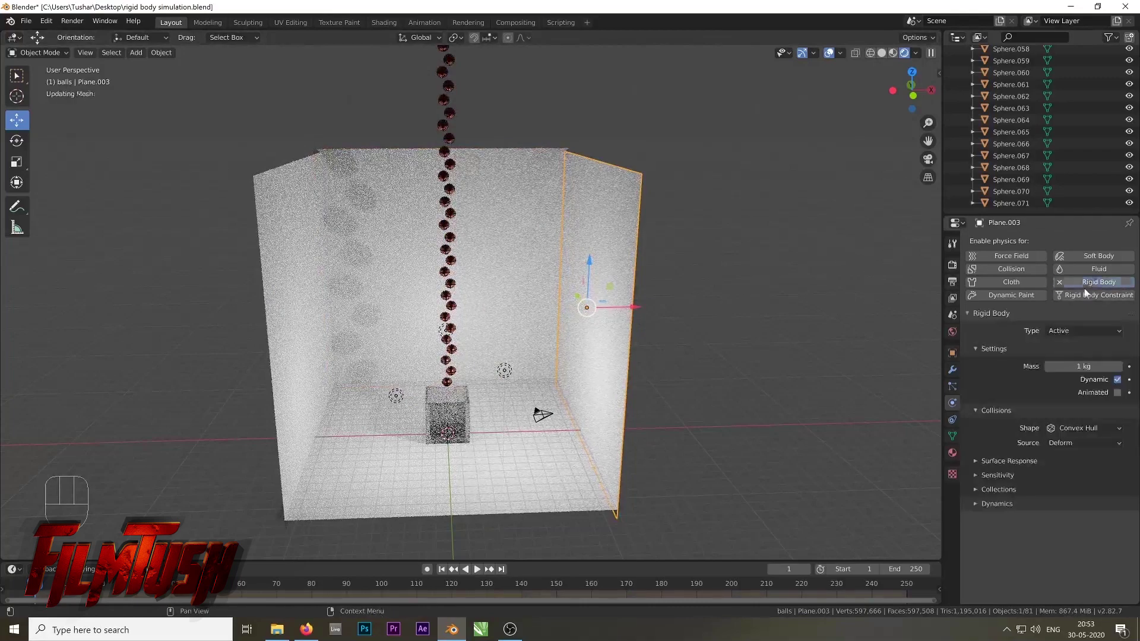
{"action": "left_click", "coordinate": [1084, 331]}
{"action": "left_click", "coordinate": [1060, 357]}
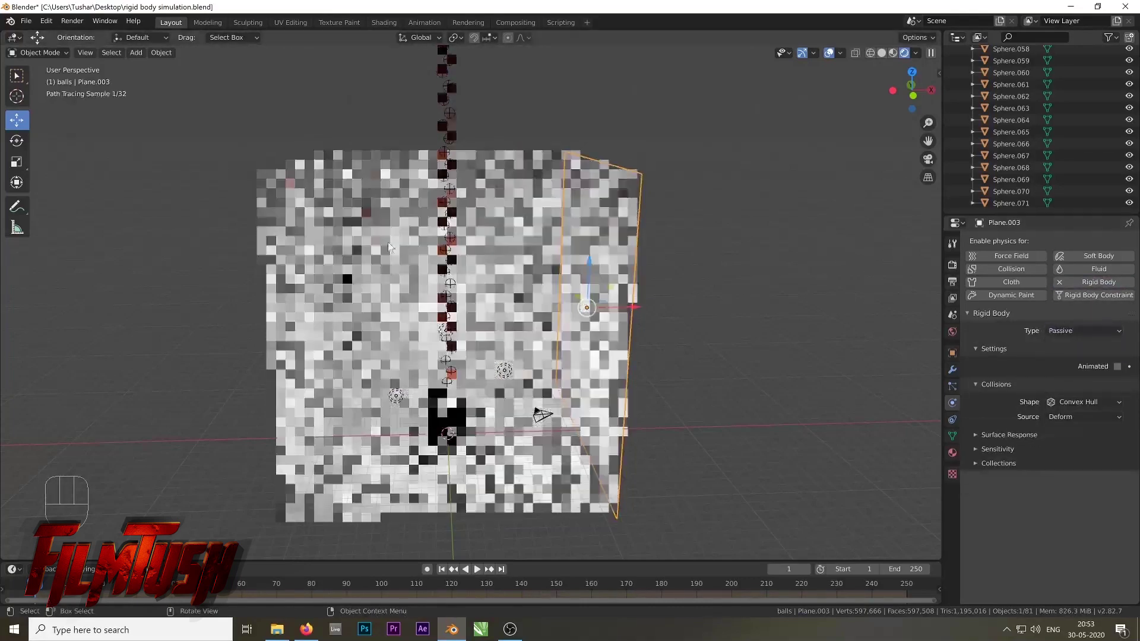
{"action": "left_click", "coordinate": [294, 249]}
{"action": "left_click", "coordinate": [1098, 282]}
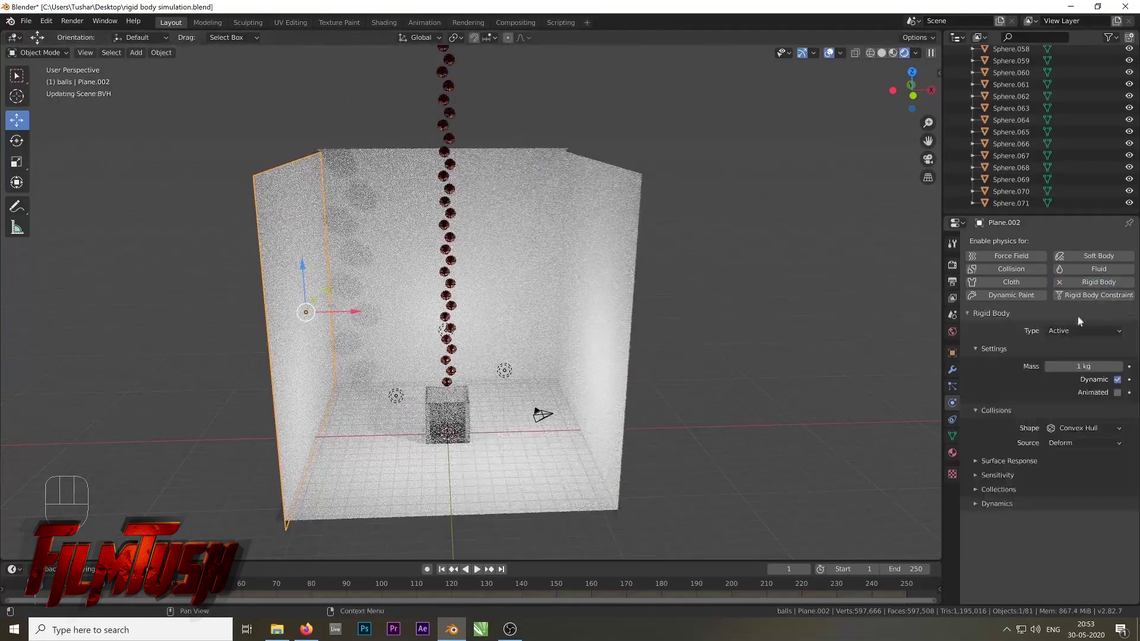
{"action": "left_click", "coordinate": [1074, 331]}
{"action": "left_click", "coordinate": [1059, 357]}
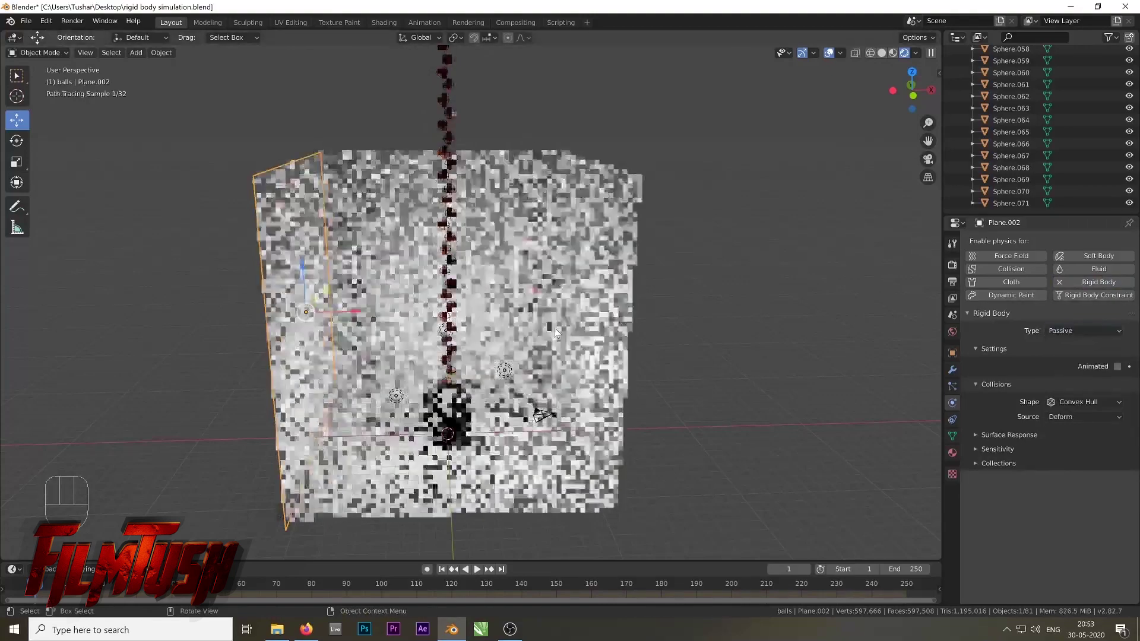
Play the simulation in solid shading and watch how the balls fall into the box
{"action": "scroll", "coordinate": [496, 380], "scroll_direction": "up", "scroll_amount": 3}
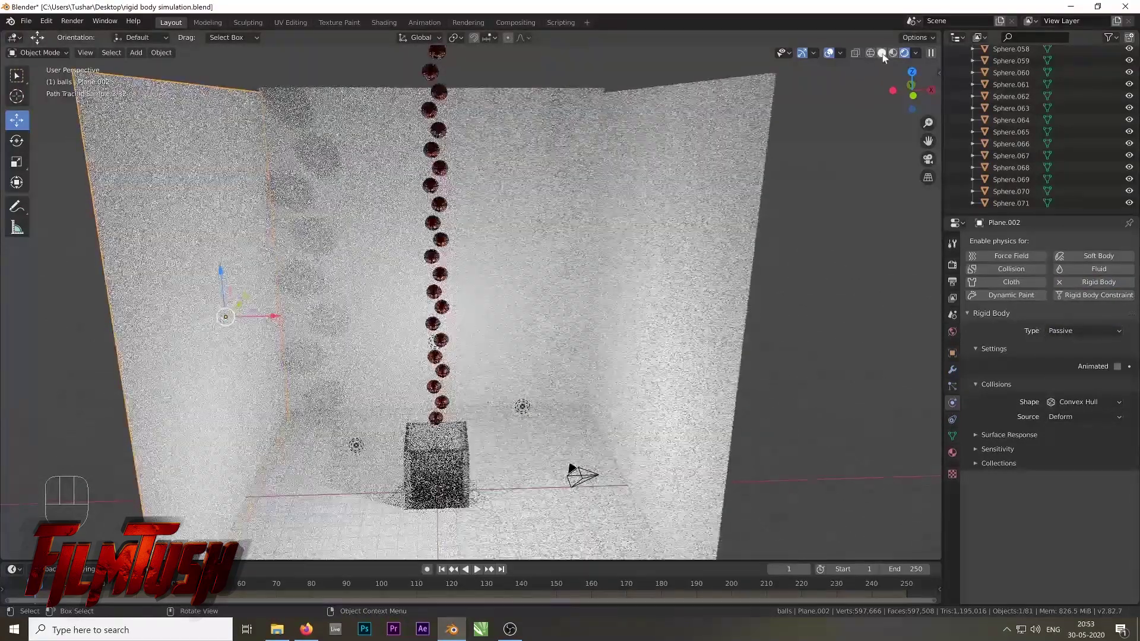
{"action": "left_click", "coordinate": [882, 52]}
{"action": "scroll", "coordinate": [472, 257], "scroll_direction": "down", "scroll_amount": 5}
{"action": "key", "text": "space"}
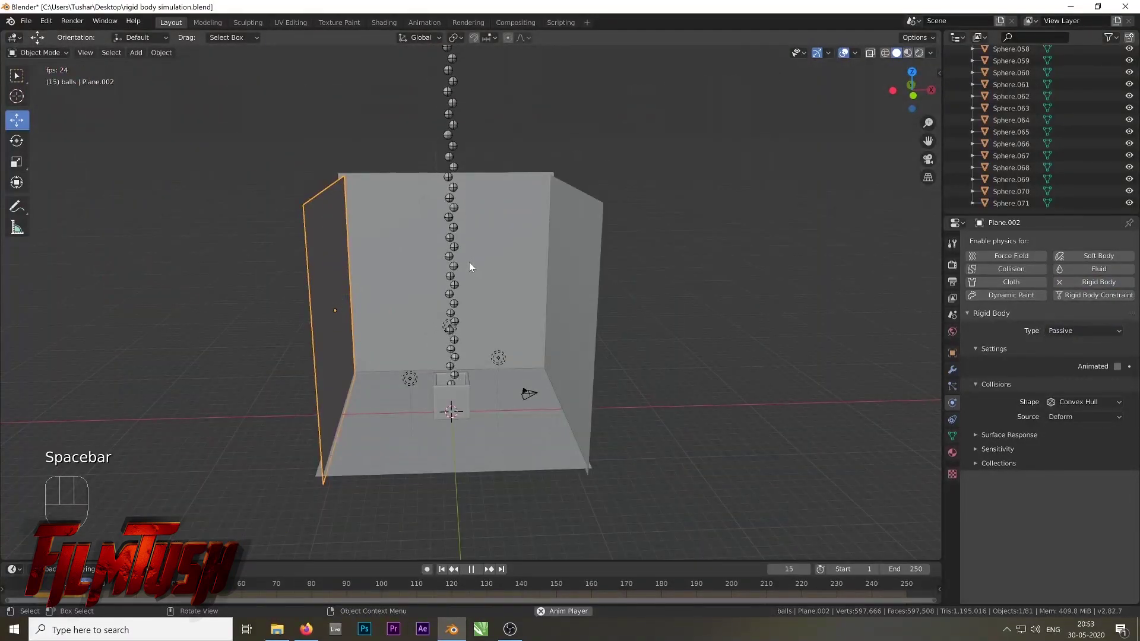
{"action": "middle_click_drag", "start_coordinate": [469, 289], "coordinate": [490, 319]}
{"action": "scroll", "coordinate": [471, 366], "scroll_direction": "up", "scroll_amount": 3}
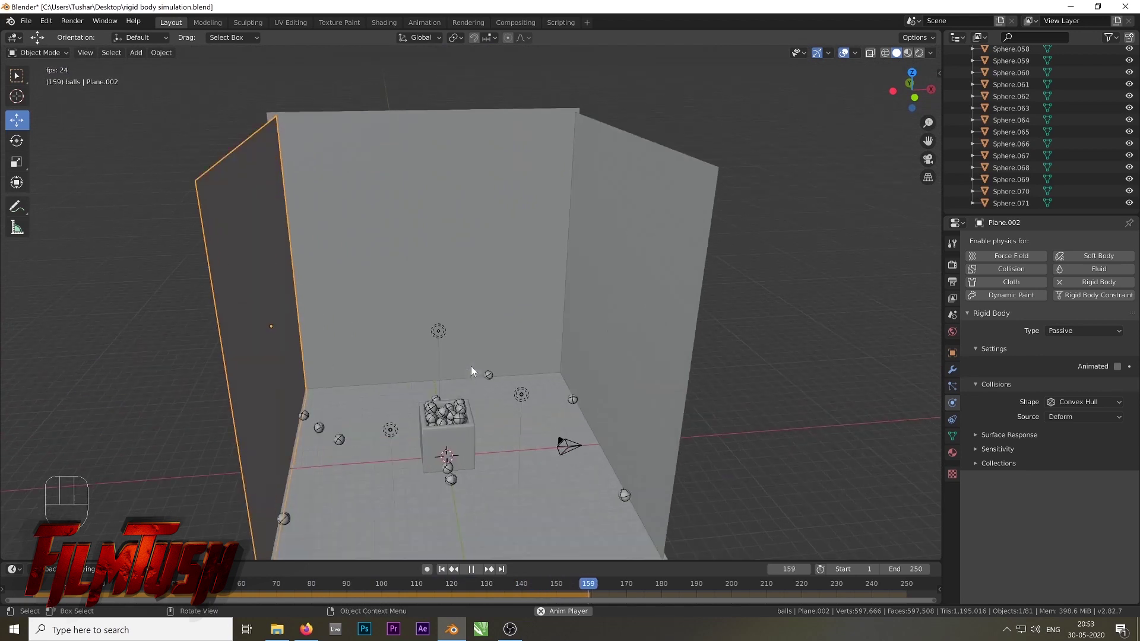
{"action": "key", "text": "space"}
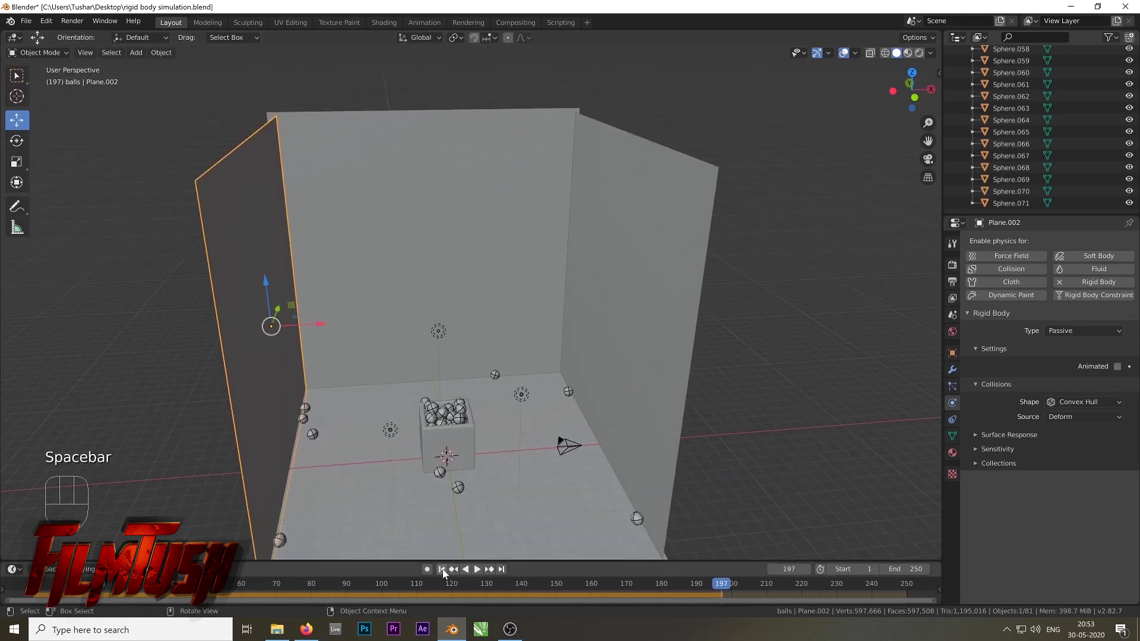
Replay the simulation from the first frame, return to frame 1, and save the file
{"action": "left_click", "coordinate": [442, 569]}
{"action": "key", "text": "space"}
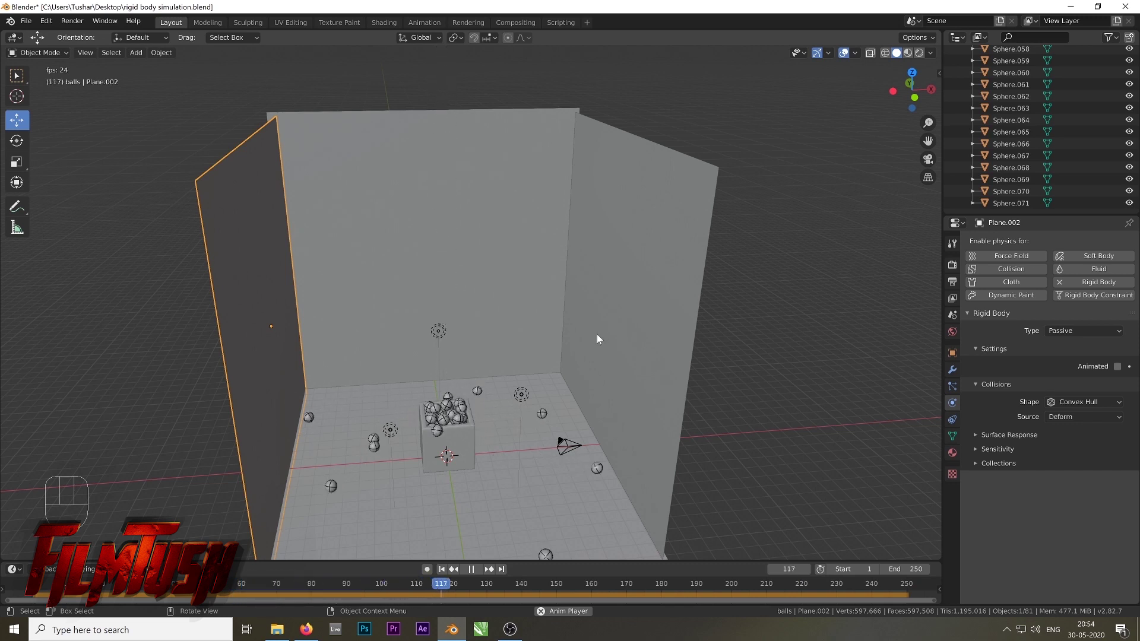
{"action": "key", "text": "space"}
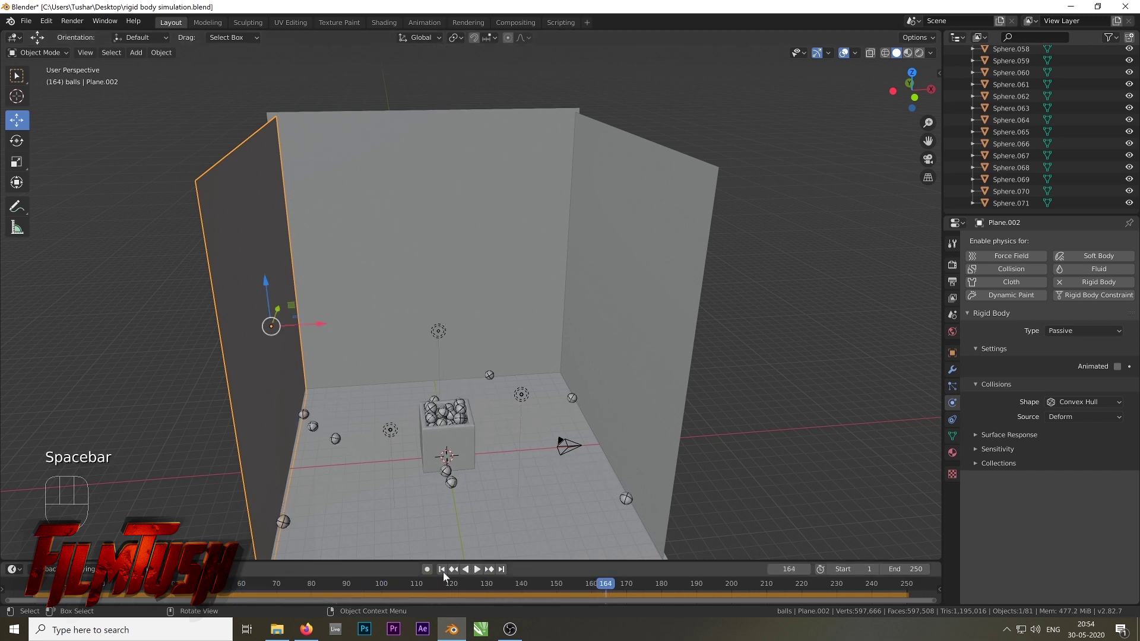
{"action": "left_click", "coordinate": [443, 568]}
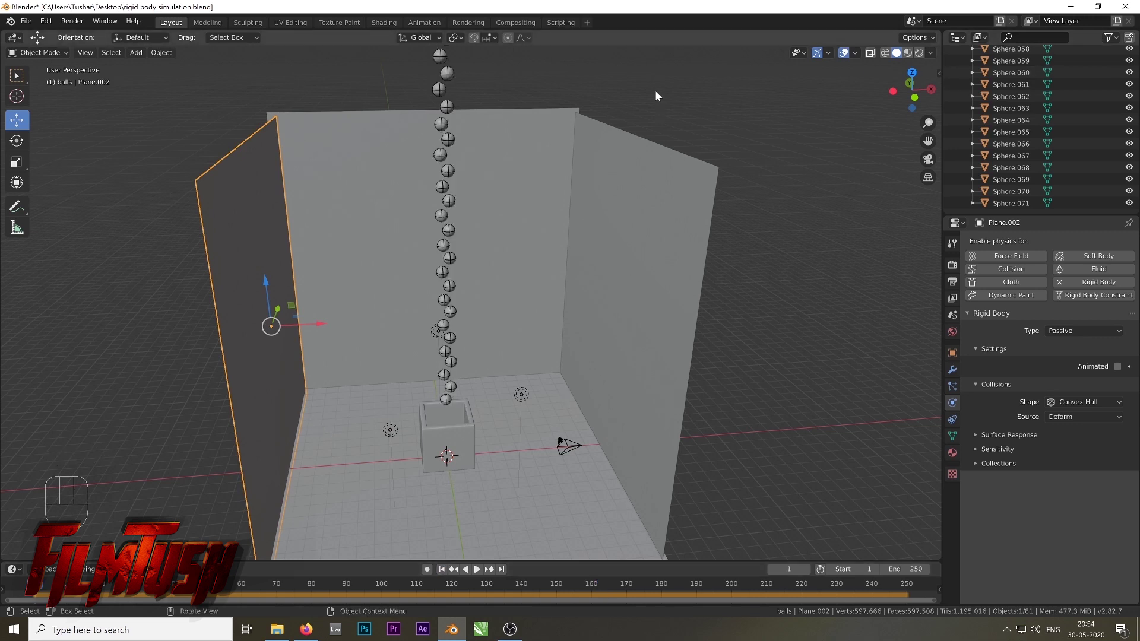
{"action": "left_click", "coordinate": [26, 21]}
{"action": "left_click", "coordinate": [49, 98]}
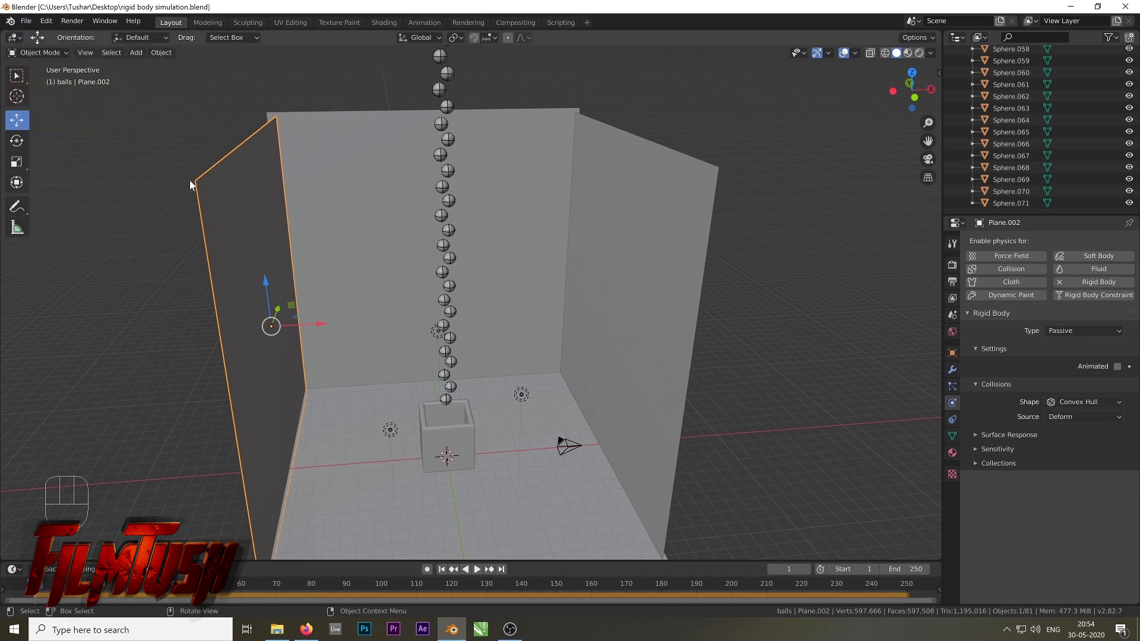
Bake the Rigid Body World cache of the scene for frames 1 to 250
{"action": "scroll", "coordinate": [487, 441], "scroll_direction": "up", "scroll_amount": 3}
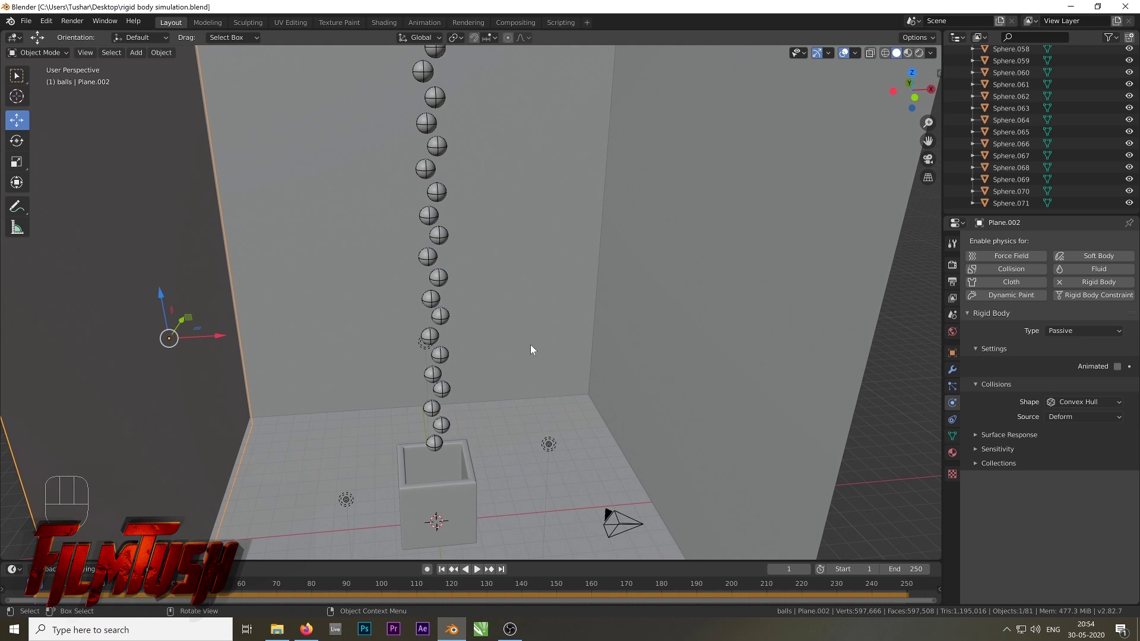
{"action": "middle_click_drag", "start_coordinate": [532, 339], "coordinate": [516, 236], "text": "shift"}
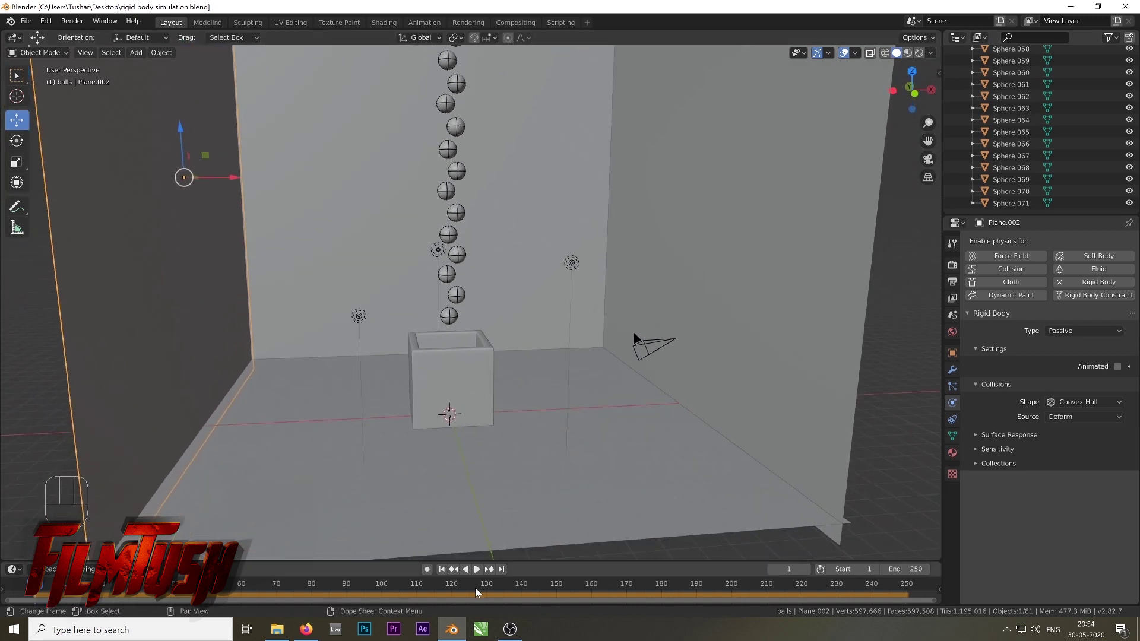
{"action": "left_click", "coordinate": [952, 315]}
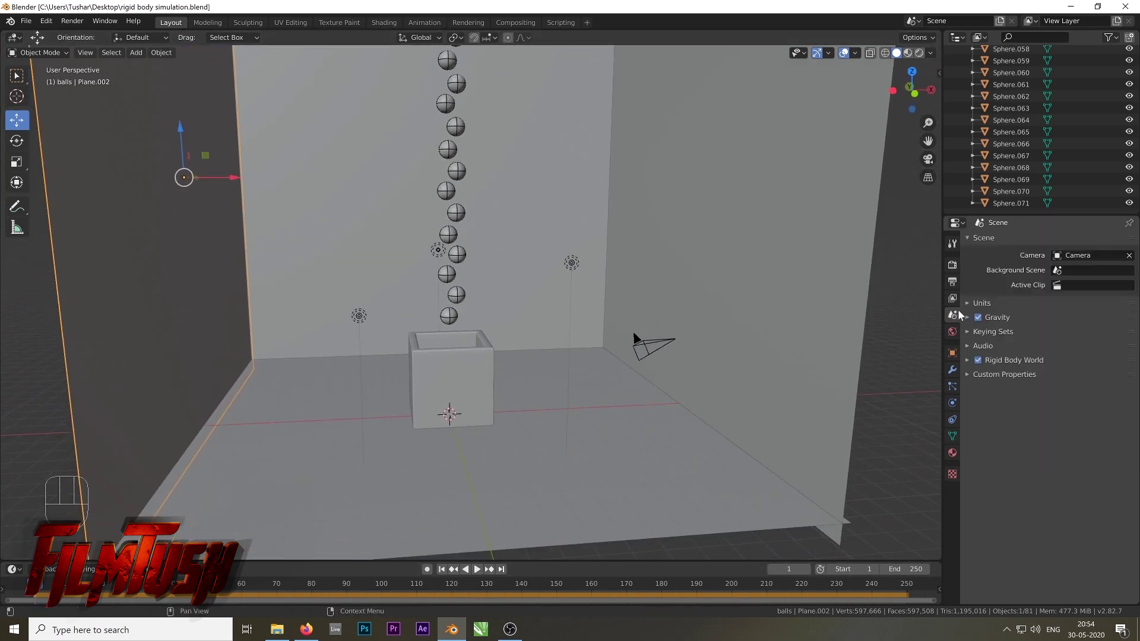
{"action": "left_click", "coordinate": [967, 361]}
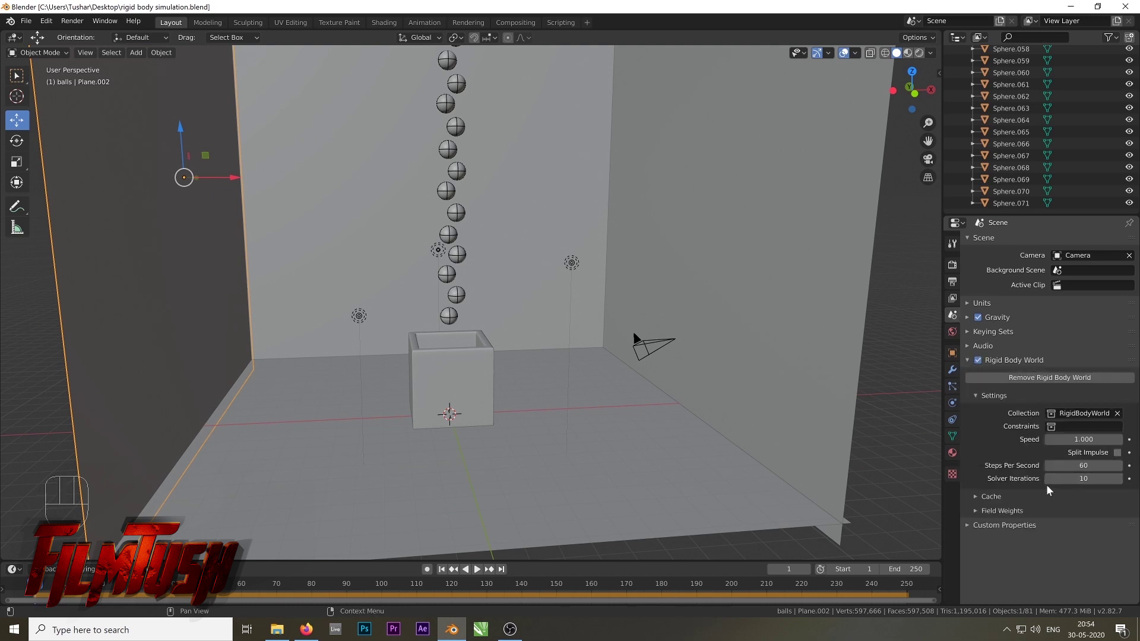
{"action": "left_click", "coordinate": [974, 497]}
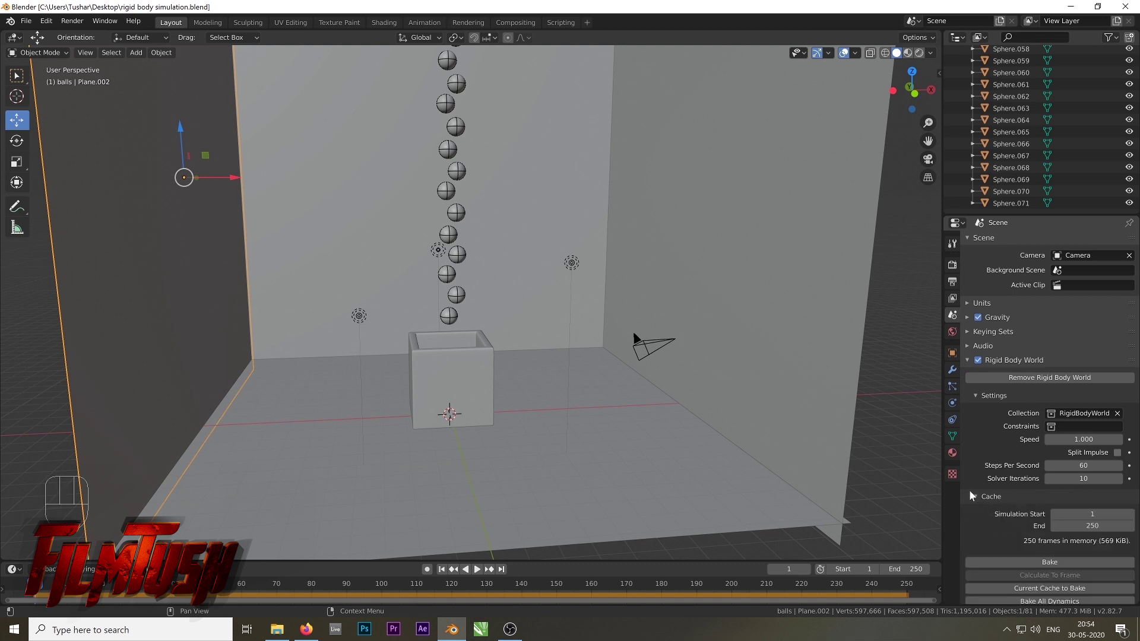
{"action": "scroll", "coordinate": [1062, 564], "scroll_direction": "down", "scroll_amount": 2}
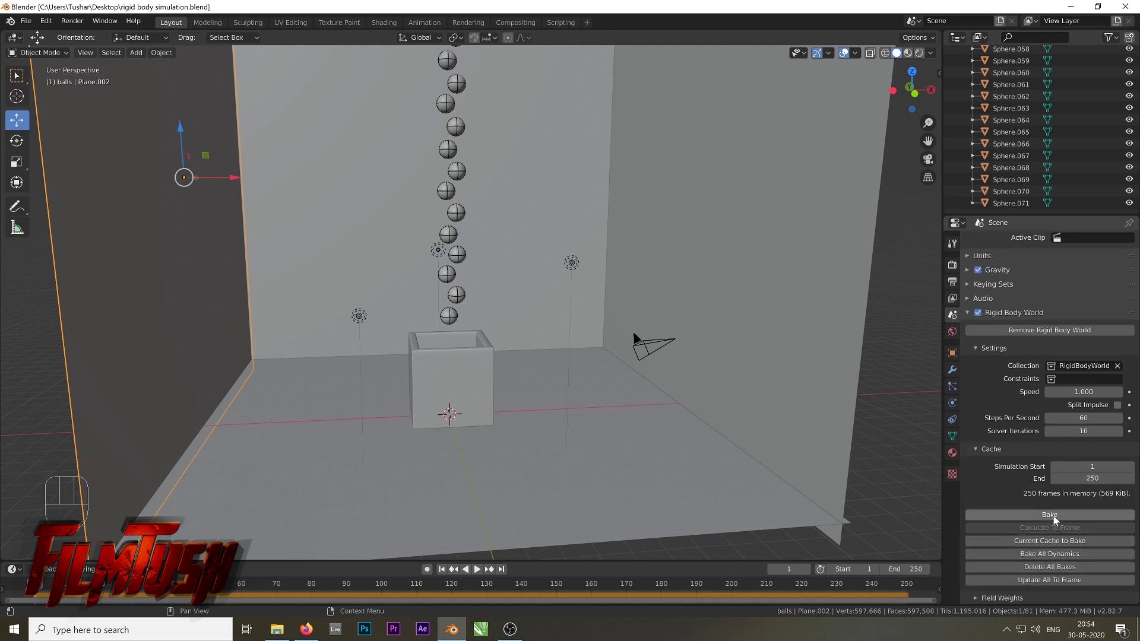
{"action": "left_click", "coordinate": [1054, 516]}
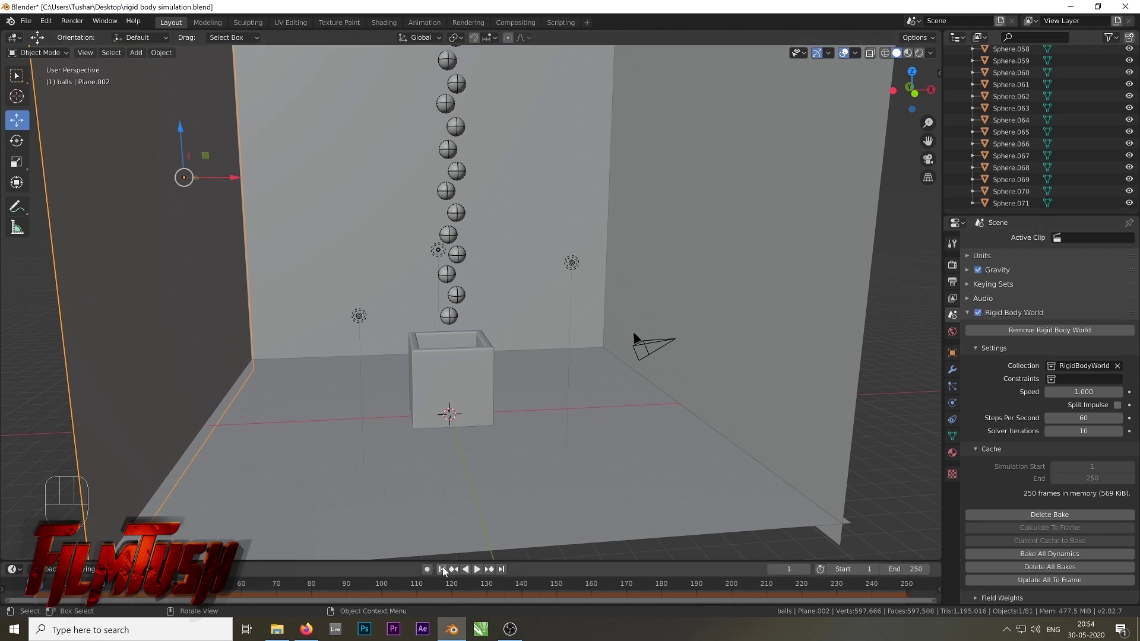
Play the baked simulation briefly, scrub to frame 73 to check the falling balls, and return to the start of the timeline
{"action": "key", "text": "space"}
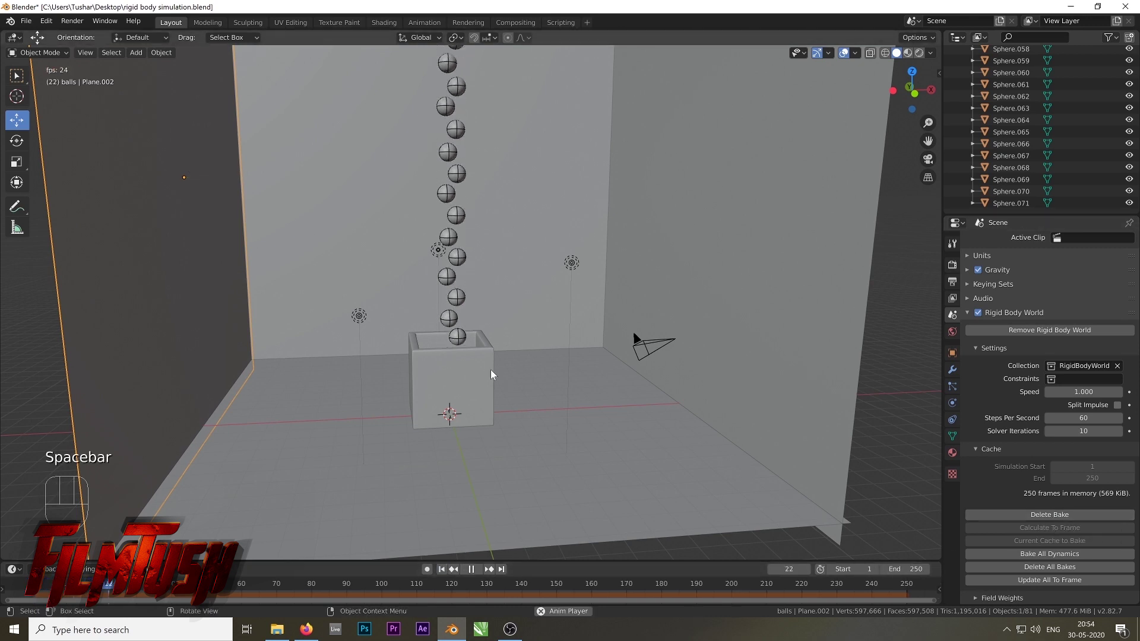
{"action": "key", "text": "space"}
{"action": "left_click_drag", "start_coordinate": [143, 584], "coordinate": [287, 486]}
{"action": "left_click", "coordinate": [449, 292]}
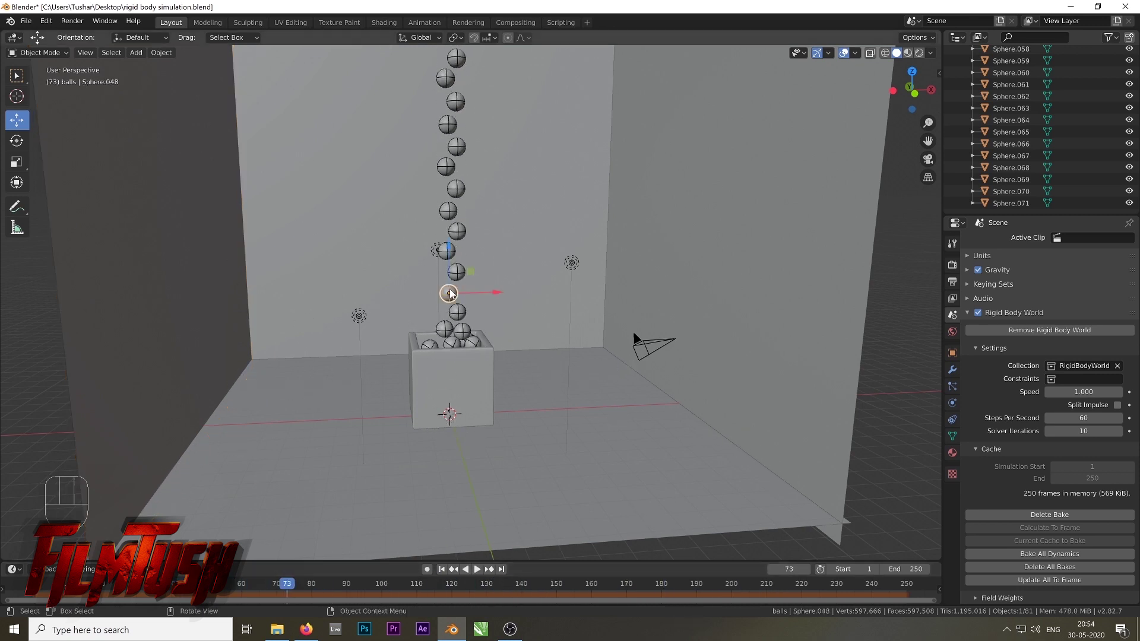
{"action": "left_click_drag", "start_coordinate": [291, 573], "coordinate": [26, 584]}
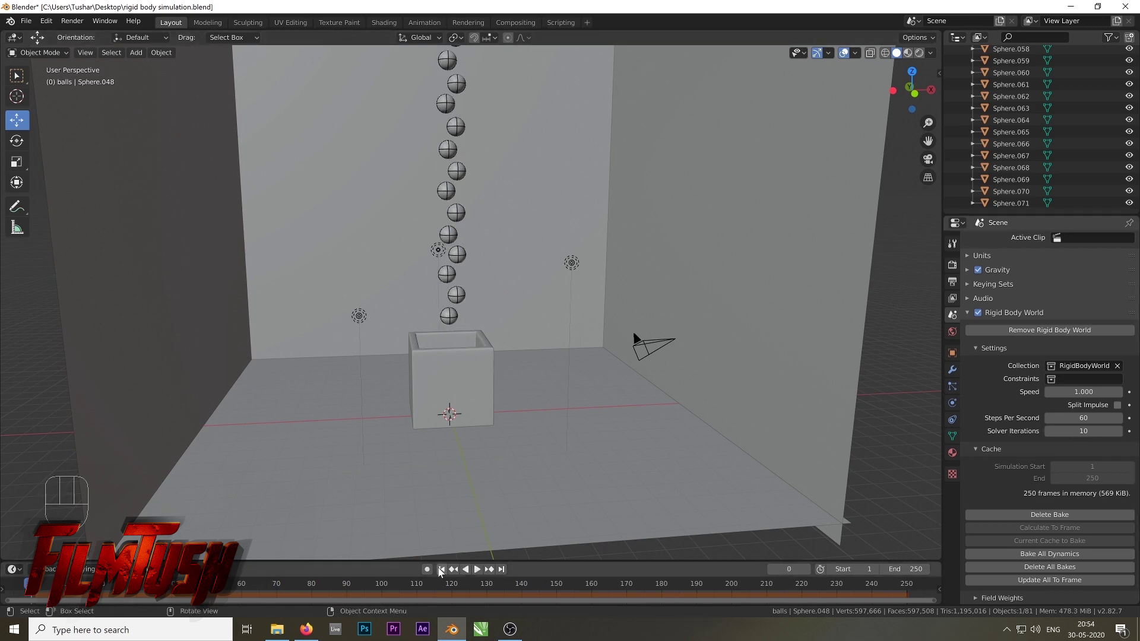
Replay the baked simulation from the start and stop it at frame 139, with balls in the box and on the floor
{"action": "key", "text": "space"}
{"action": "mouse_move", "coordinate": [643, 235]}
{"action": "middle_mouse_down"}
{"action": "mouse_move", "coordinate": [597, 307]}
{"action": "mouse_move", "coordinate": [638, 233]}
{"action": "middle_mouse_up"}
{"action": "key", "text": "space"}
{"action": "key", "text": "space"}
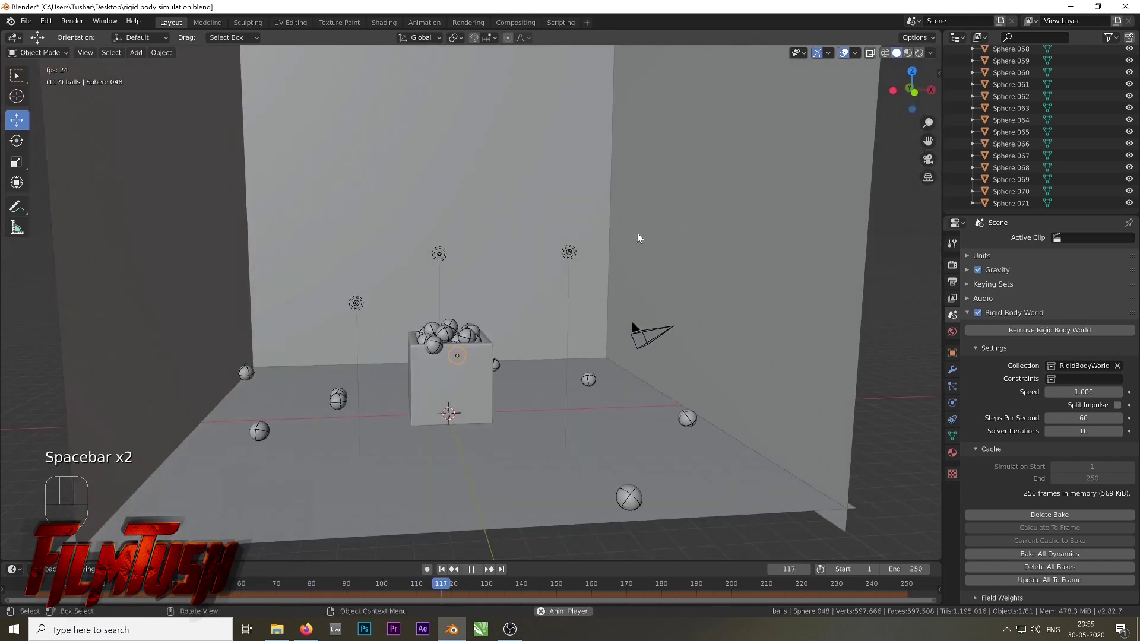
{"action": "key", "text": "space"}
{"action": "key", "text": "space"}
{"action": "key", "text": "space"}
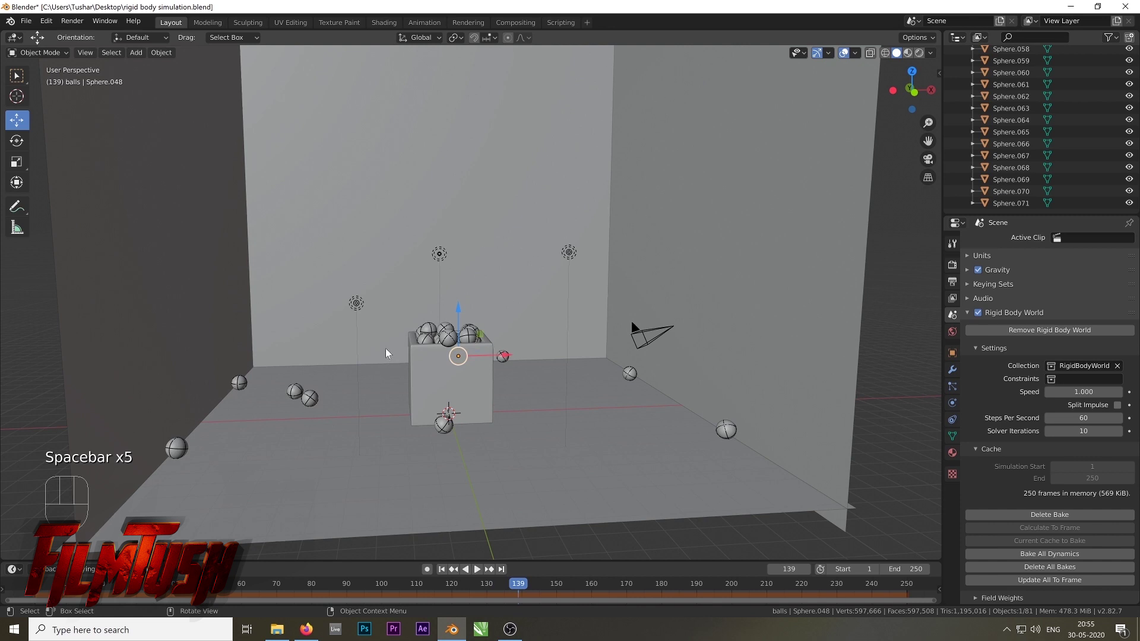
{"action": "left_click", "coordinate": [80, 24]}
{"action": "left_click", "coordinate": [84, 34]}
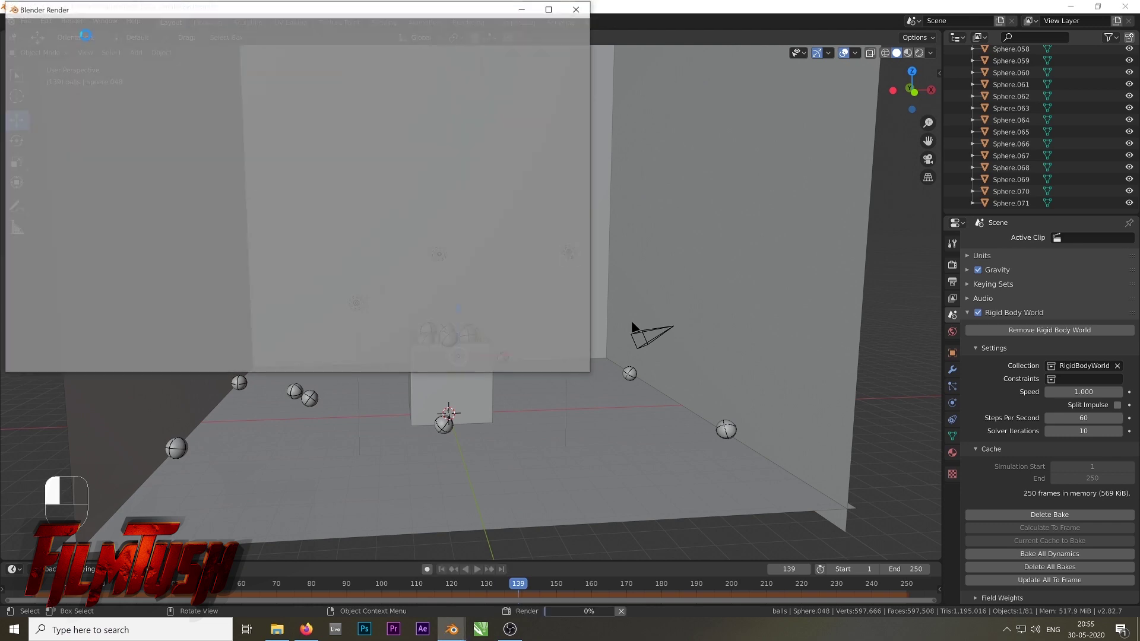
{"action": "left_click", "coordinate": [576, 9]}
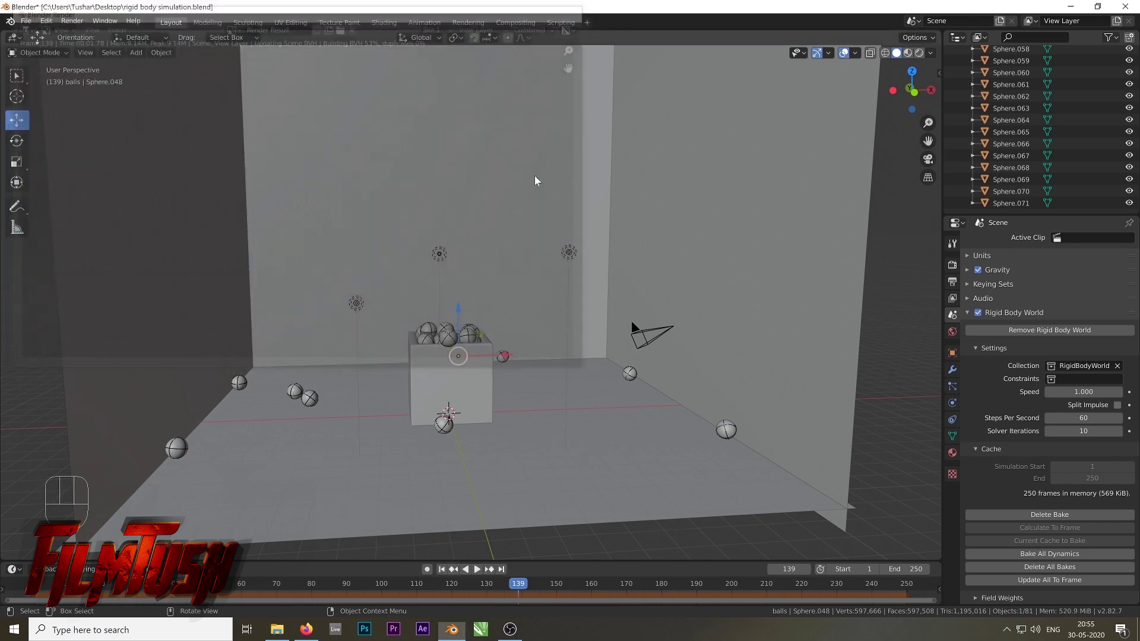
Align the camera to a view from slightly above that shows the box of balls and the back wall
{"action": "key", "text": "KP_0"}
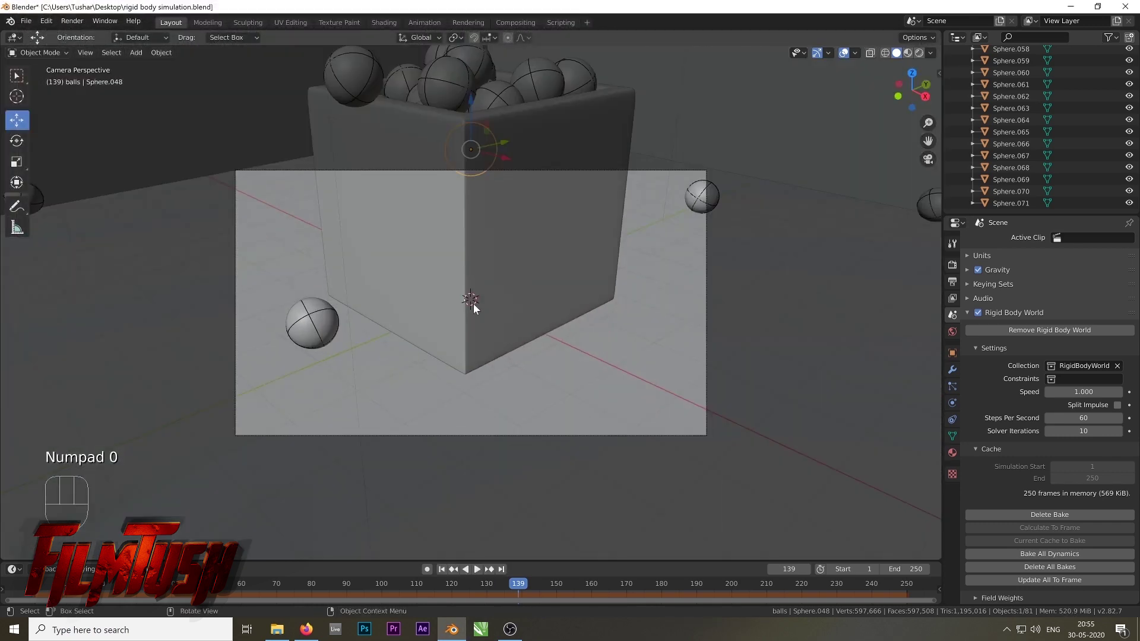
{"action": "key", "text": "KP_0"}
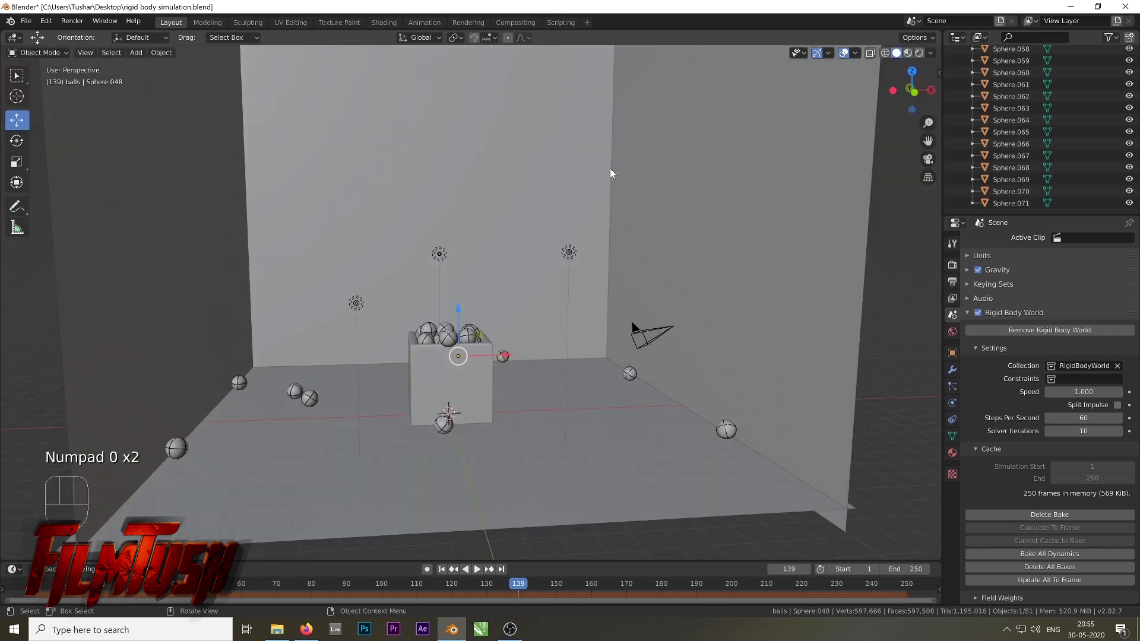
{"action": "middle_click_drag", "start_coordinate": [610, 169], "coordinate": [587, 322]}
{"action": "middle_click_drag", "start_coordinate": [571, 365], "coordinate": [578, 369]}
{"action": "key", "text": "ctrl+alt+KP_0"}
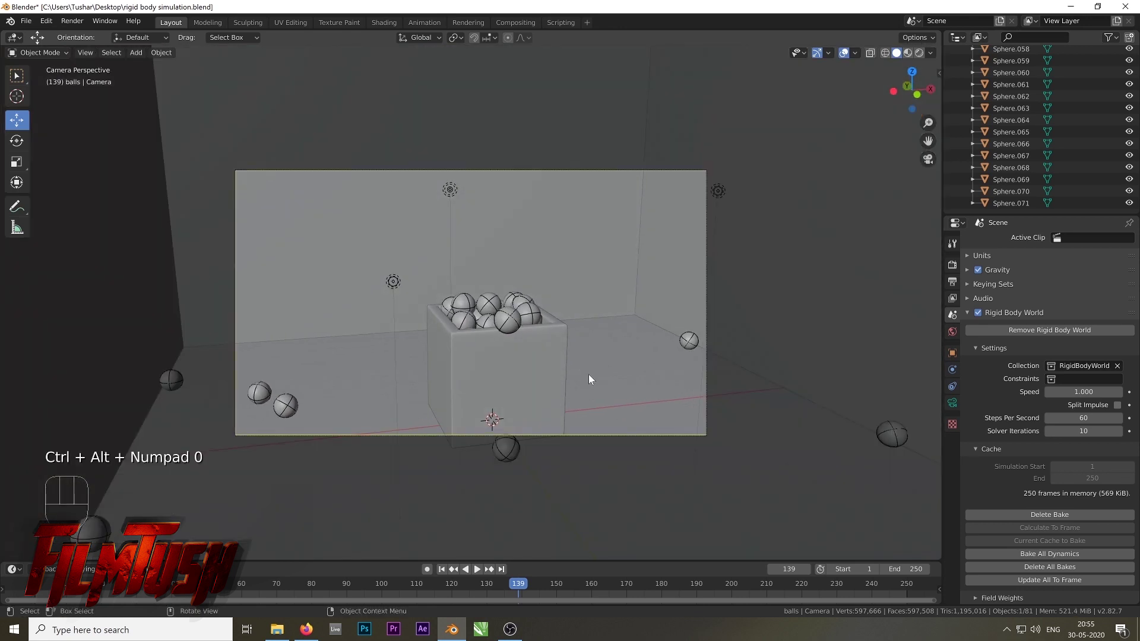
Move the camera back about 3.2 m along its local Z axis and lower it so the whole box sits within the frame
{"action": "left_click", "coordinate": [583, 170]}
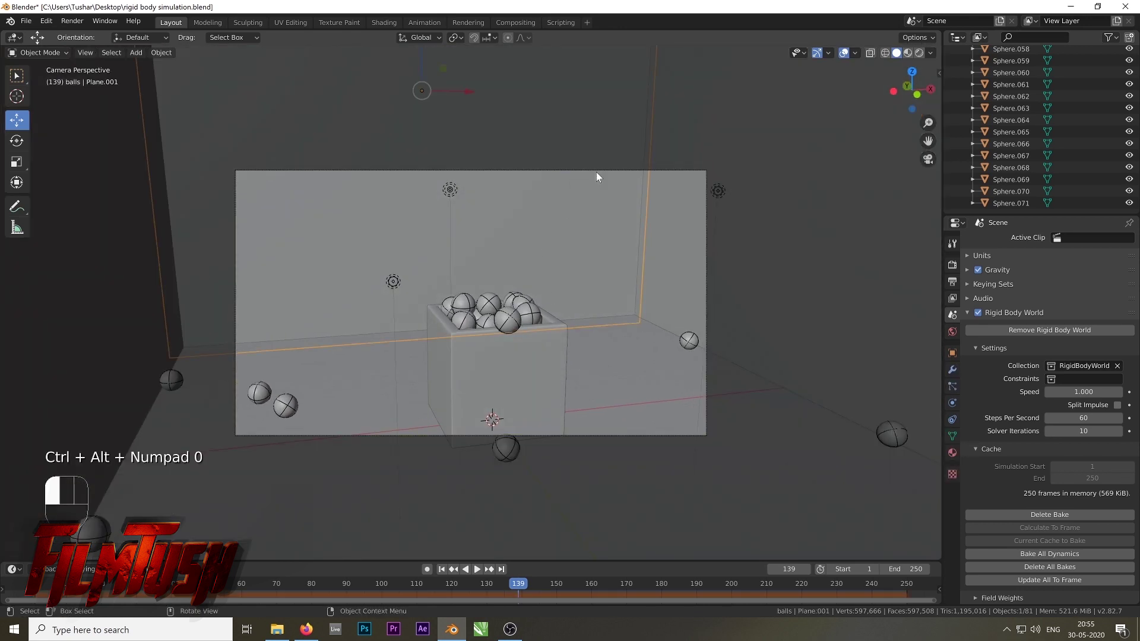
{"action": "left_click", "coordinate": [600, 171]}
{"action": "key", "text": "g"}
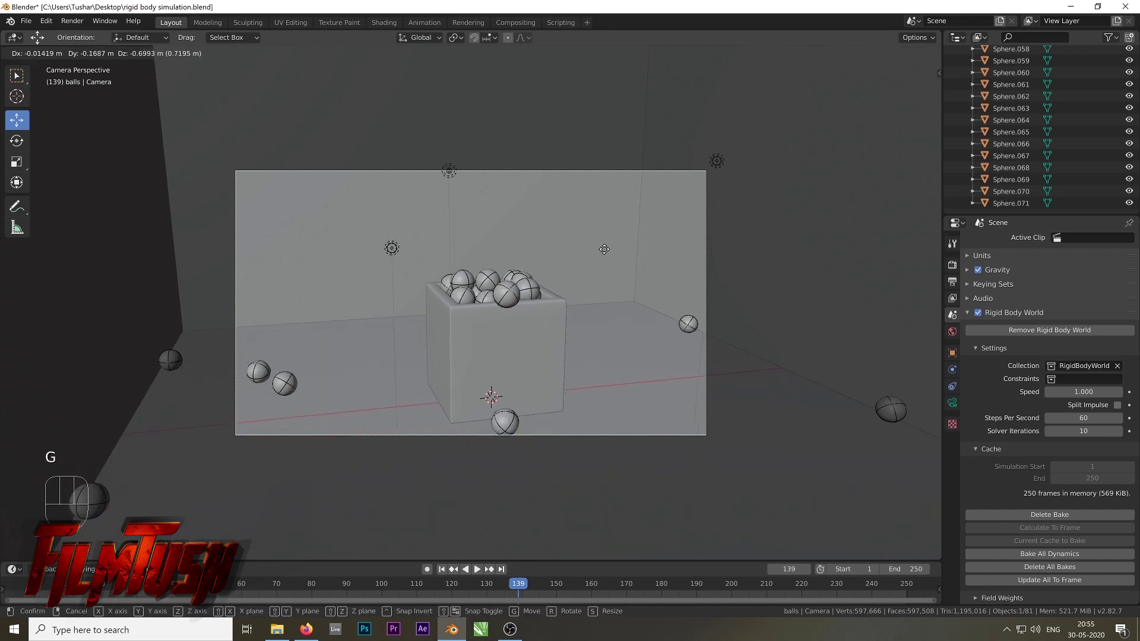
{"action": "key", "text": "z"}
{"action": "key", "text": "z"}
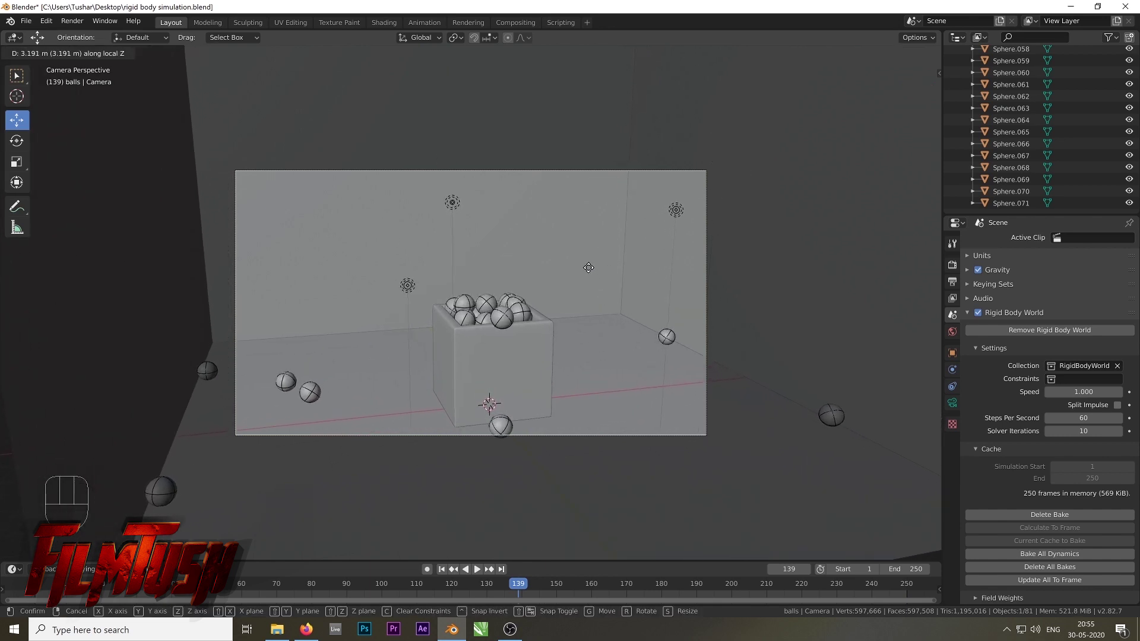
{"action": "key", "text": "g"}
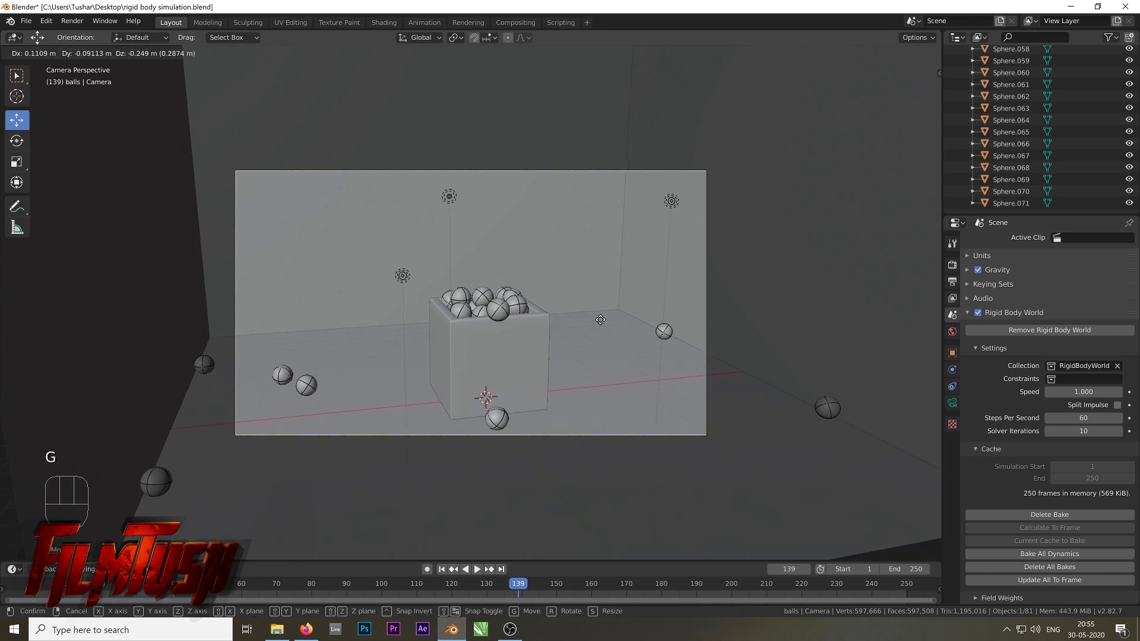
{"action": "left_click", "coordinate": [613, 386]}
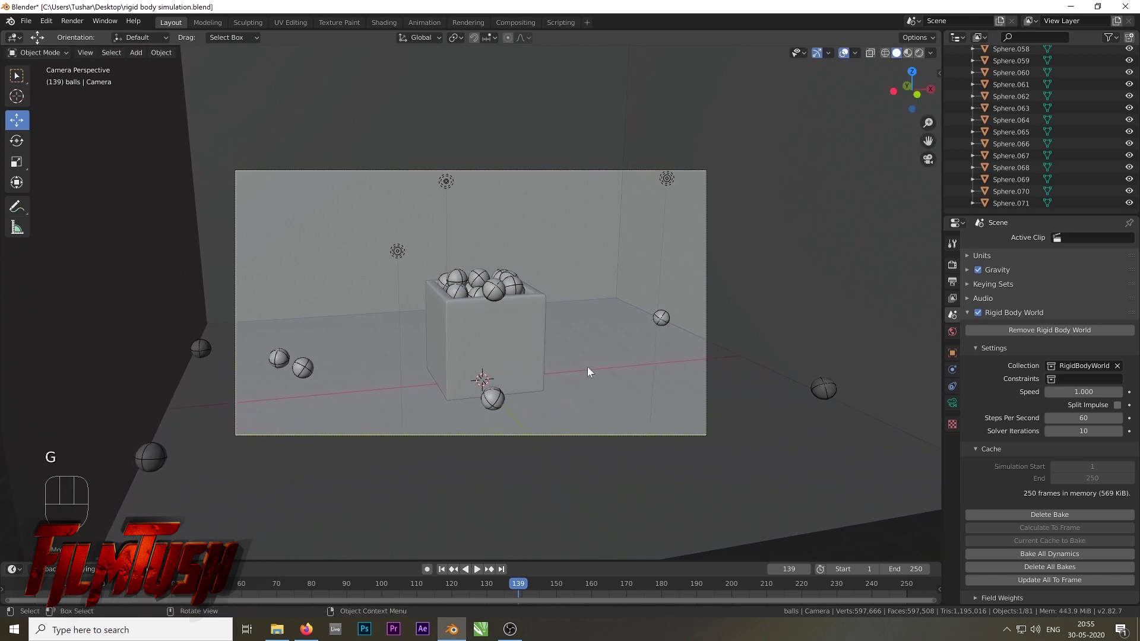
Start a test render of frame 139 to check the balls and the transparent box, and close it early
{"action": "left_click", "coordinate": [72, 21]}
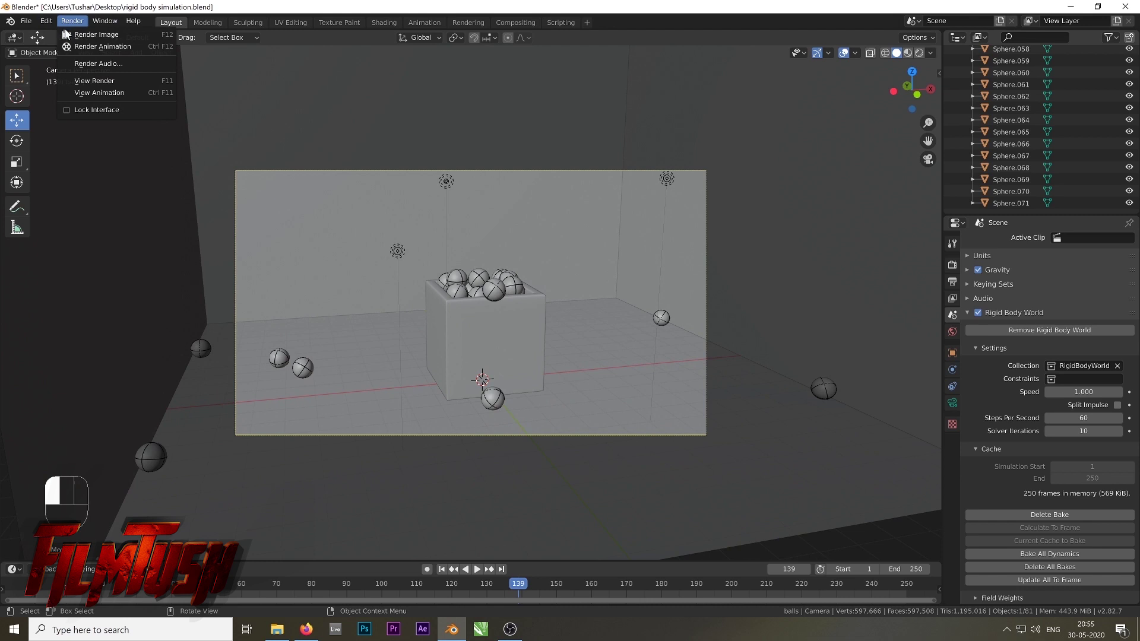
{"action": "left_click", "coordinate": [101, 36]}
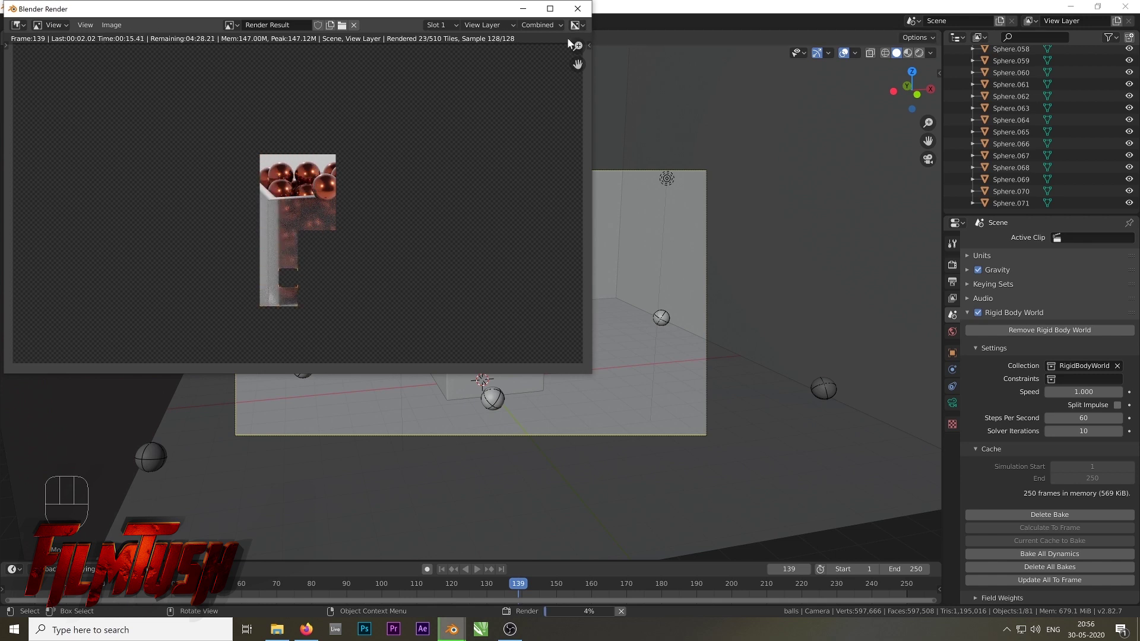
{"action": "left_click", "coordinate": [577, 9]}
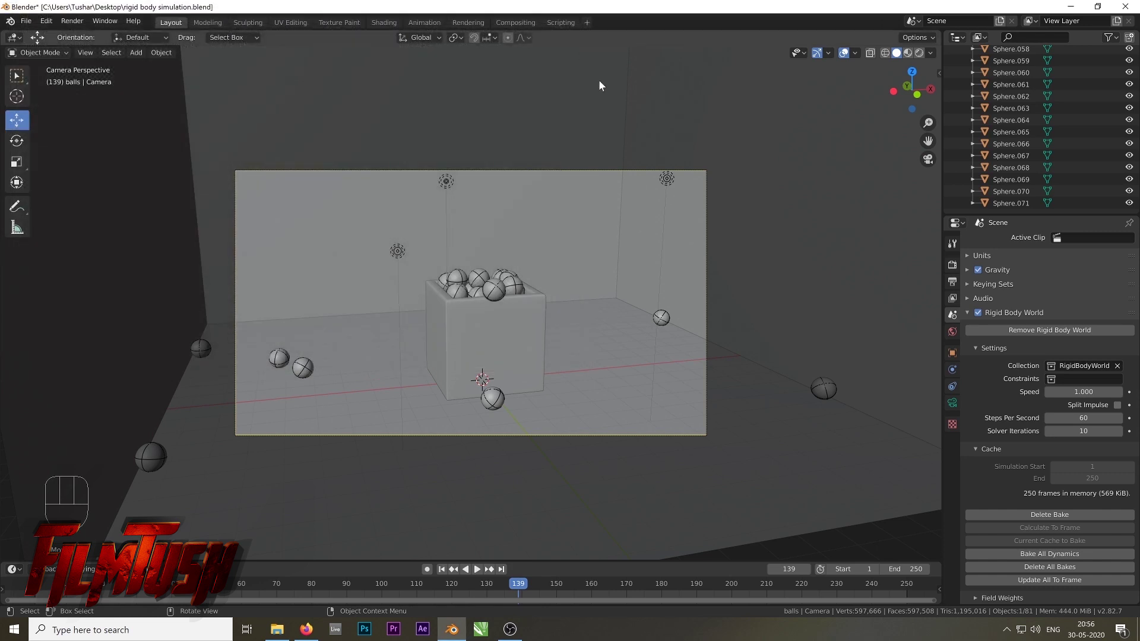
{"action": "left_click", "coordinate": [952, 265]}
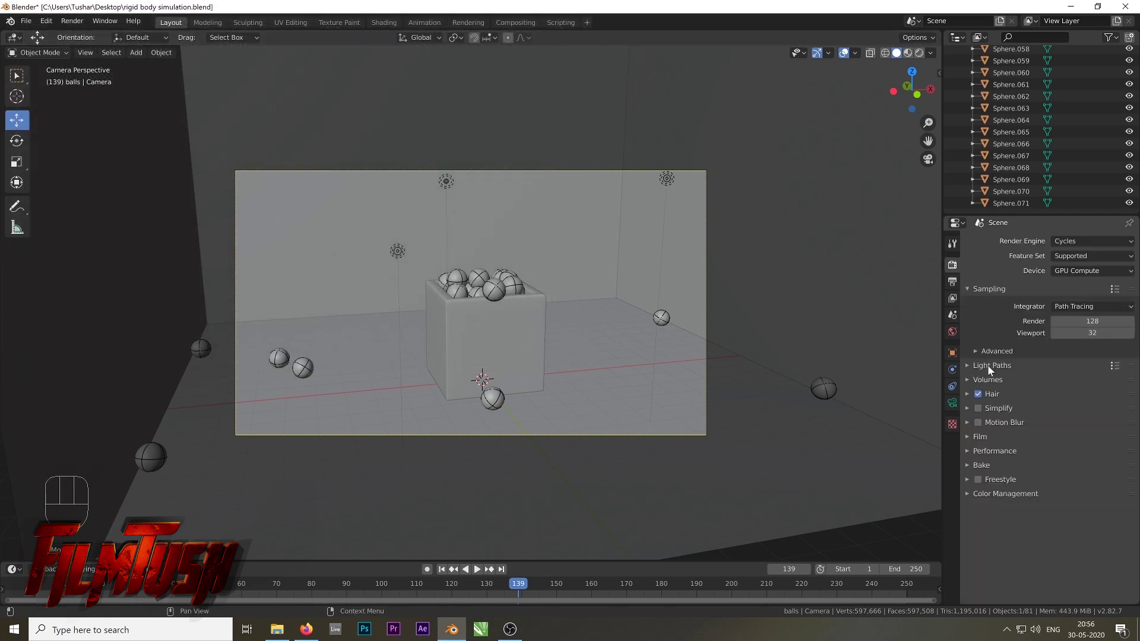
{"action": "left_click", "coordinate": [953, 298]}
{"action": "scroll", "coordinate": [986, 558], "scroll_direction": "down", "scroll_amount": 5}
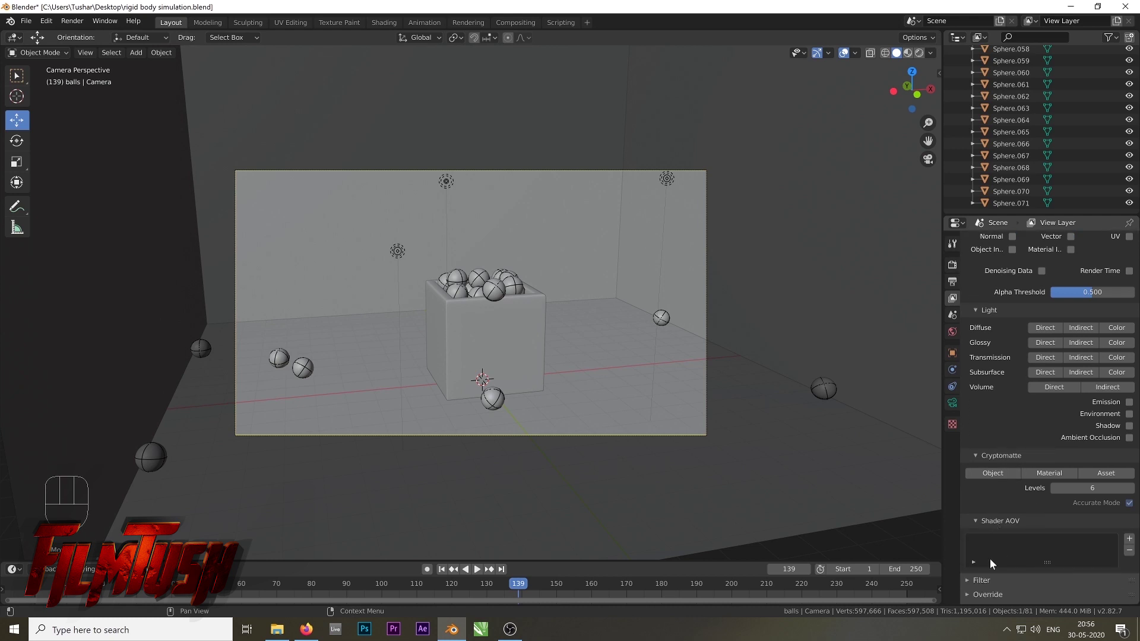
{"action": "left_click", "coordinate": [952, 265]}
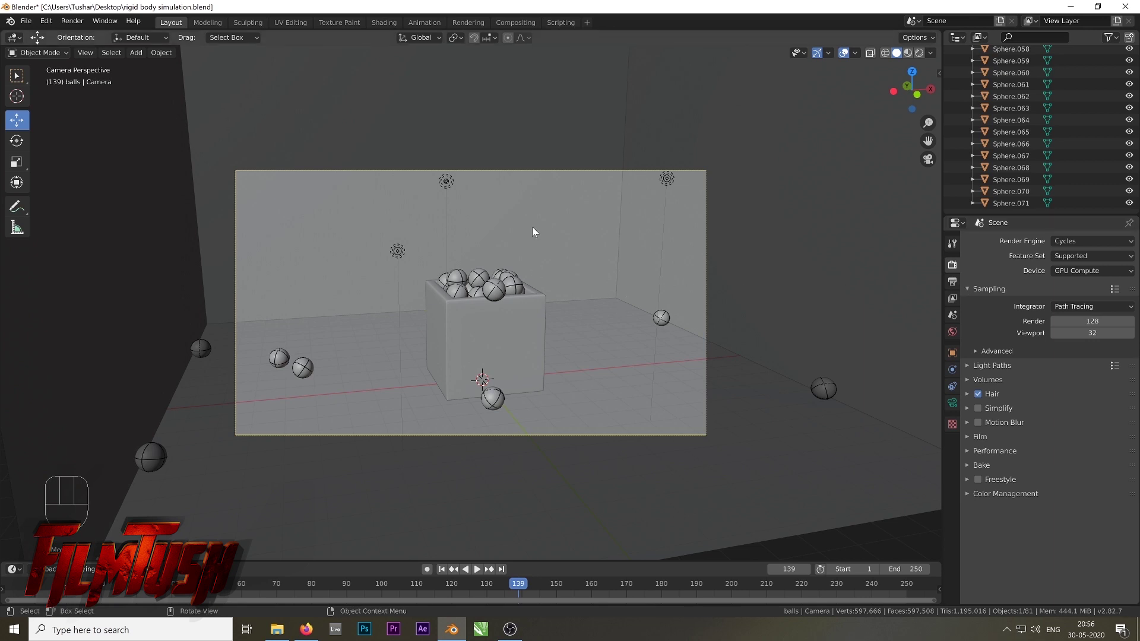
Set Specular, Roughness and Clearcoat Roughness to 0 in the box's material in the Shading workspace
{"action": "left_click", "coordinate": [501, 316]}
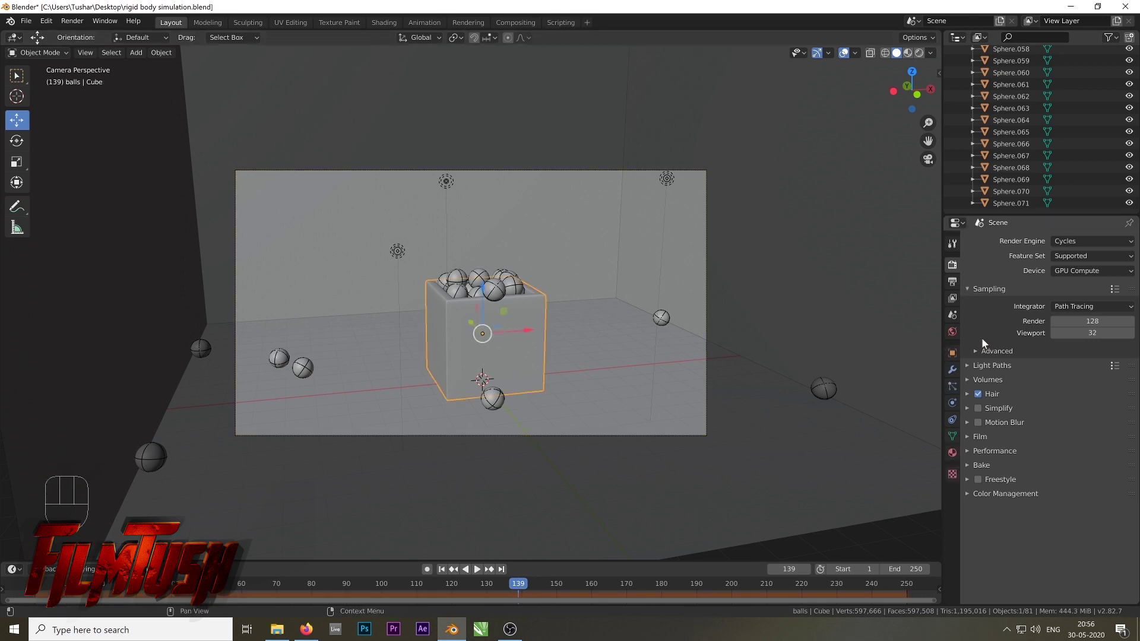
{"action": "left_click", "coordinate": [383, 23]}
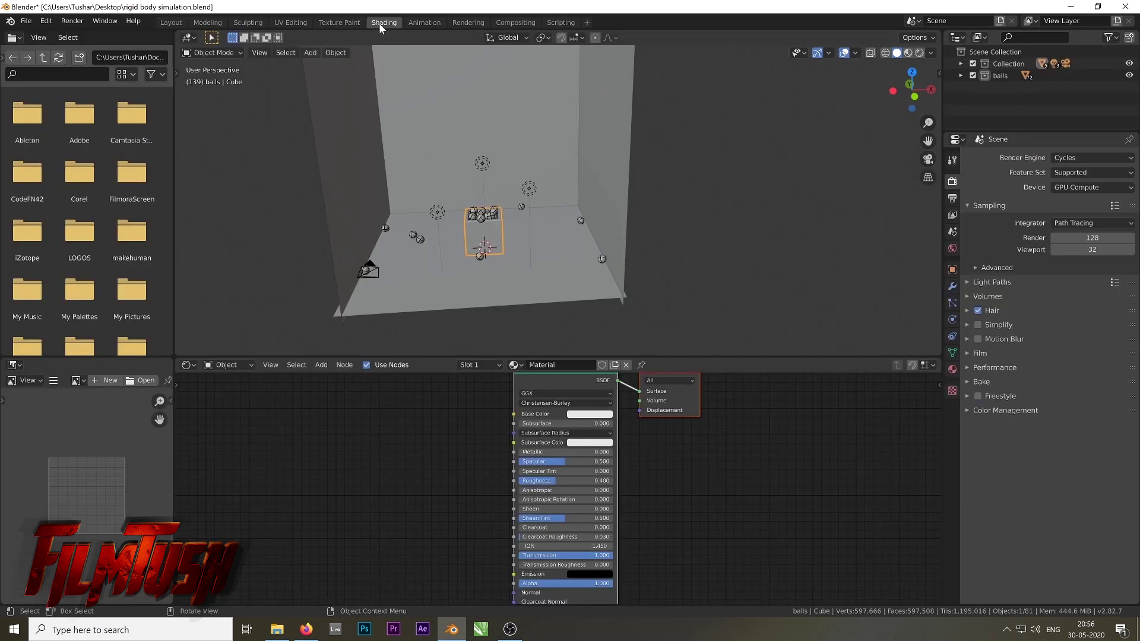
{"action": "scroll", "coordinate": [561, 482], "scroll_direction": "up", "scroll_amount": 2}
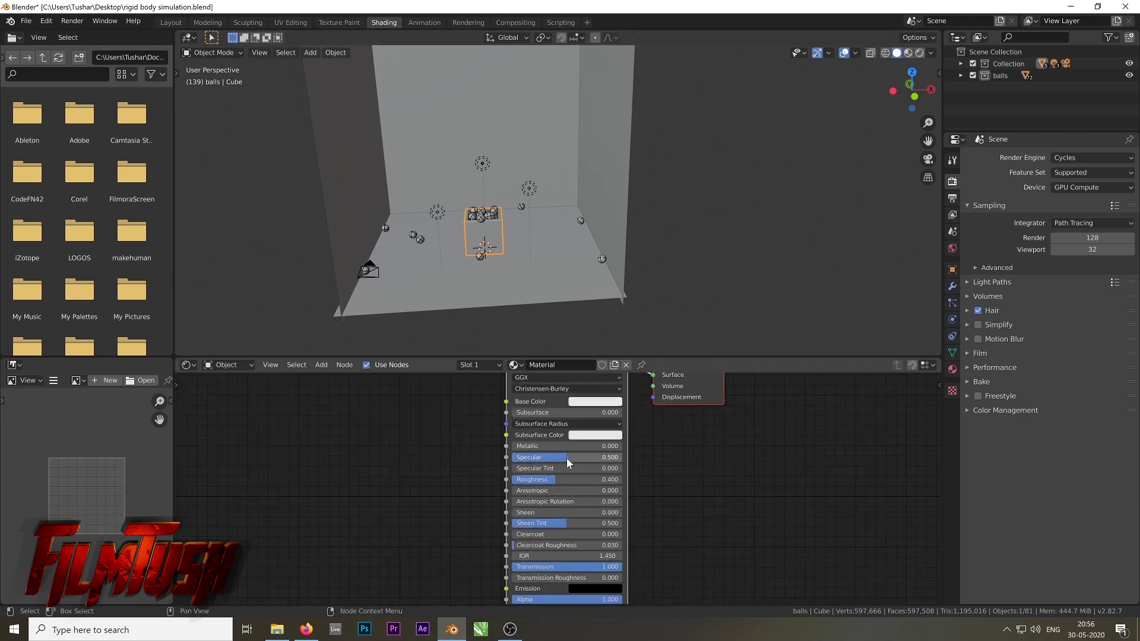
{"action": "left_click_drag", "start_coordinate": [566, 452], "coordinate": [502, 453]}
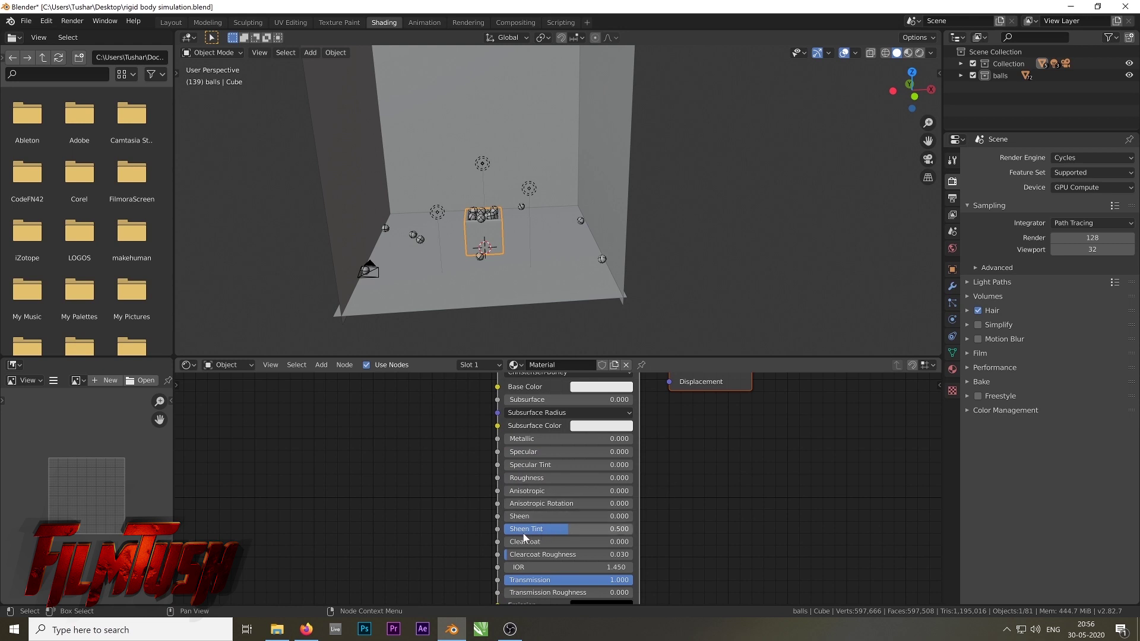
{"action": "left_click_drag", "start_coordinate": [516, 560], "coordinate": [500, 554]}
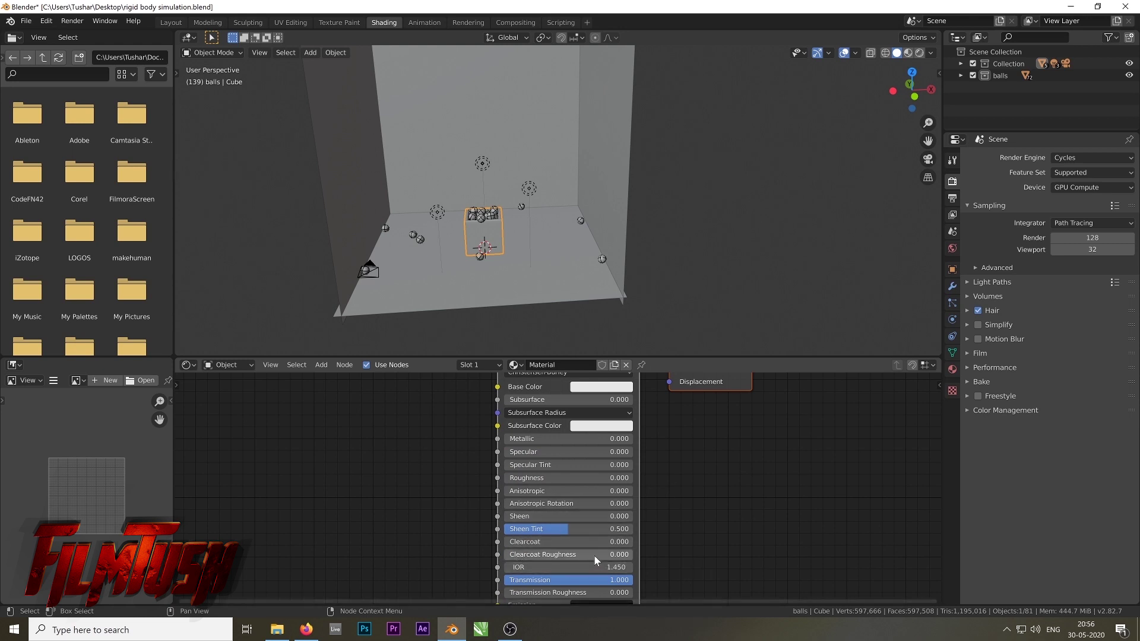
{"action": "scroll", "coordinate": [611, 551], "scroll_direction": "down", "scroll_amount": 2}
{"action": "scroll", "coordinate": [596, 566], "scroll_direction": "up", "scroll_amount": 1}
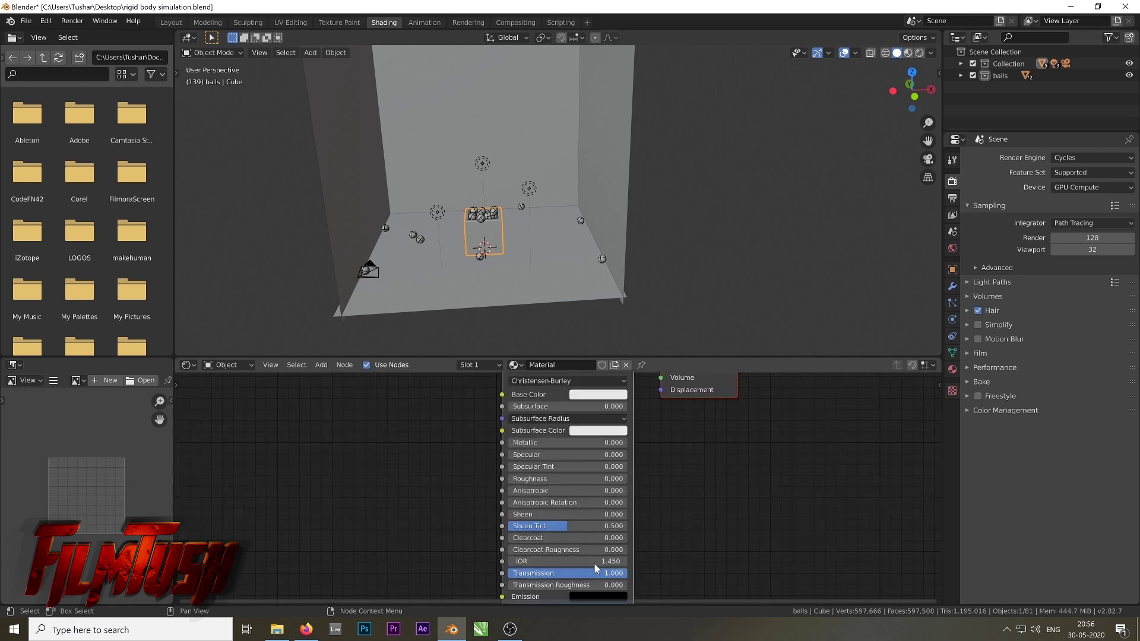
{"action": "mouse_move", "coordinate": [584, 510]}
{"action": "middle_mouse_down"}
{"action": "mouse_move", "coordinate": [589, 432]}
{"action": "mouse_move", "coordinate": [570, 473]}
{"action": "mouse_move", "coordinate": [572, 528]}
{"action": "middle_mouse_up"}
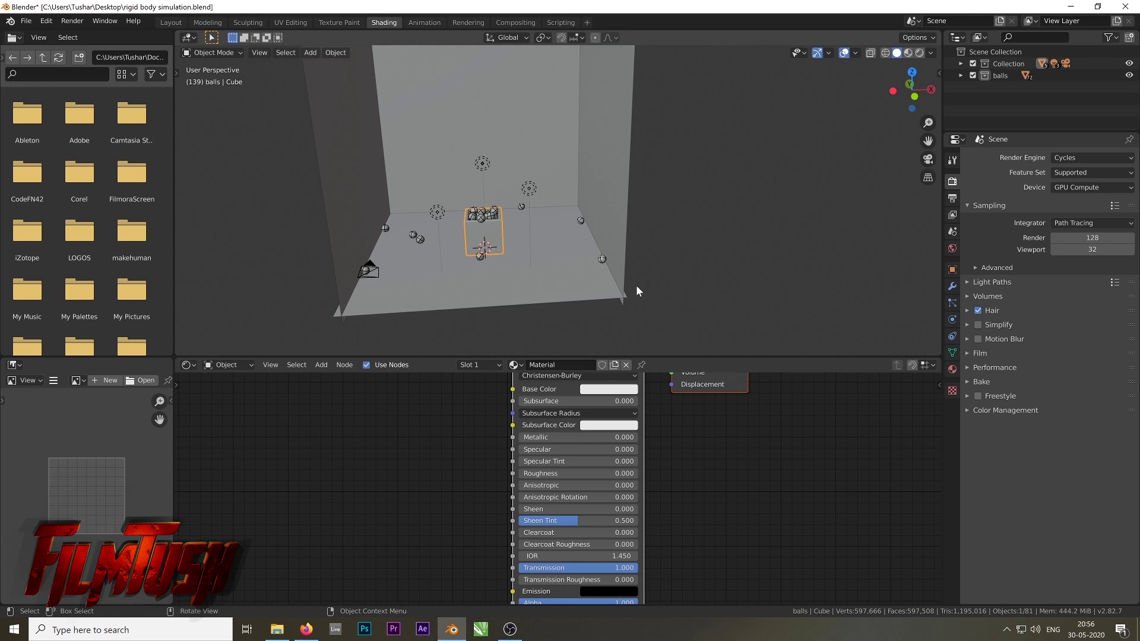
Test render frame 139 from the Layout workspace, close it early, and preview the camera view with rendered shading
{"action": "left_click", "coordinate": [171, 22]}
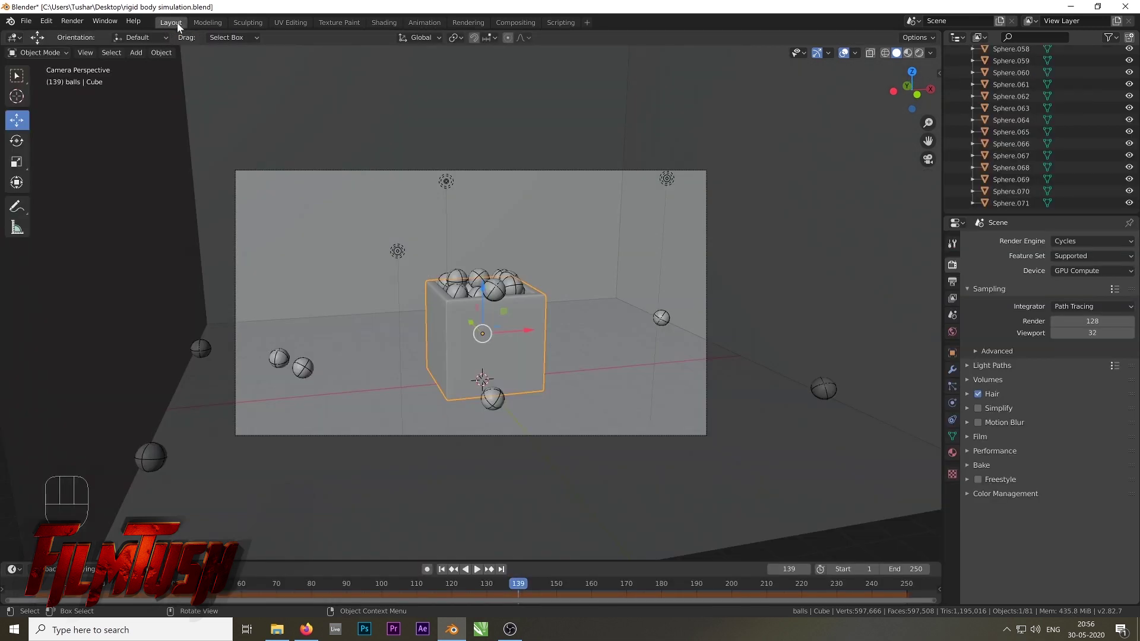
{"action": "left_click", "coordinate": [72, 21]}
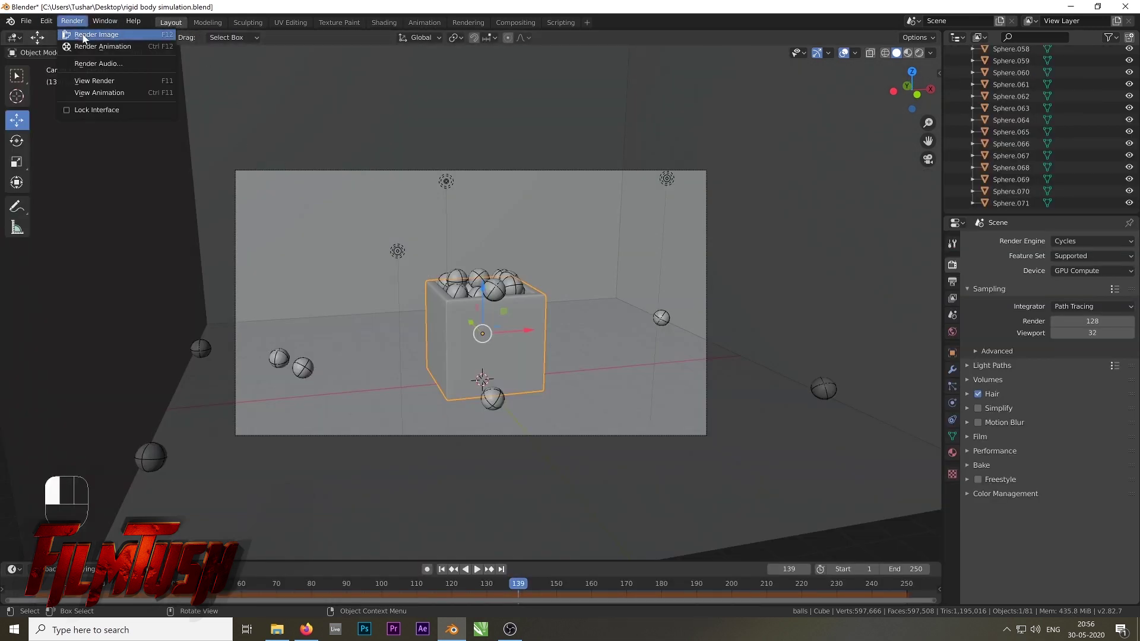
{"action": "left_click", "coordinate": [83, 36]}
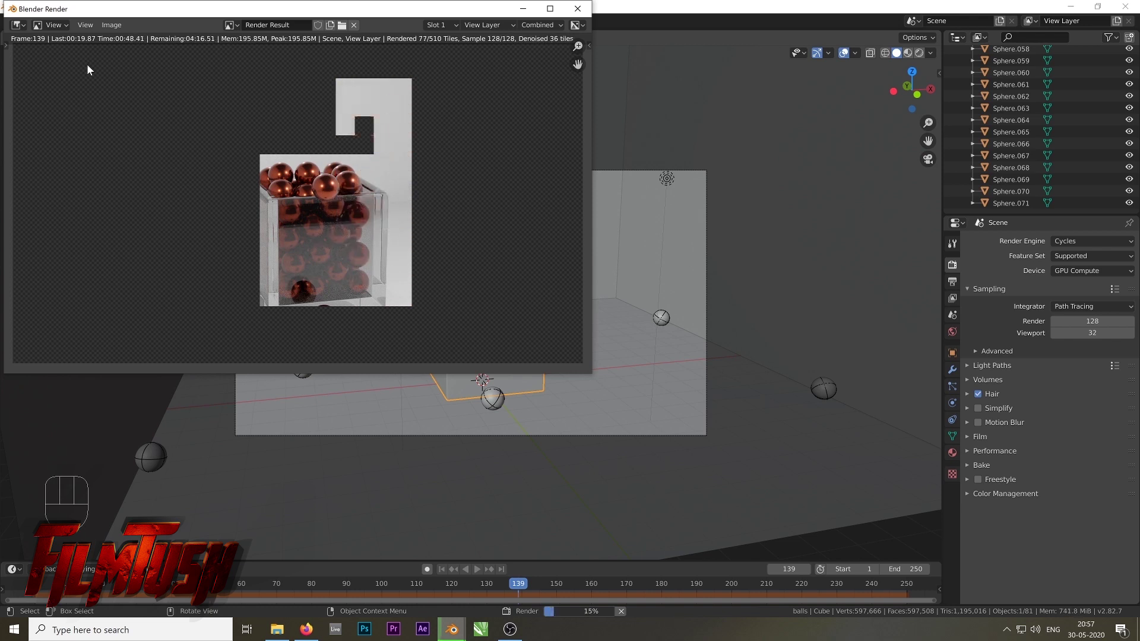
{"action": "left_click", "coordinate": [579, 9]}
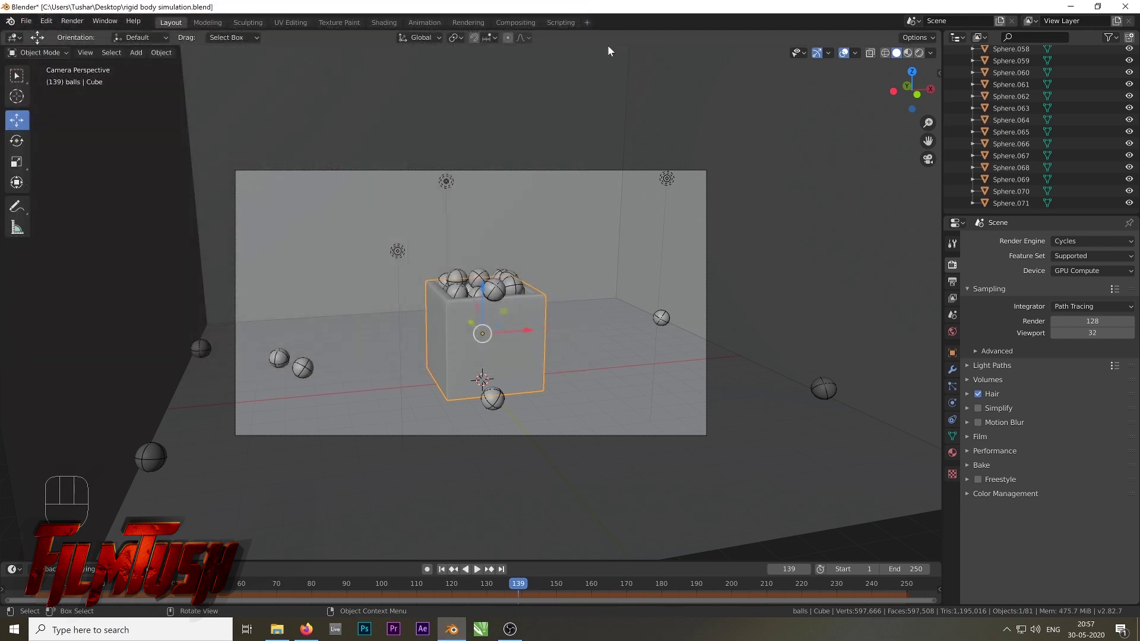
{"action": "scroll", "coordinate": [439, 385], "scroll_direction": "up", "scroll_amount": 2}
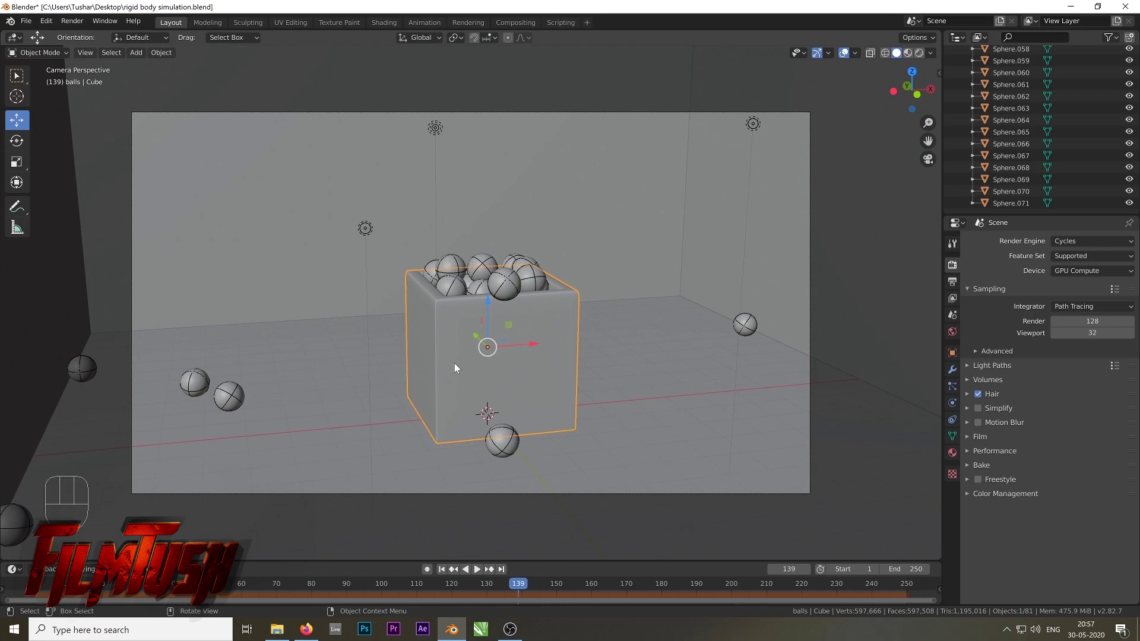
{"action": "left_click", "coordinate": [919, 52]}
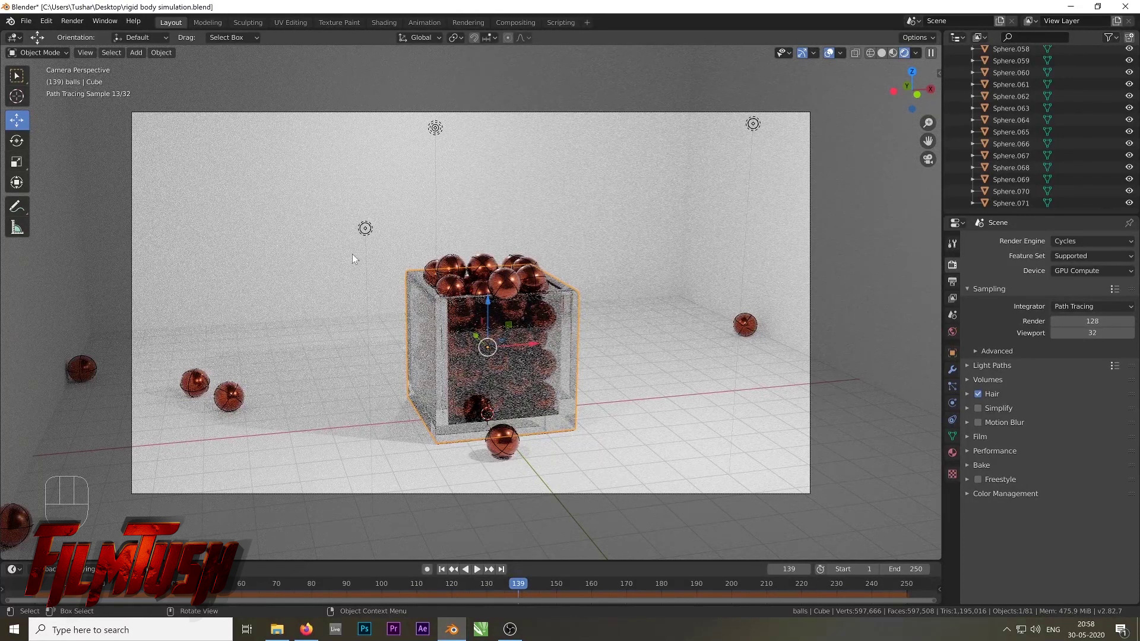
Show rendered shading in the Shading workspace and try a Transmission Roughness of 1 on the box's material, returning it to 0
{"action": "left_click", "coordinate": [384, 23]}
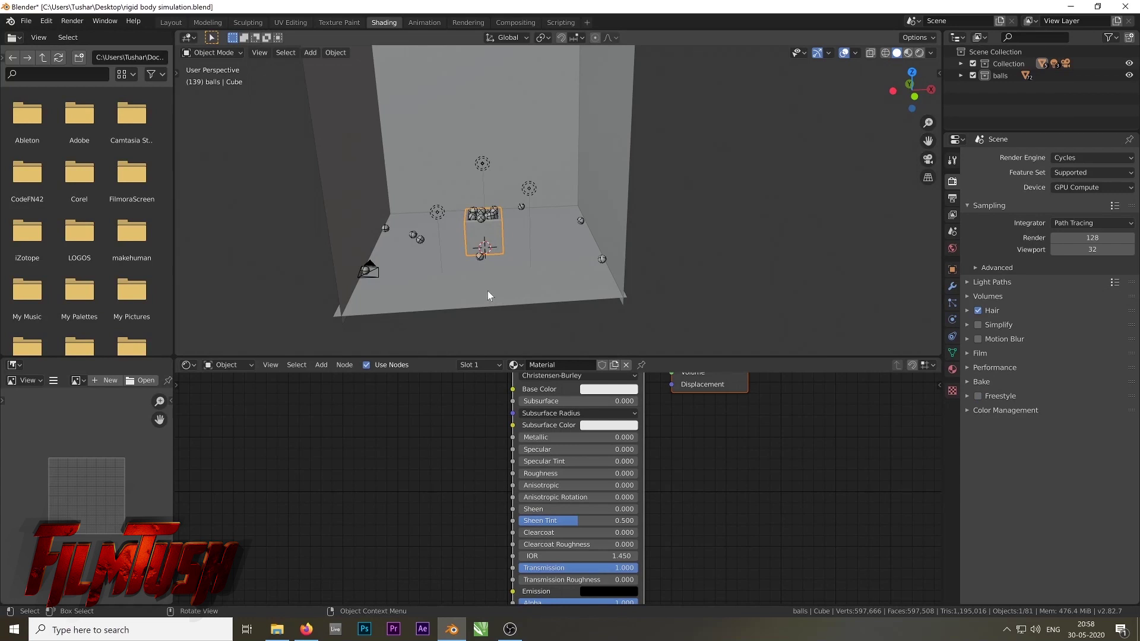
{"action": "scroll", "coordinate": [486, 291], "scroll_direction": "up", "scroll_amount": 5}
{"action": "left_click", "coordinate": [908, 53]}
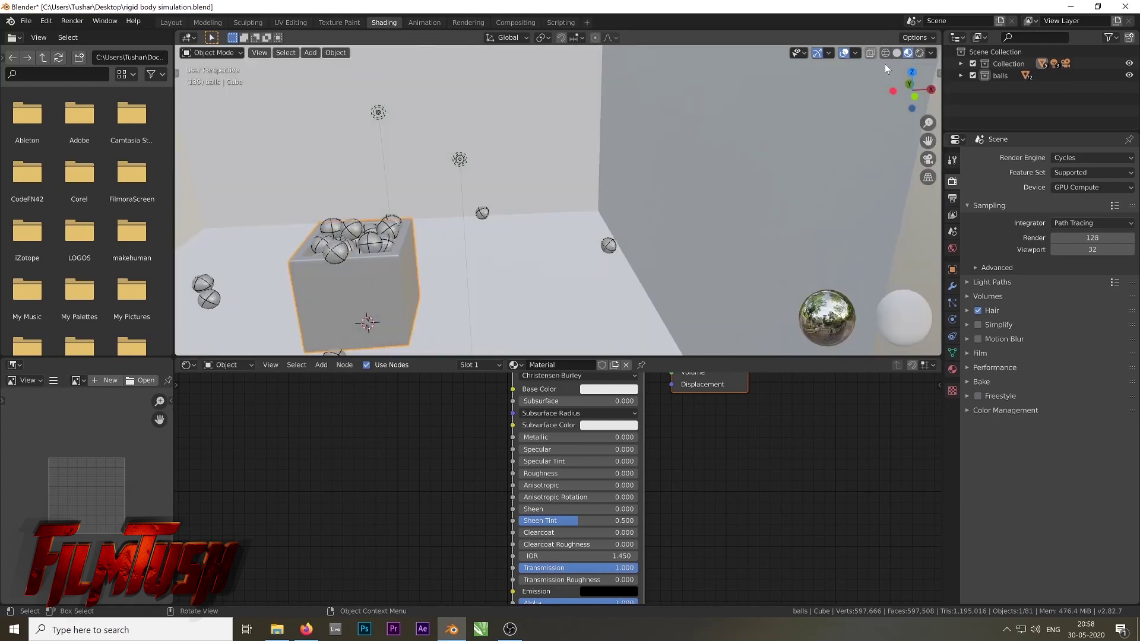
{"action": "left_click", "coordinate": [919, 53]}
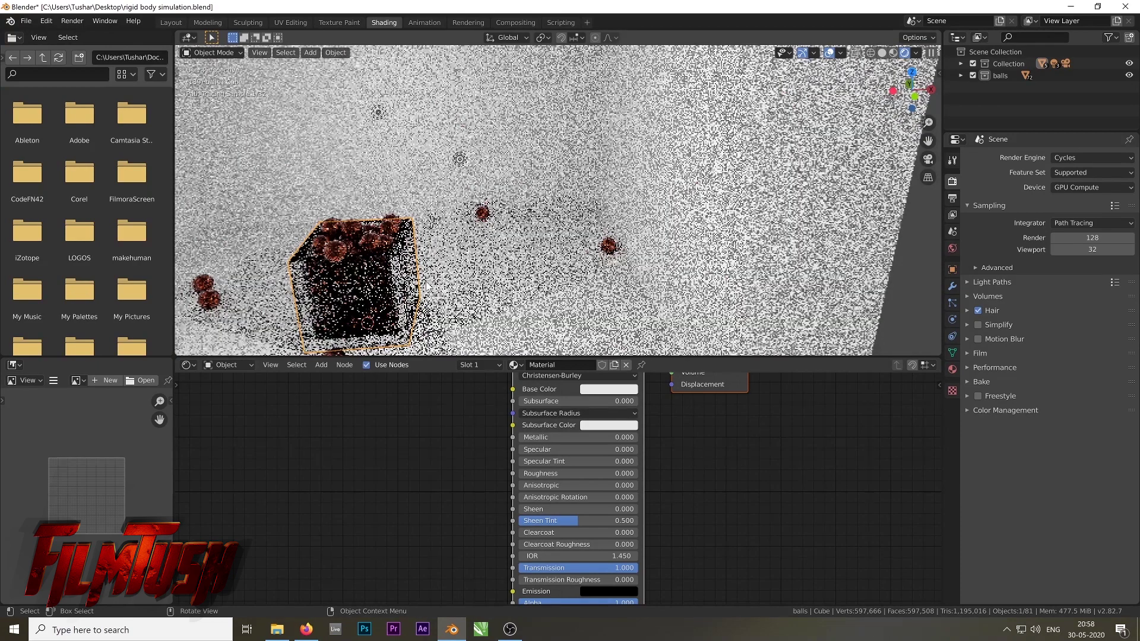
{"action": "middle_click_drag", "start_coordinate": [472, 242], "coordinate": [585, 192], "text": "shift"}
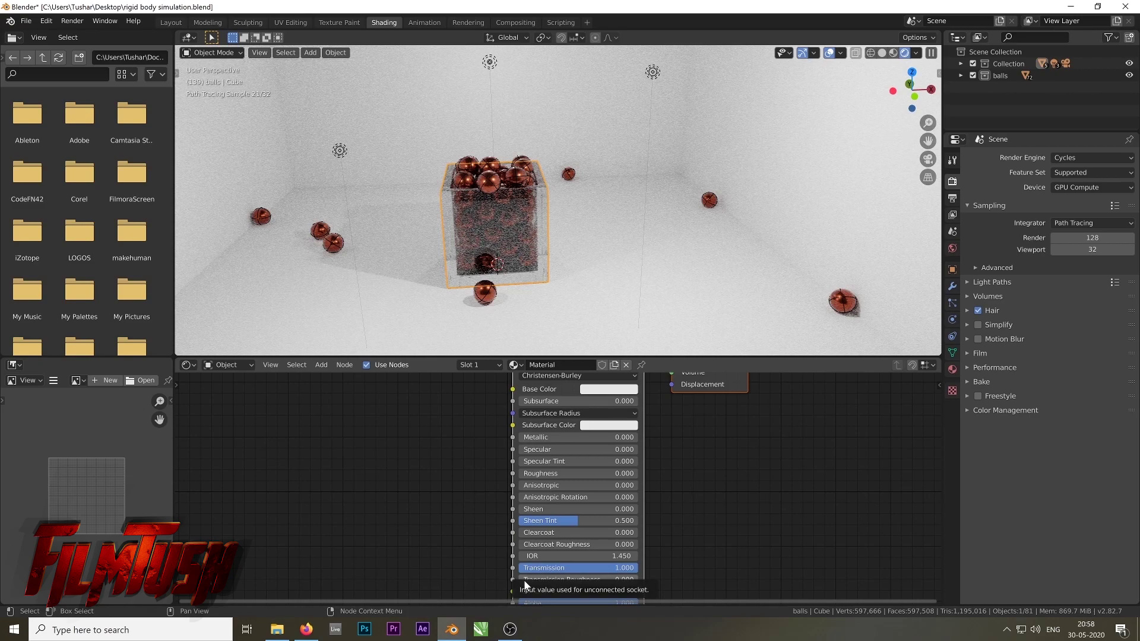
{"action": "left_click_drag", "start_coordinate": [524, 582], "coordinate": [624, 581]}
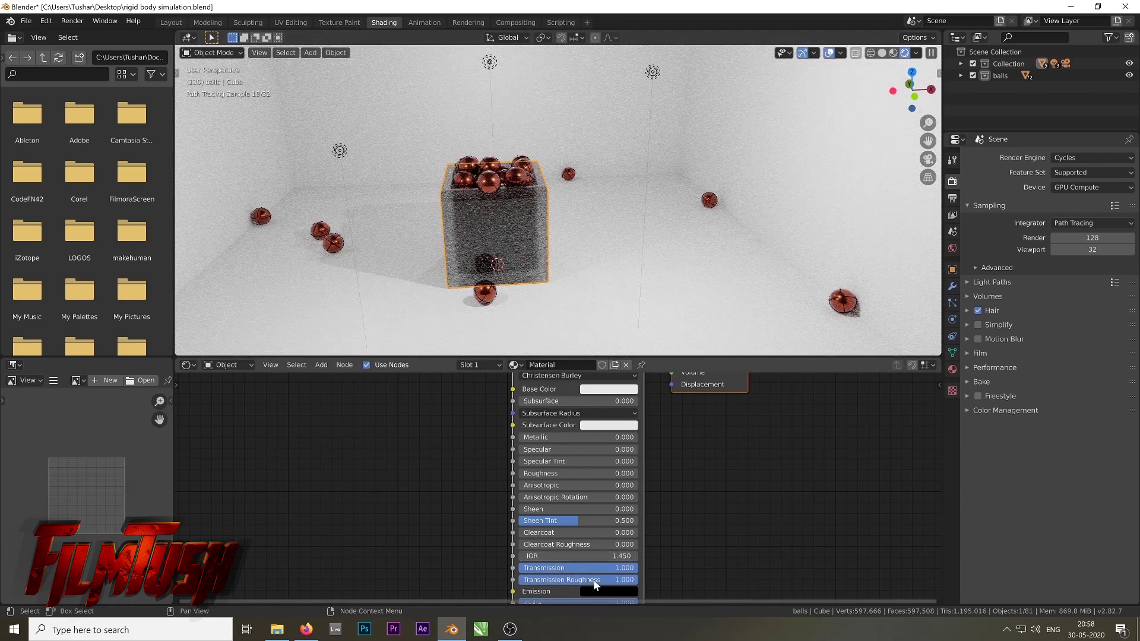
{"action": "left_click_drag", "start_coordinate": [597, 583], "coordinate": [520, 583]}
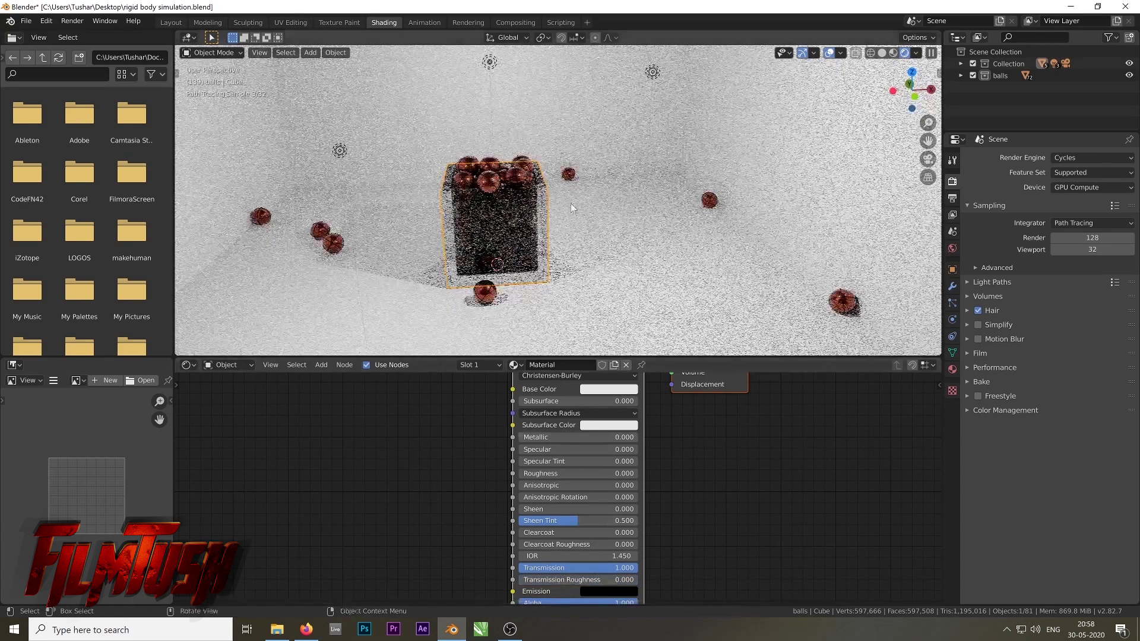
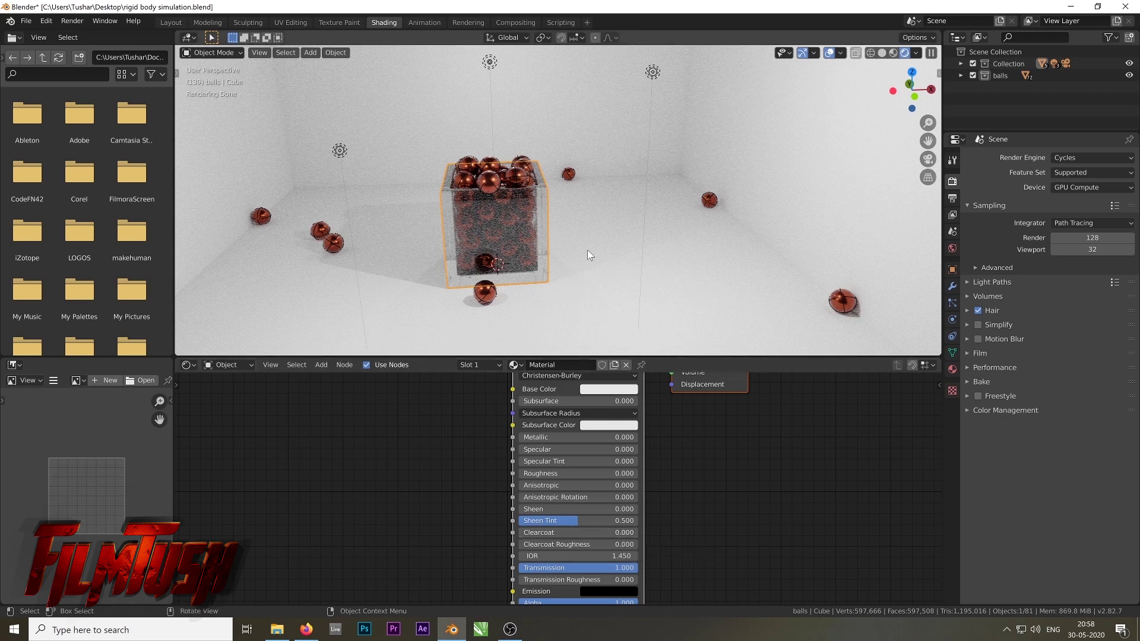
Give the floor plane a new material with Roughness about 0.209, Clearcoat Roughness about 0.289 and Metallic 0.120
{"action": "left_click", "coordinate": [636, 266]}
{"action": "left_click", "coordinate": [579, 365]}
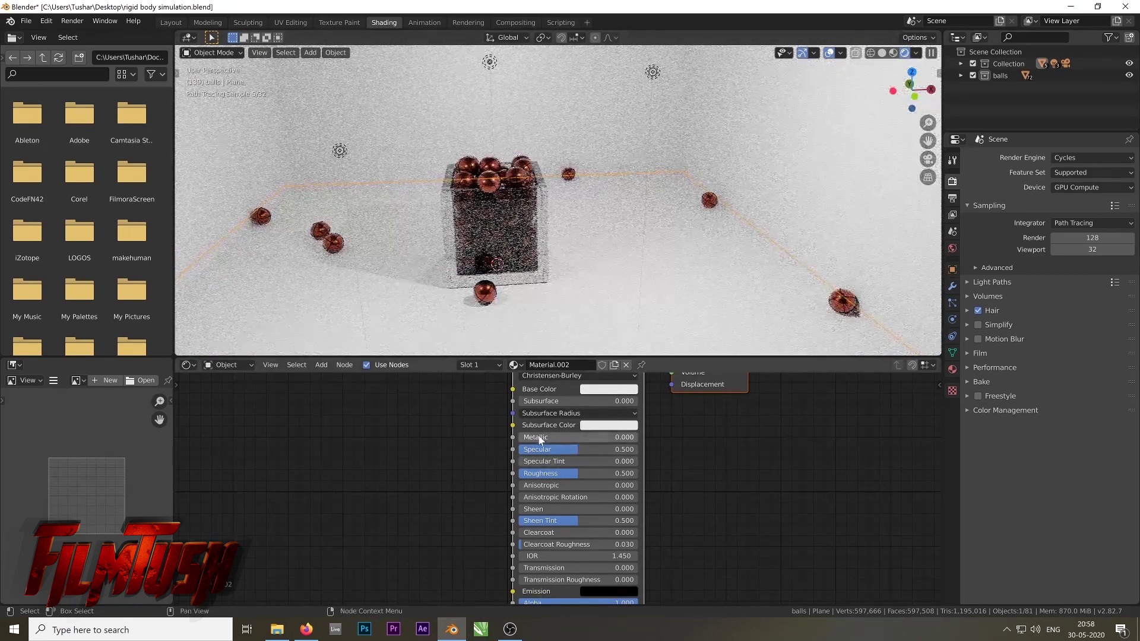
{"action": "left_click_drag", "start_coordinate": [562, 473], "coordinate": [541, 473]}
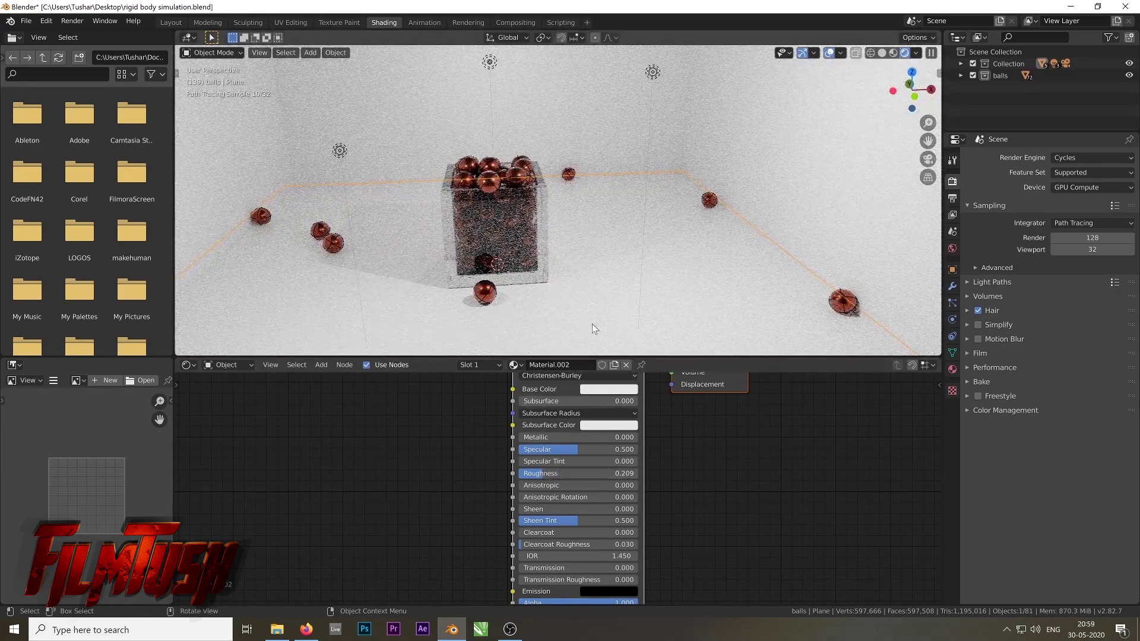
{"action": "left_click", "coordinate": [635, 390]}
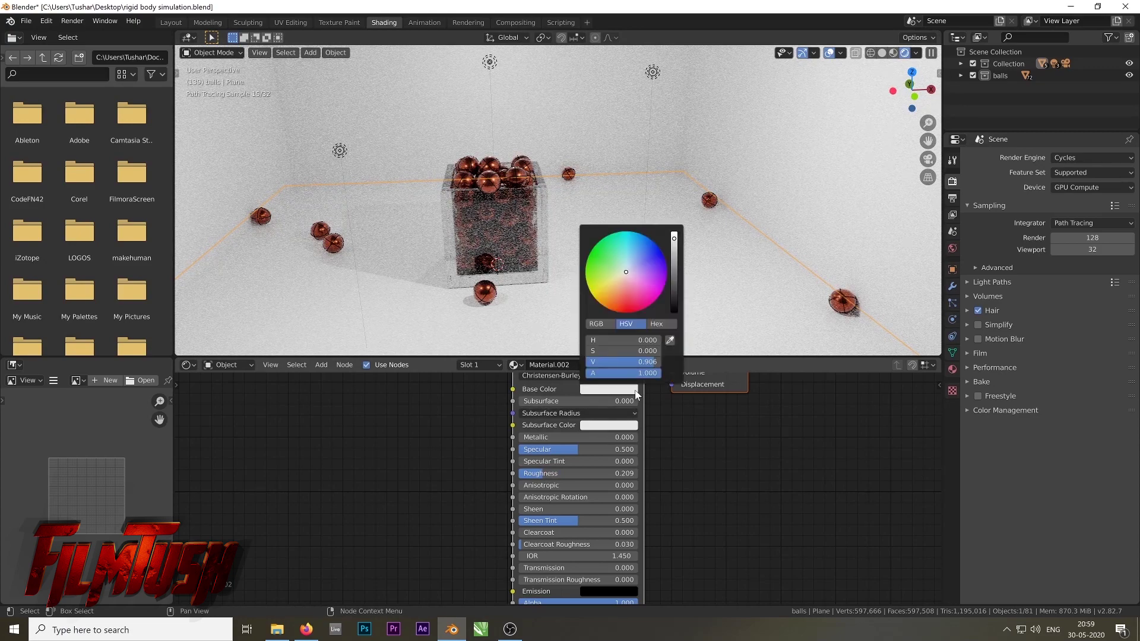
{"action": "left_click", "coordinate": [635, 390]}
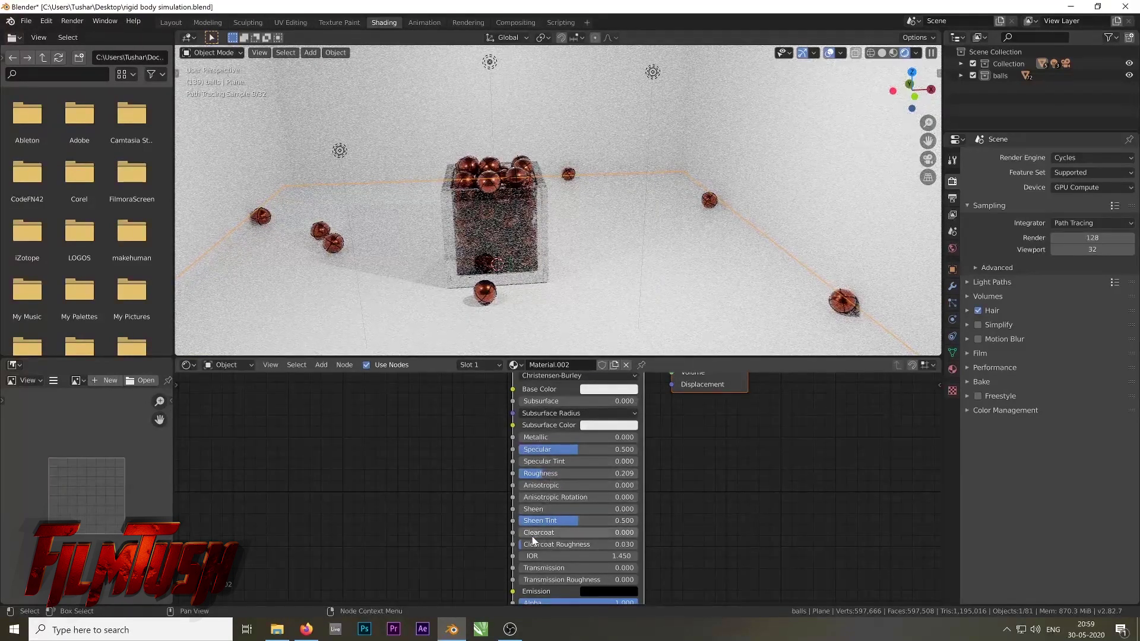
{"action": "left_click_drag", "start_coordinate": [546, 544], "coordinate": [593, 544]}
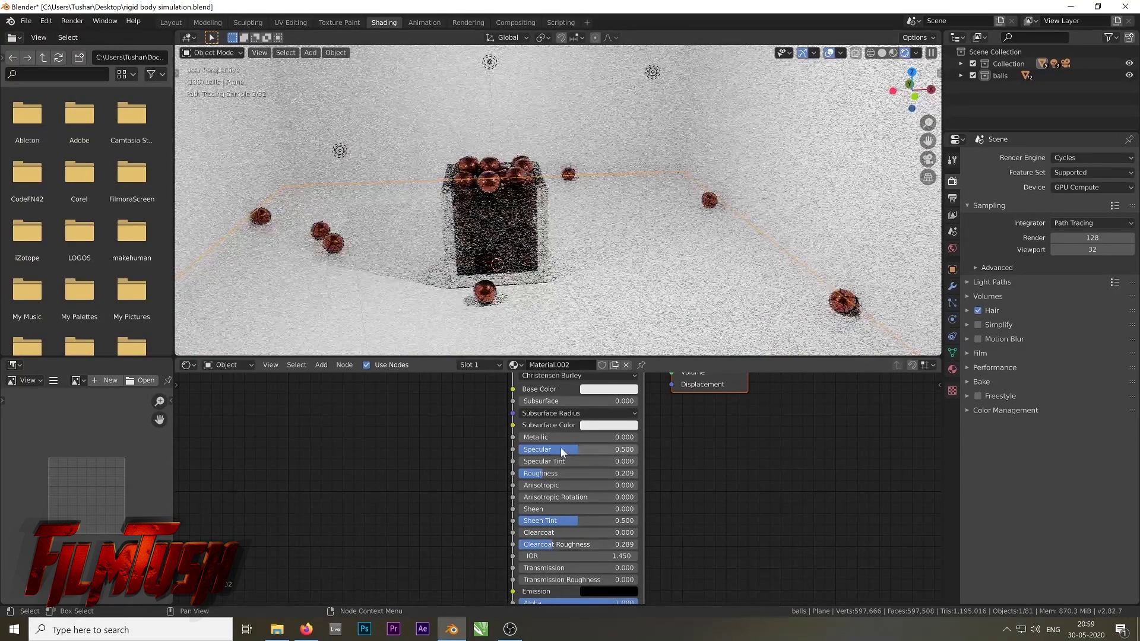
{"action": "left_click_drag", "start_coordinate": [543, 441], "coordinate": [561, 441]}
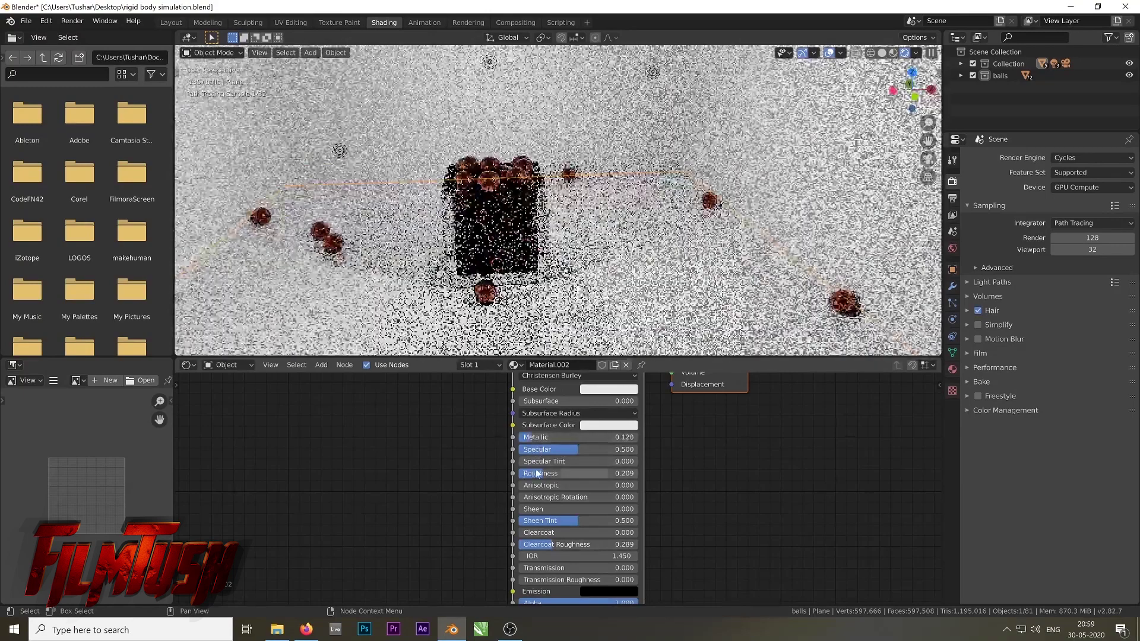
{"action": "left_click", "coordinate": [541, 475]}
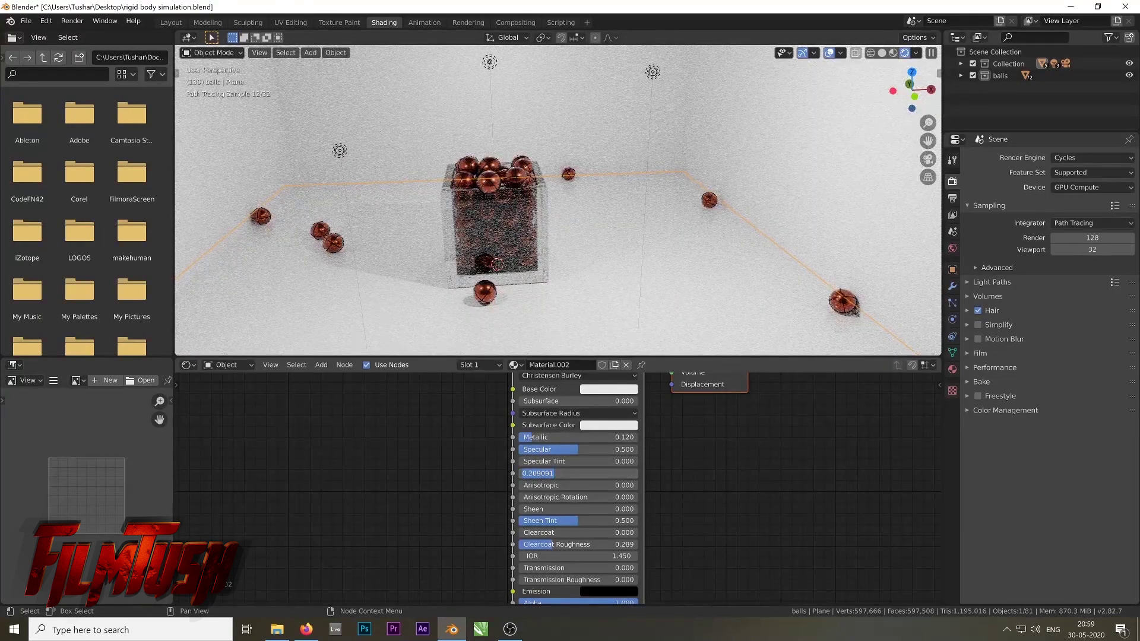
{"action": "key", "text": "Return"}
Tint the floor material's Base Color tan with hue 0.085, saturation 0.390 and value 0.611
{"action": "left_click", "coordinate": [608, 388]}
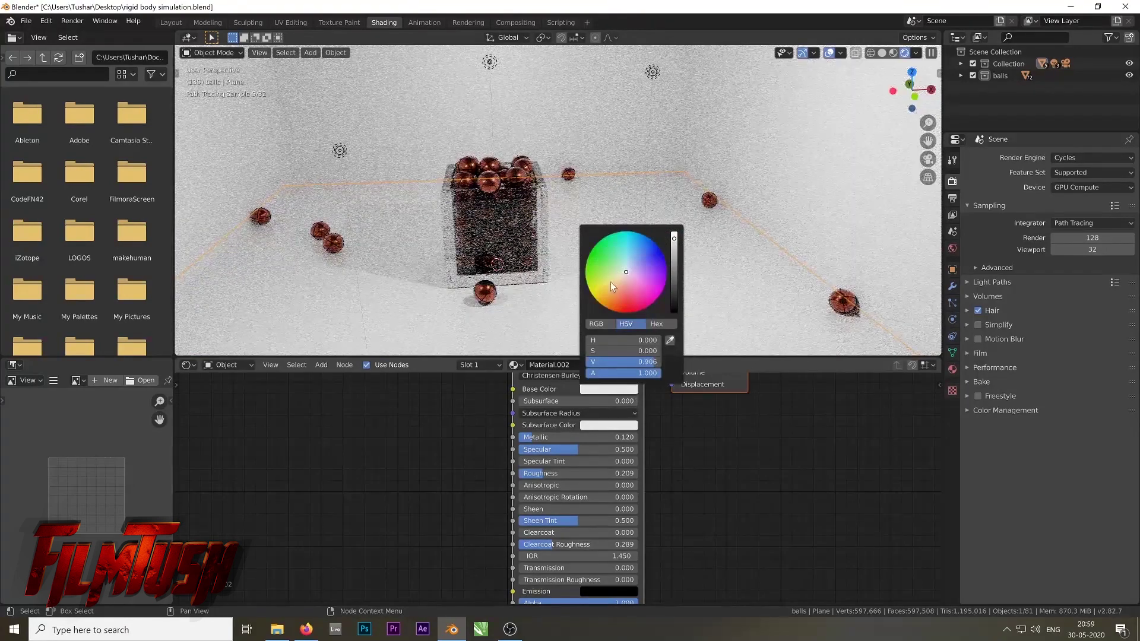
{"action": "left_click", "coordinate": [618, 286]}
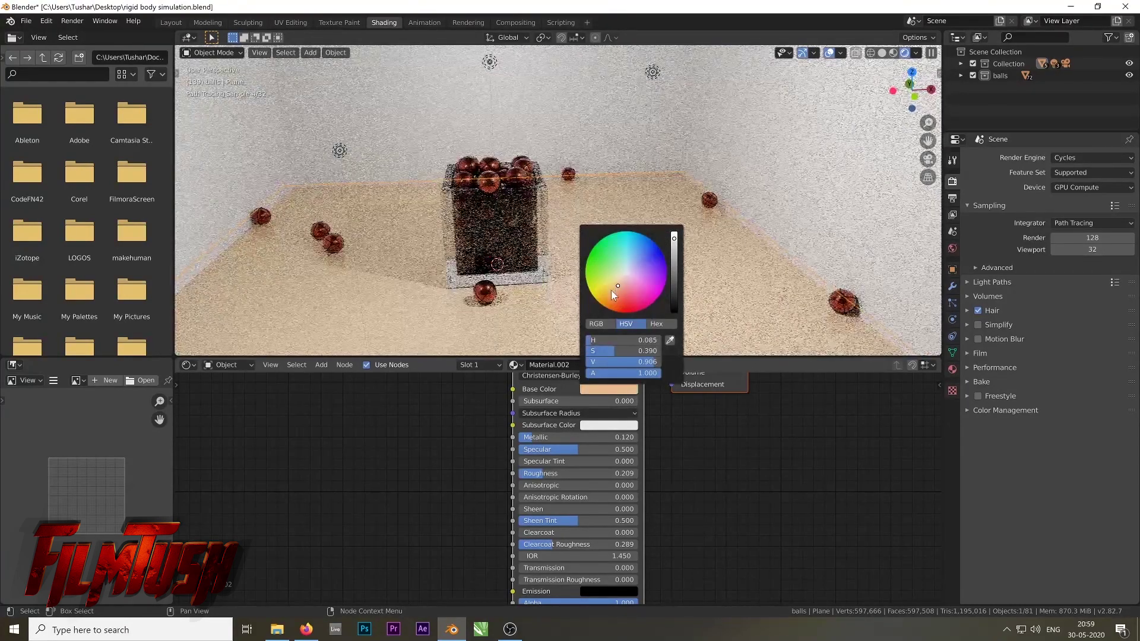
{"action": "left_click", "coordinate": [675, 260]}
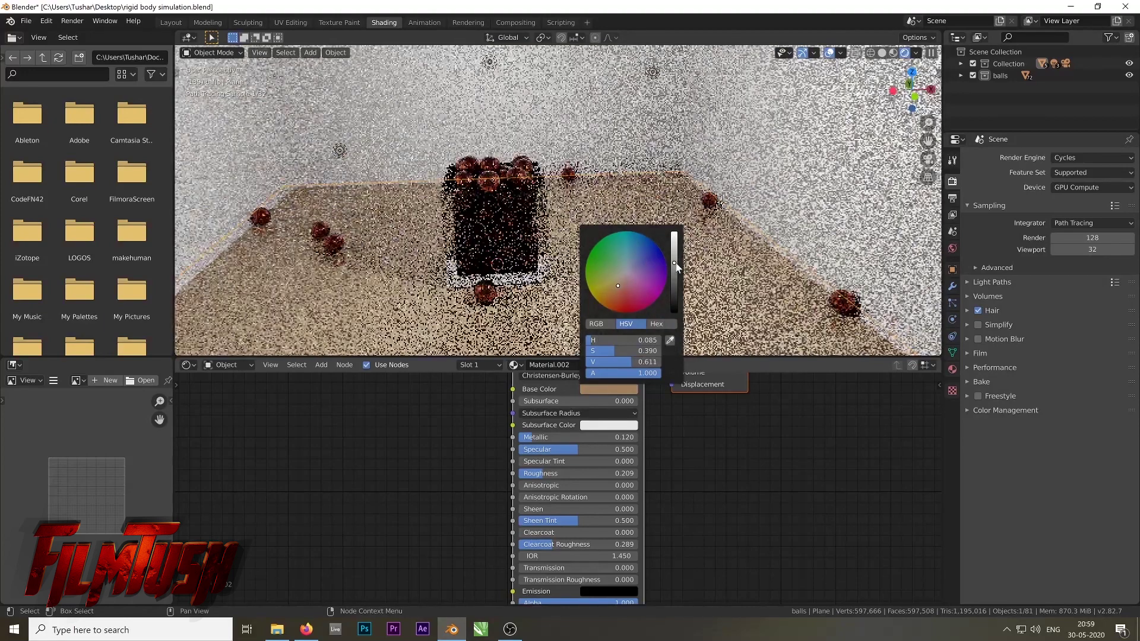
{"action": "left_click", "coordinate": [437, 140]}
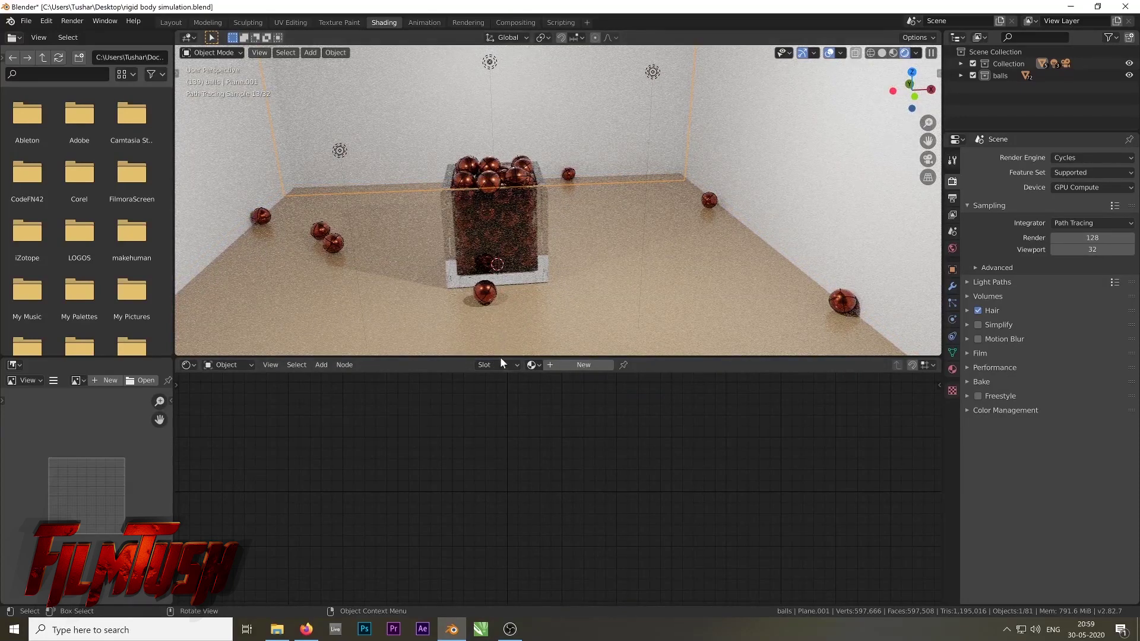
Connect a new Checker Texture's Color to the floor material's Base Color and lower the Roughness to about 0.152
{"action": "left_click", "coordinate": [408, 306]}
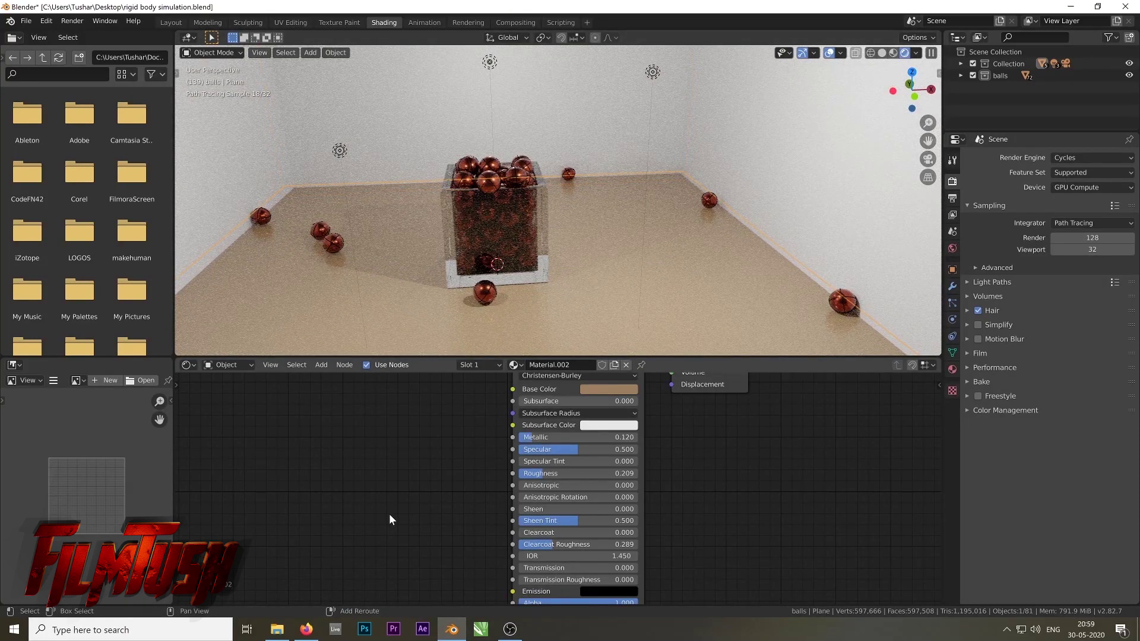
{"action": "key", "text": "shift+a"}
{"action": "mouse_move", "coordinate": [390, 498]}
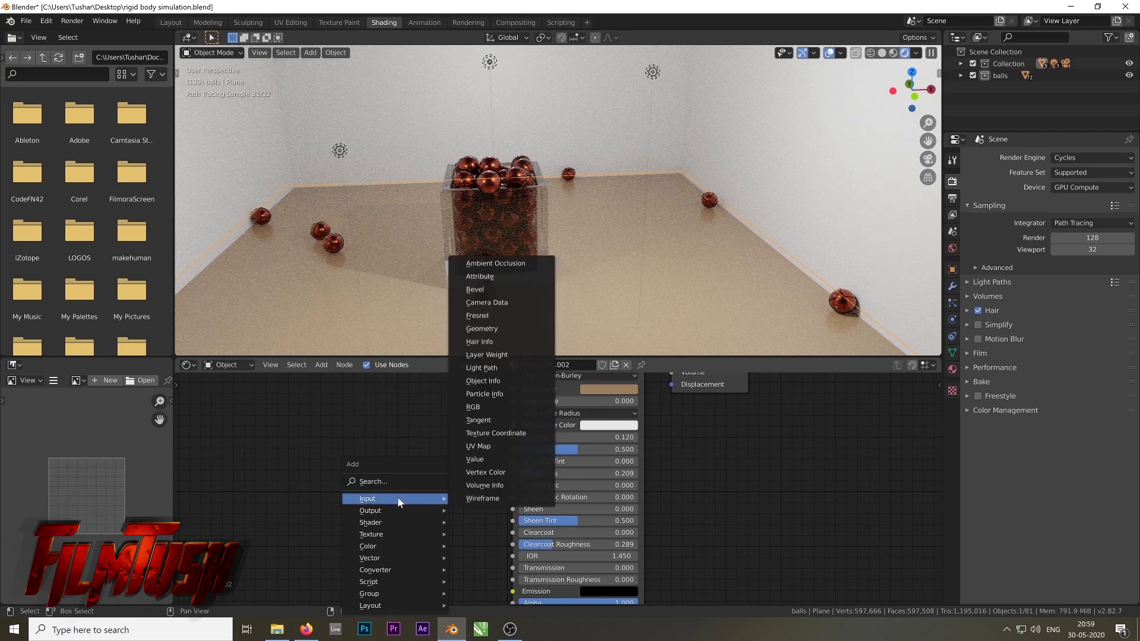
{"action": "mouse_move", "coordinate": [390, 535]}
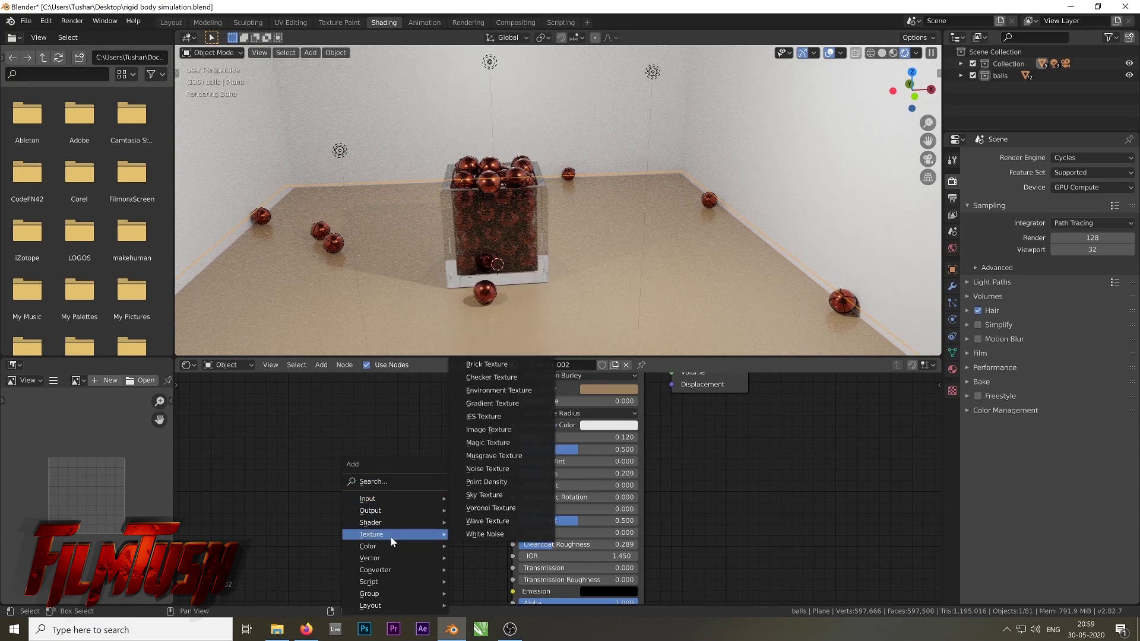
{"action": "left_click", "coordinate": [529, 378]}
{"action": "left_click", "coordinate": [325, 421]}
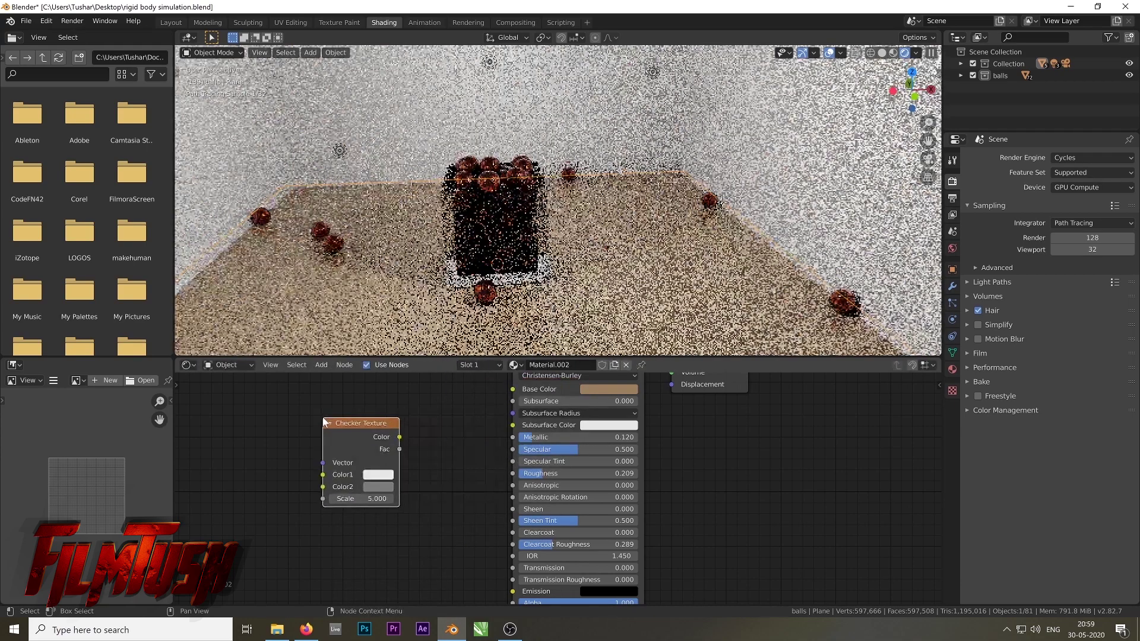
{"action": "left_click_drag", "start_coordinate": [399, 437], "coordinate": [514, 390]}
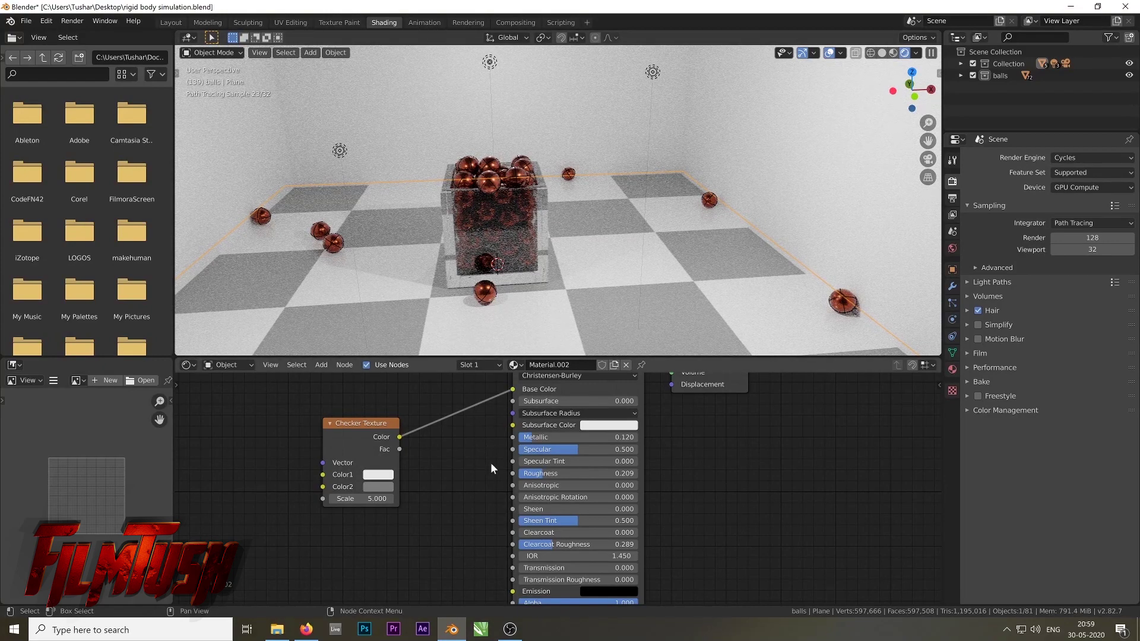
{"action": "left_click_drag", "start_coordinate": [535, 475], "coordinate": [523, 475]}
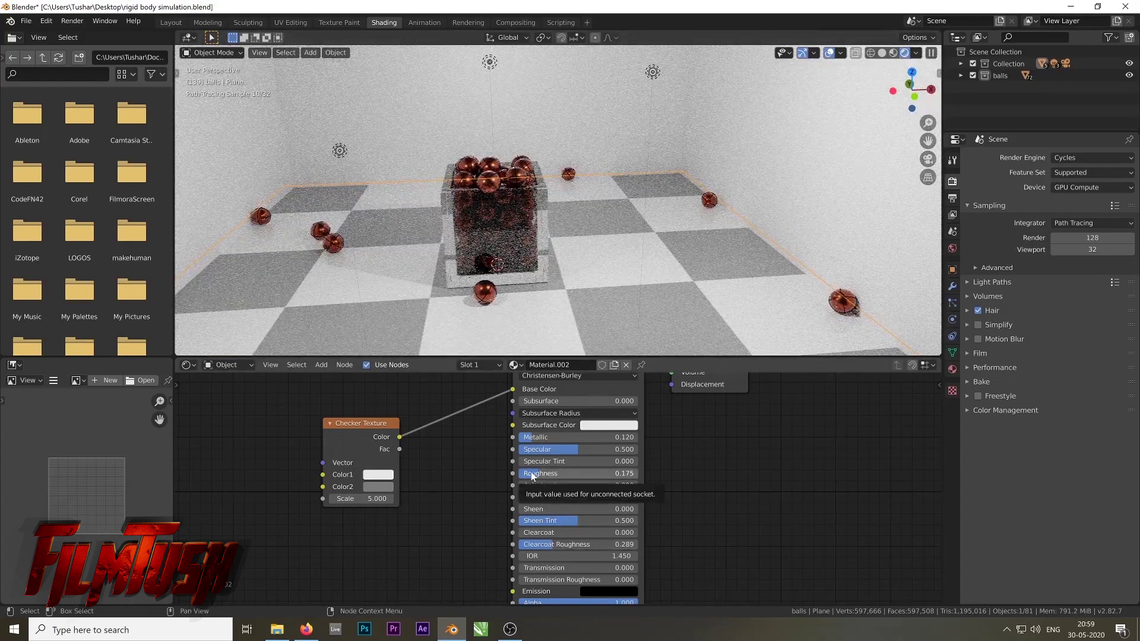
{"action": "left_click_drag", "start_coordinate": [532, 475], "coordinate": [538, 478]}
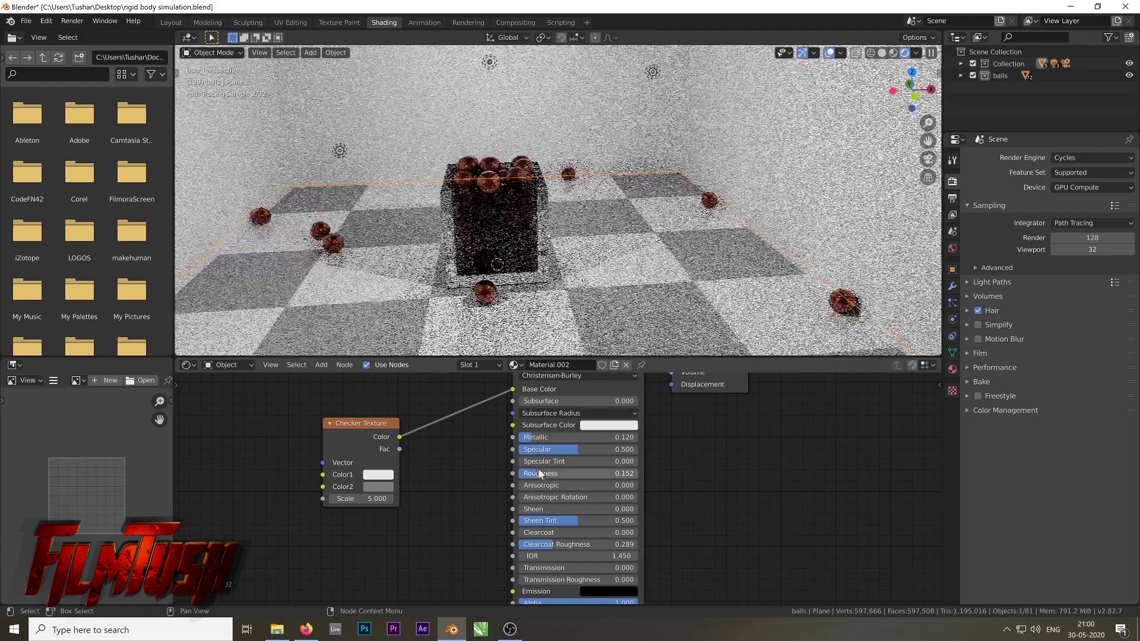
Give the back wall a new material and connect a new Brick Texture's Color to its Base Color
{"action": "left_click", "coordinate": [439, 201]}
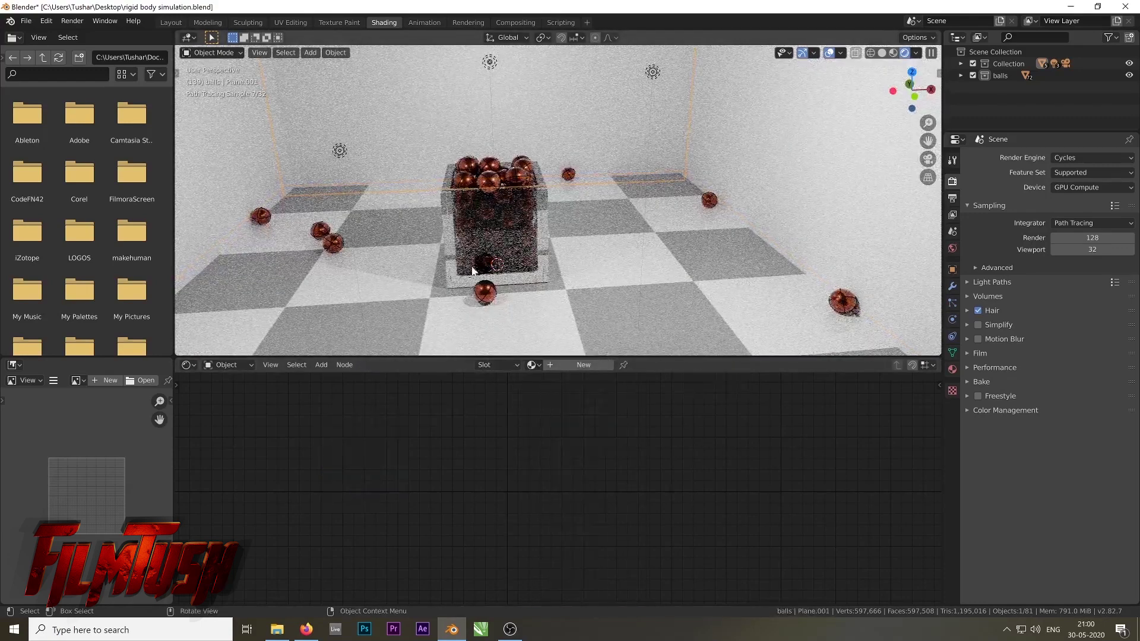
{"action": "left_click", "coordinate": [579, 365]}
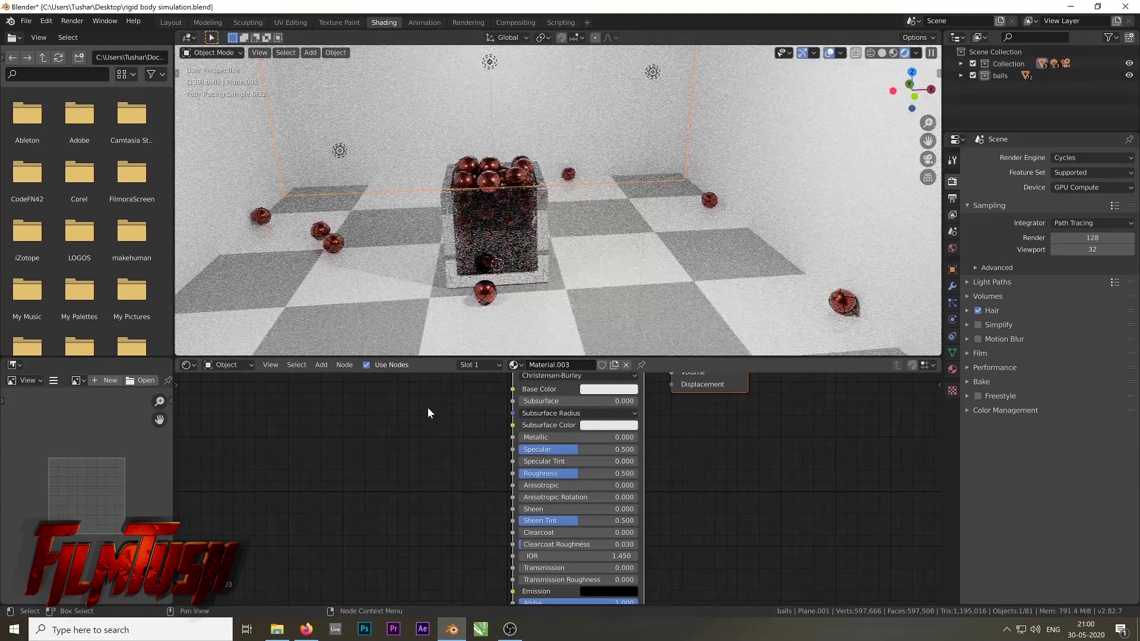
{"action": "key", "text": "shift+a"}
{"action": "mouse_move", "coordinate": [428, 408]}
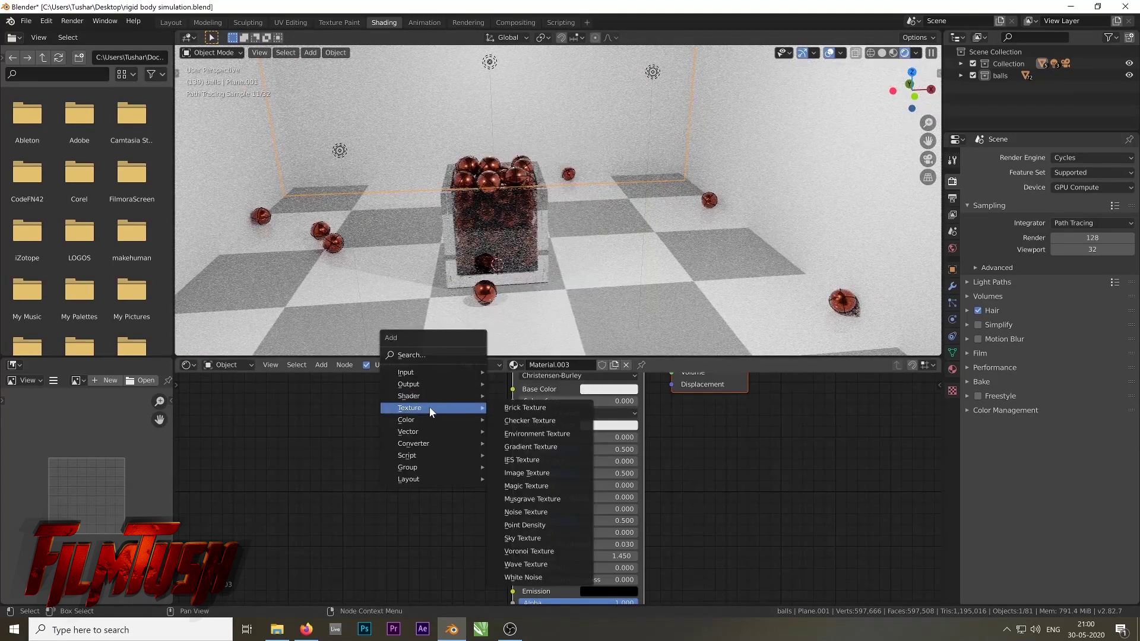
{"action": "left_click", "coordinate": [524, 407]}
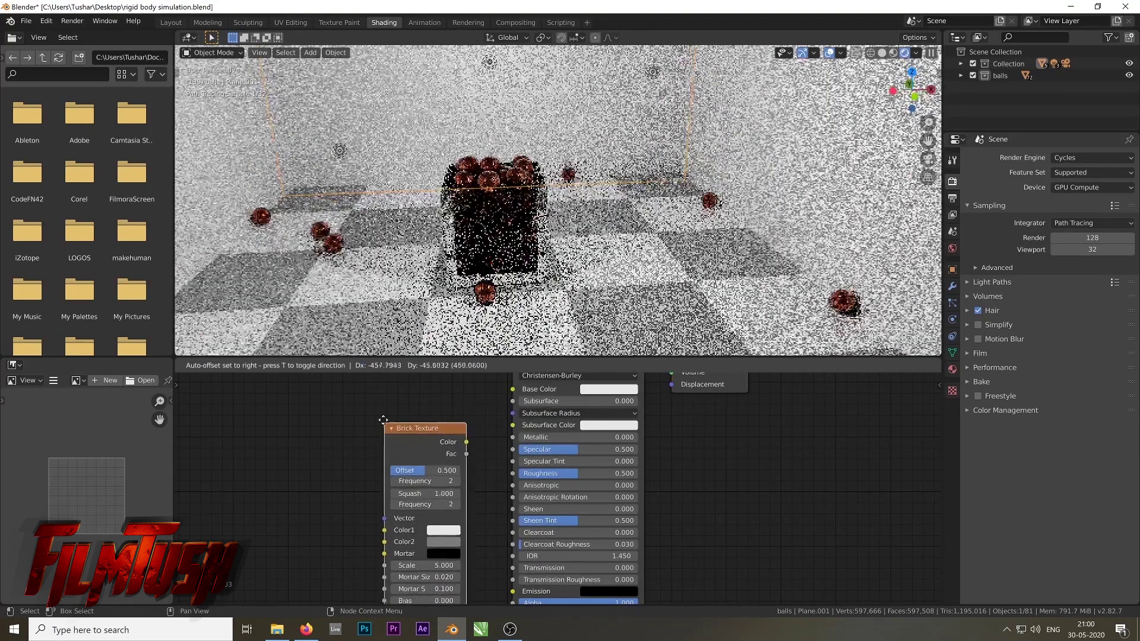
{"action": "left_click_drag", "start_coordinate": [462, 436], "coordinate": [511, 390]}
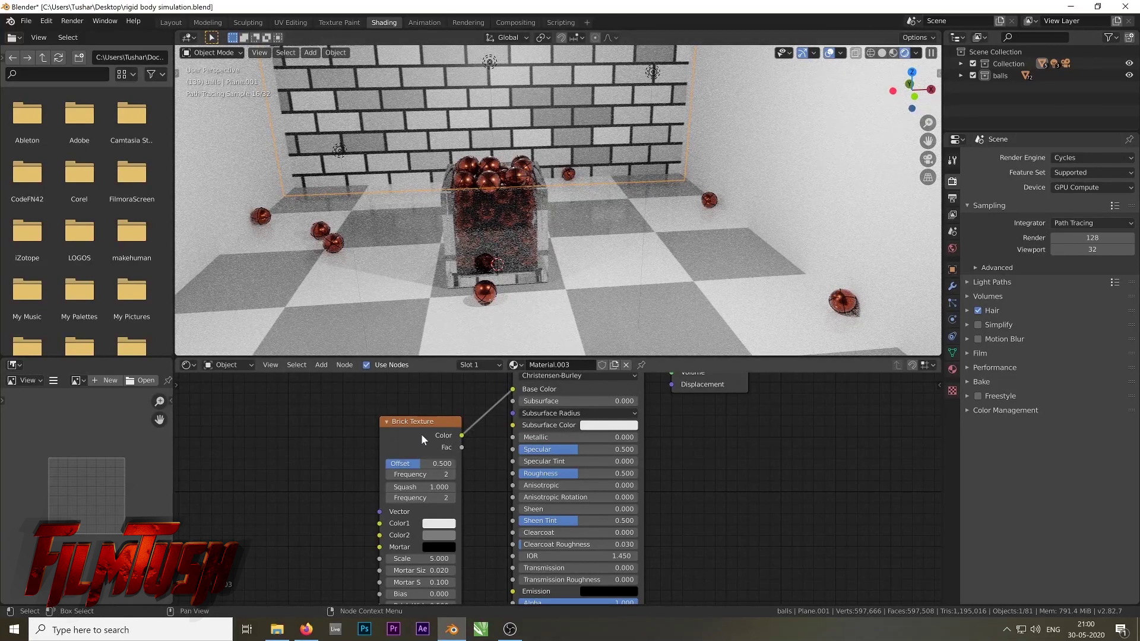
Widen the back wall's Brick Texture node, set its Mortar Size to 0, and try a red Color1 before undoing it
{"action": "left_click_drag", "start_coordinate": [422, 438], "coordinate": [410, 398]}
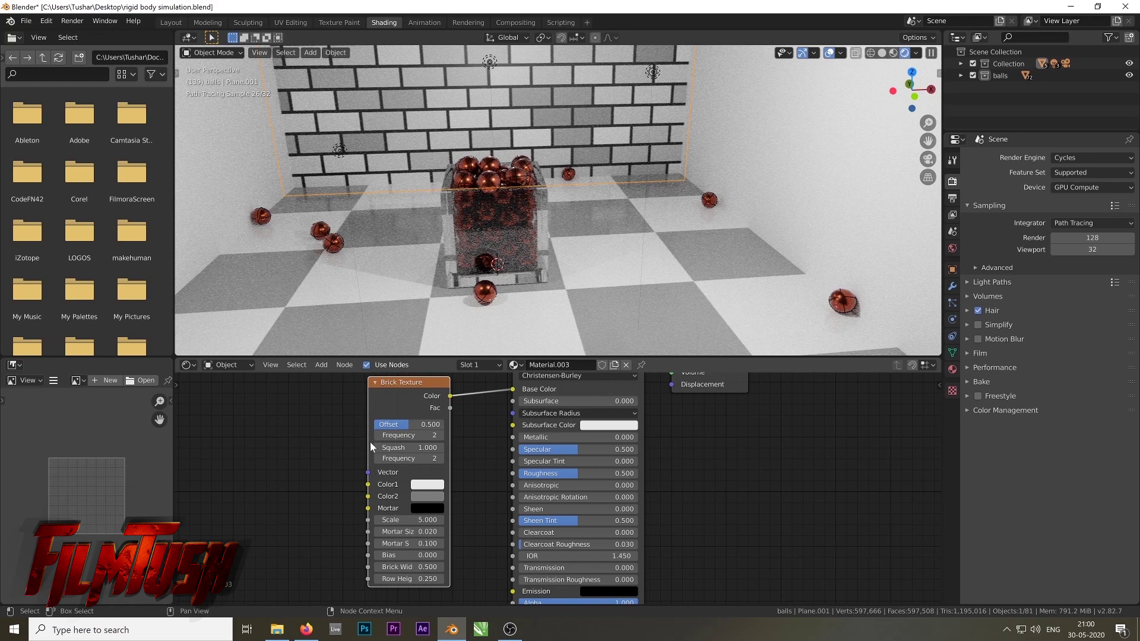
{"action": "left_click_drag", "start_coordinate": [364, 442], "coordinate": [318, 442]}
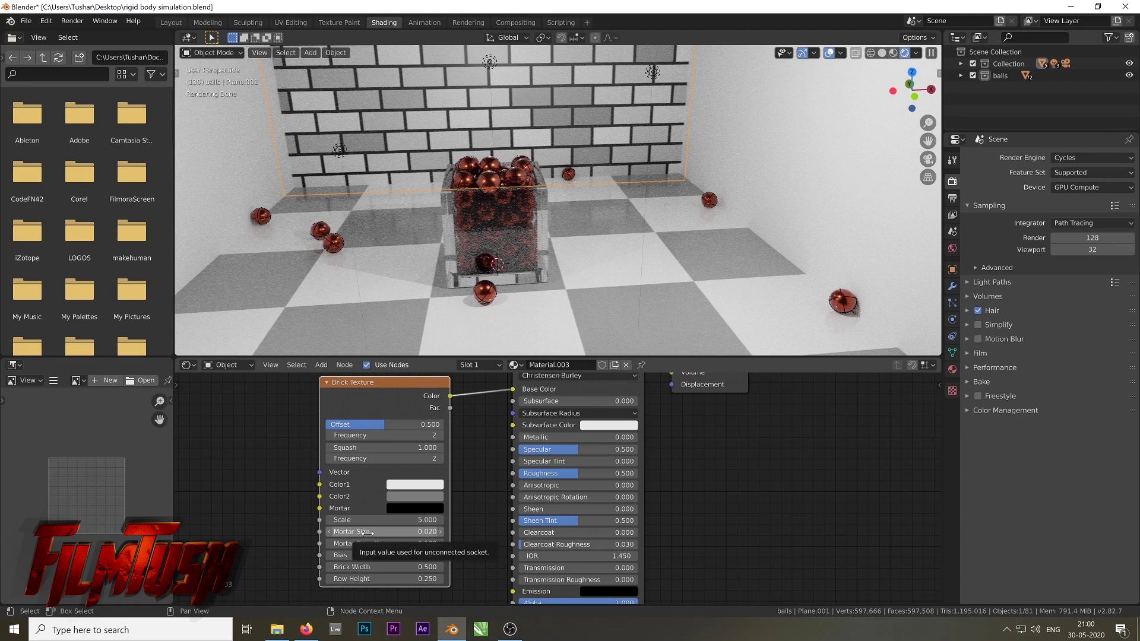
{"action": "left_click_drag", "start_coordinate": [367, 532], "coordinate": [353, 533]}
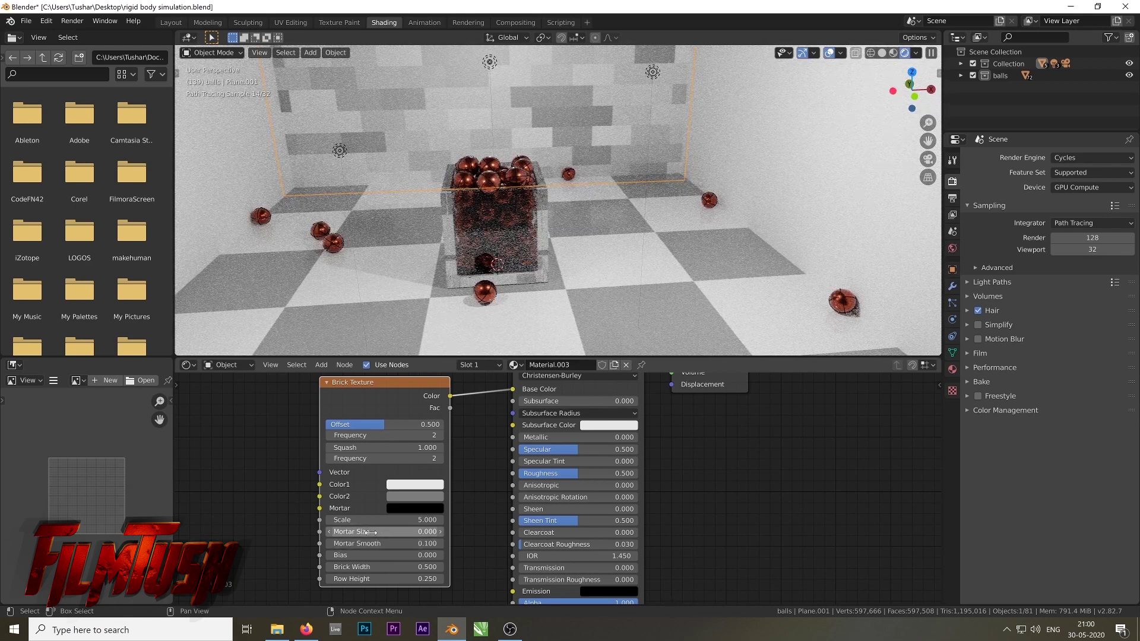
{"action": "left_click", "coordinate": [436, 485]}
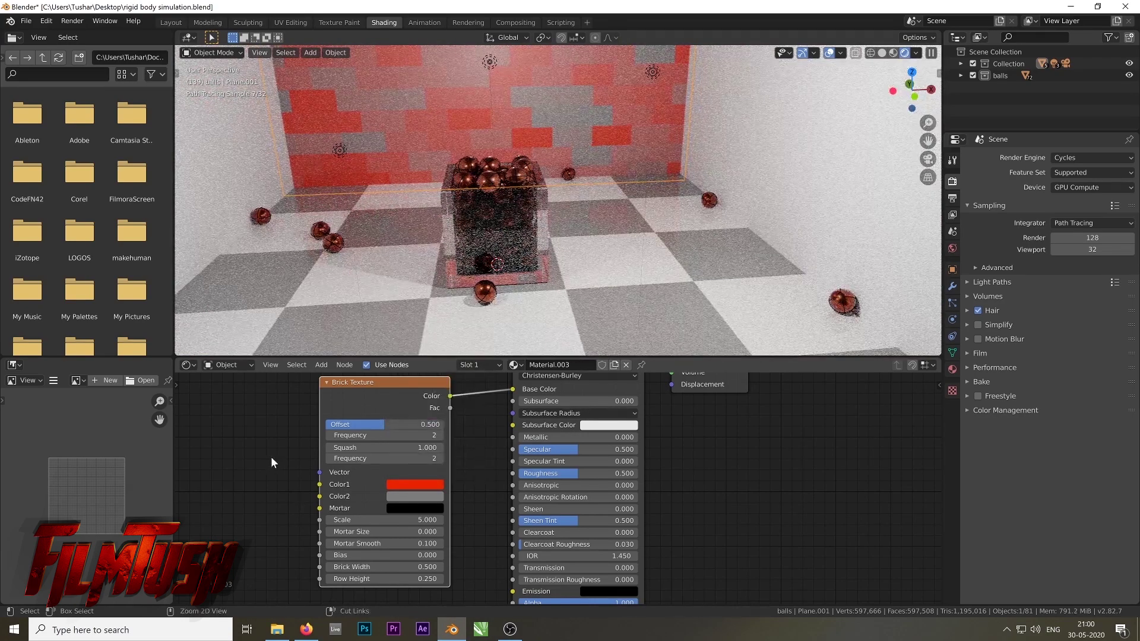
{"action": "key", "text": "ctrl+z"}
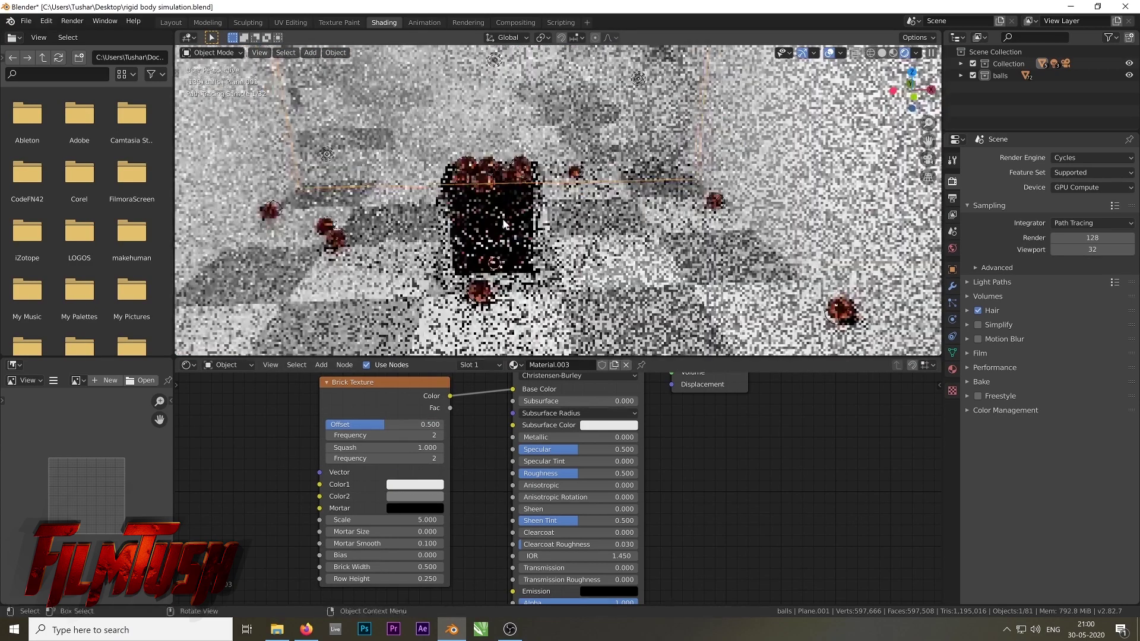
Give the right wall a new material and connect a new Brick Texture's Color to its Base Color
{"action": "left_click", "coordinate": [820, 173]}
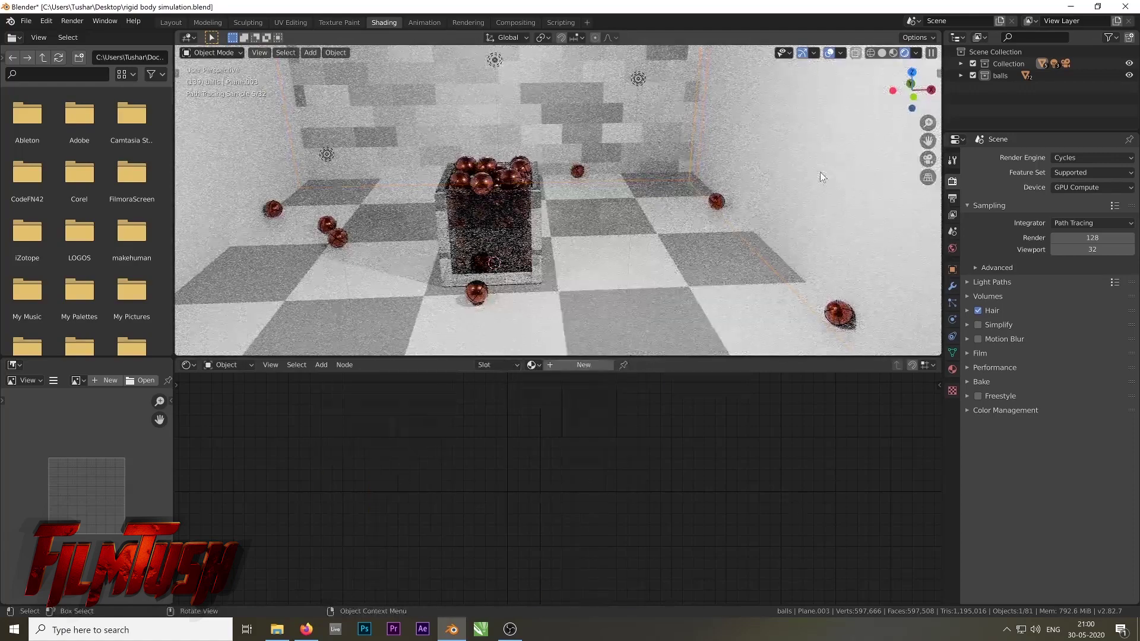
{"action": "left_click", "coordinate": [593, 365]}
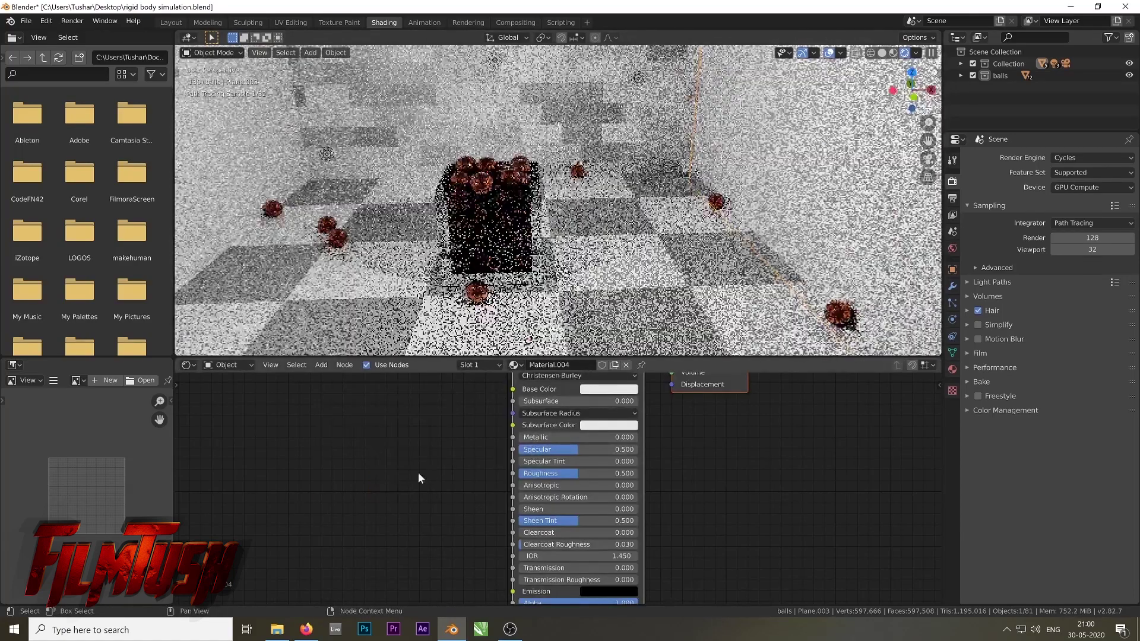
{"action": "left_click", "coordinate": [413, 480]}
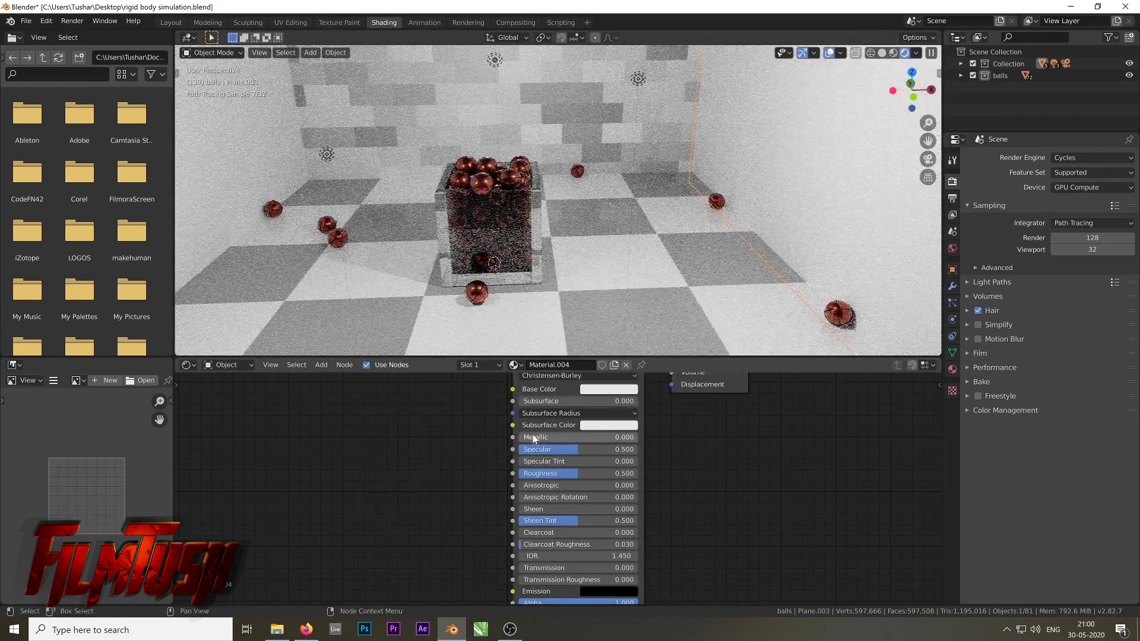
{"action": "key", "text": "shift+a"}
{"action": "mouse_move", "coordinate": [457, 429]}
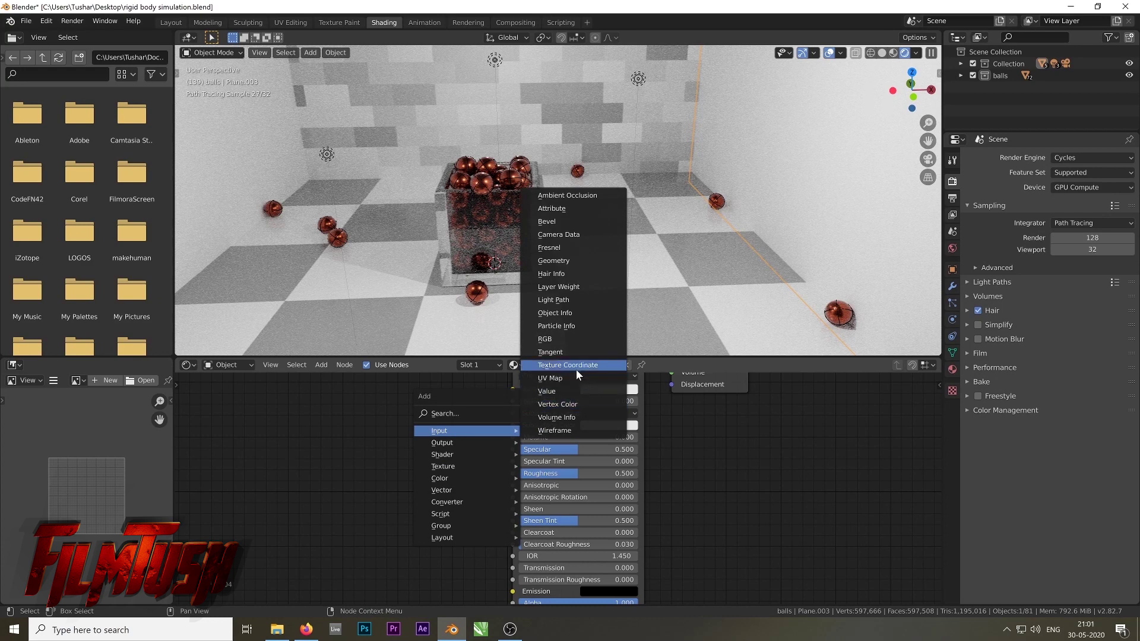
{"action": "mouse_move", "coordinate": [453, 468]}
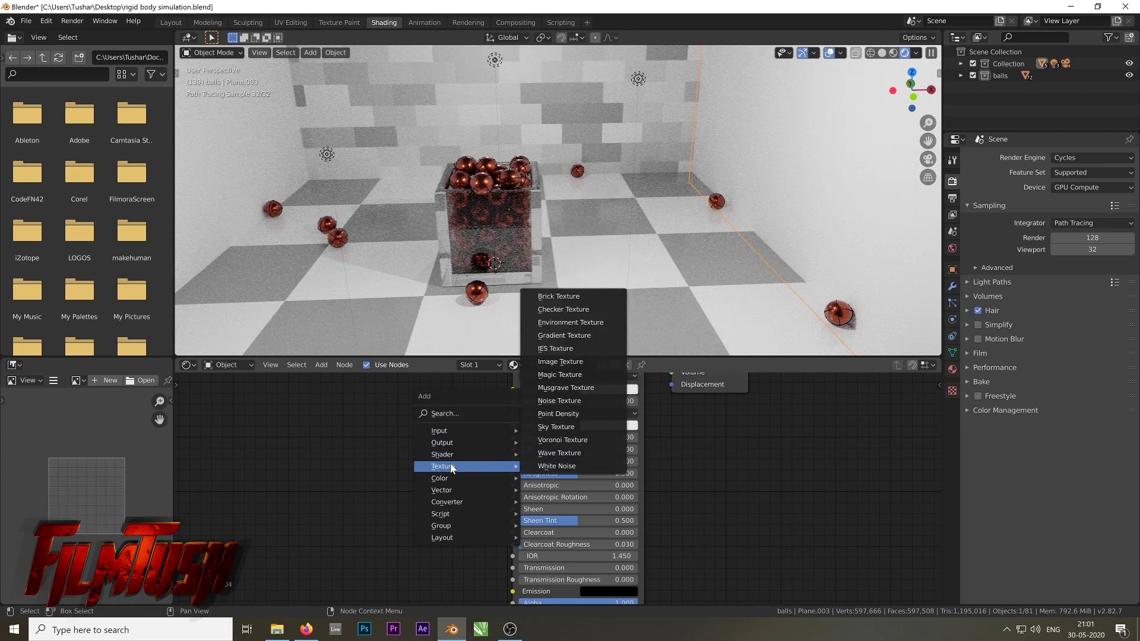
{"action": "left_click", "coordinate": [583, 296]}
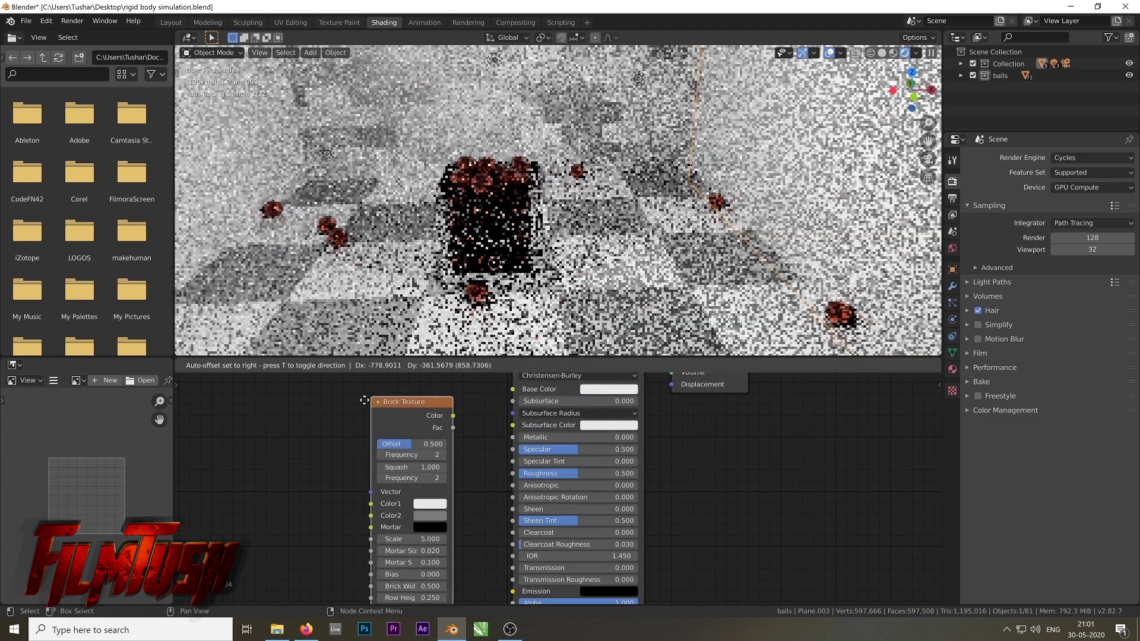
{"action": "left_click", "coordinate": [339, 399]}
{"action": "left_click_drag", "start_coordinate": [427, 414], "coordinate": [513, 390]}
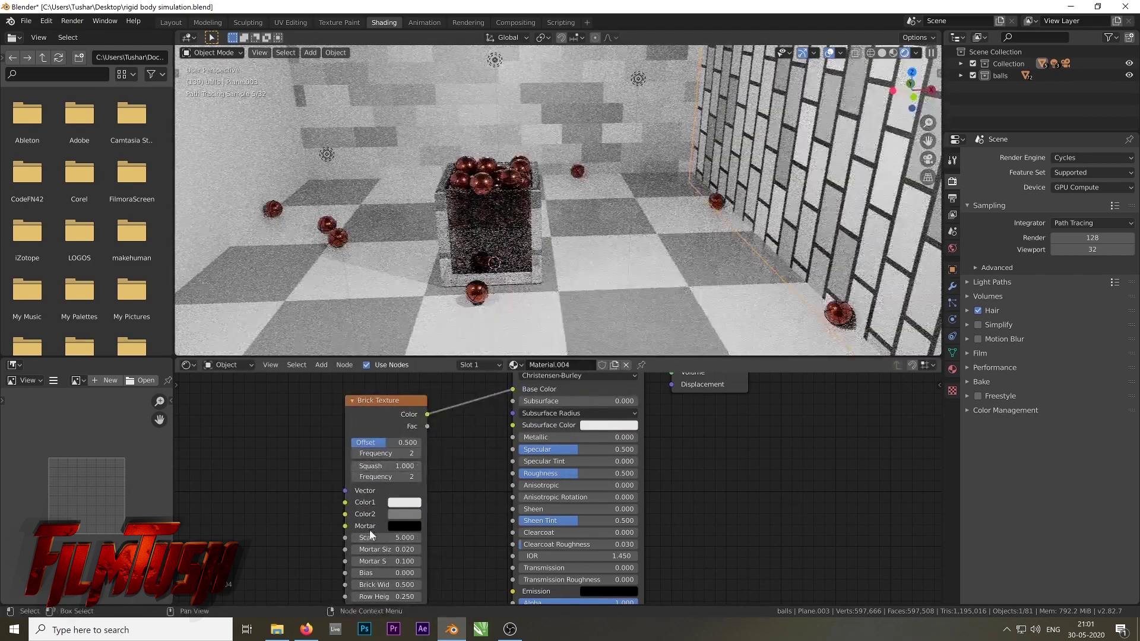
Set the right wall's Brick Texture to Mortar Size 0 and Scale 11.8
{"action": "left_click_drag", "start_coordinate": [394, 551], "coordinate": [383, 550]}
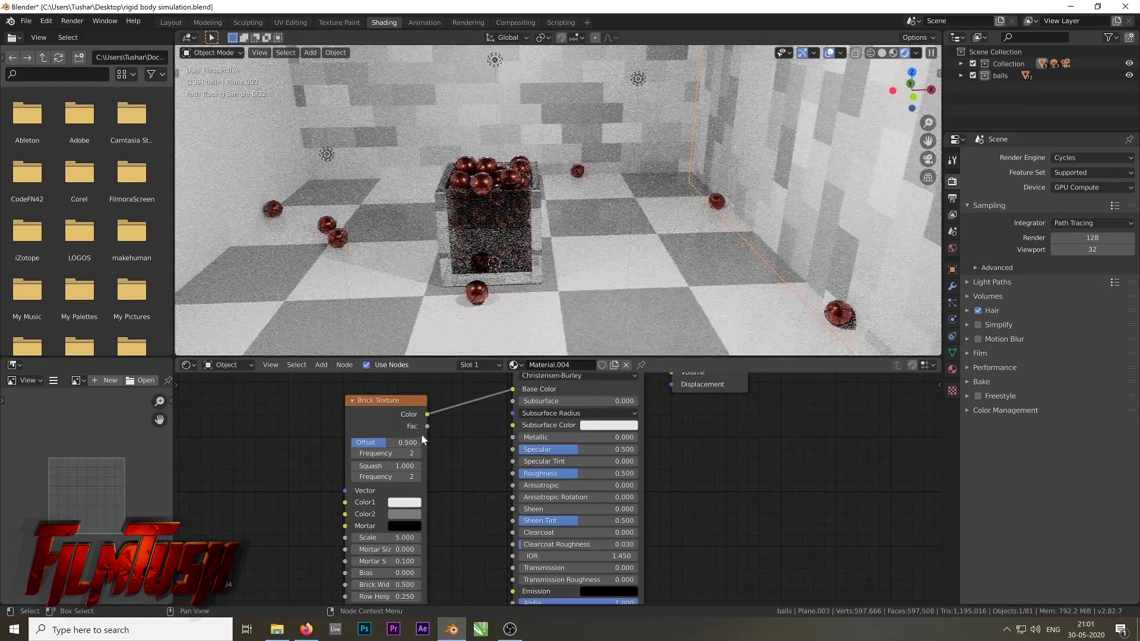
{"action": "left_click_drag", "start_coordinate": [389, 396], "coordinate": [391, 378]}
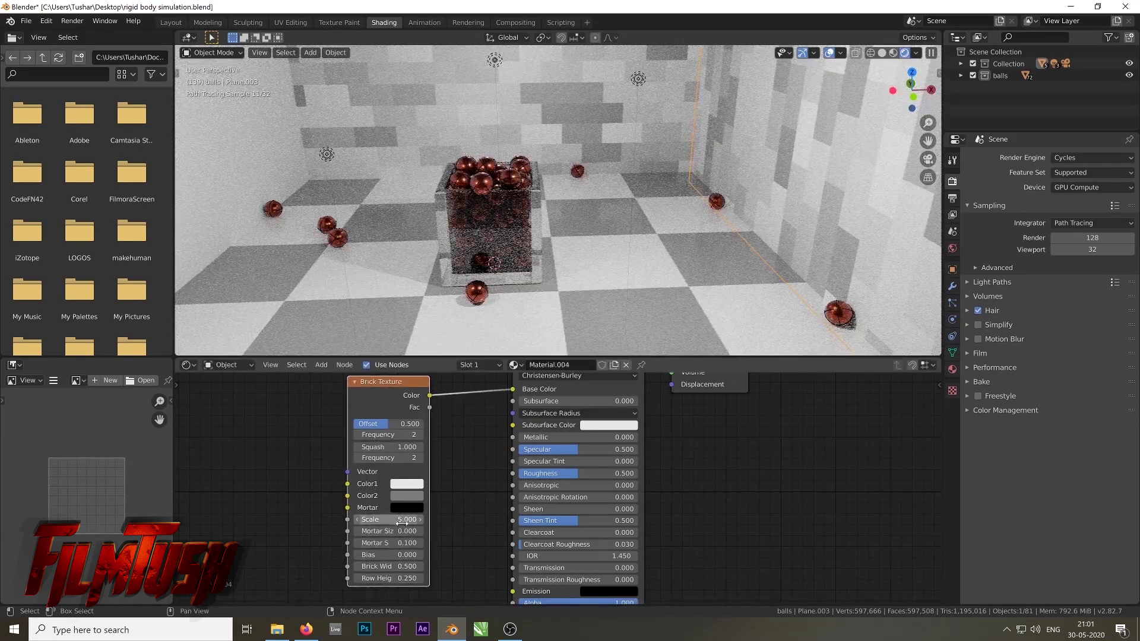
{"action": "left_click_drag", "start_coordinate": [401, 523], "coordinate": [392, 519]}
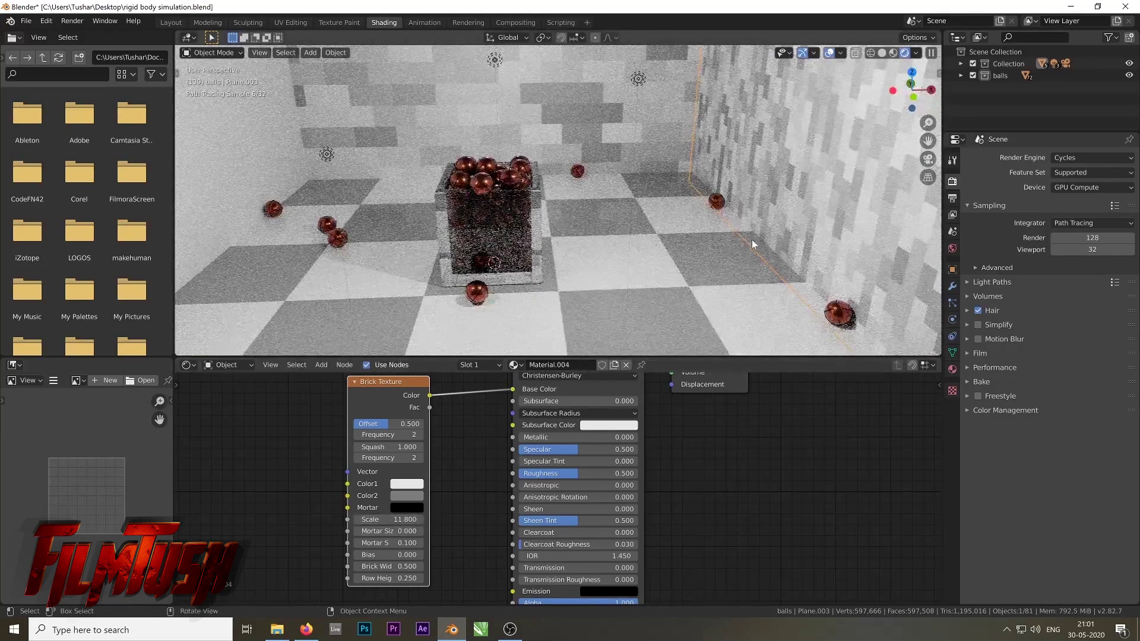
Give the left wall a new material, check the right wall's node setup, and reselect the left wall
{"action": "left_click", "coordinate": [258, 165]}
{"action": "left_click", "coordinate": [566, 362]}
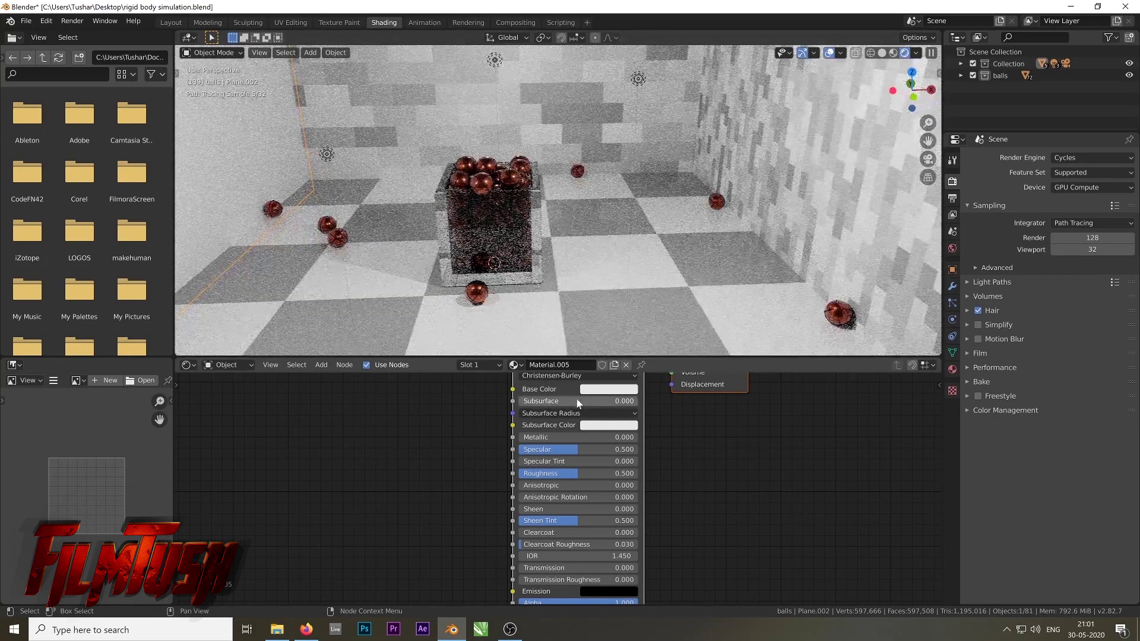
{"action": "left_click", "coordinate": [841, 216]}
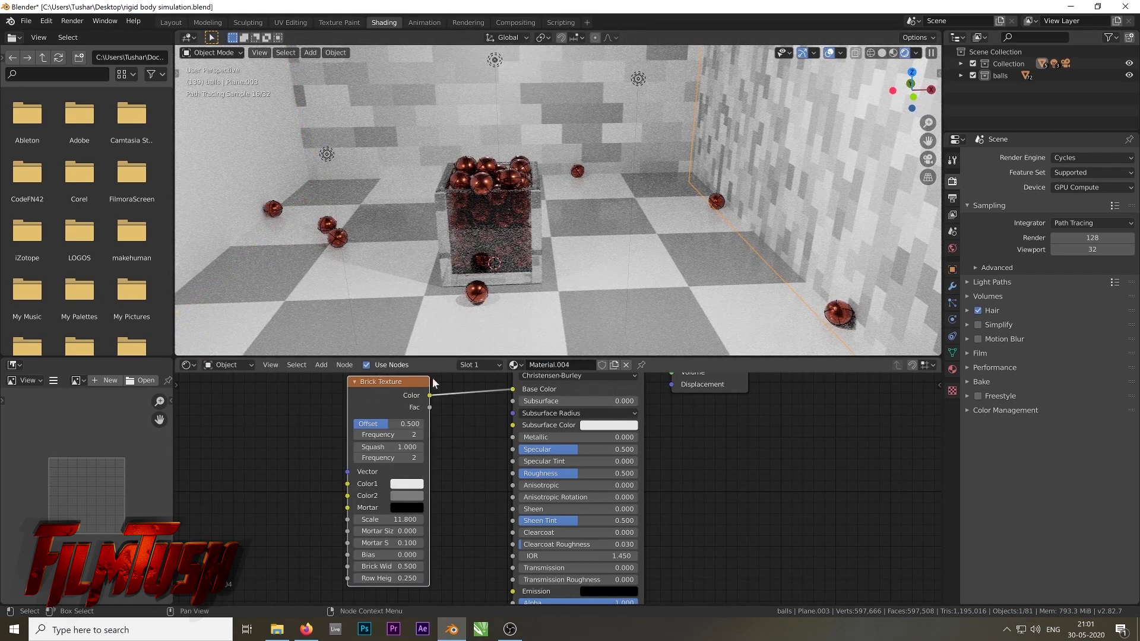
{"action": "left_click", "coordinate": [231, 129]}
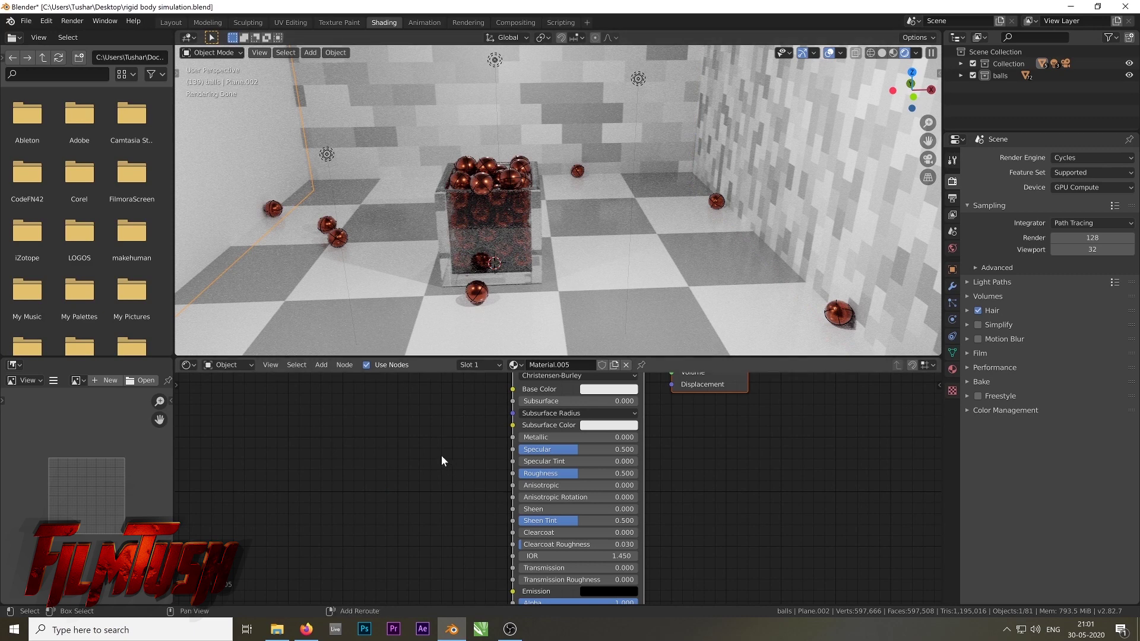
Connect a new Brick Texture to the left wall material's Base Color, with Mortar Size 0 and Scale 10.8
{"action": "key", "text": "shift+a"}
{"action": "mouse_move", "coordinate": [440, 456]}
{"action": "key", "text": "shift+a"}
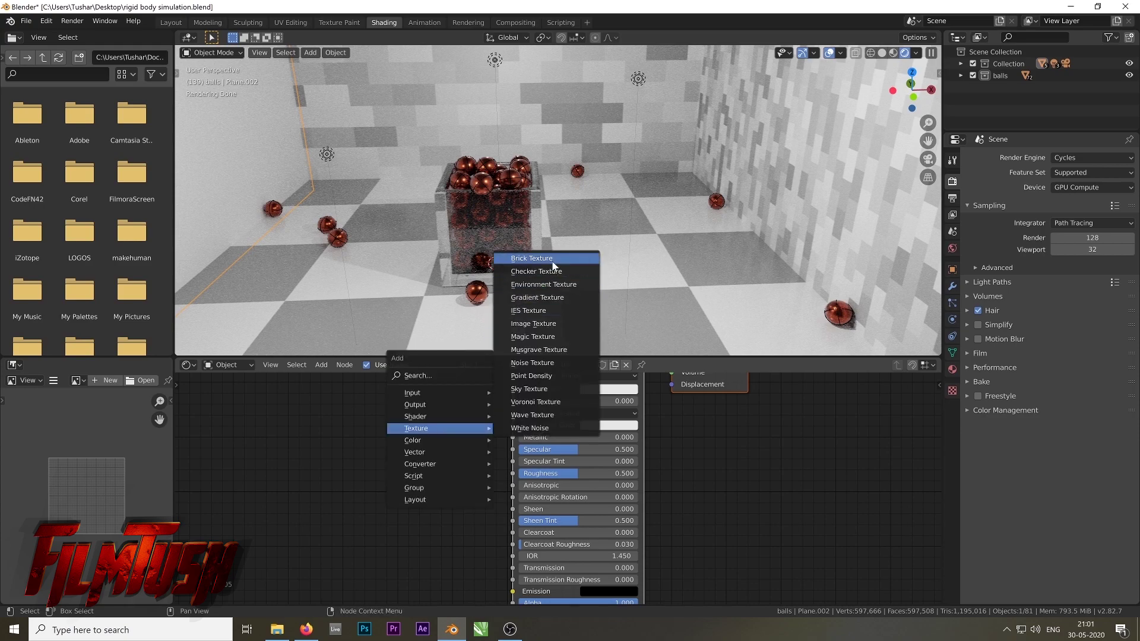
{"action": "left_click", "coordinate": [531, 259]}
{"action": "left_click", "coordinate": [358, 413]}
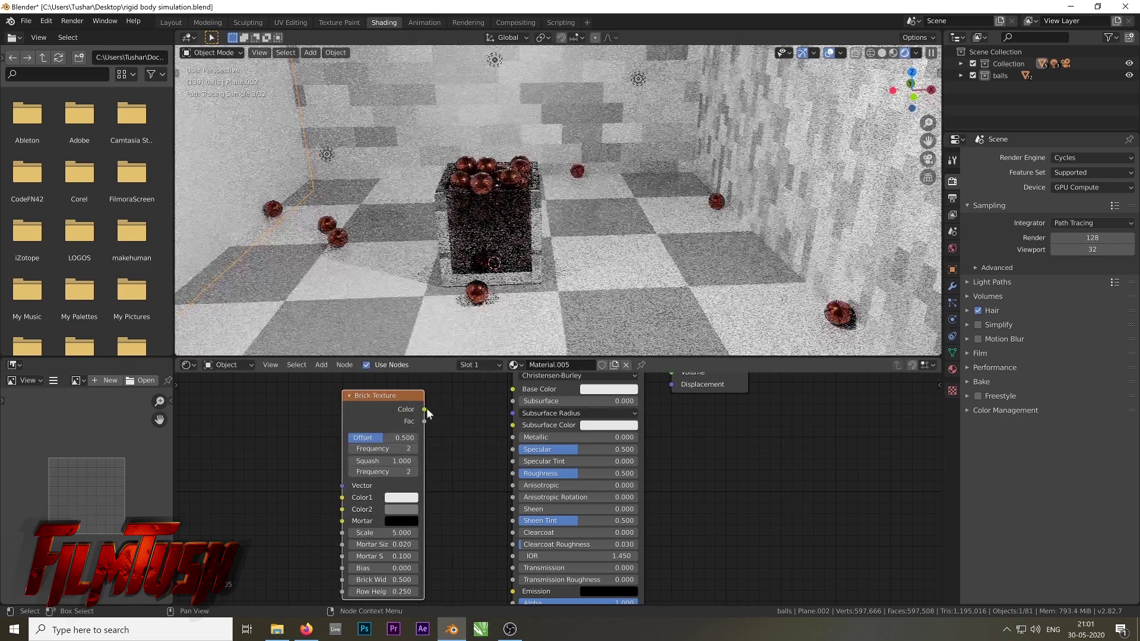
{"action": "left_click_drag", "start_coordinate": [424, 409], "coordinate": [512, 389]}
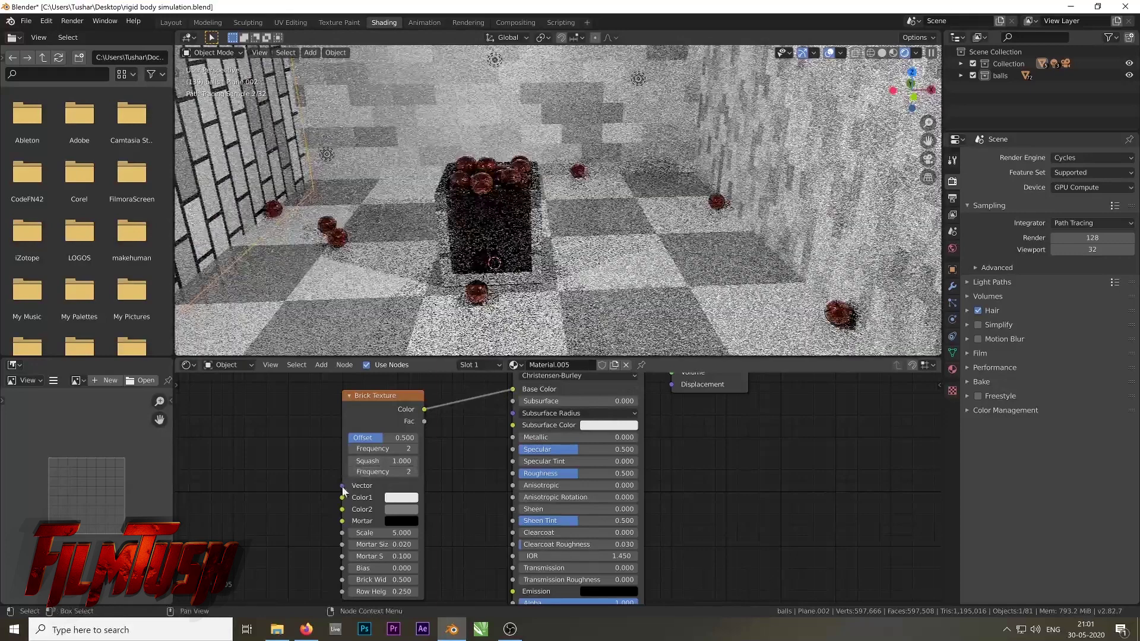
{"action": "left_click_drag", "start_coordinate": [381, 544], "coordinate": [359, 544]}
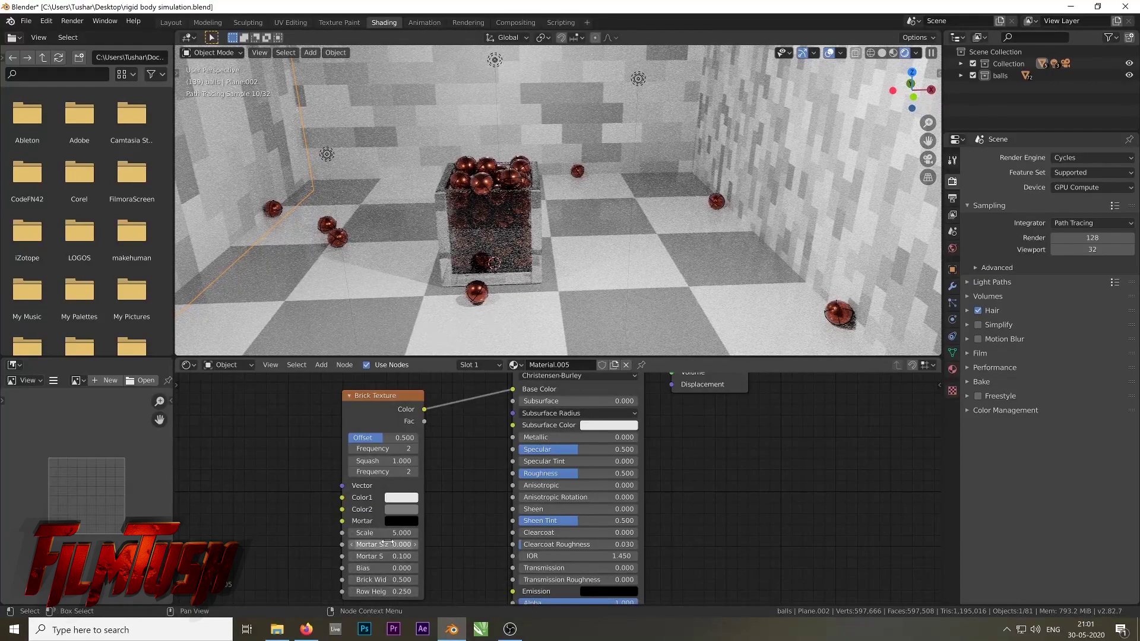
{"action": "left_click_drag", "start_coordinate": [380, 532], "coordinate": [415, 532]}
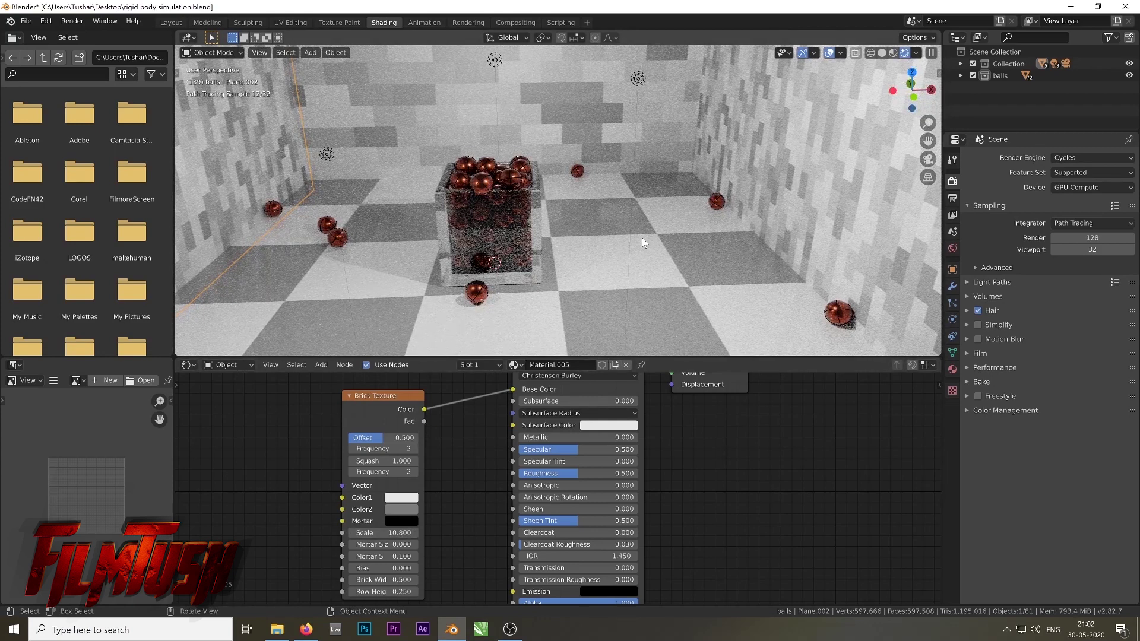
Return to the Layout workspace, render frame 139 as a still image, and close the render result after viewing it
{"action": "left_click", "coordinate": [175, 24]}
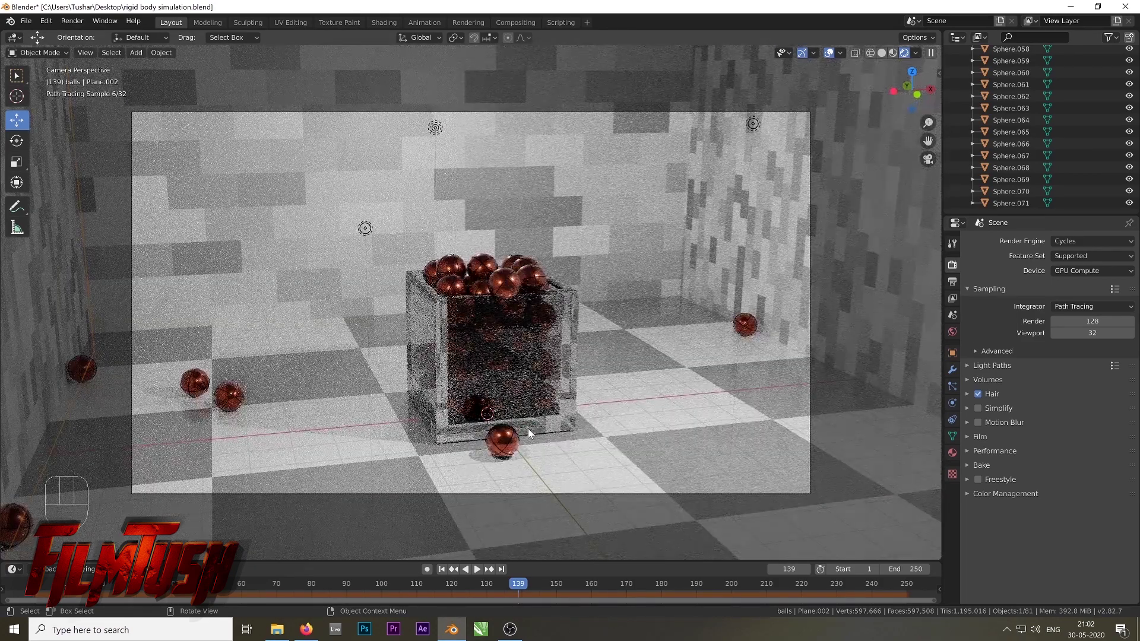
{"action": "left_click", "coordinate": [76, 22]}
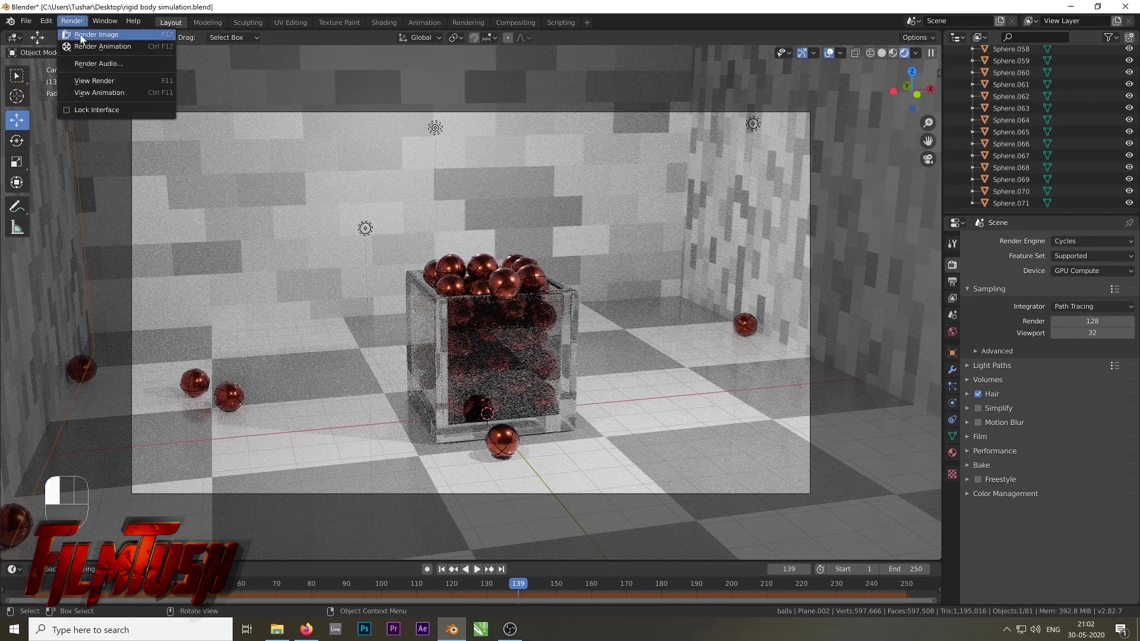
{"action": "left_click", "coordinate": [83, 34]}
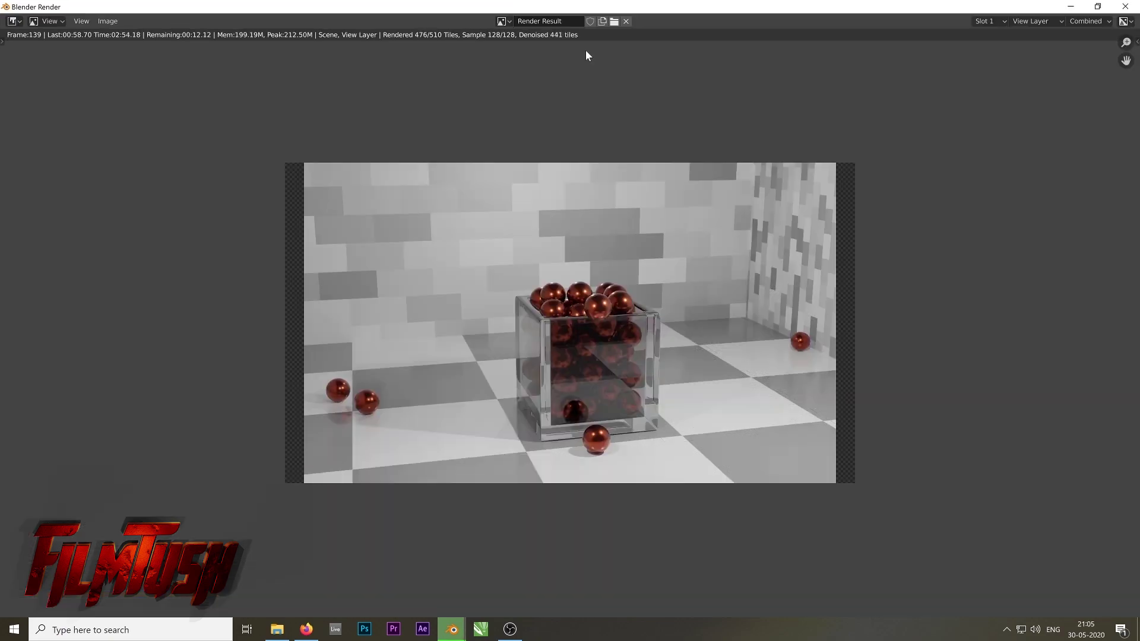
{"action": "scroll", "coordinate": [519, 476], "scroll_direction": "up", "scroll_amount": 1}
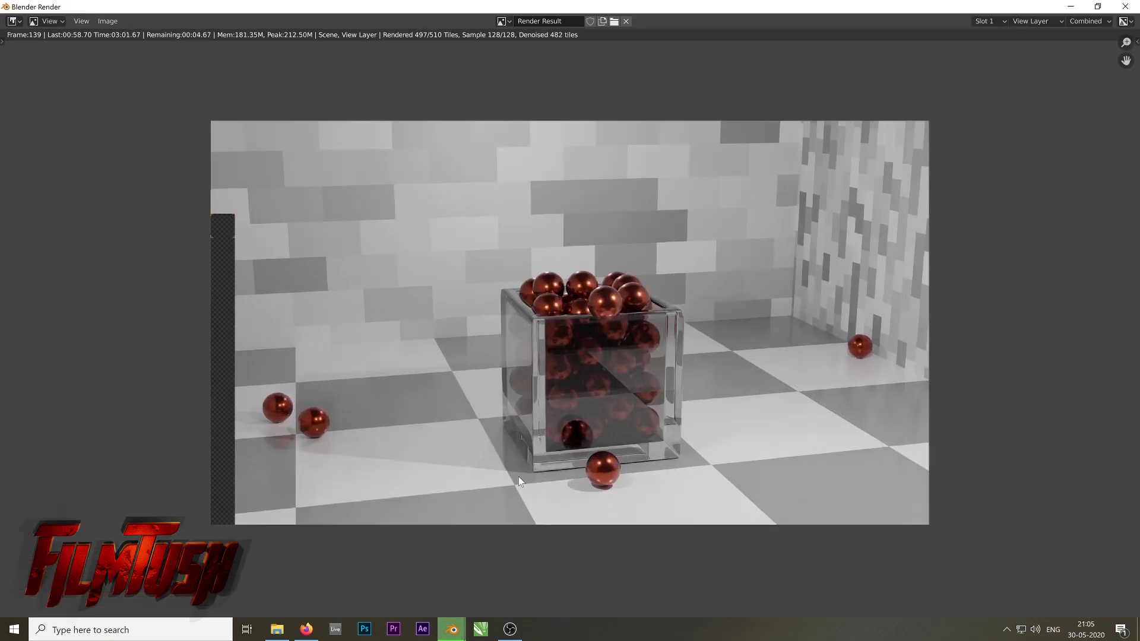
{"action": "key", "text": "Escape"}
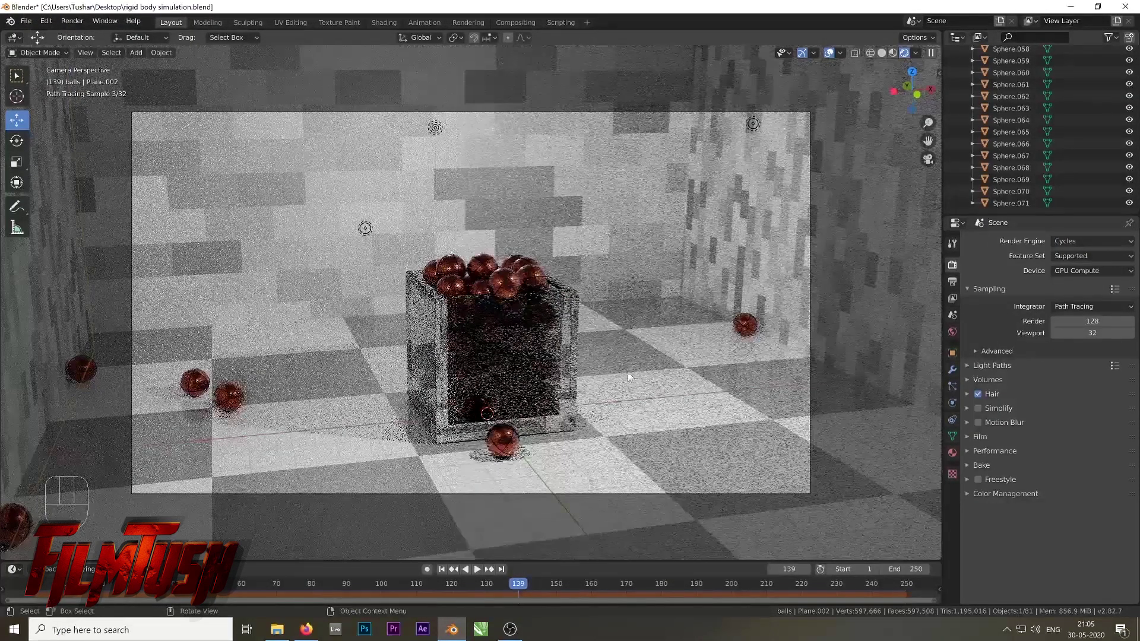
Leave the camera view and switch the viewport to solid shading
{"action": "key", "text": "KP_0"}
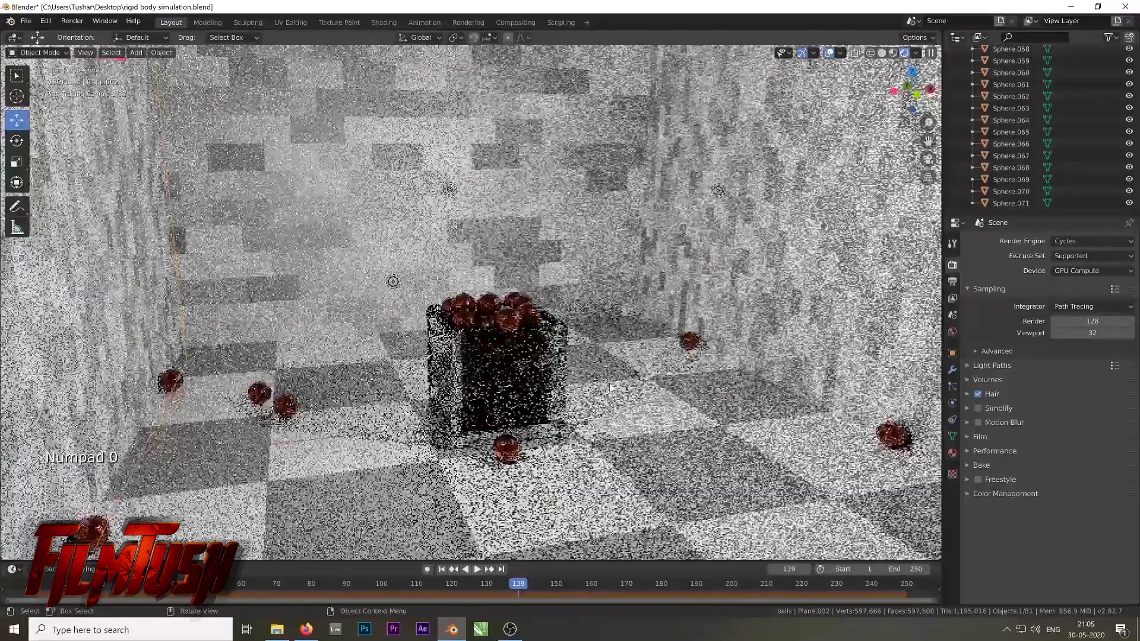
{"action": "mouse_move", "coordinate": [610, 381]}
{"action": "middle_mouse_down"}
{"action": "mouse_move", "coordinate": [591, 417]}
{"action": "mouse_move", "coordinate": [551, 403]}
{"action": "middle_mouse_up"}
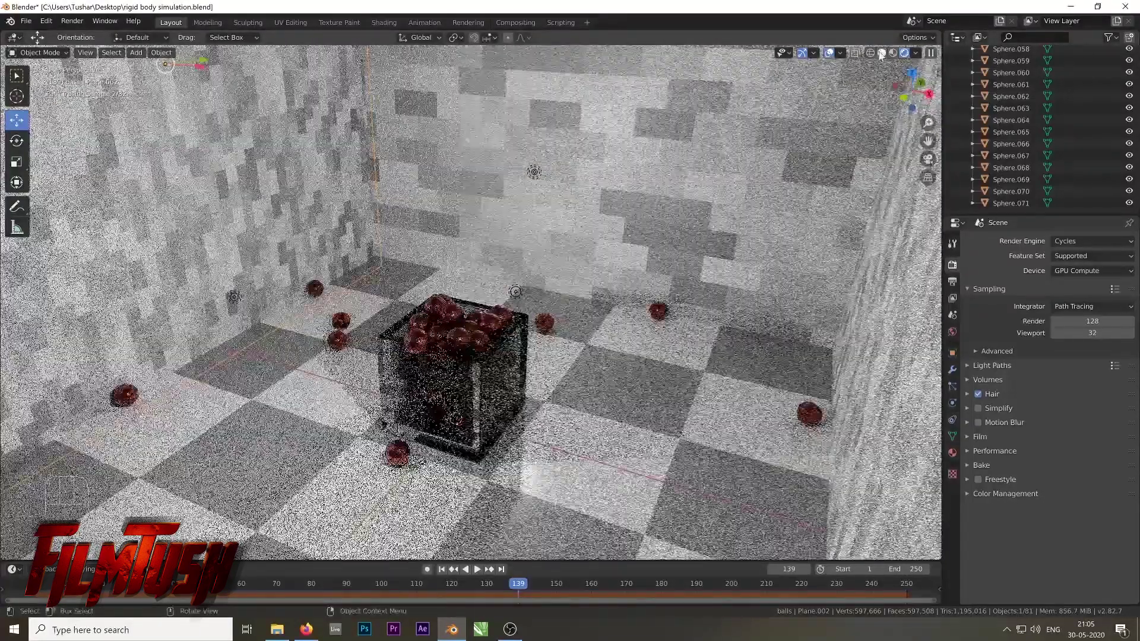
{"action": "left_click", "coordinate": [882, 53]}
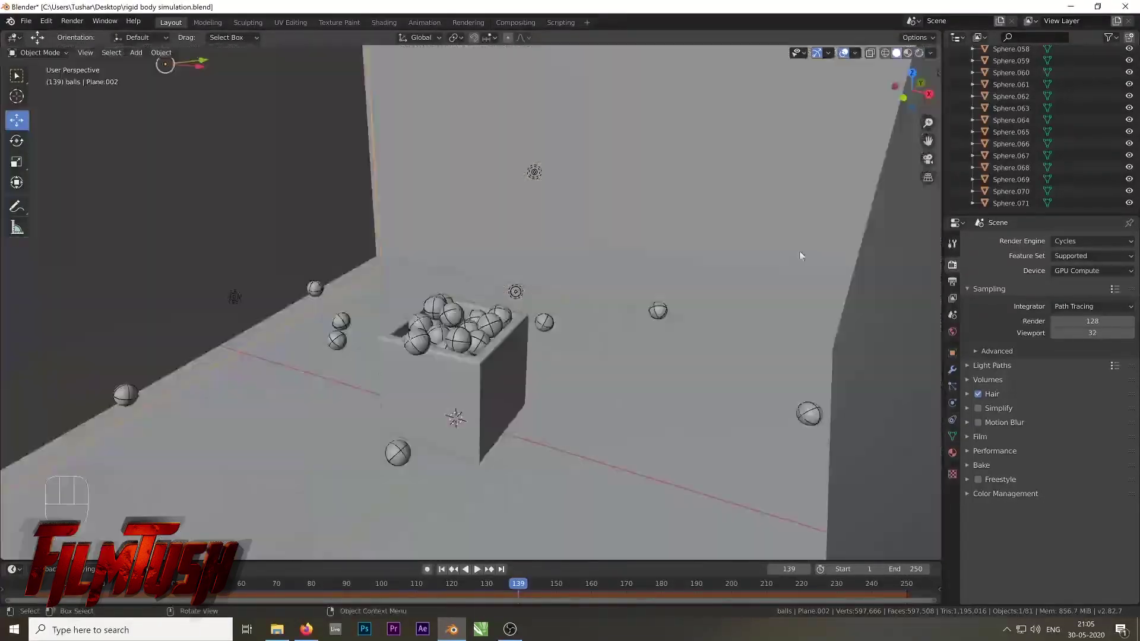
Play the ball simulation from the first frame, view it from several angles, and return to frame 1
{"action": "left_click", "coordinate": [441, 568]}
{"action": "key", "text": "space"}
{"action": "middle_click_drag", "start_coordinate": [522, 372], "coordinate": [564, 363]}
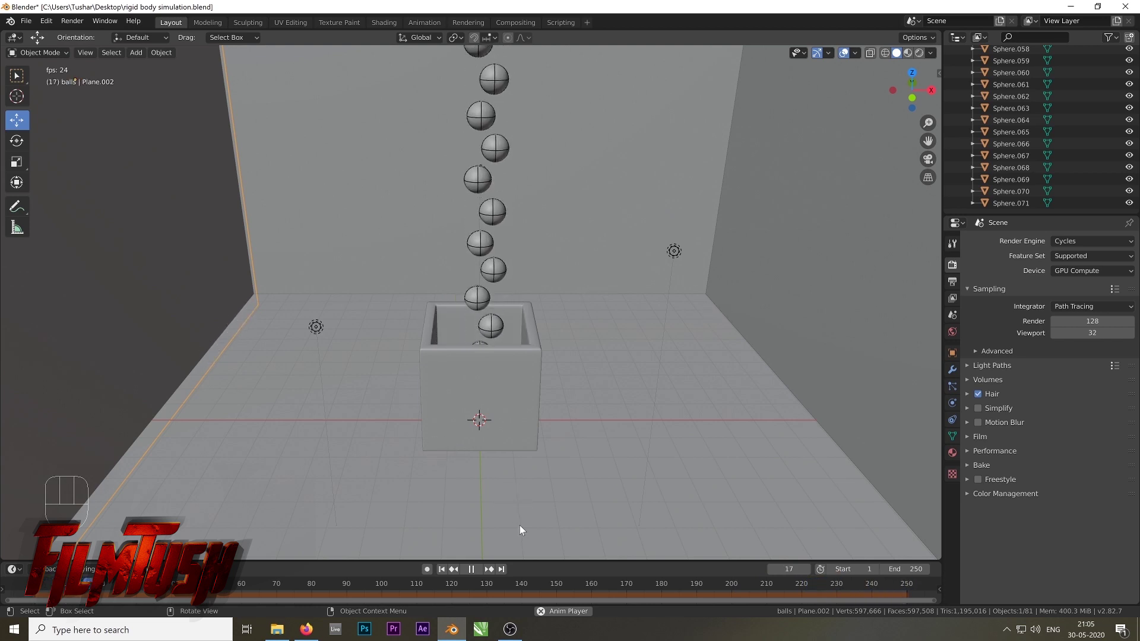
{"action": "middle_click_drag", "start_coordinate": [458, 450], "coordinate": [563, 477]}
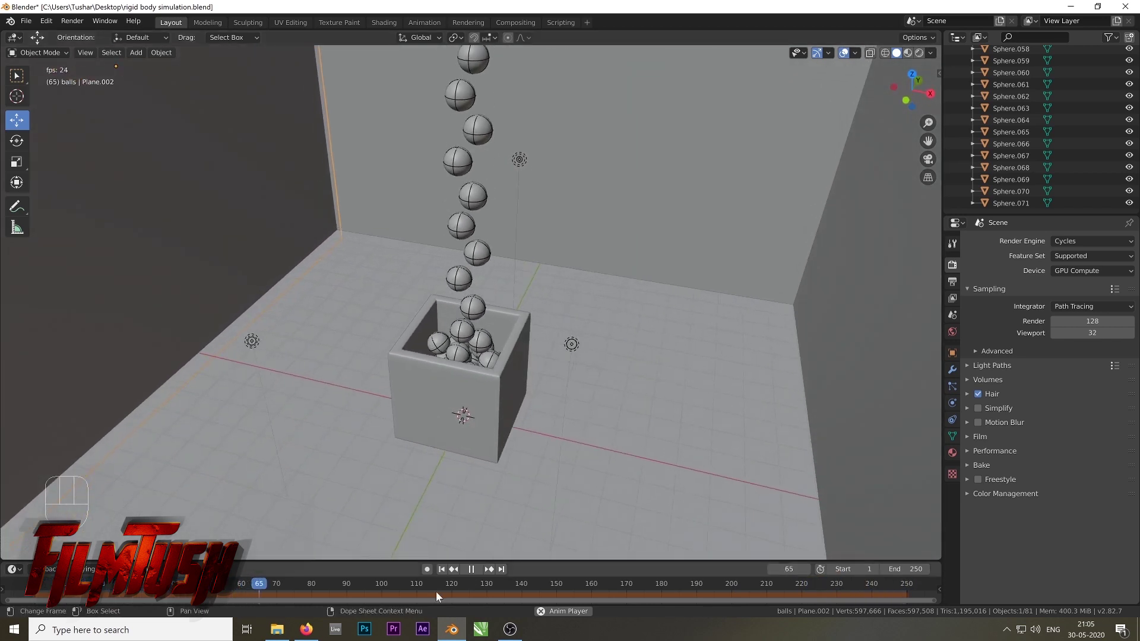
{"action": "key", "text": "space"}
{"action": "left_click", "coordinate": [441, 570]}
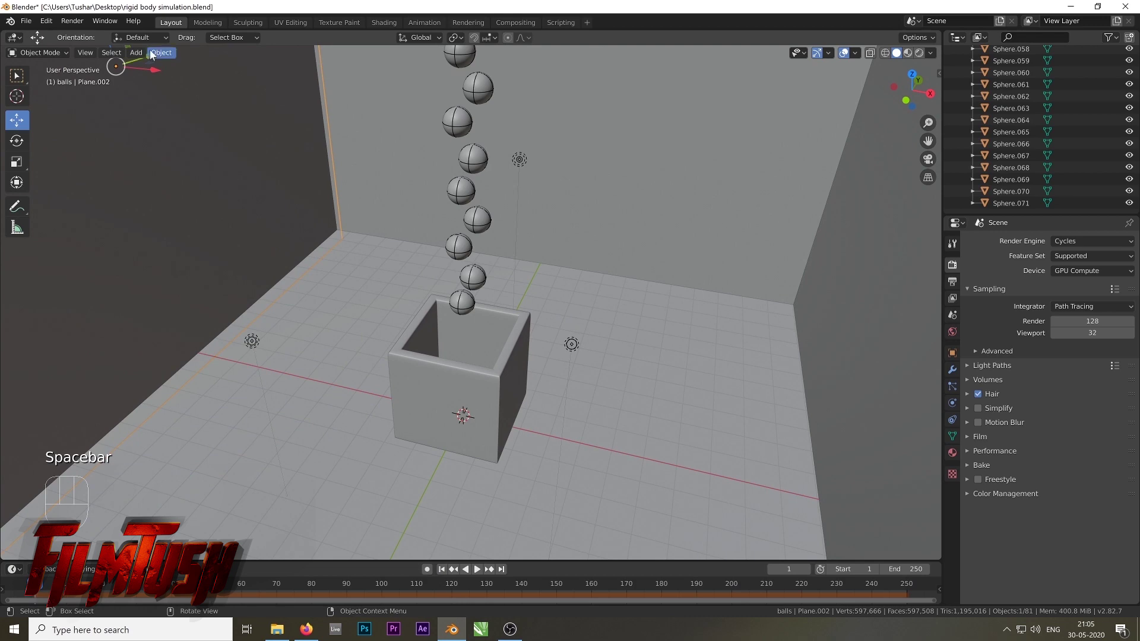
Save the current blend file under its existing name
{"action": "left_click", "coordinate": [26, 21]}
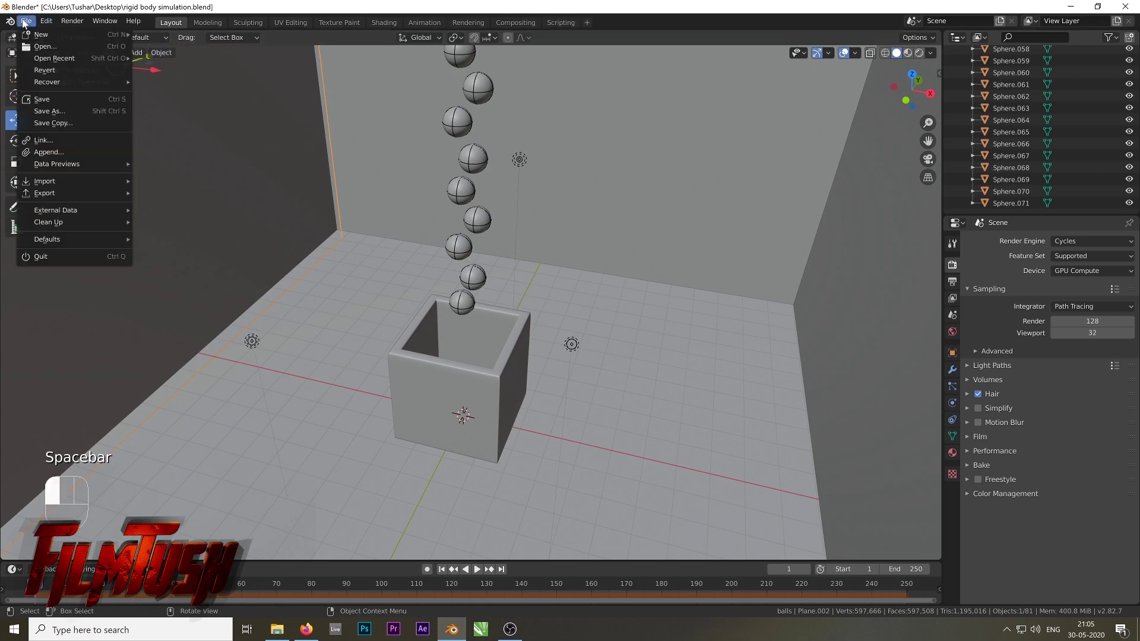
{"action": "left_click", "coordinate": [54, 99]}
{"action": "middle_click_drag", "start_coordinate": [516, 366], "coordinate": [572, 396]}
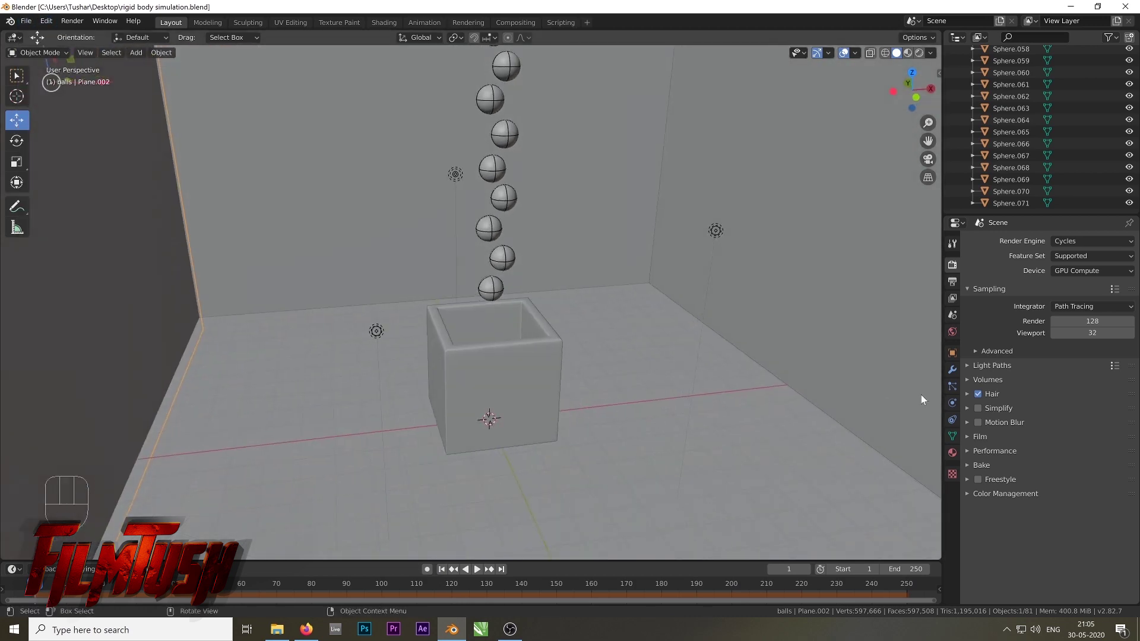
Set the render output file format to JPEG and turn off Overwrite
{"action": "left_click", "coordinate": [952, 282]}
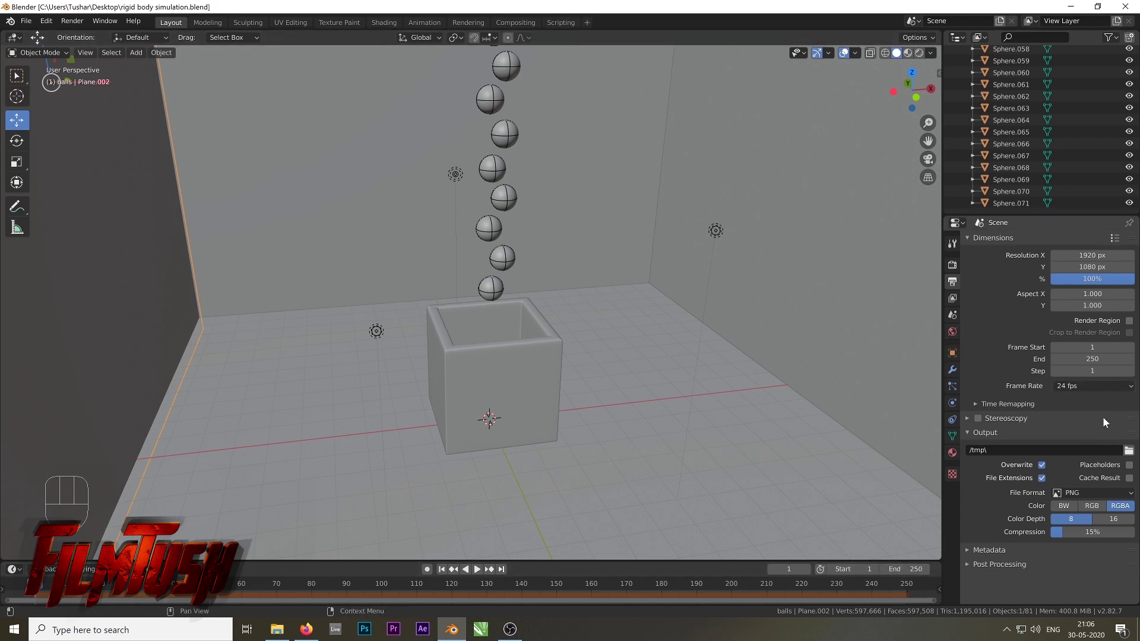
{"action": "left_click", "coordinate": [1103, 493]}
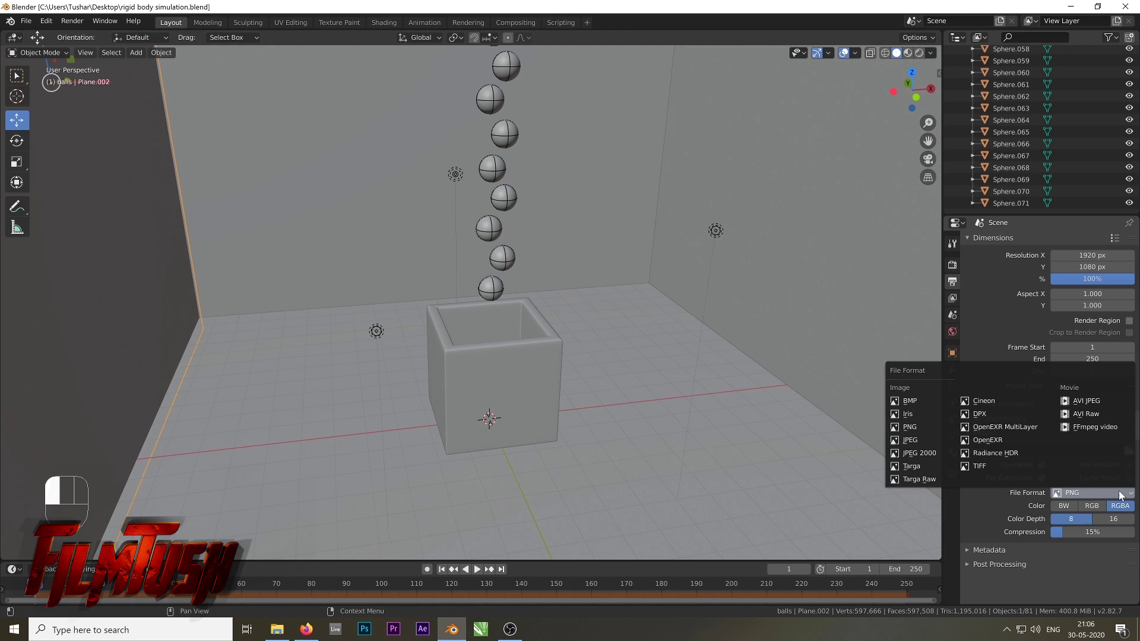
{"action": "left_click", "coordinate": [922, 443]}
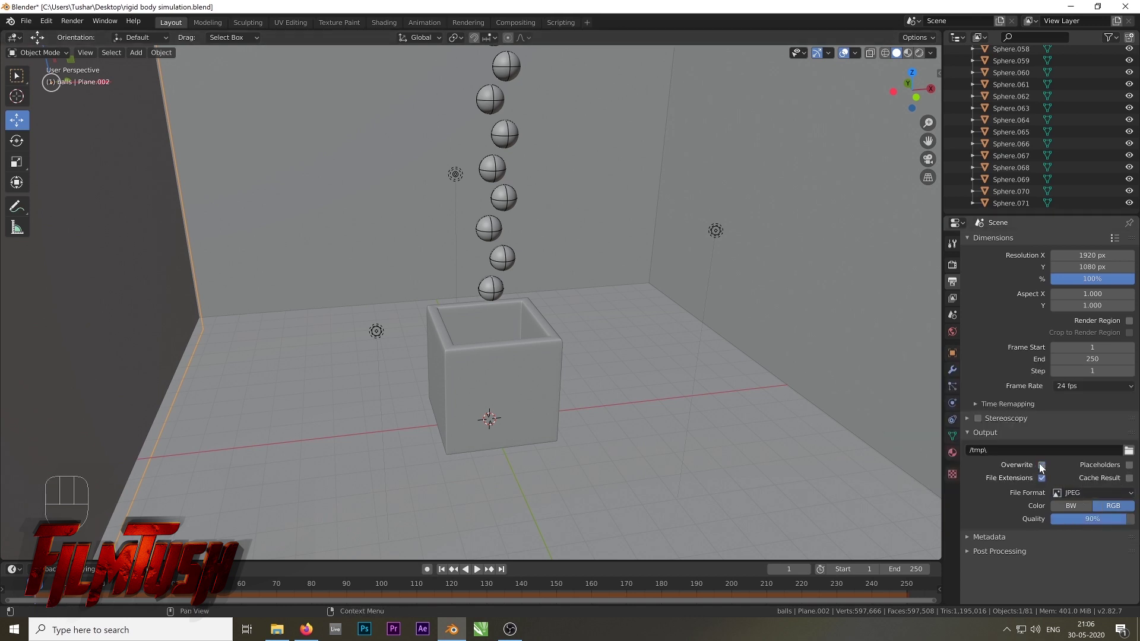
Create a folder named "rigid body tutorial" on the Desktop and use it as the render output path
{"action": "left_click", "coordinate": [1129, 451]}
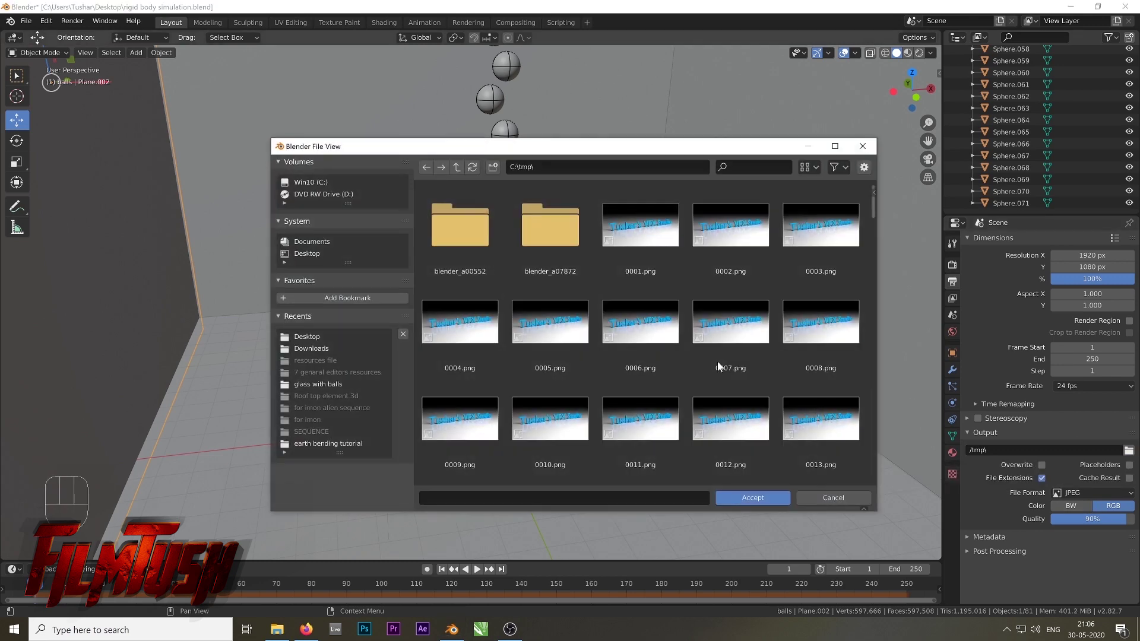
{"action": "left_click", "coordinate": [321, 256]}
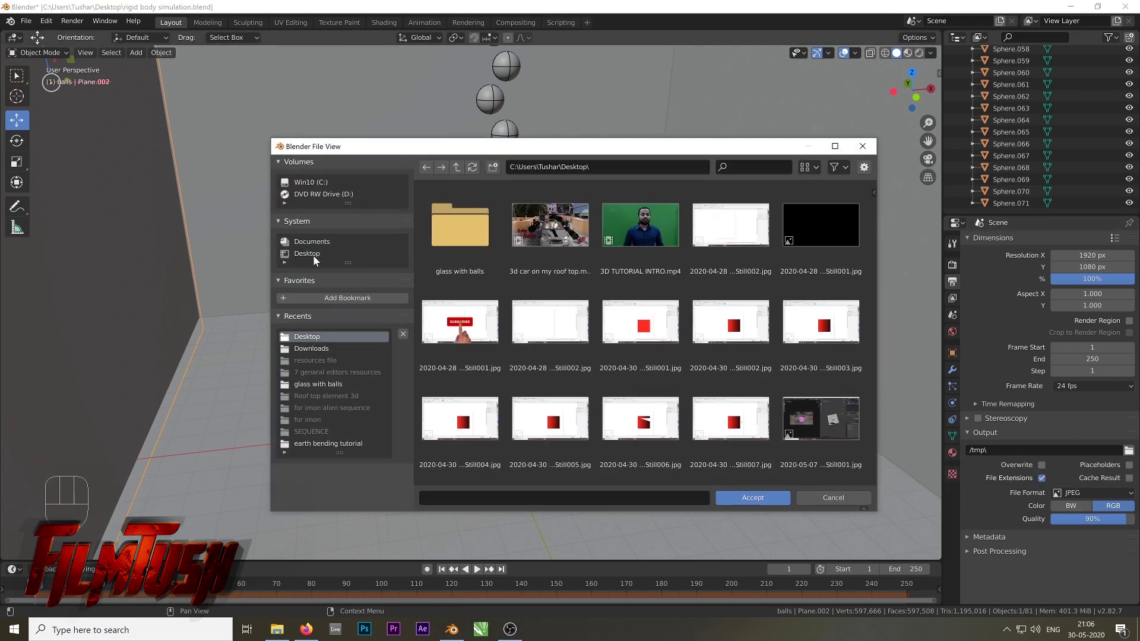
{"action": "scroll", "coordinate": [681, 362], "scroll_direction": "down", "scroll_amount": 5}
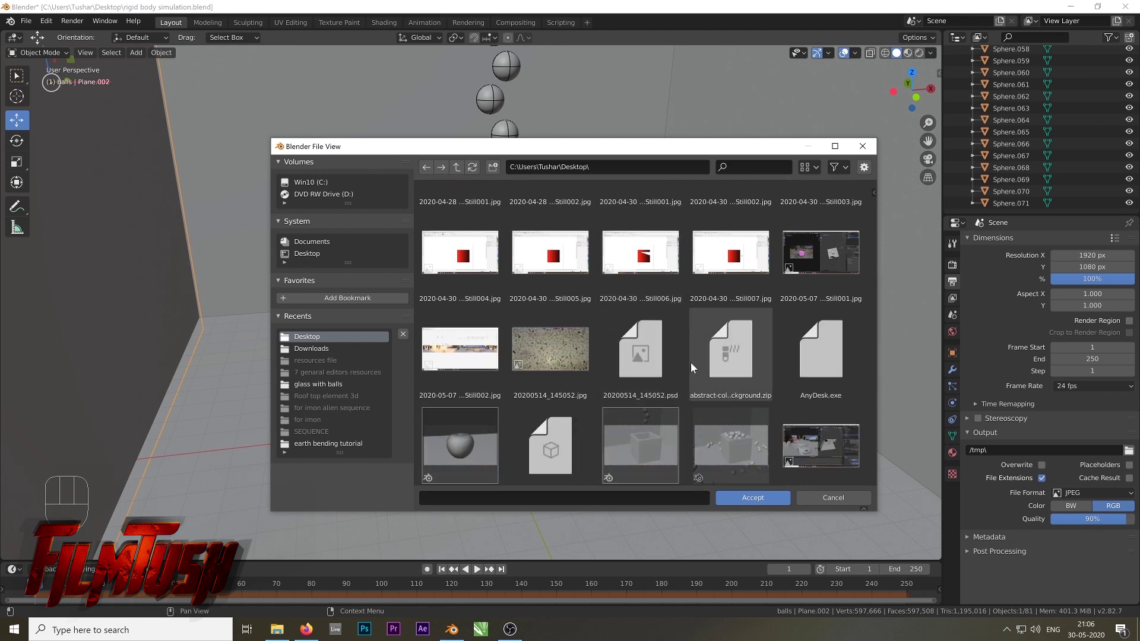
{"action": "left_click", "coordinate": [493, 167]}
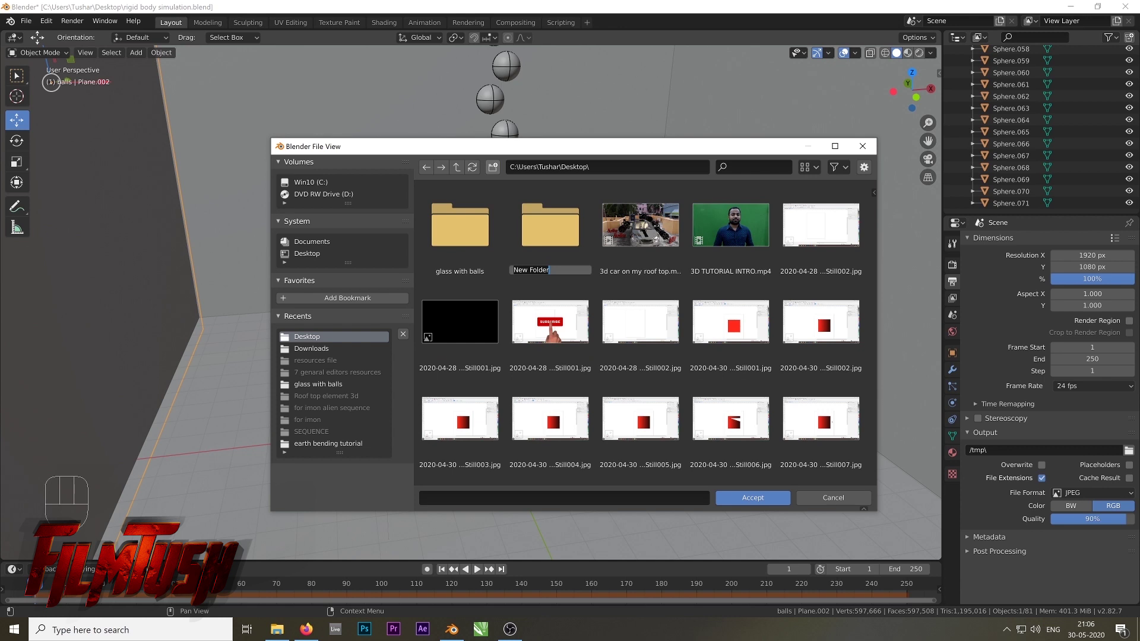
{"action": "type", "text": "rigid body tutorial"}
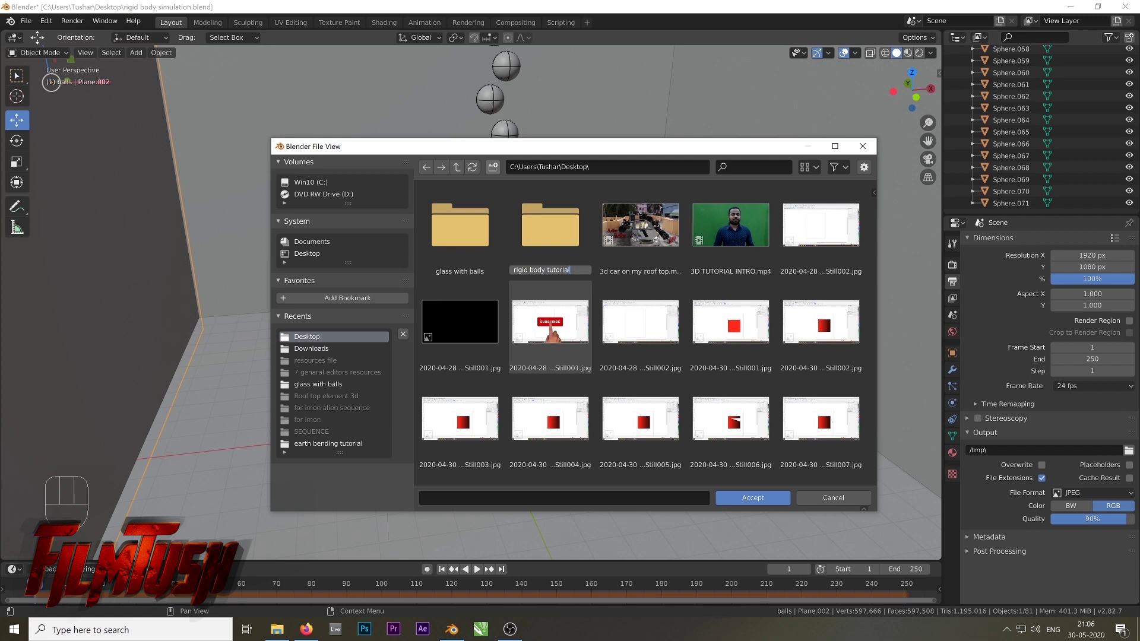
{"action": "key", "text": "Return"}
{"action": "double_click", "coordinate": [565, 238]}
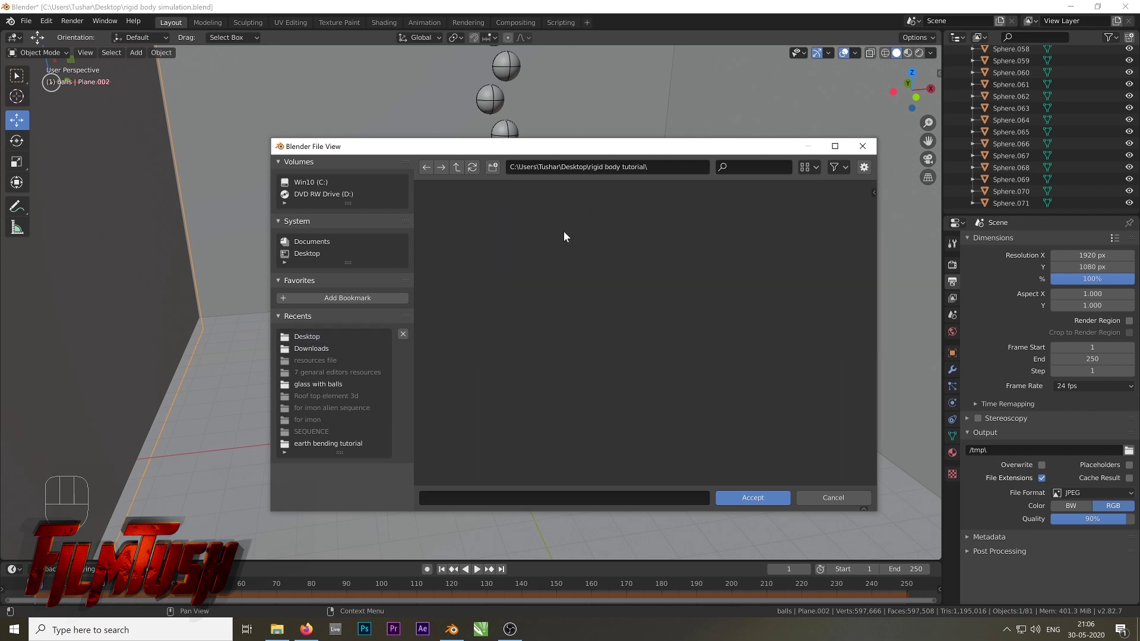
{"action": "left_click", "coordinate": [771, 501]}
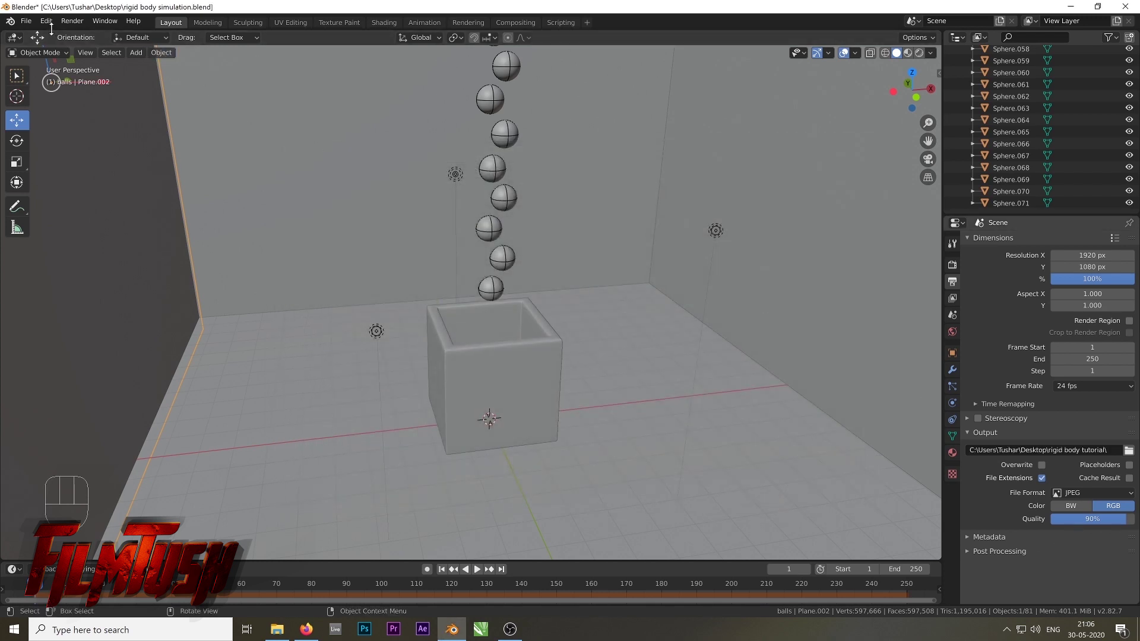
Save the file with the new output settings and make sure the timeline is at the first frame
{"action": "left_click", "coordinate": [26, 21]}
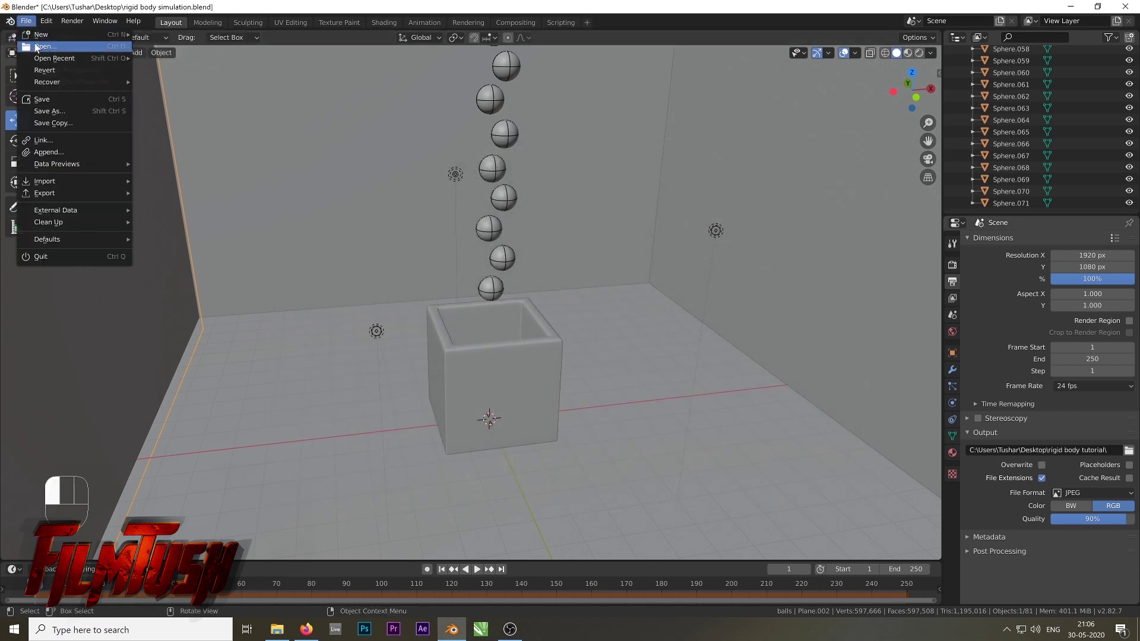
{"action": "left_click", "coordinate": [42, 99]}
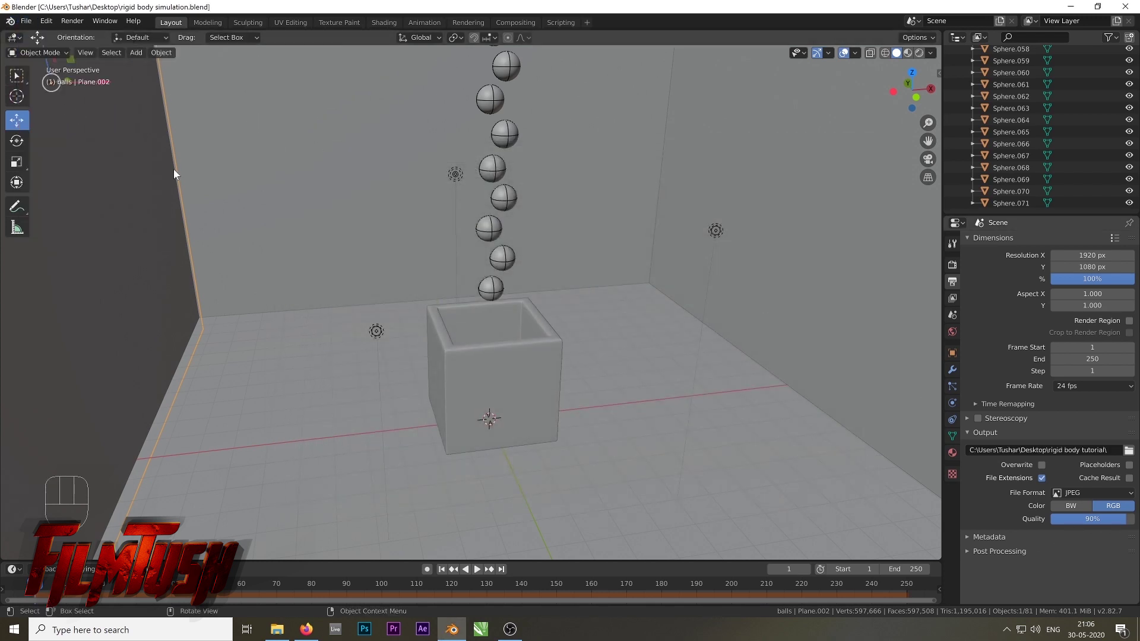
{"action": "left_click", "coordinate": [442, 569]}
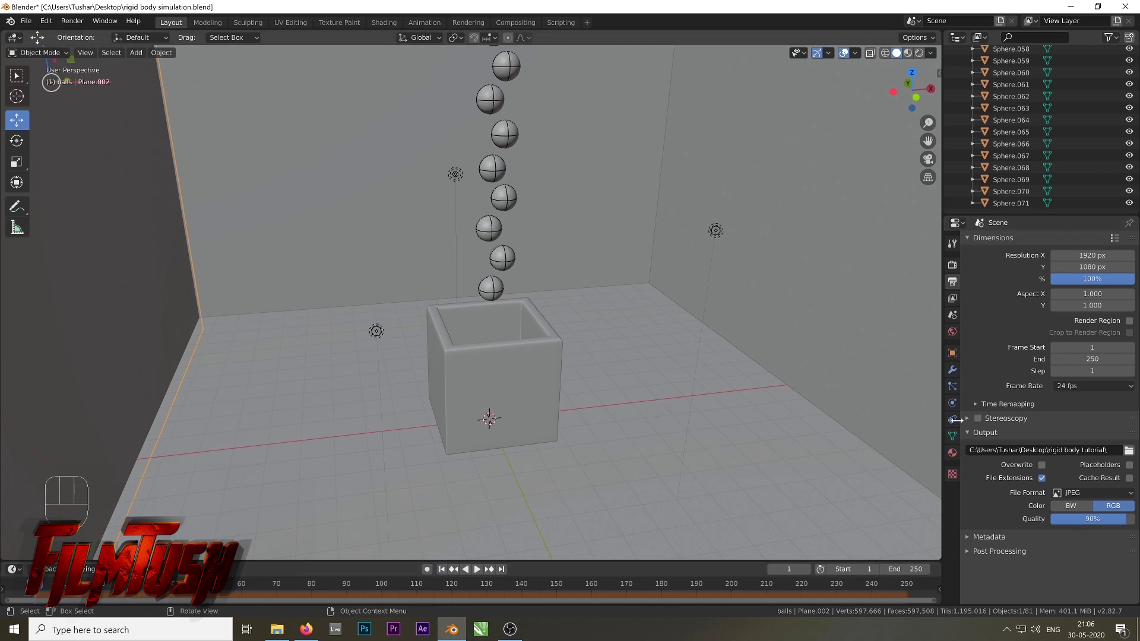
Set the Cycles render samples to 200 and save the file
{"action": "left_click", "coordinate": [952, 297]}
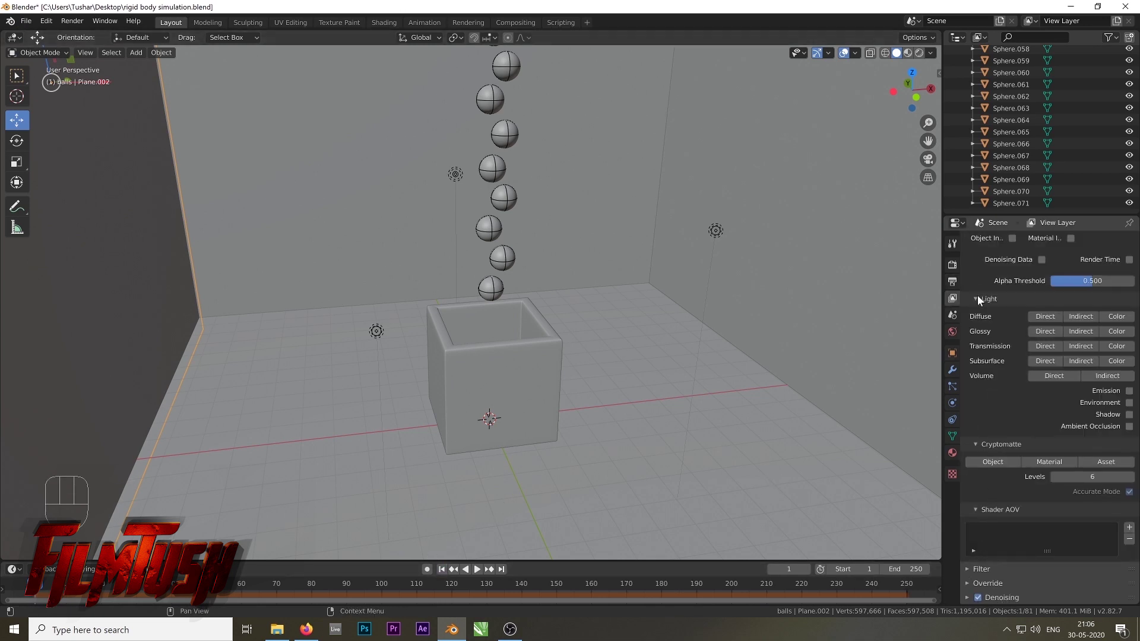
{"action": "left_click", "coordinate": [953, 264]}
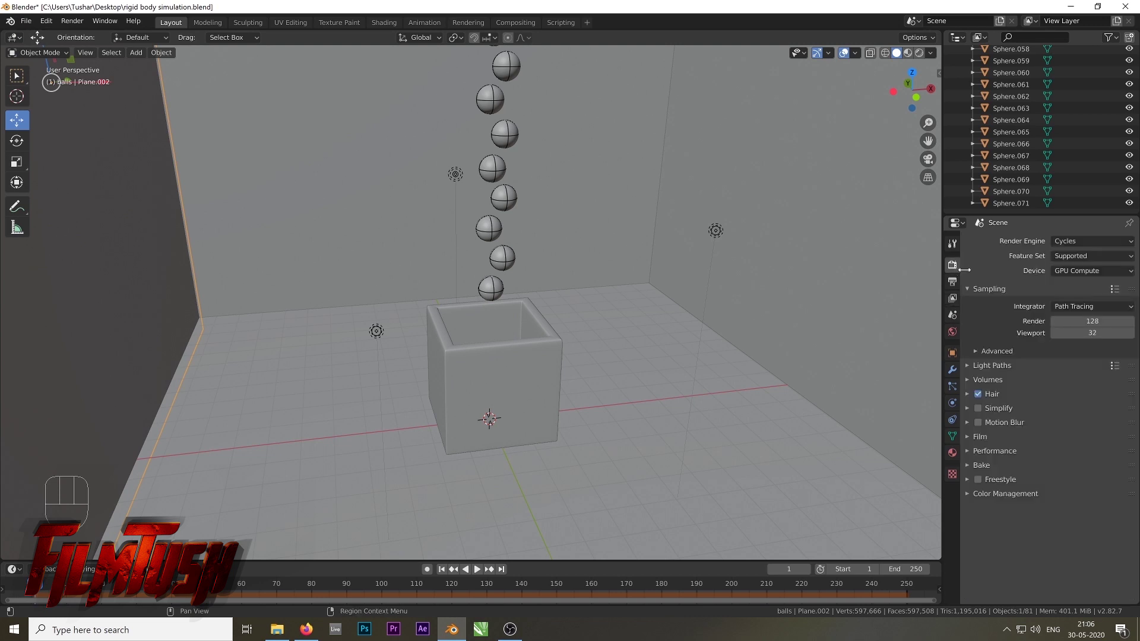
{"action": "left_click", "coordinate": [1092, 321]}
{"action": "type", "text": "200"}
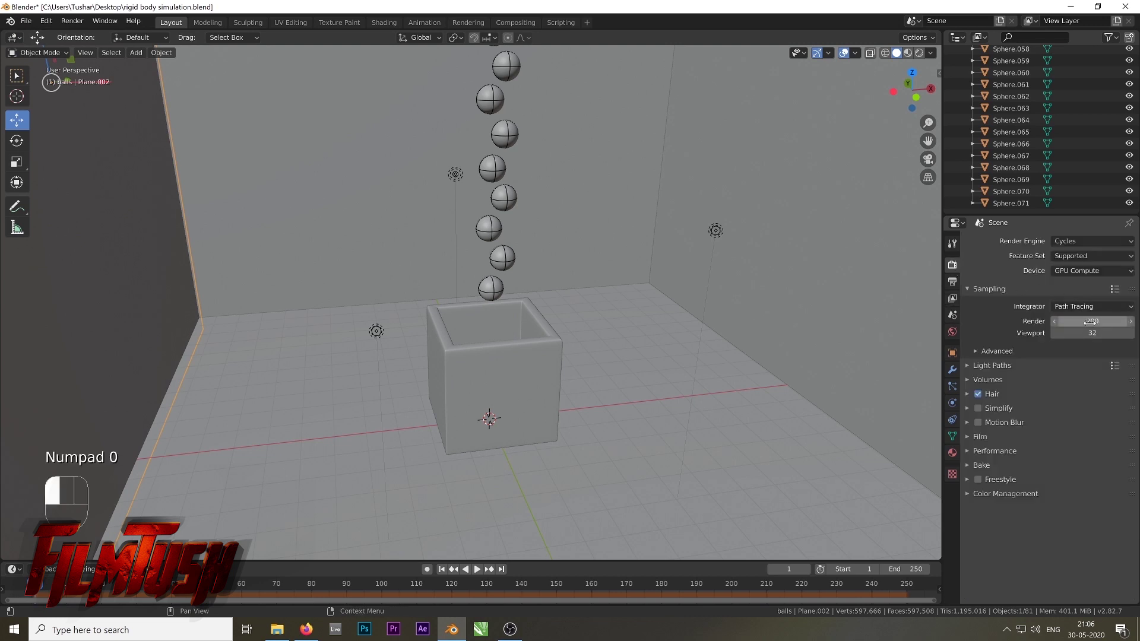
{"action": "key", "text": "Return"}
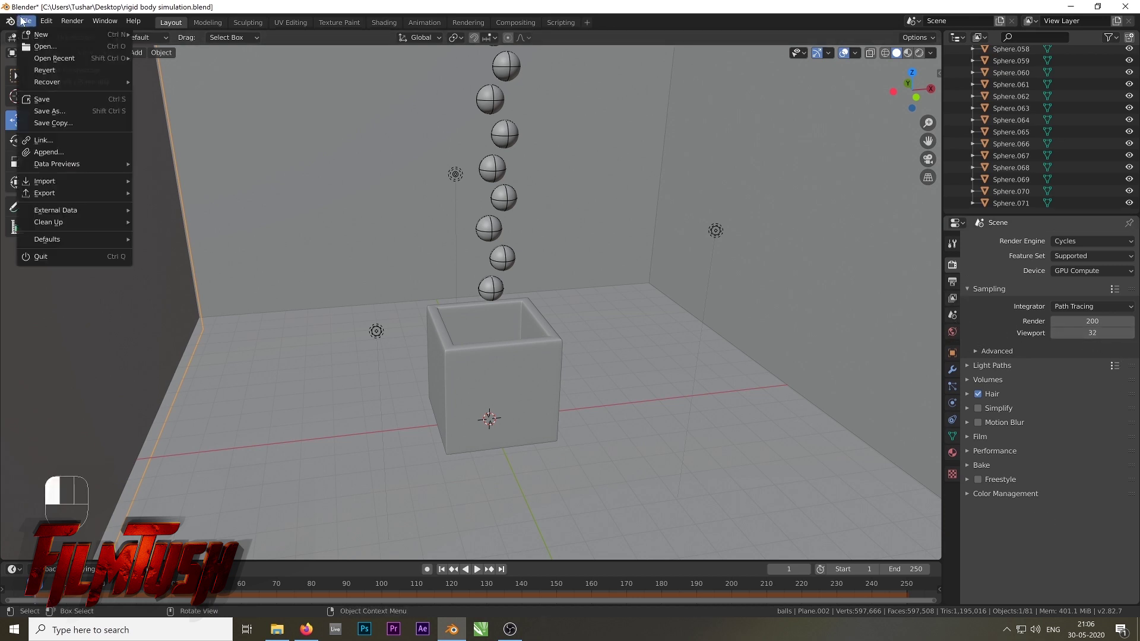
{"action": "left_click", "coordinate": [61, 100]}
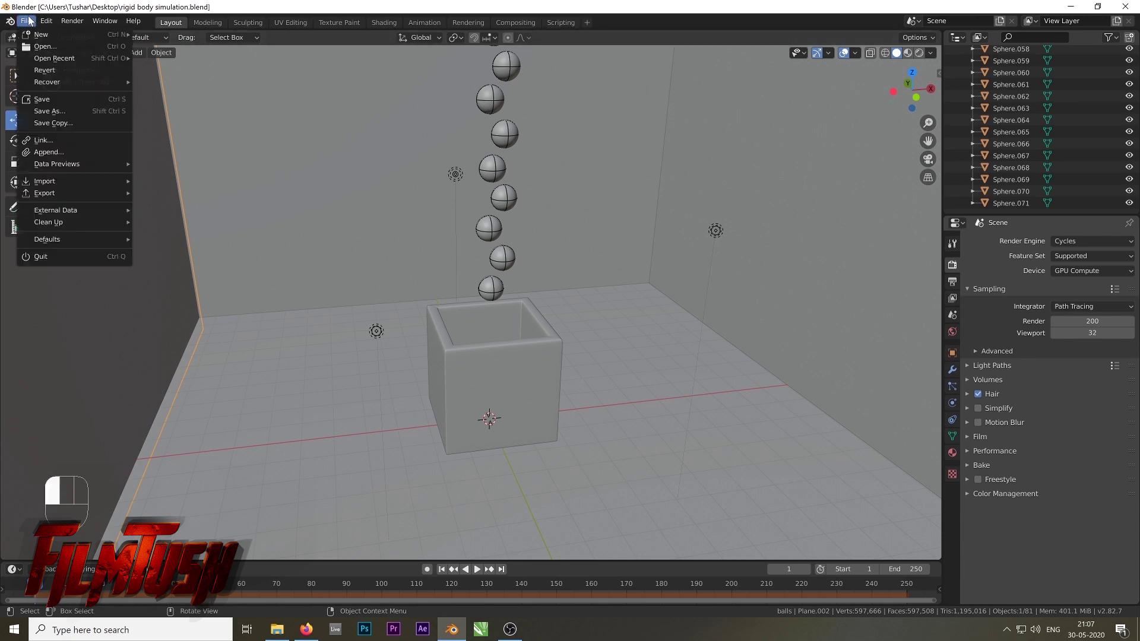